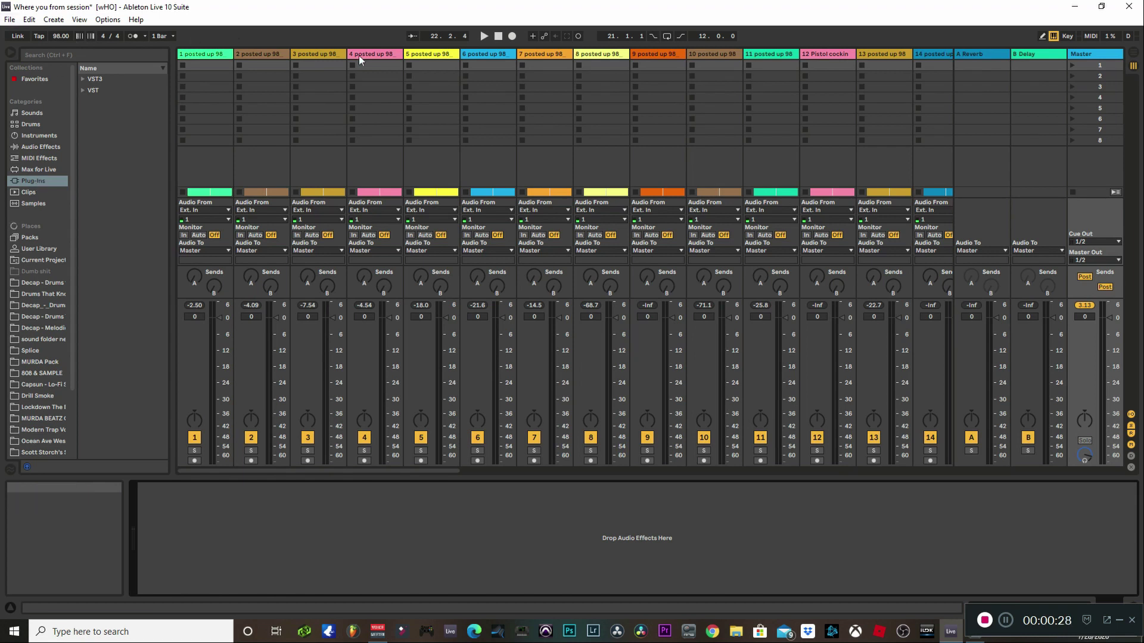
Play the song from its beginning, watch the track and master levels, and stop playback
left_click(499, 36)
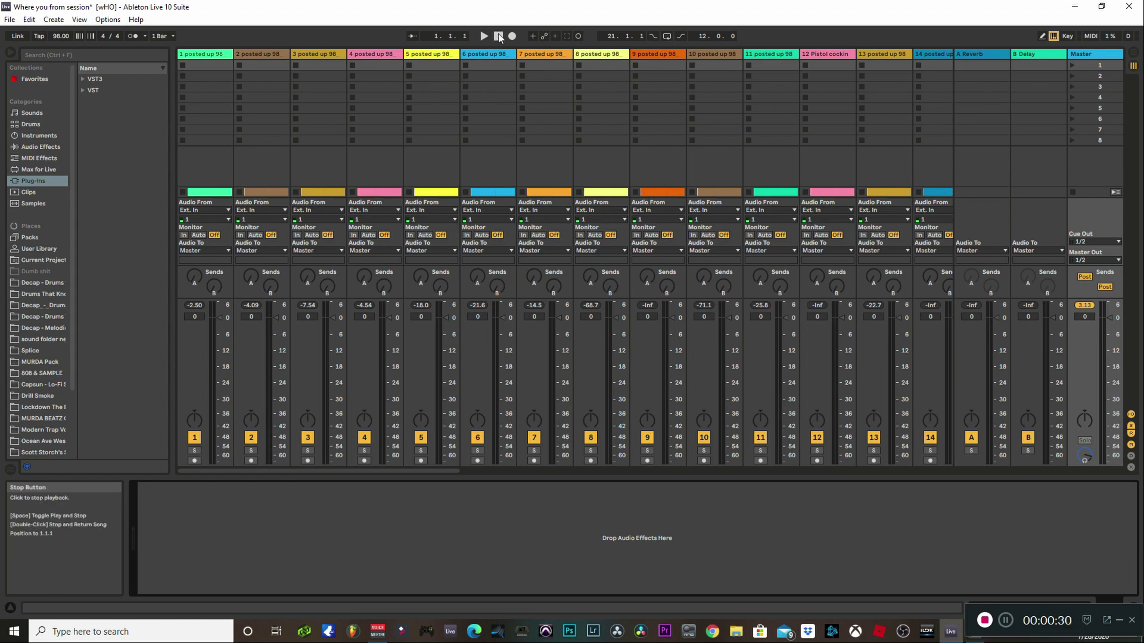
key("space")
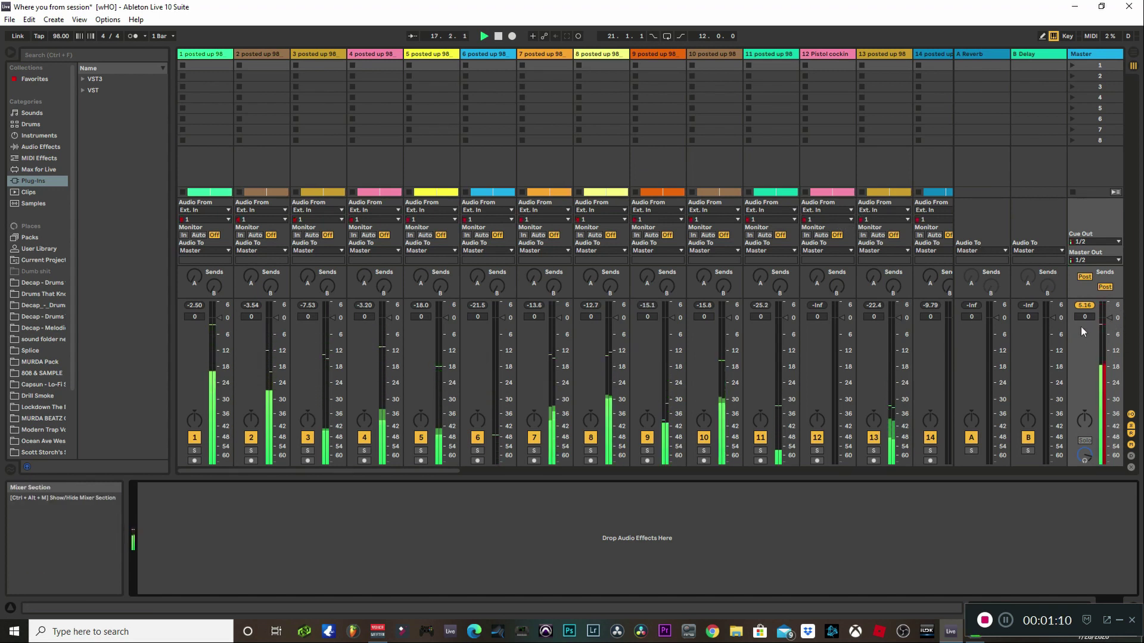
key("space")
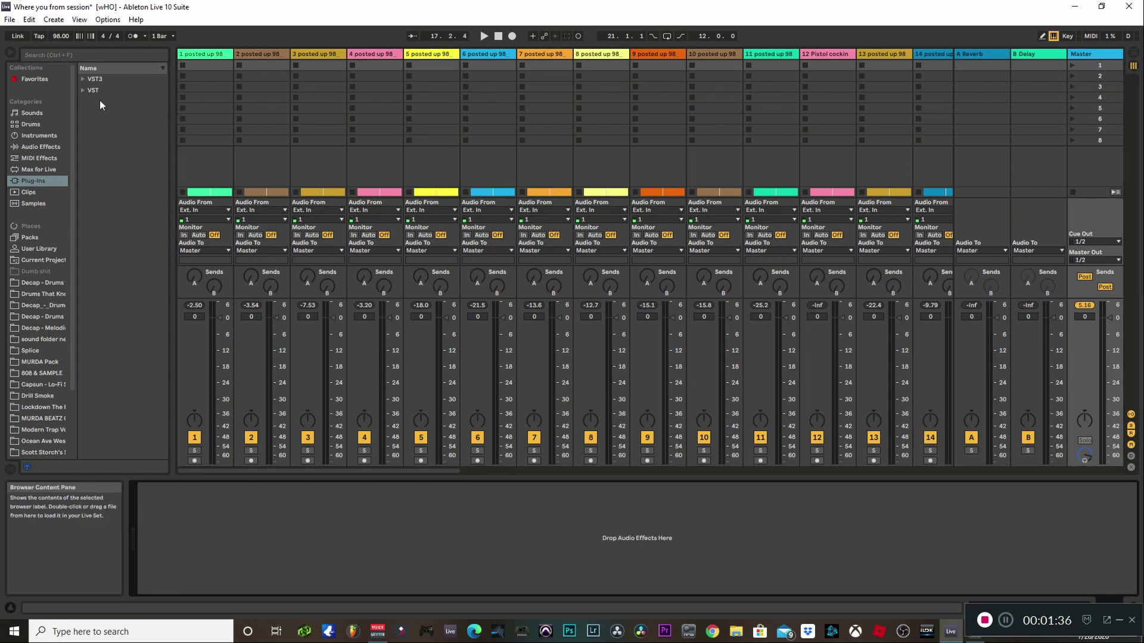
Load iZotope's Ozone 9 from the VST3 plug-ins onto the Master track
left_click(83, 79)
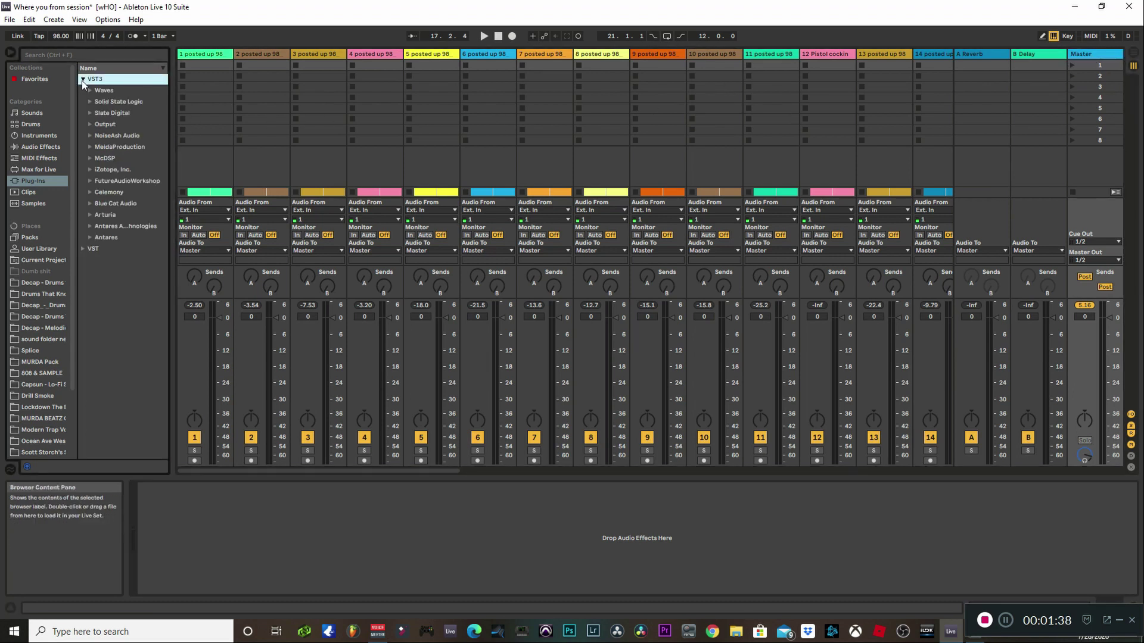
left_click(89, 170)
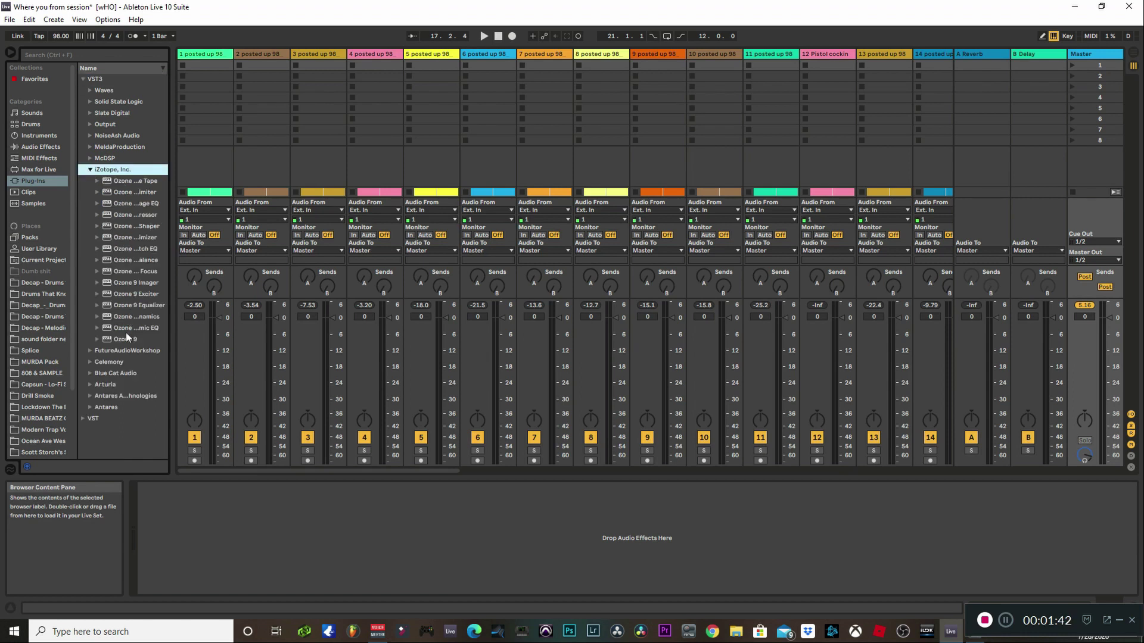
left_click_drag(126, 333, 212, 501)
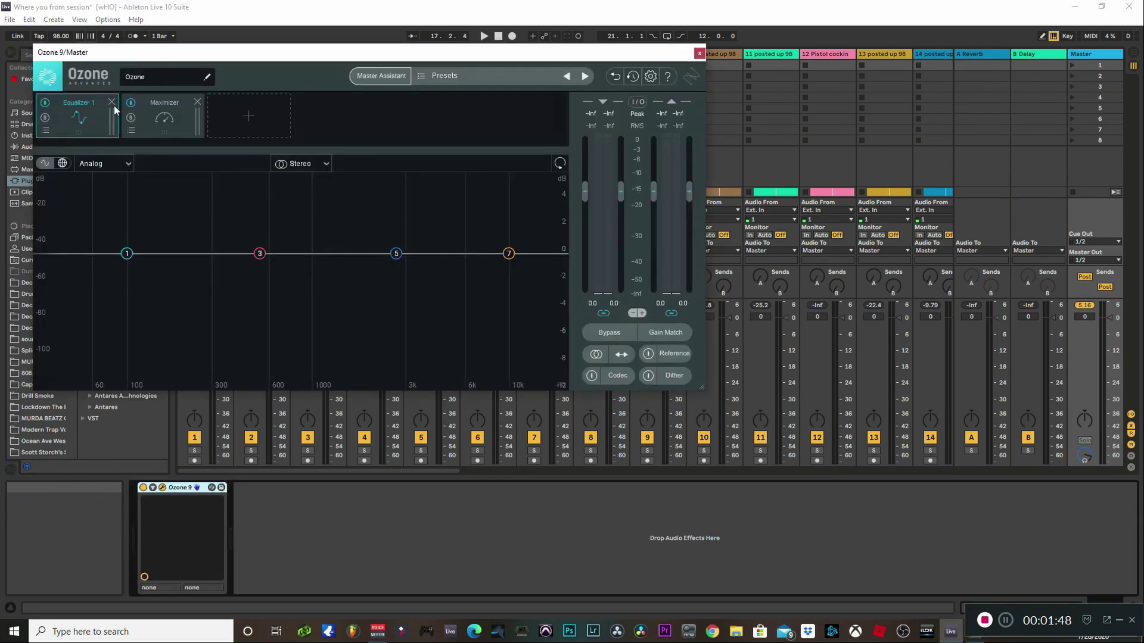
Remove the Equalizer module from Ozone 9 and set the Maximizer ceiling to -0.1 dB
left_click(111, 102)
left_click_drag(179, 271, 187, 242)
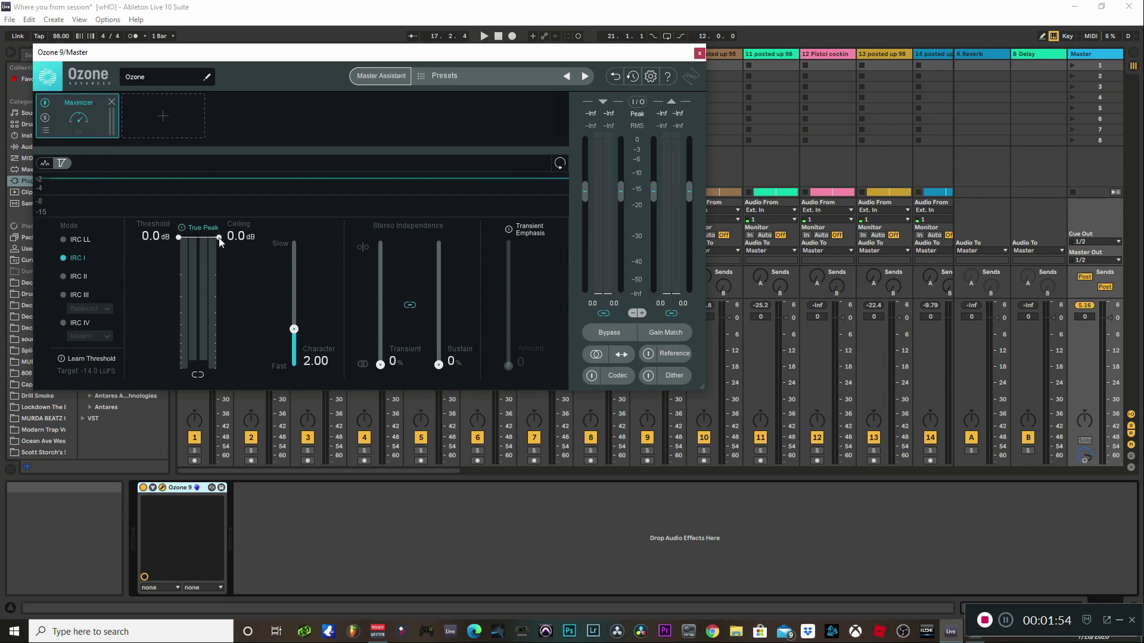
left_click_drag(218, 239, 219, 240)
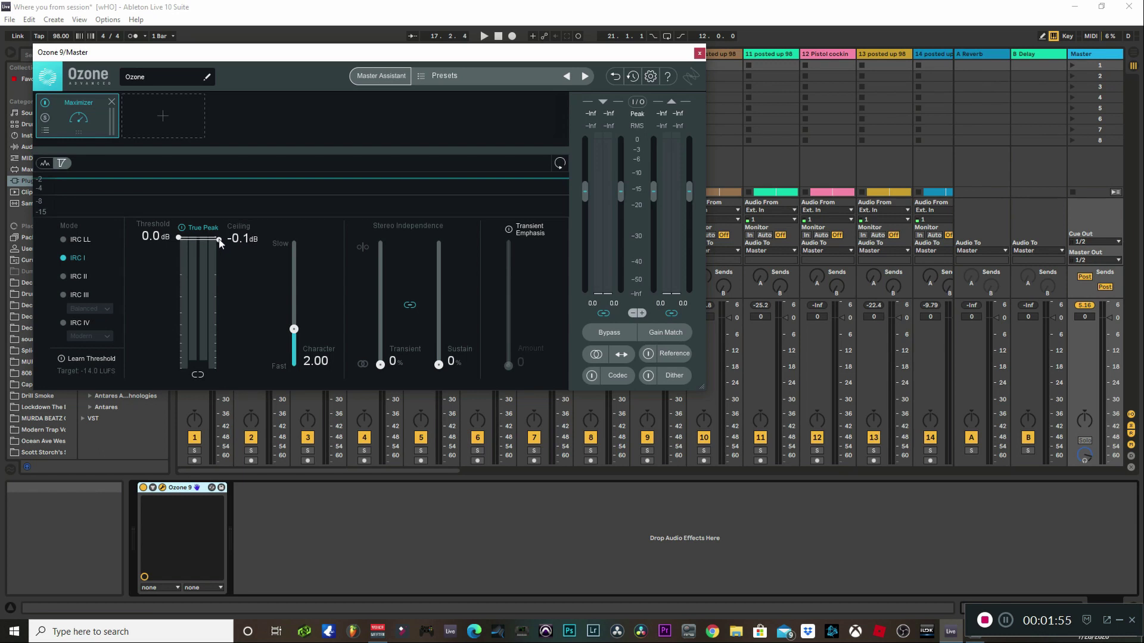
Switch Ozone 9's output to mono, then fold the device in the Master chain and close its plug-in window
left_click(596, 355)
double_click(184, 487)
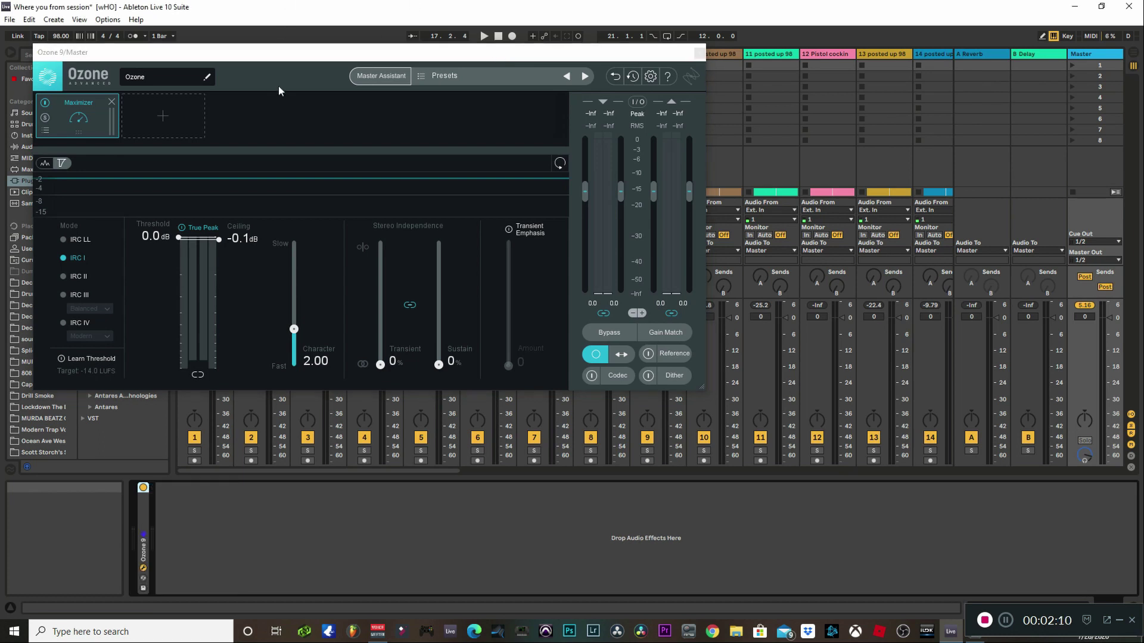
left_click_drag(314, 51, 405, 86)
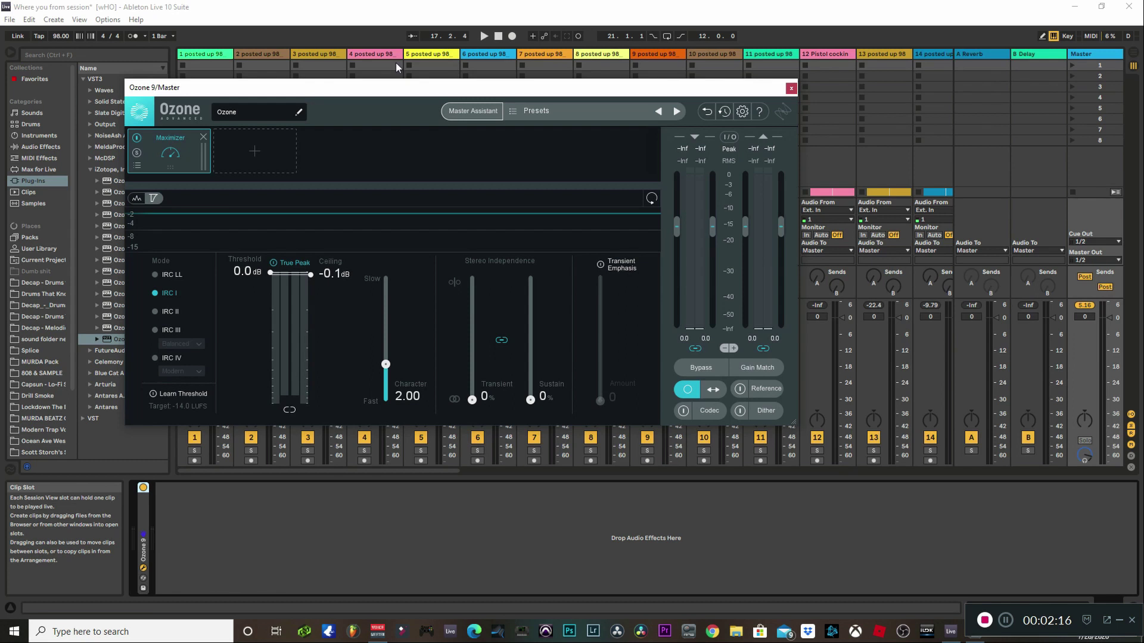
left_click(791, 89)
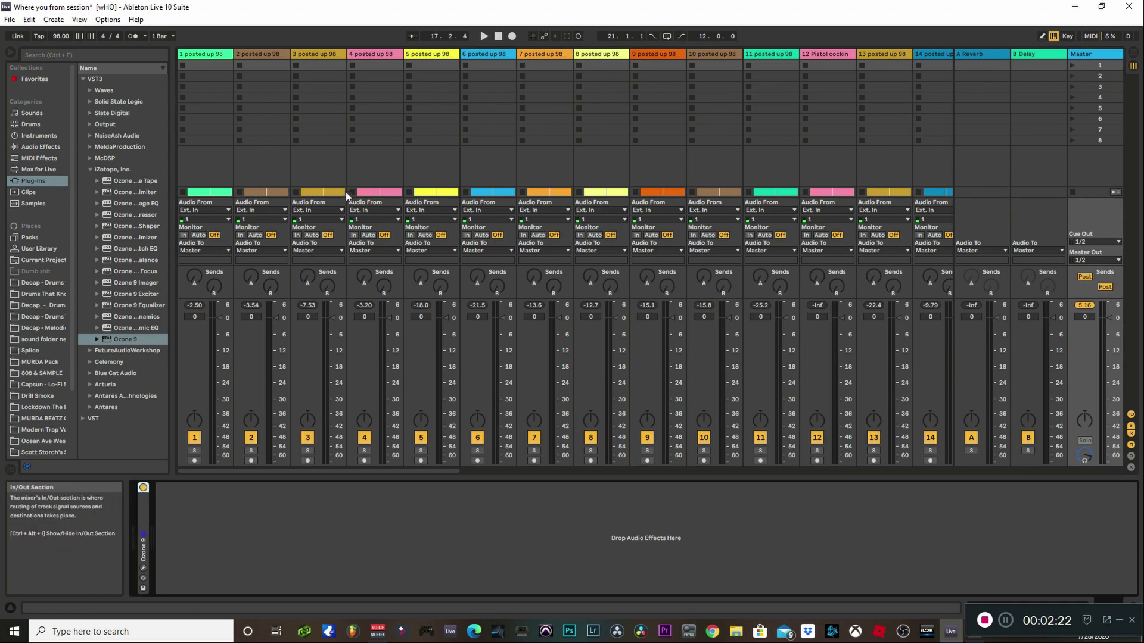
Add the Waves PAZ- Analyzer Stereo plug-in after Ozone 9 on the Master track and close its window
left_click(89, 169)
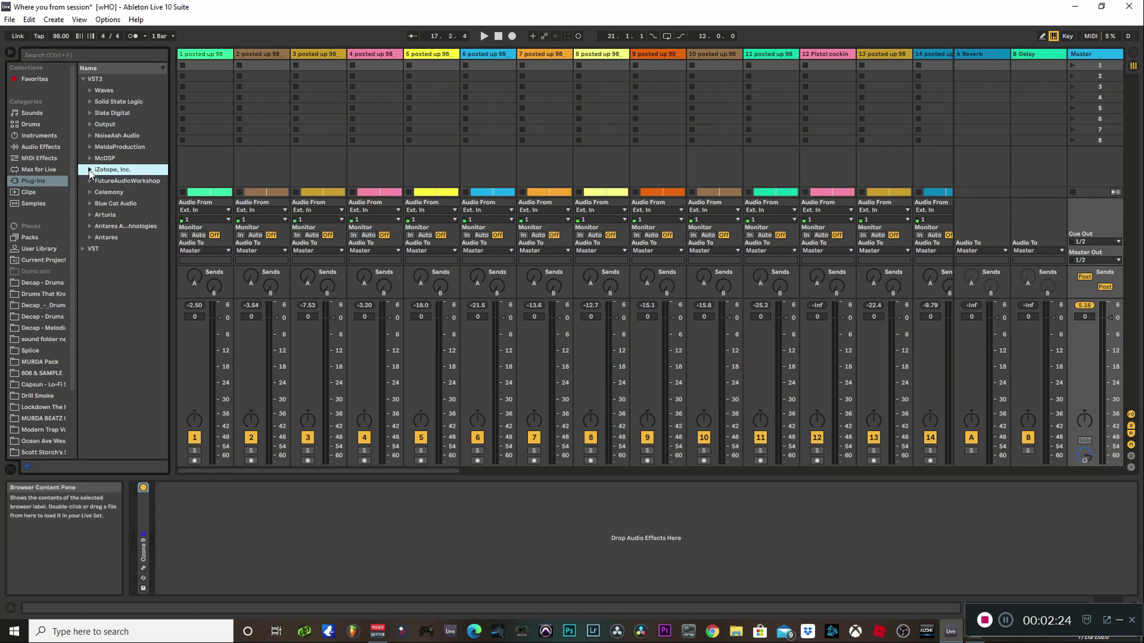
left_click(89, 91)
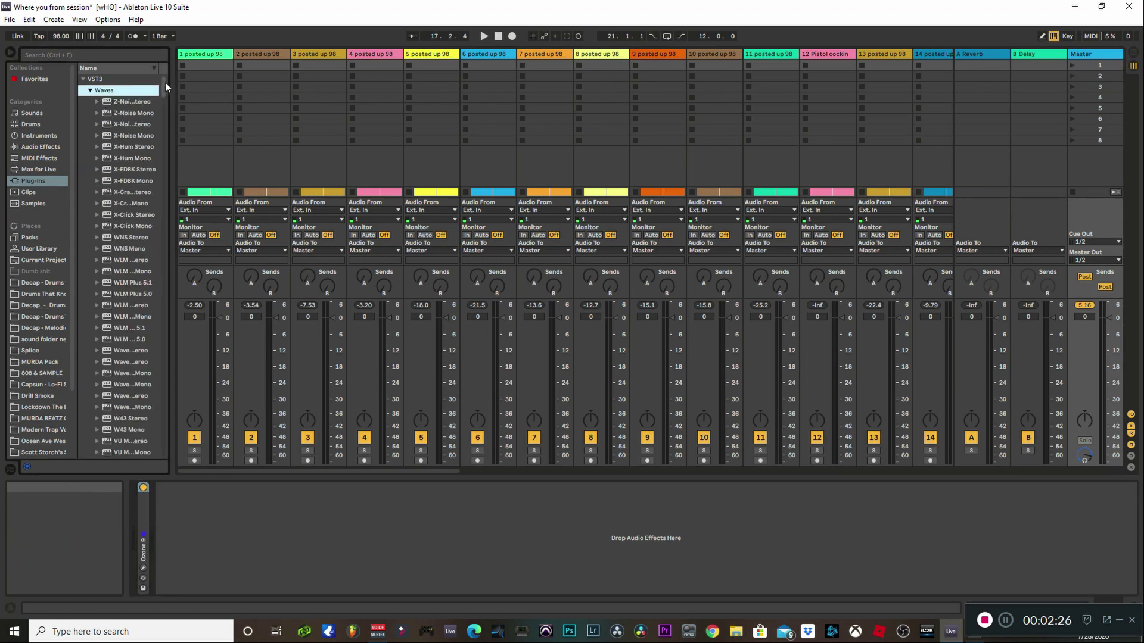
left_click_drag(163, 84, 170, 209)
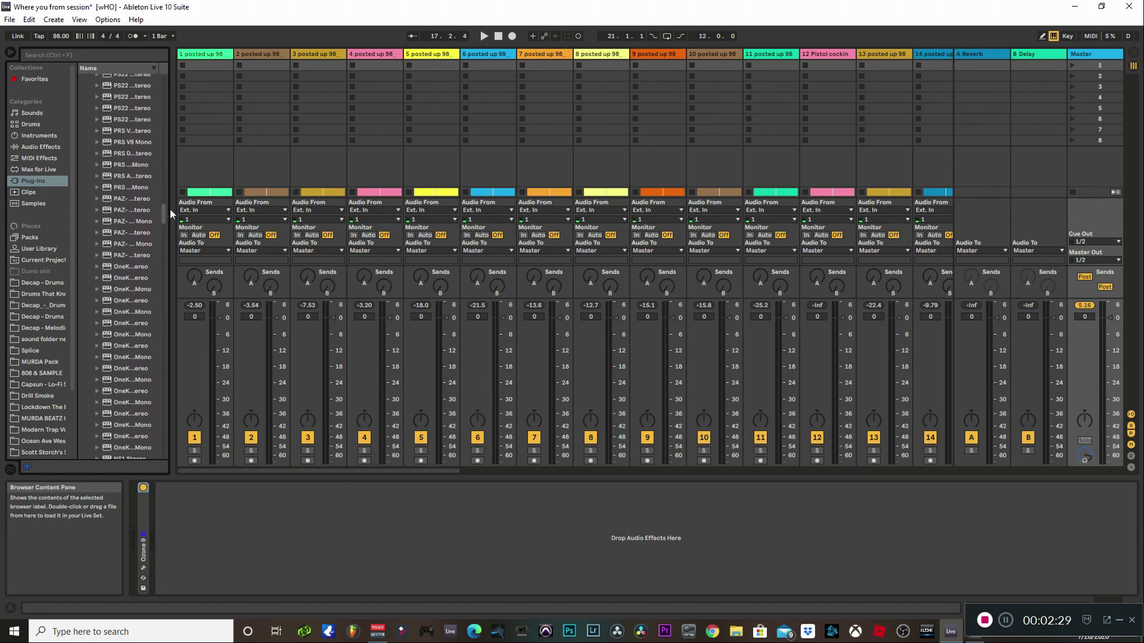
left_click(124, 255)
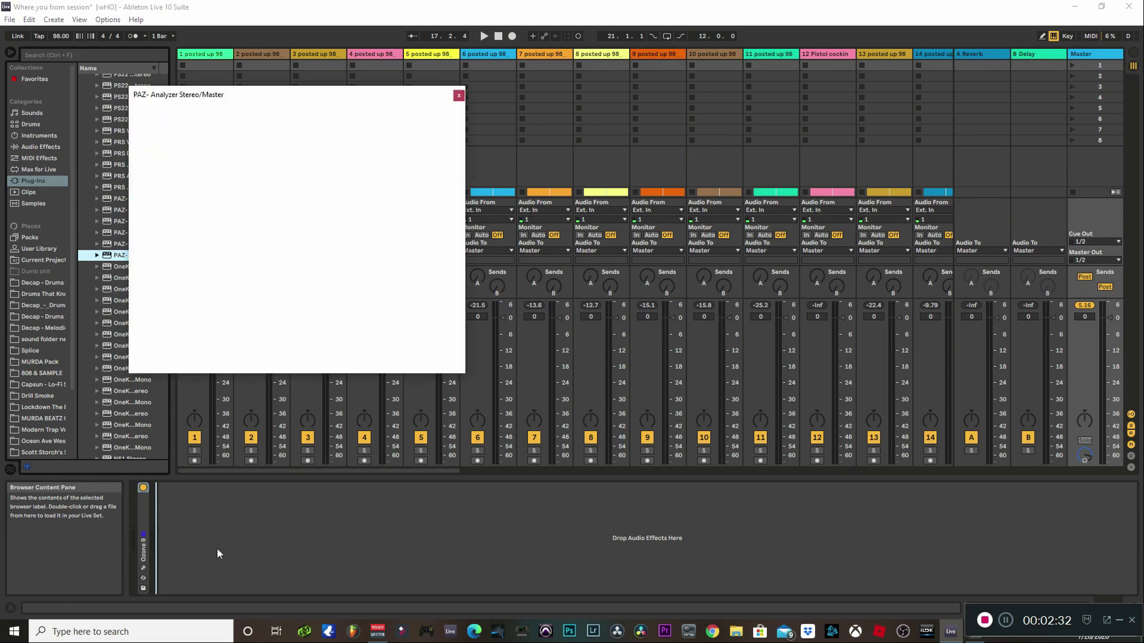
left_click(458, 95)
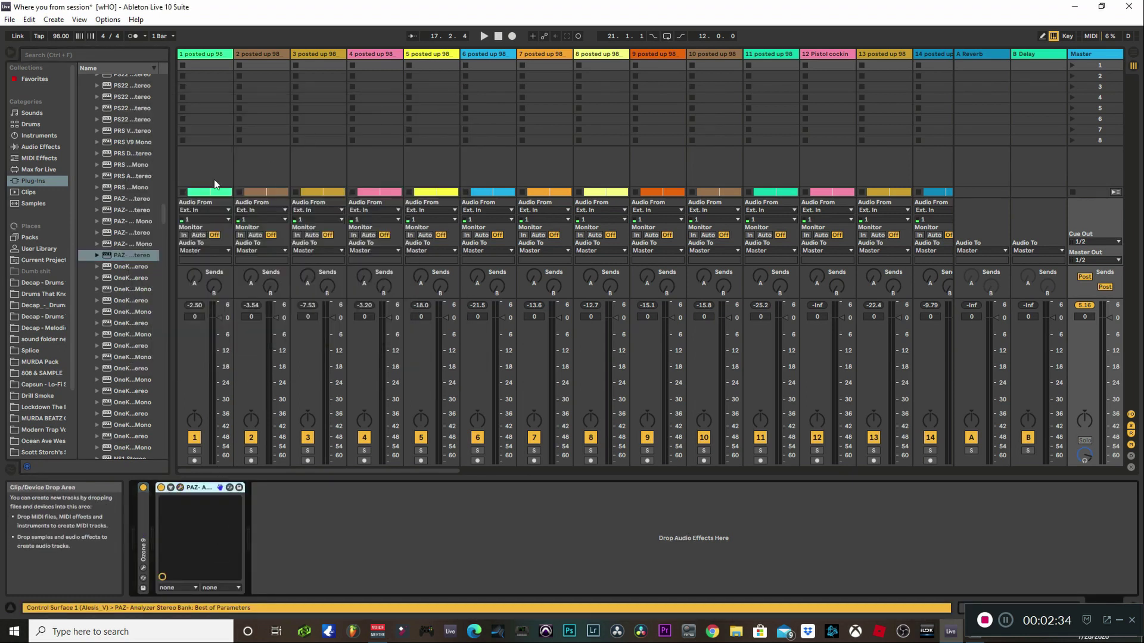
Add Waves PAZ- Meters Stereo at the end of the Master chain and set its detection mode to RMS
left_click_drag(172, 216, 205, 217)
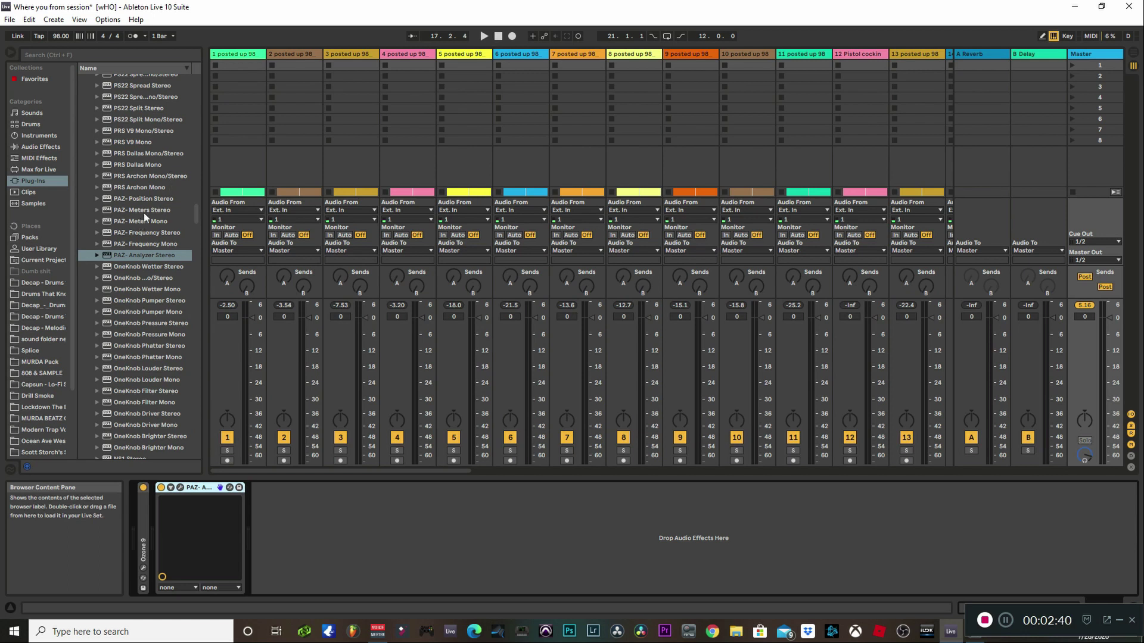
left_click_drag(144, 211, 319, 524)
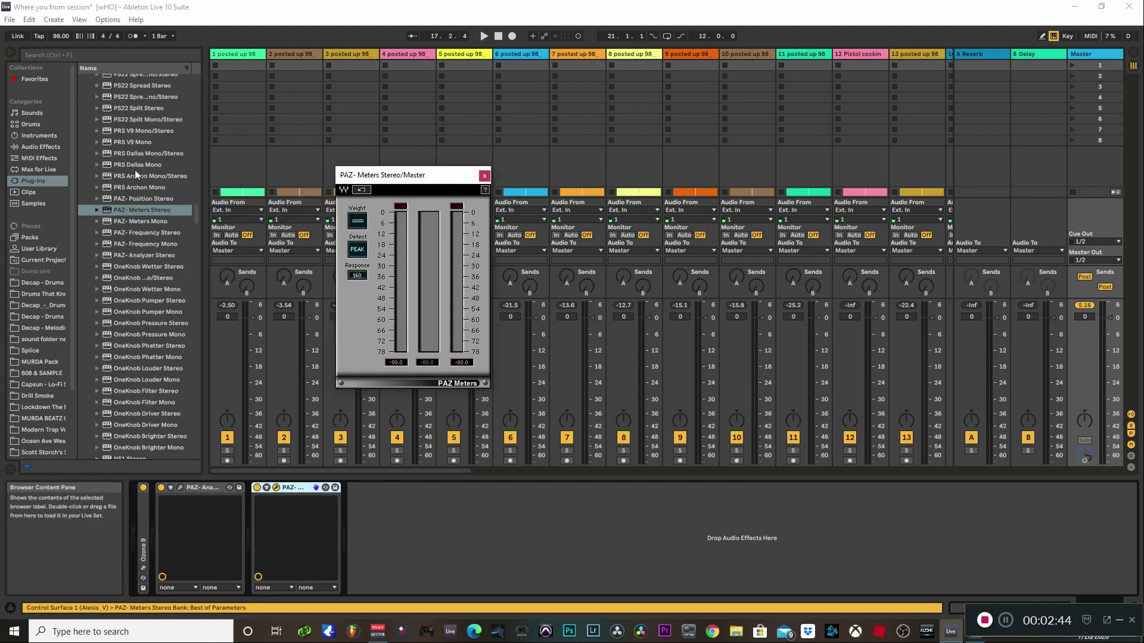
left_click_drag(195, 214, 194, 56)
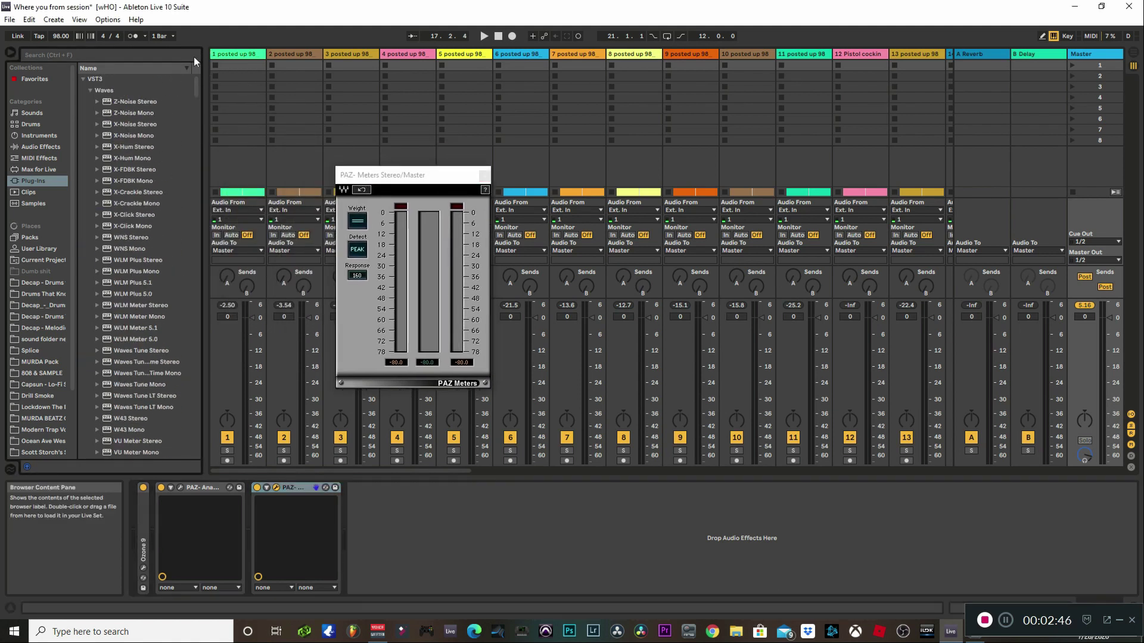
left_click(90, 90)
left_click(83, 78)
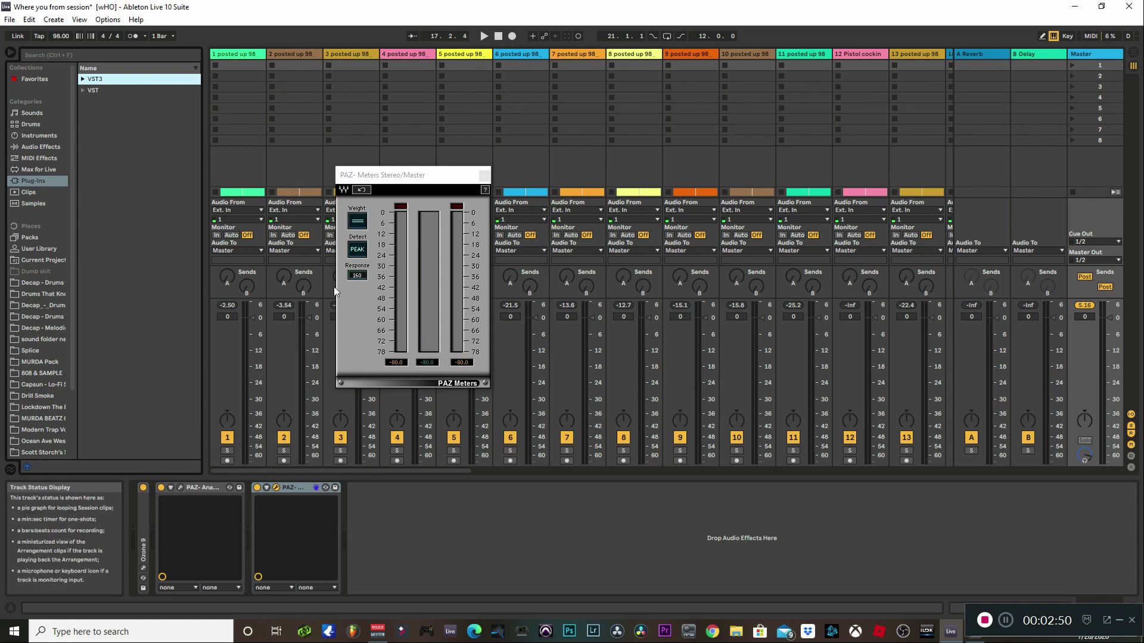
left_click(357, 250)
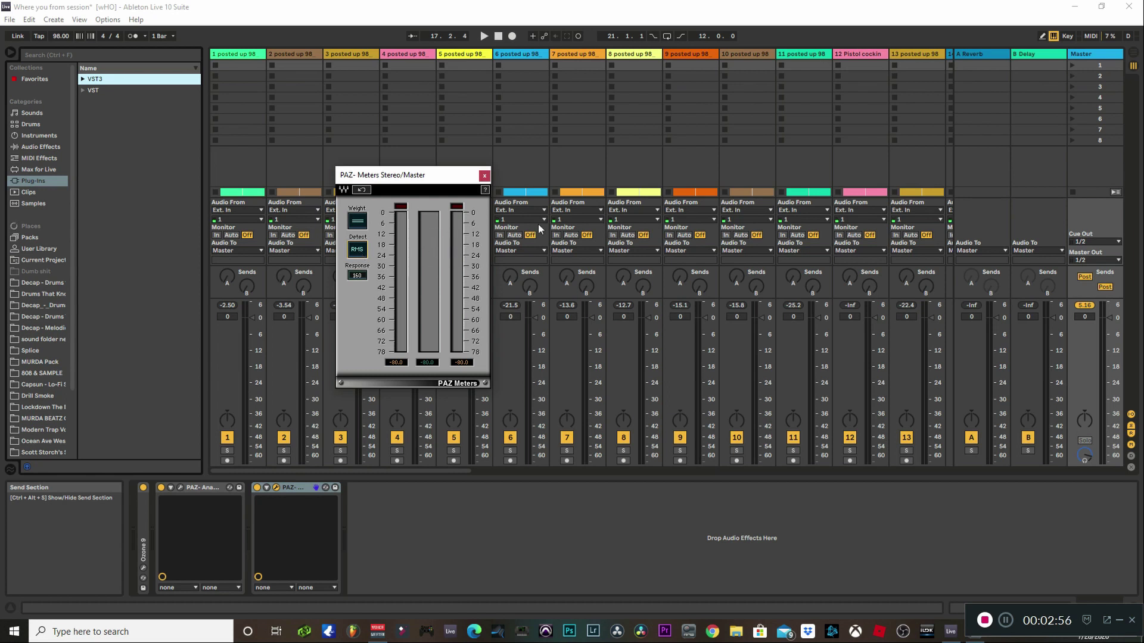
Play the loop section starting at bar 21 in Arrangement View and check the levels on PAZ Meters
key("Tab")
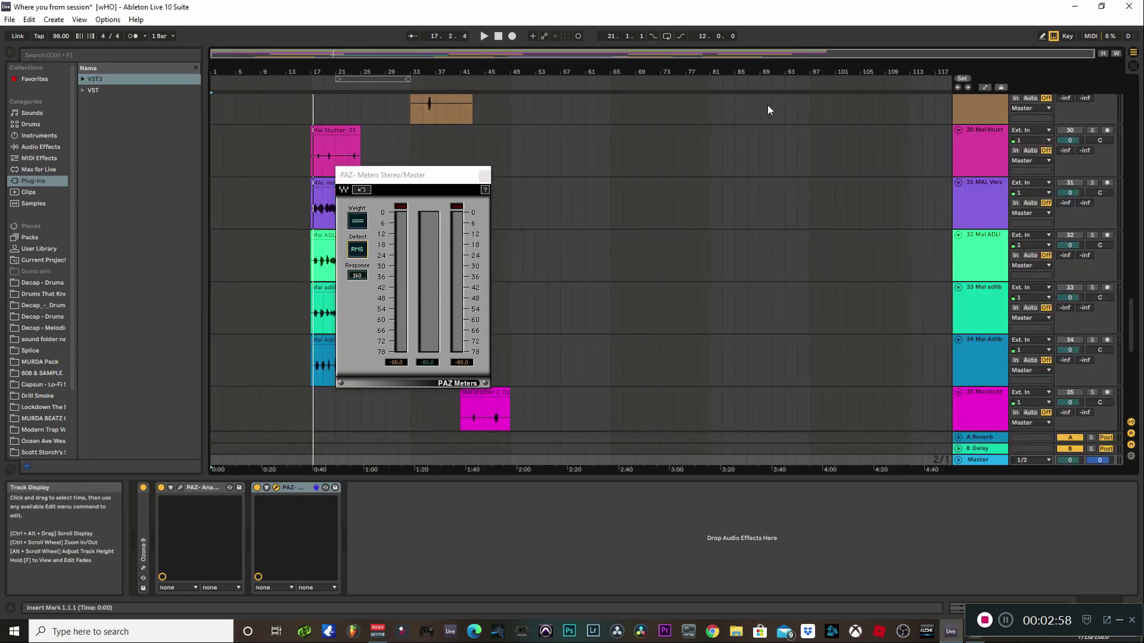
left_click(372, 79)
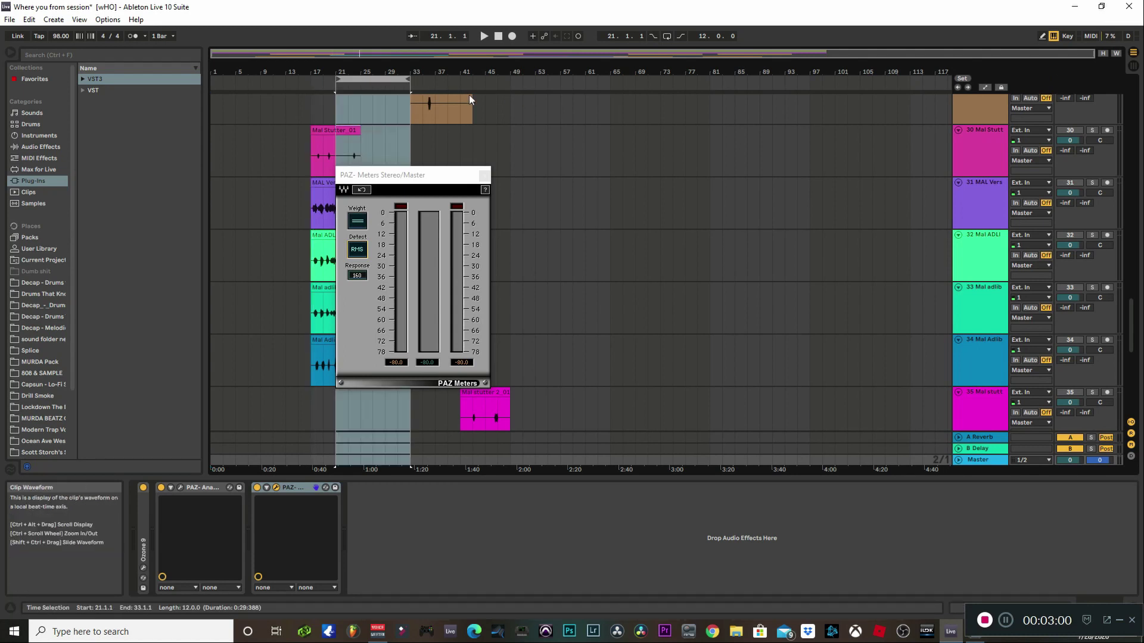
key("space")
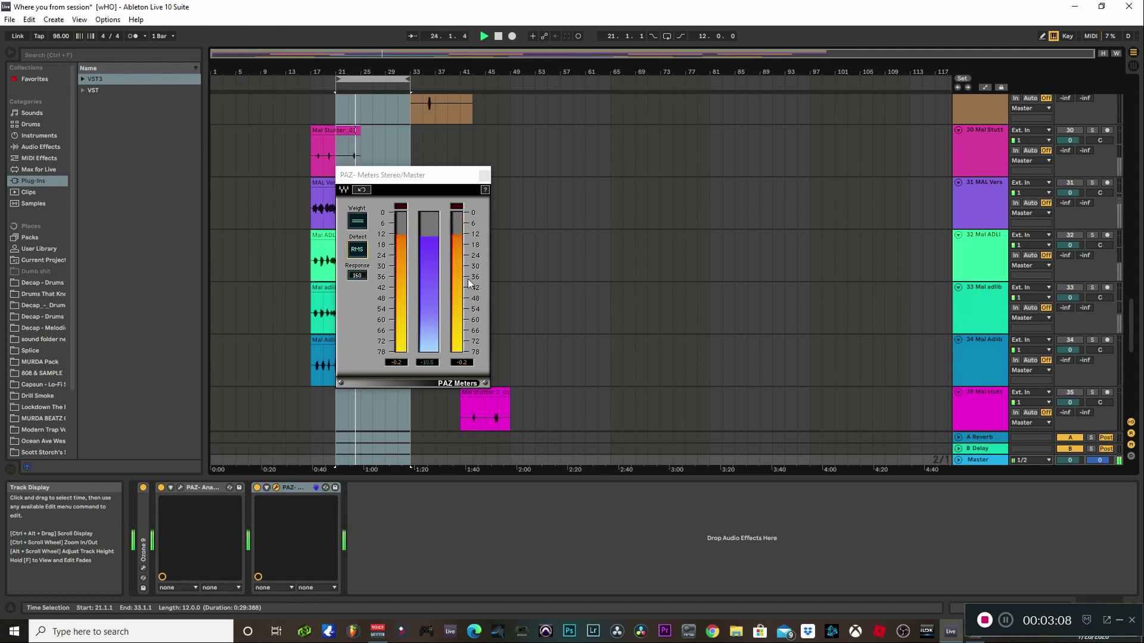
key("space")
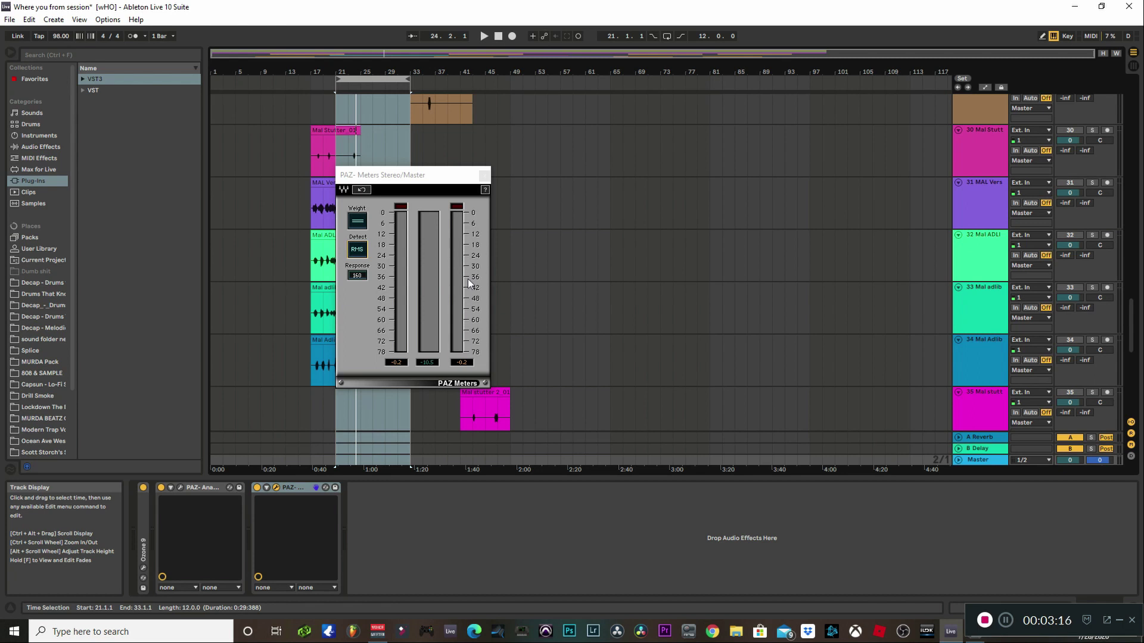
Delete PAZ- Analyzer Stereo from the Master chain and unfold Ozone 9, leaving the PAZ Meters window closed
left_click(484, 176)
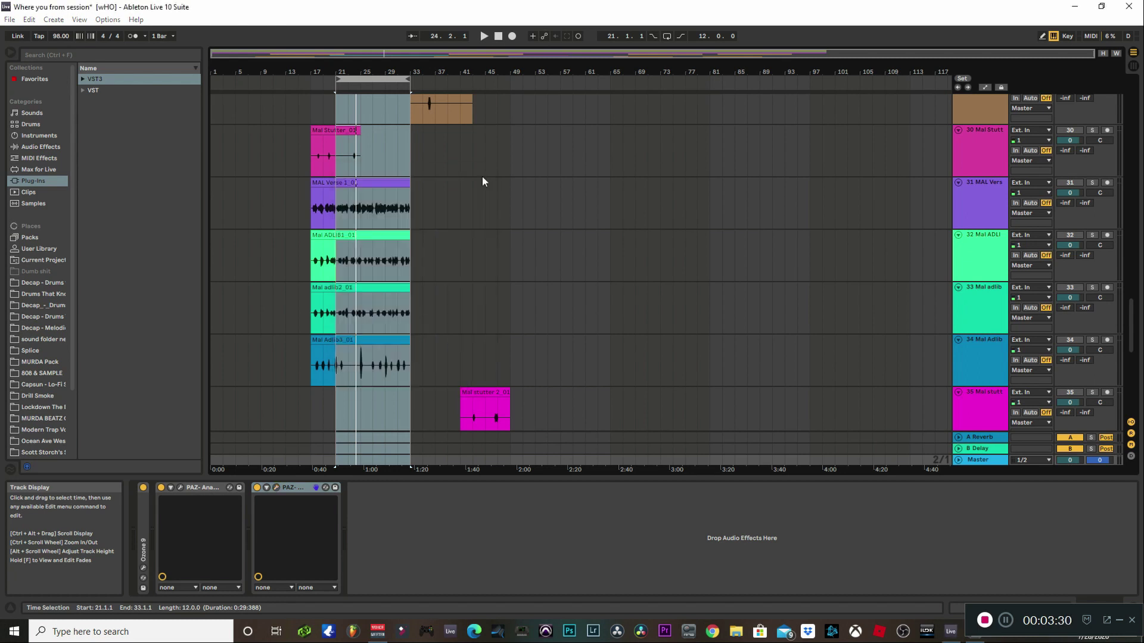
right_click(197, 488)
key("Escape")
key("Delete")
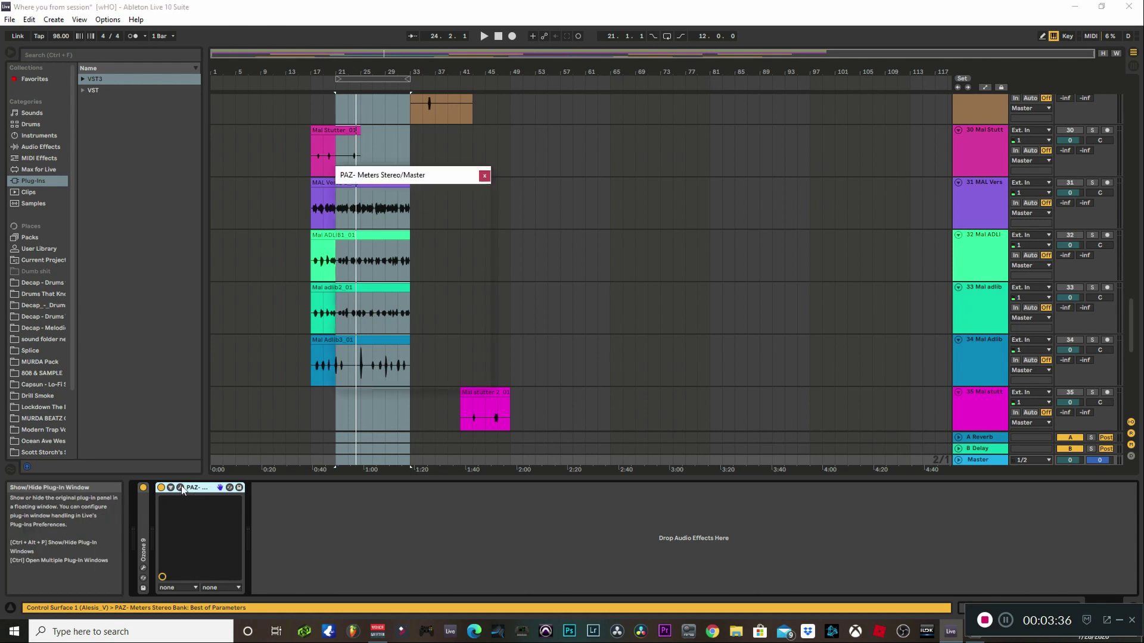
double_click(143, 496)
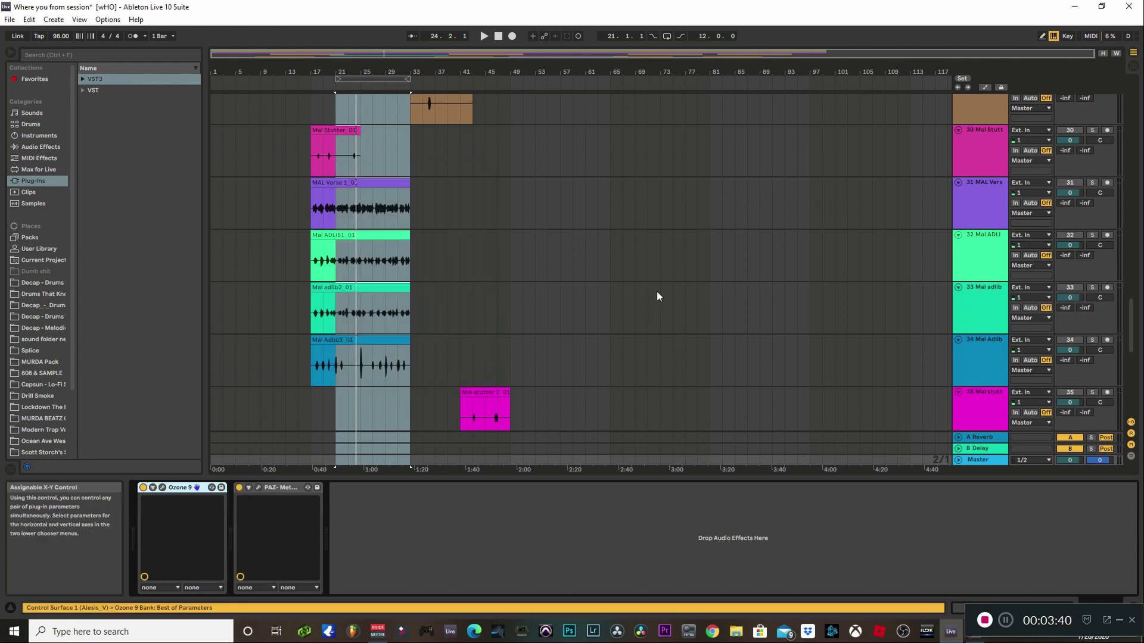
Deactivate tracks 13, 14, 15 and 19 in Session View
left_click(1132, 65)
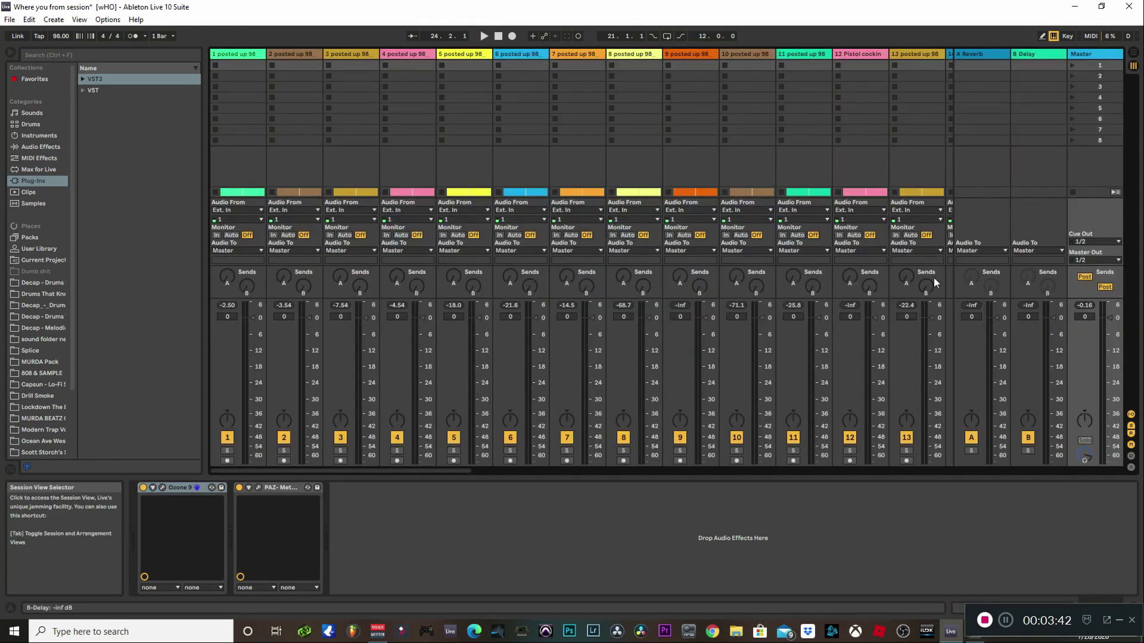
left_click_drag(451, 475, 621, 460)
left_click(652, 437)
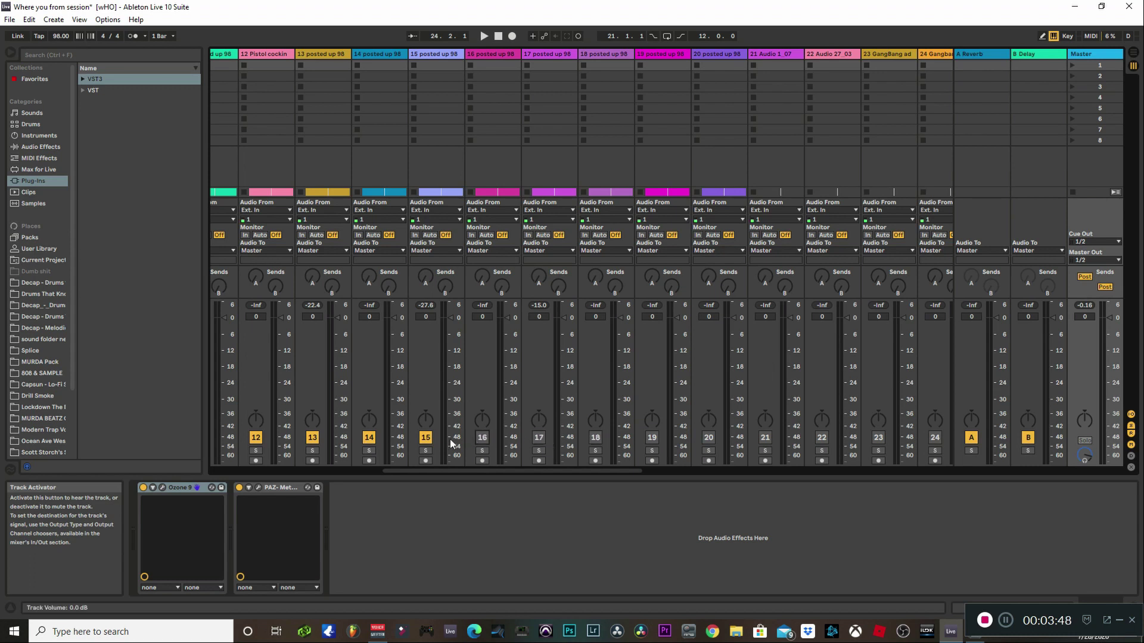
left_click(426, 437)
left_click(369, 437)
left_click(312, 437)
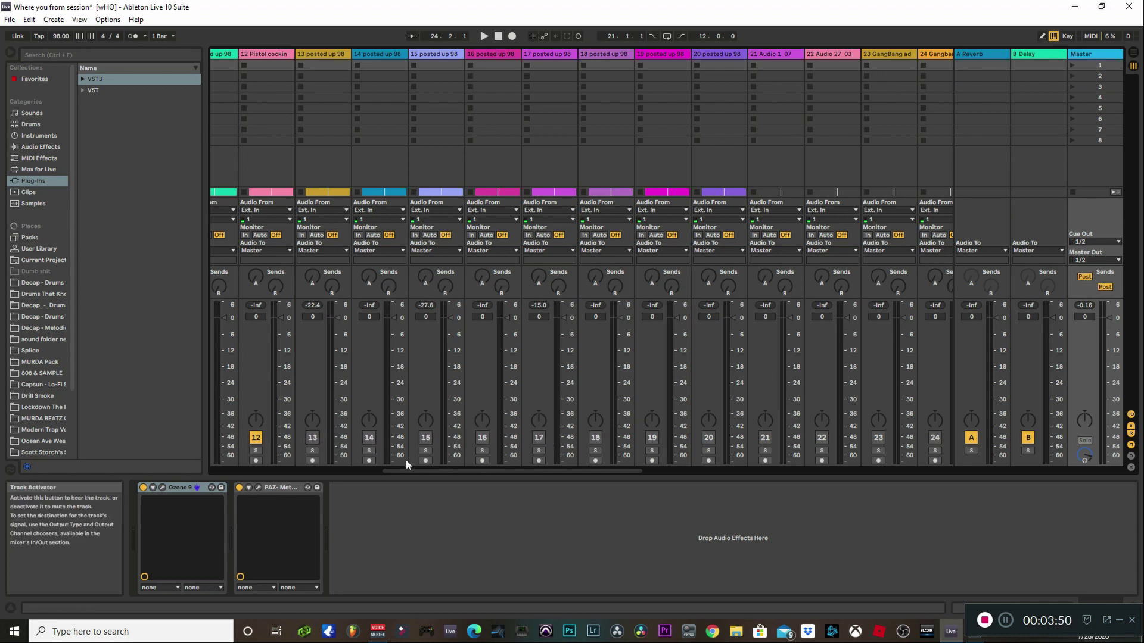
Deactivate tracks 8 through 12 in the Session View mixer
left_click_drag(431, 469, 301, 473)
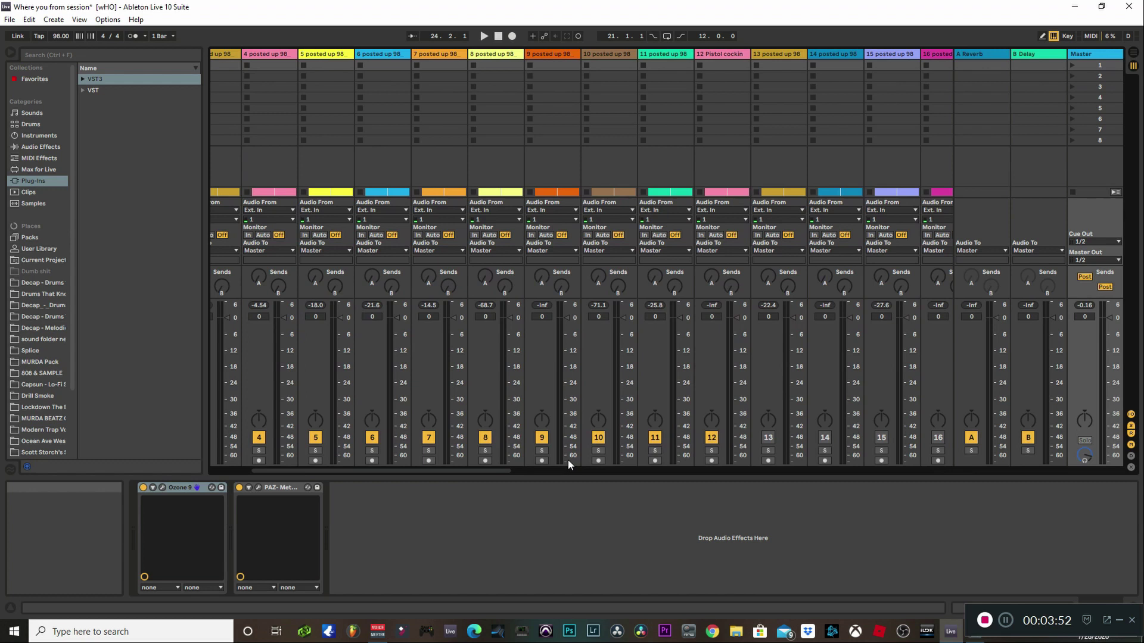
left_click(712, 438)
left_click(655, 437)
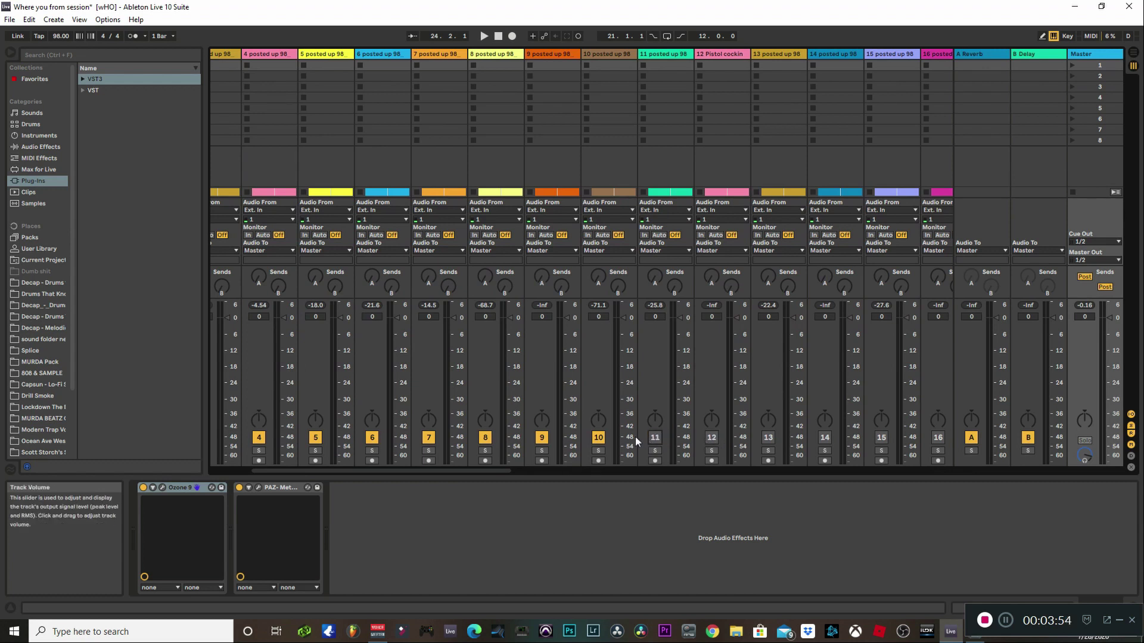
left_click(598, 438)
left_click(541, 437)
left_click(485, 438)
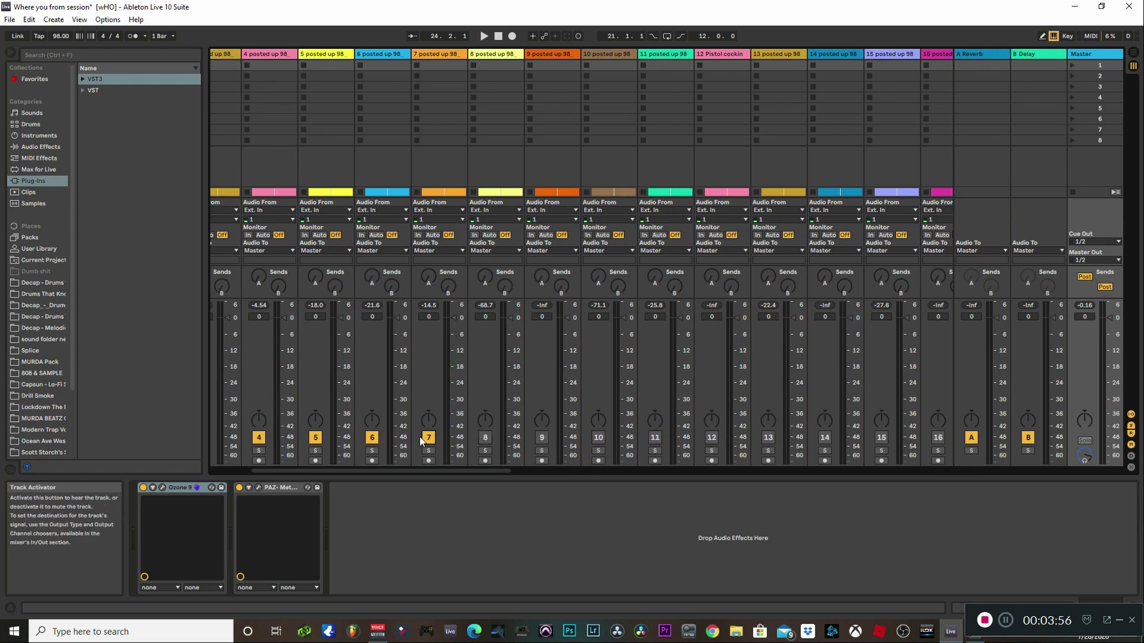
Deactivate tracks 3 through 7 in the mixer, keeping tracks 1 and 2 active
left_click(316, 438)
left_click(259, 438)
left_click_drag(306, 469, 290, 460)
left_click(337, 438)
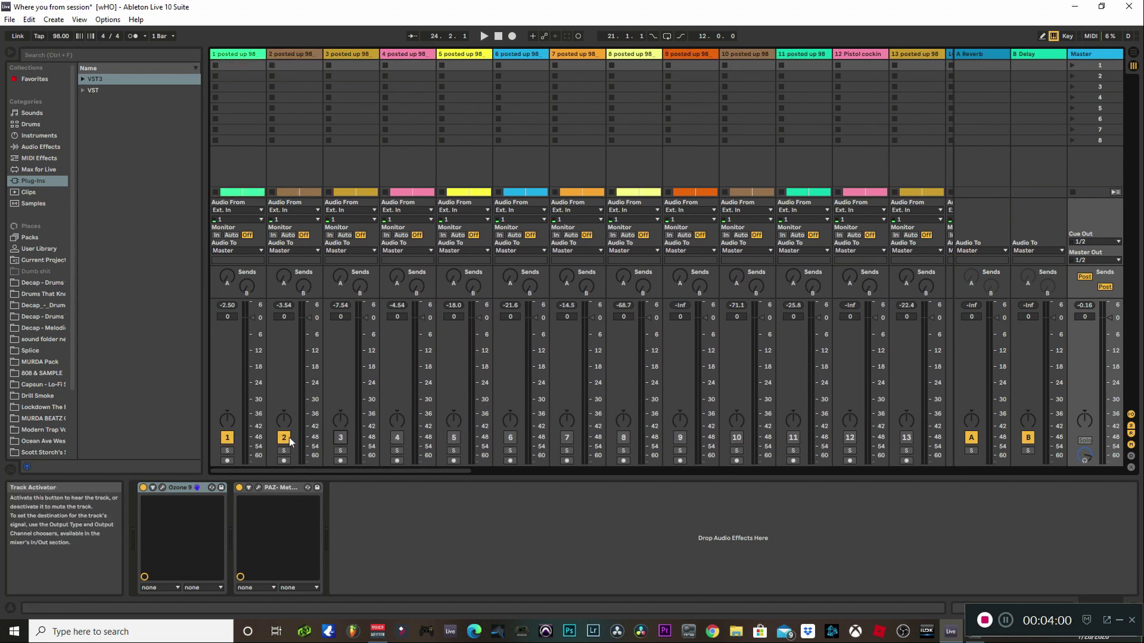
Deactivate track 2 and play the kick alone with the Master's PAZ Meters window open, moved clear of the first tracks
left_click(287, 438)
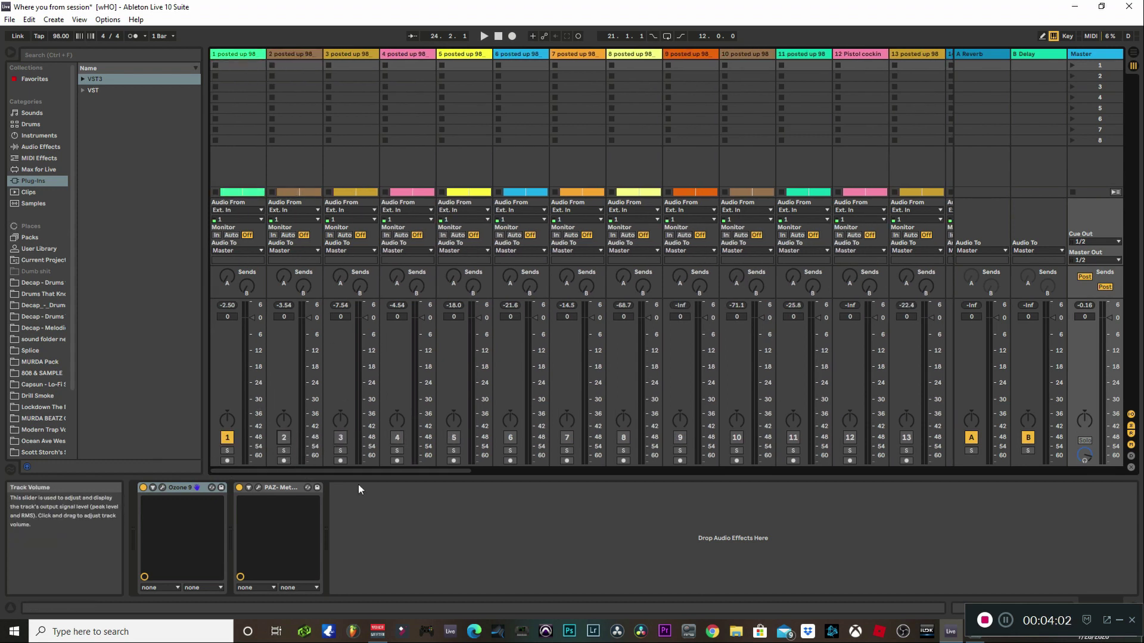
left_click(259, 488)
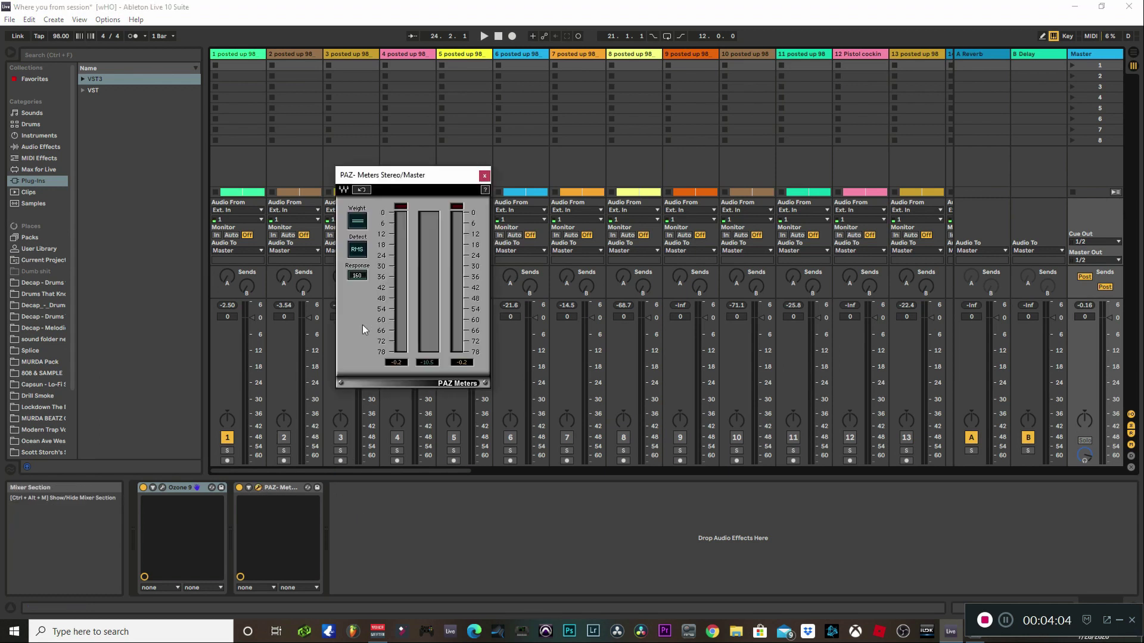
key("space")
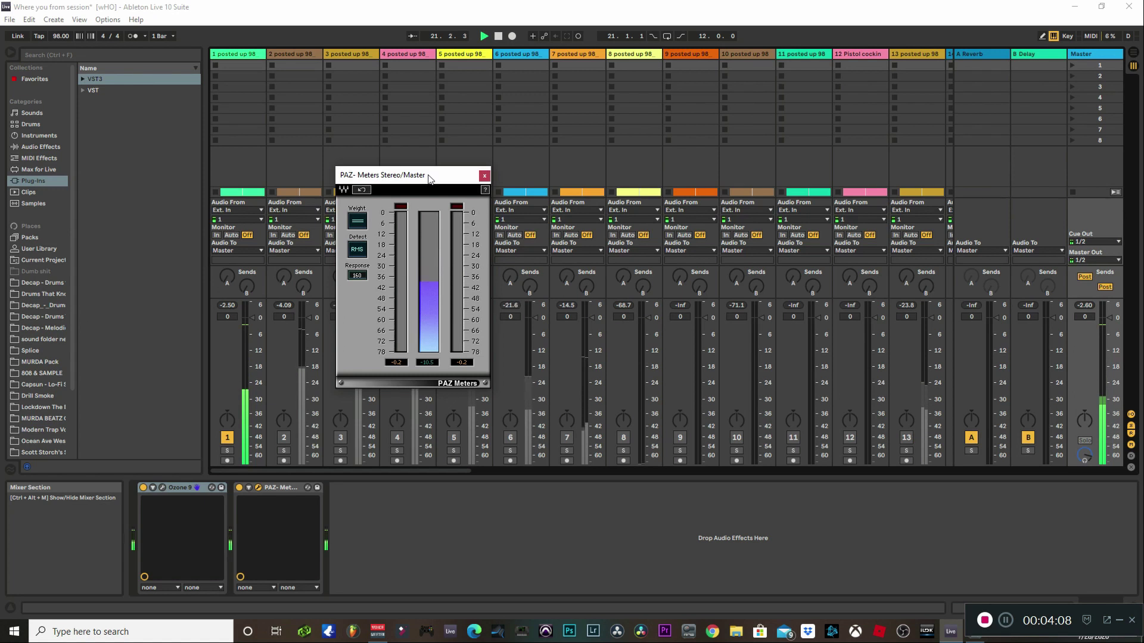
left_click_drag(434, 174, 563, 212)
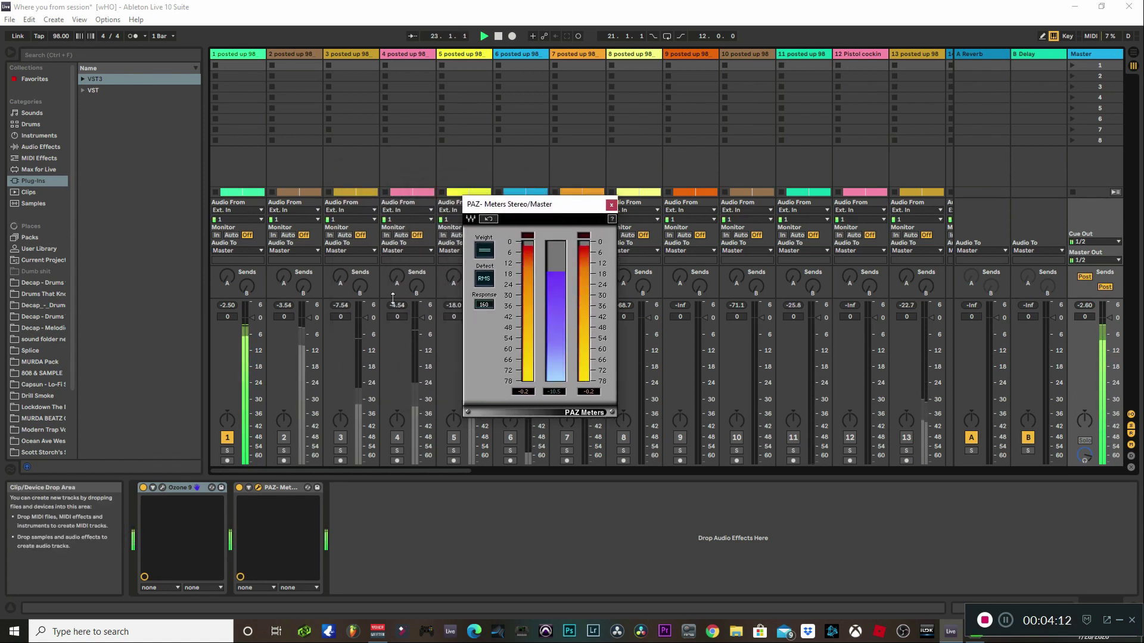
Set track 1's volume to -3.4 dB, resetting the PAZ Meters peak values while adjusting, and stop playback
left_click(250, 319)
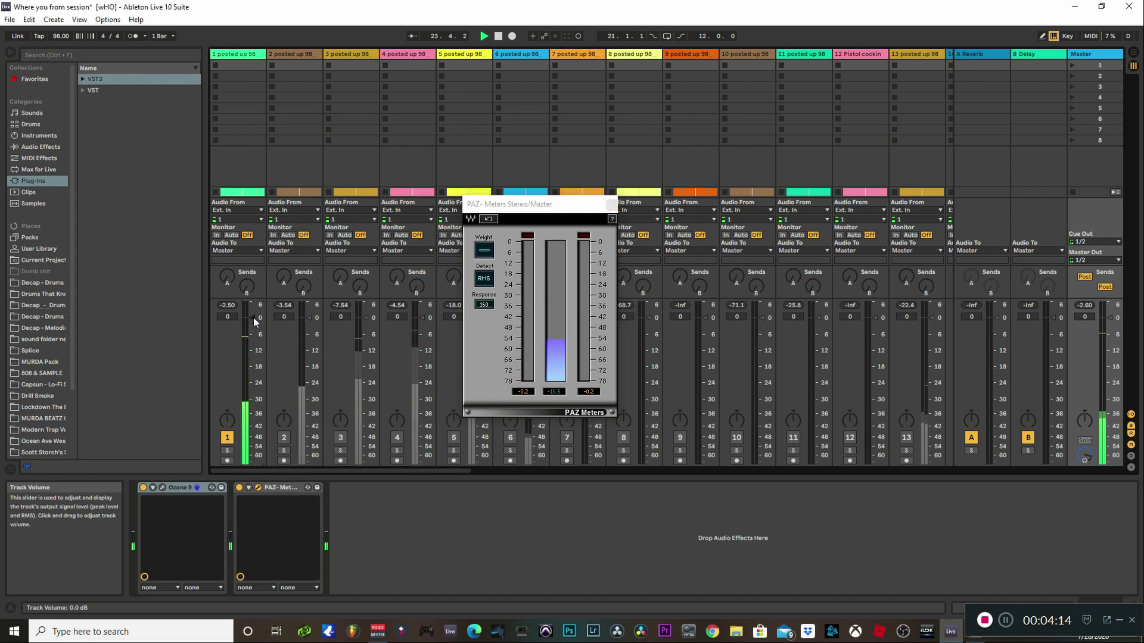
scroll(253, 317, "down", 2)
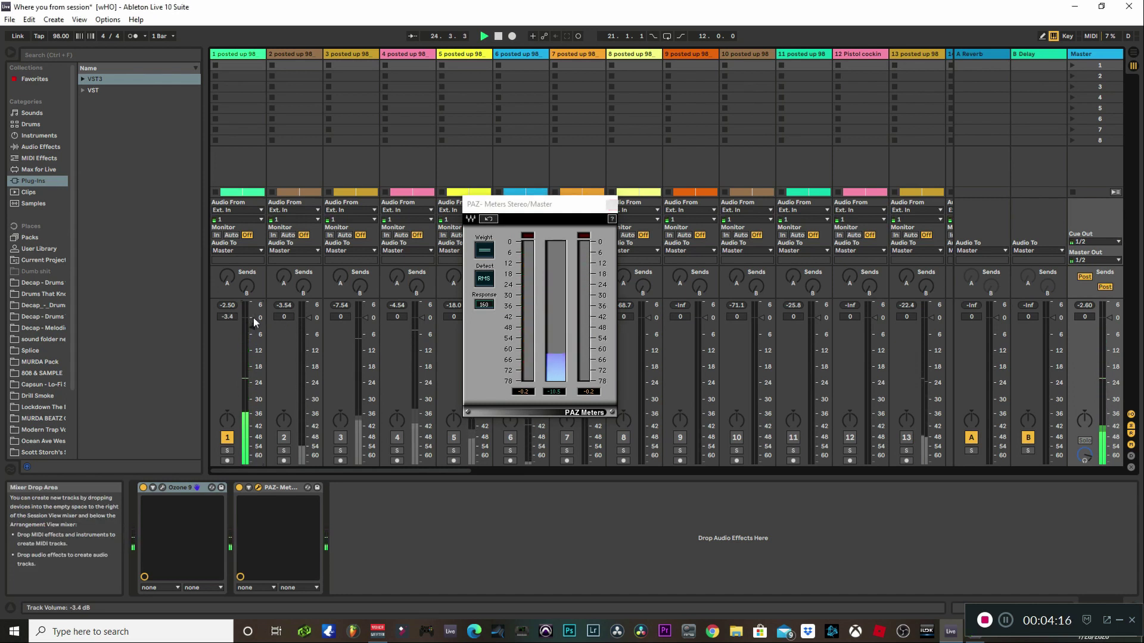
scroll(253, 317, "down", 1)
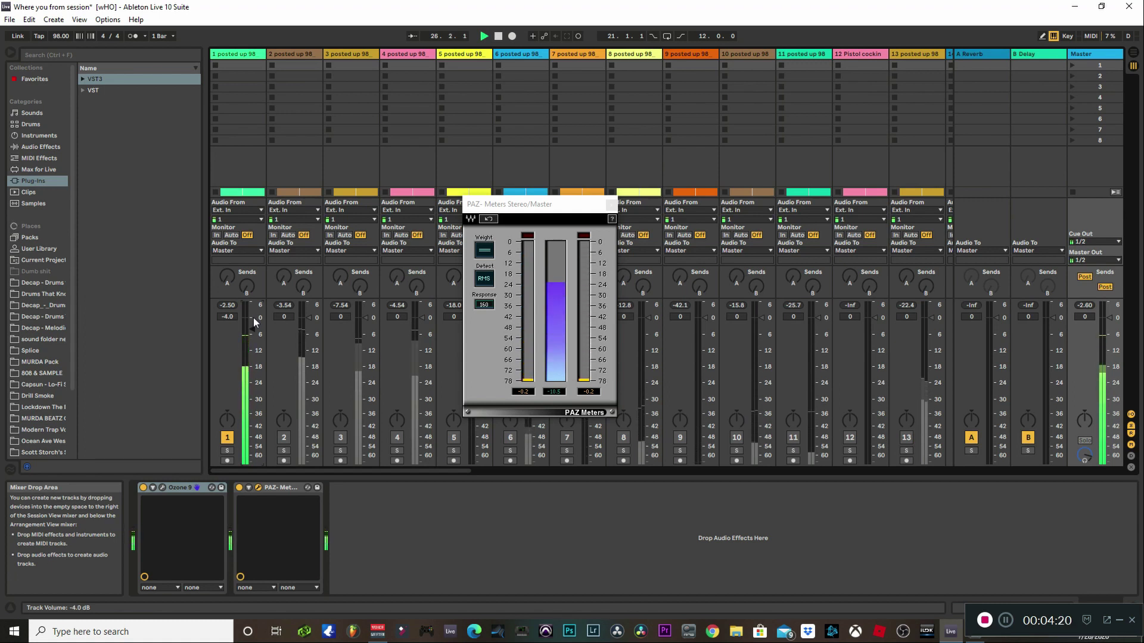
left_click(511, 378)
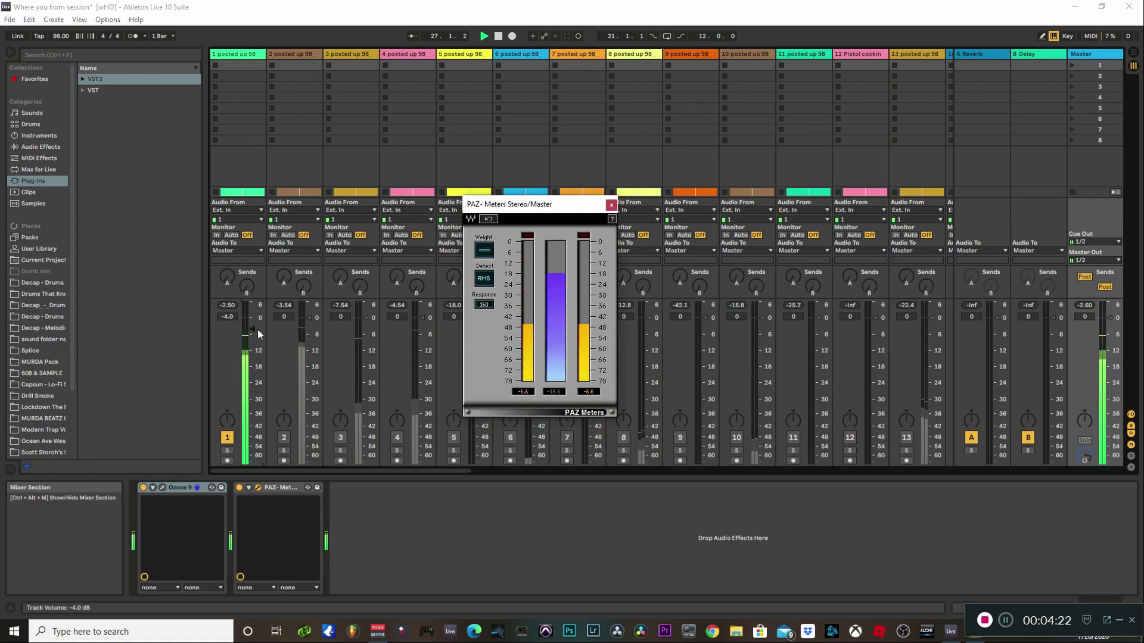
scroll(252, 331, "up", 1)
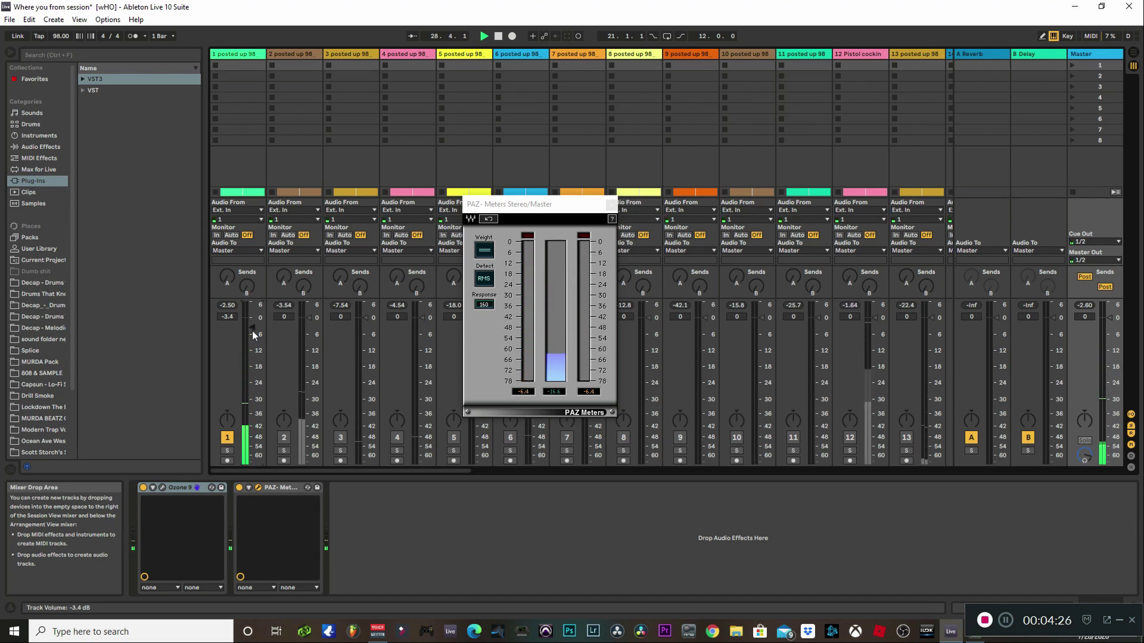
scroll(254, 332, "up", 1)
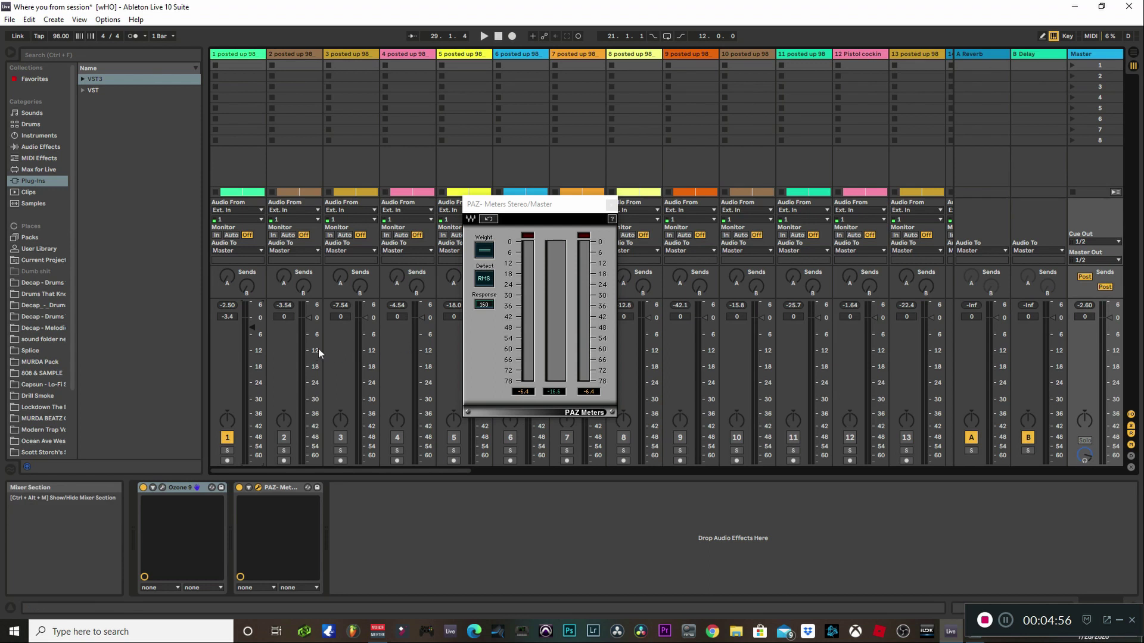
Show track 1's device chain and the Audio Effects list, and open the kick's Torque Mono window
left_click(242, 55)
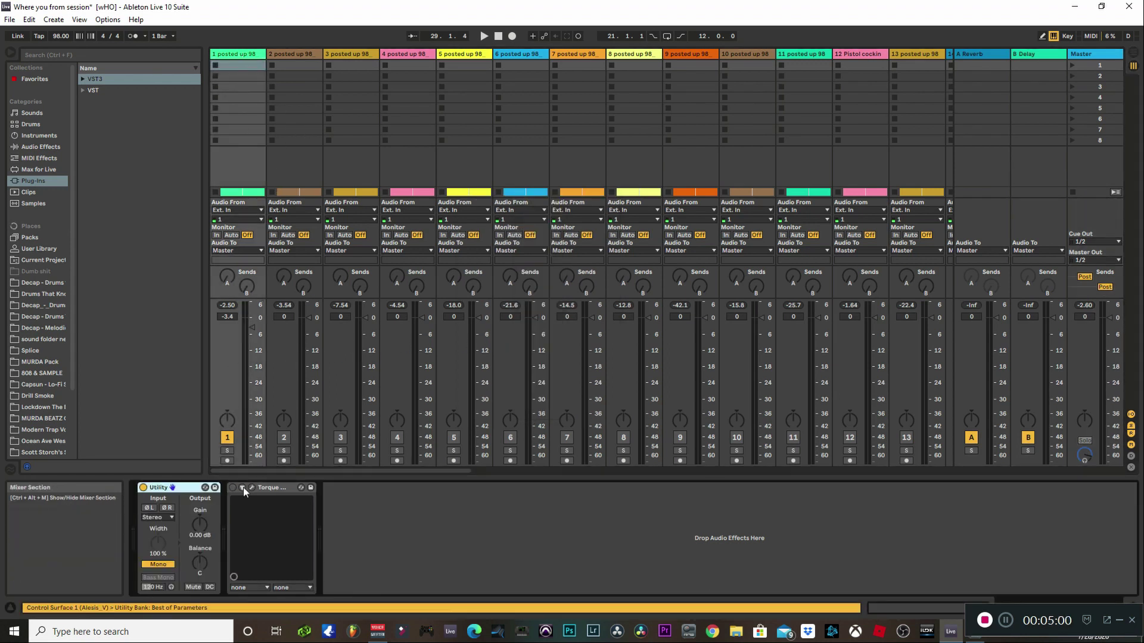
left_click(37, 180)
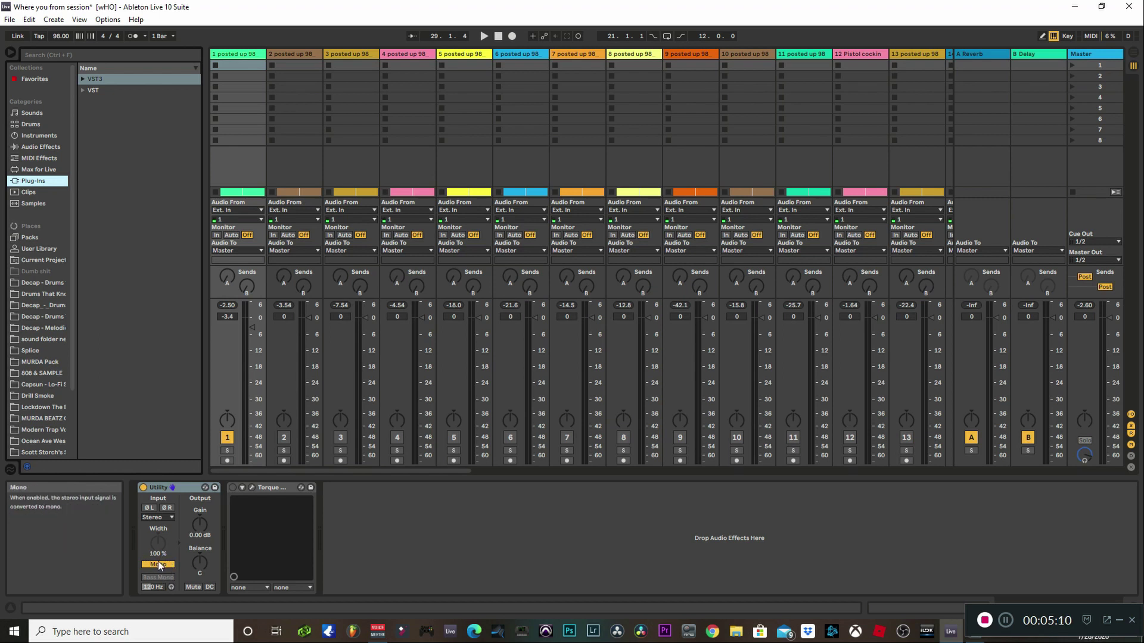
left_click(40, 146)
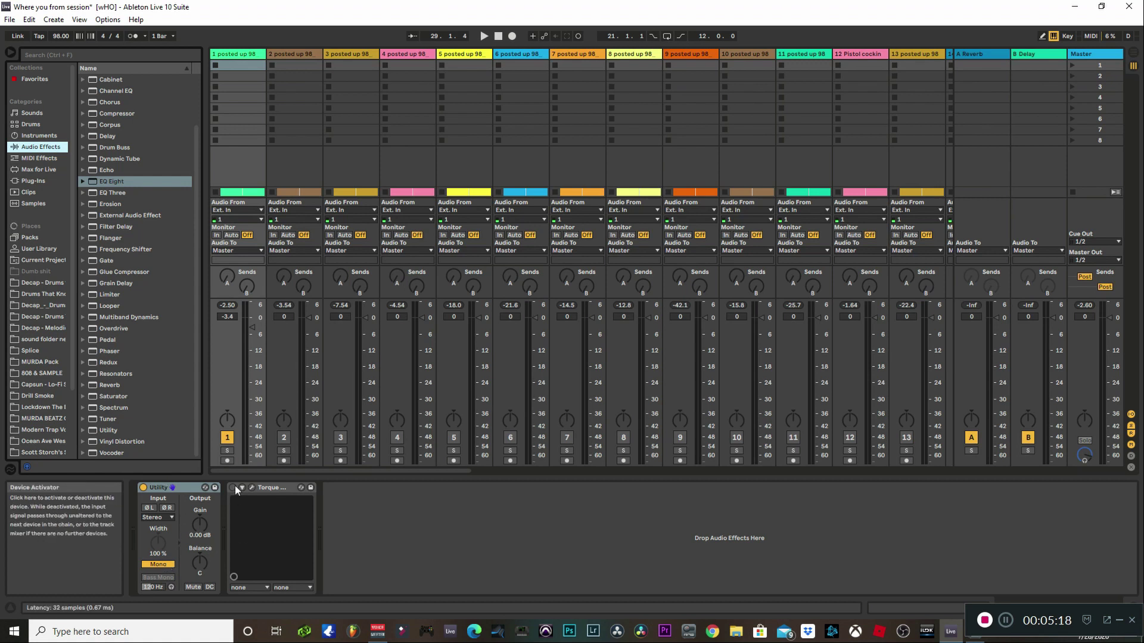
left_click(267, 487)
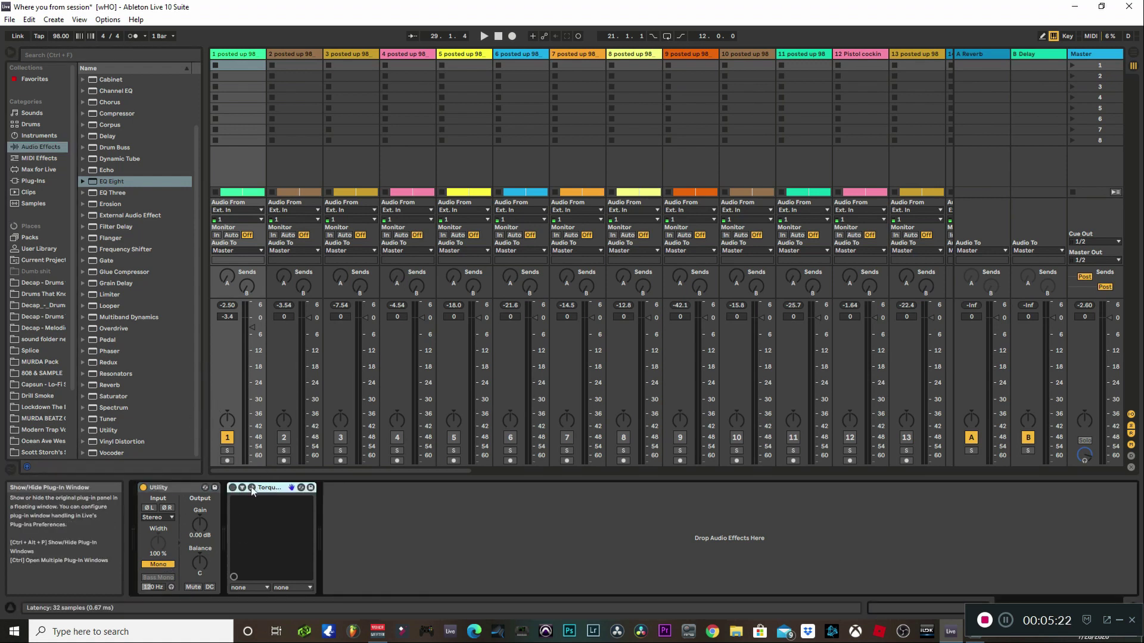
left_click(251, 487)
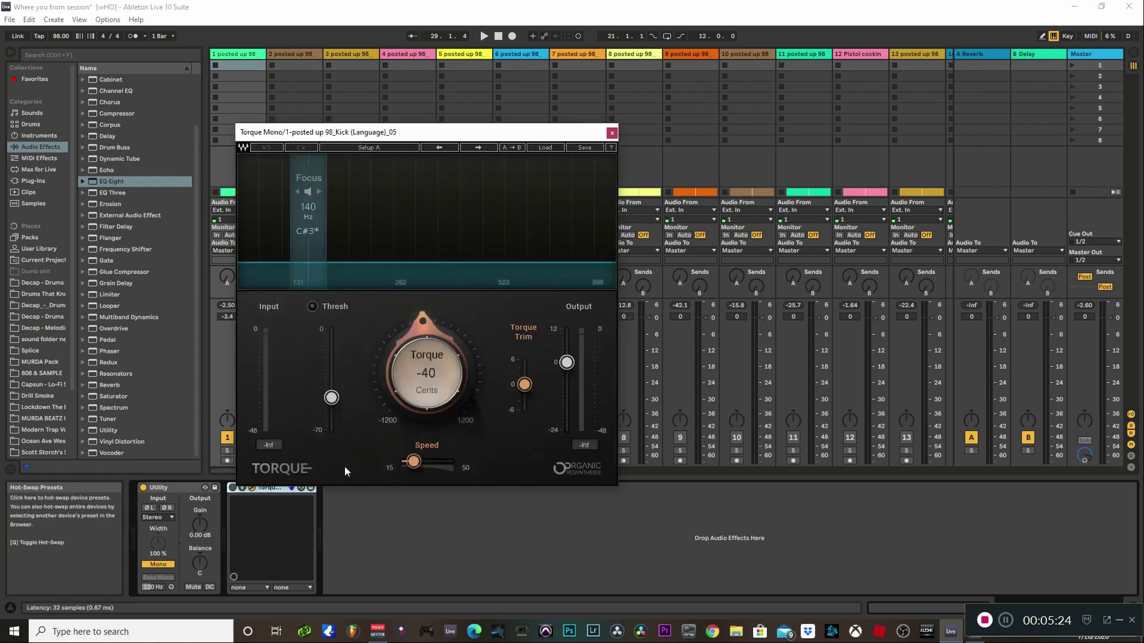
left_click_drag(415, 136, 531, 159)
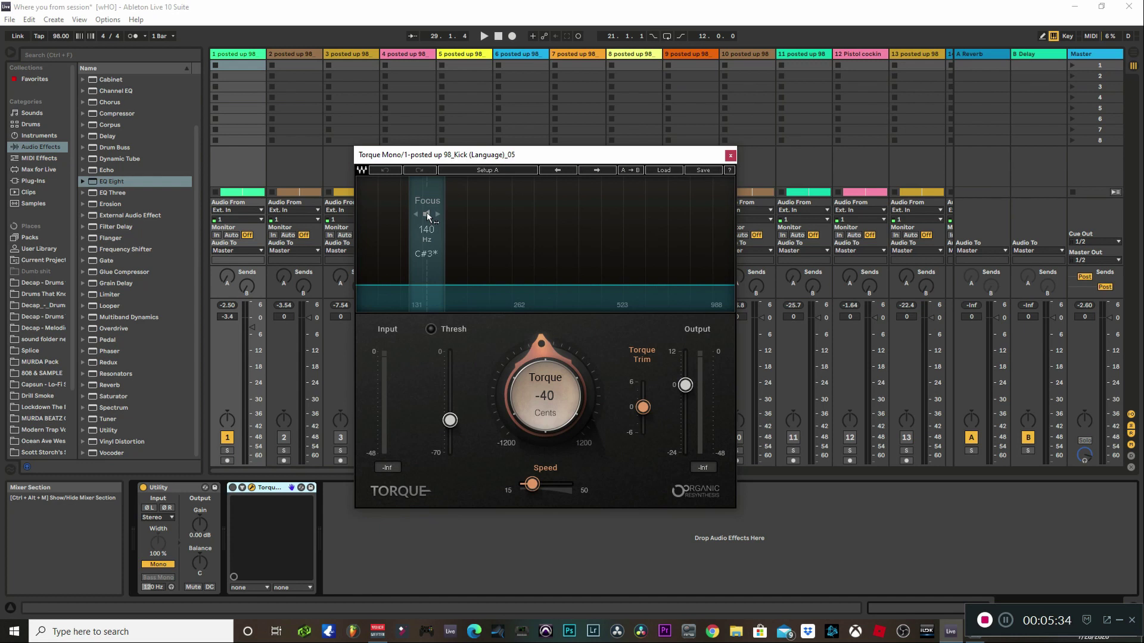
Activate Torque on the kick, audition its 140 Hz focus band in solo, and switch the solo off
key("space")
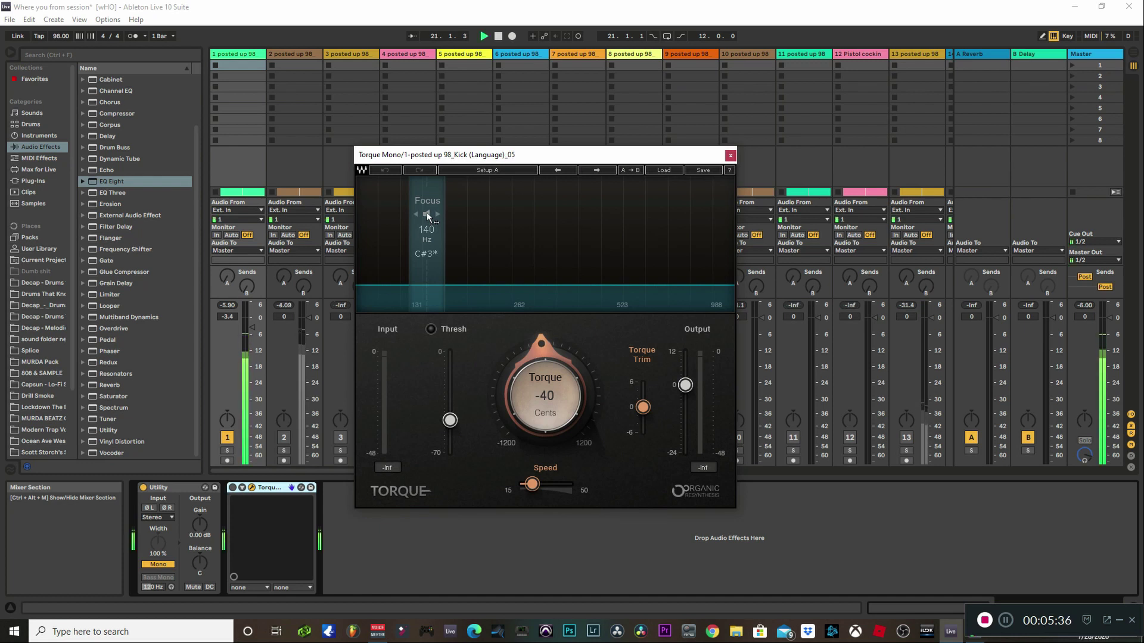
left_click(426, 215)
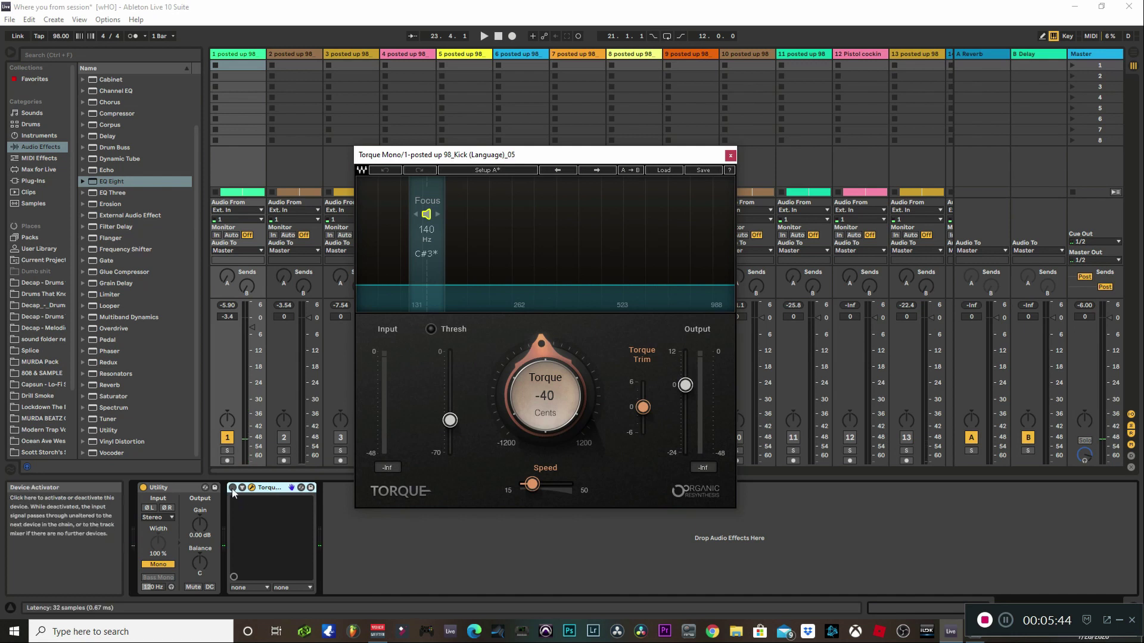
left_click(308, 429)
left_click(427, 215)
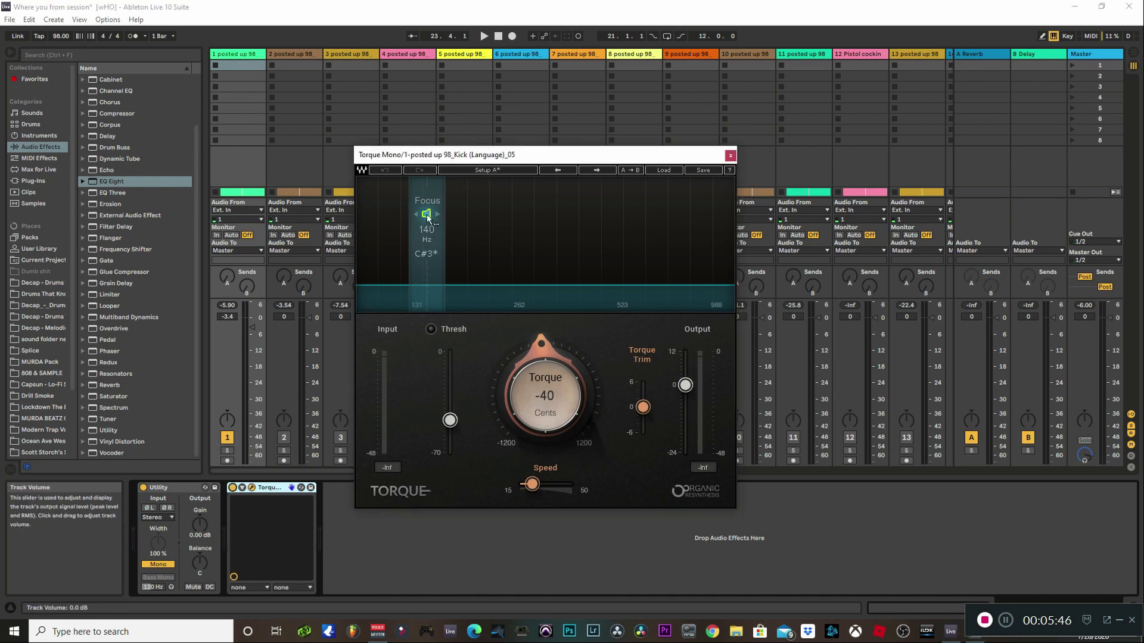
key("space")
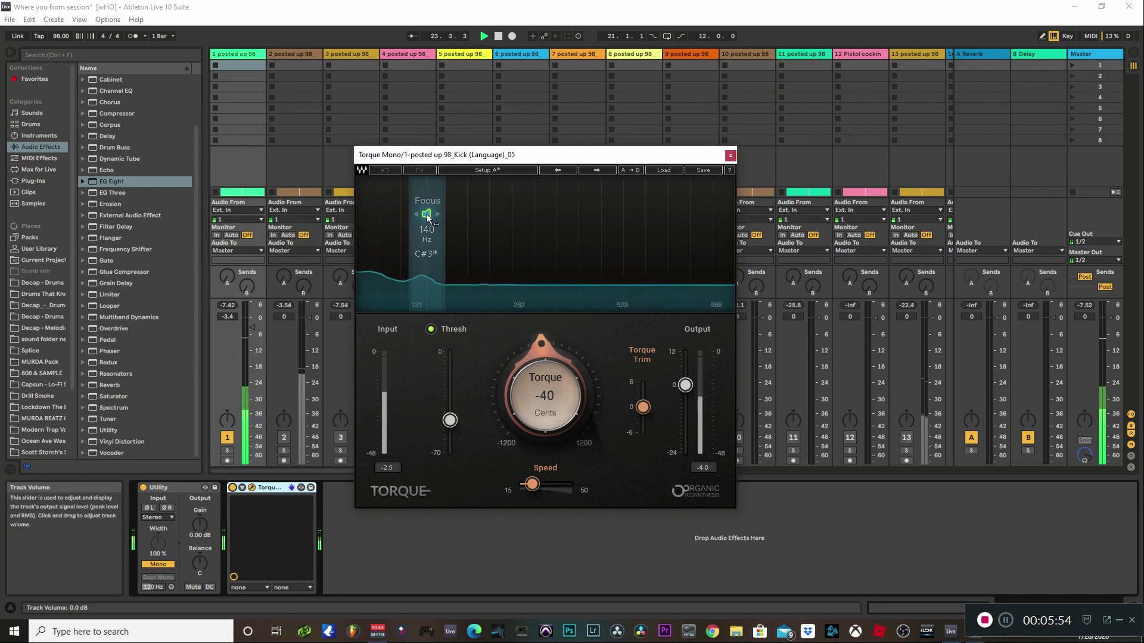
key("space")
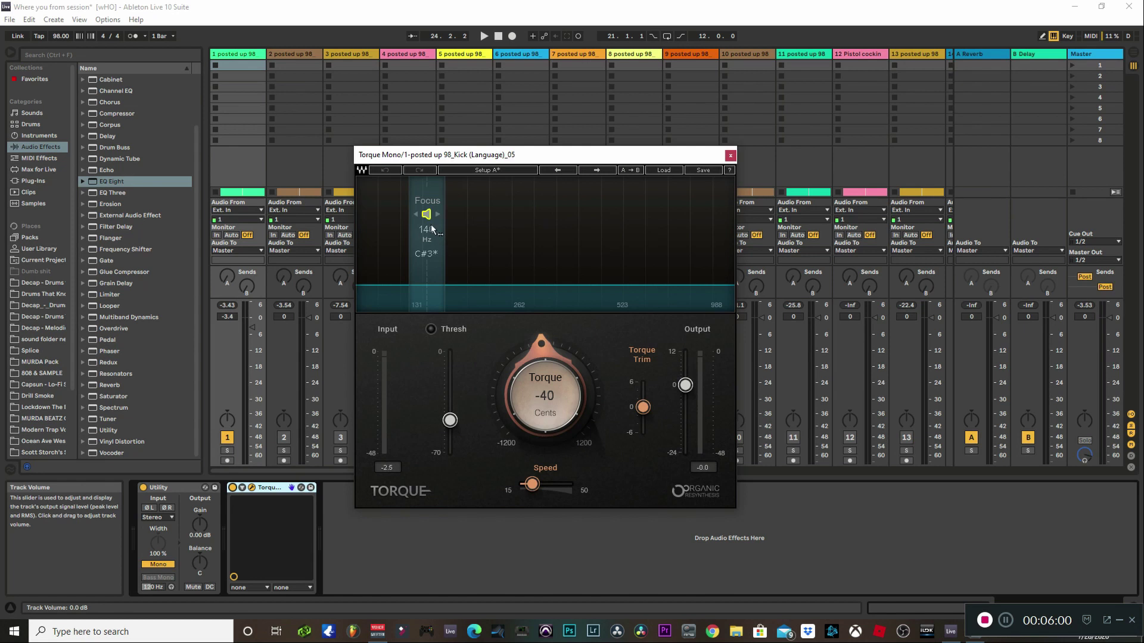
left_click(541, 351)
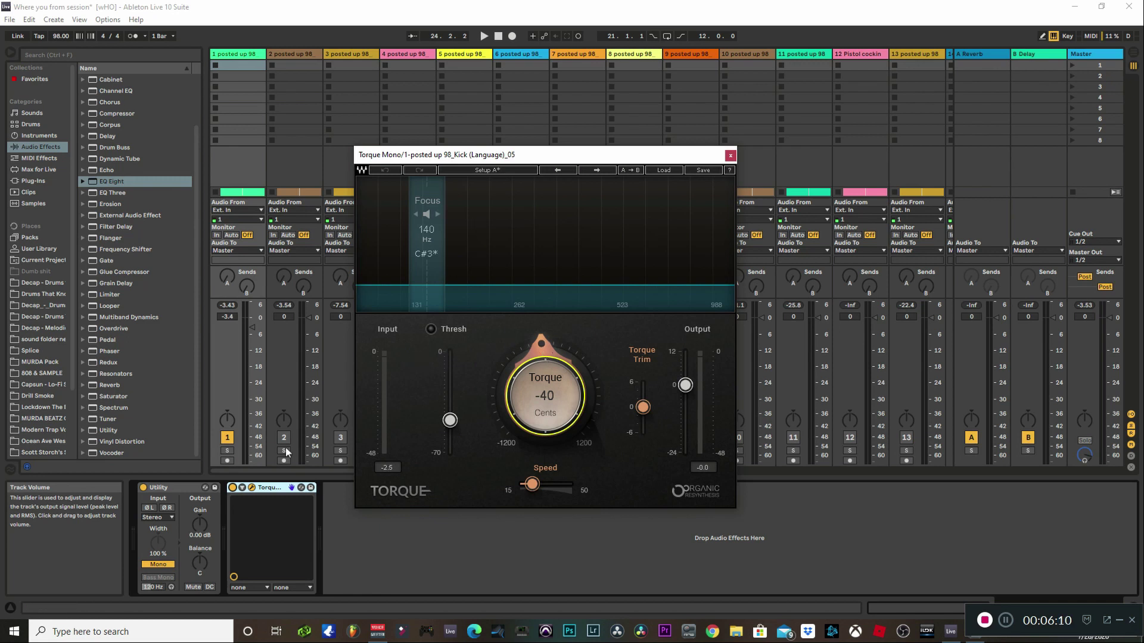
Compare the kick with Torque bypassed and active during playback, leave it active, and close its window
key("space")
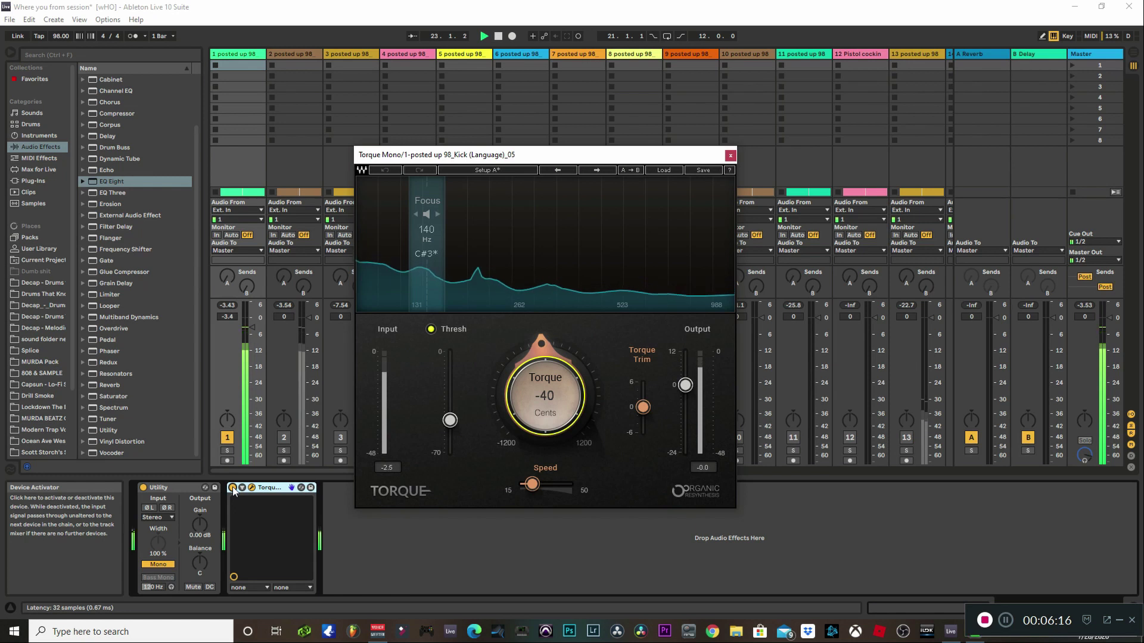
left_click(233, 488)
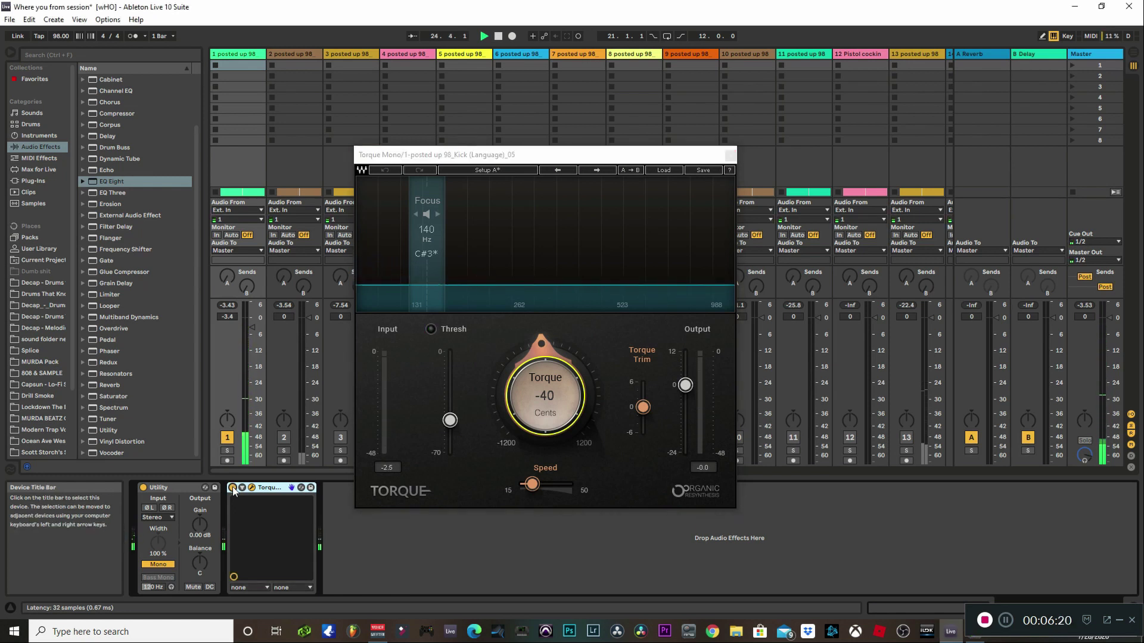
left_click(232, 488)
key("space")
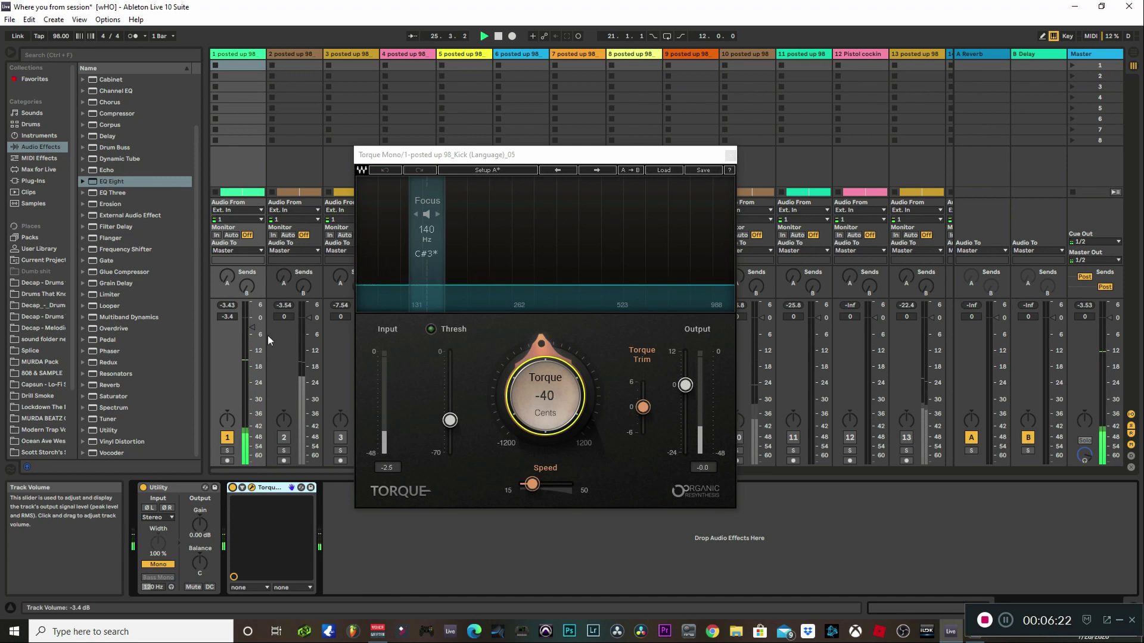
left_click(731, 155)
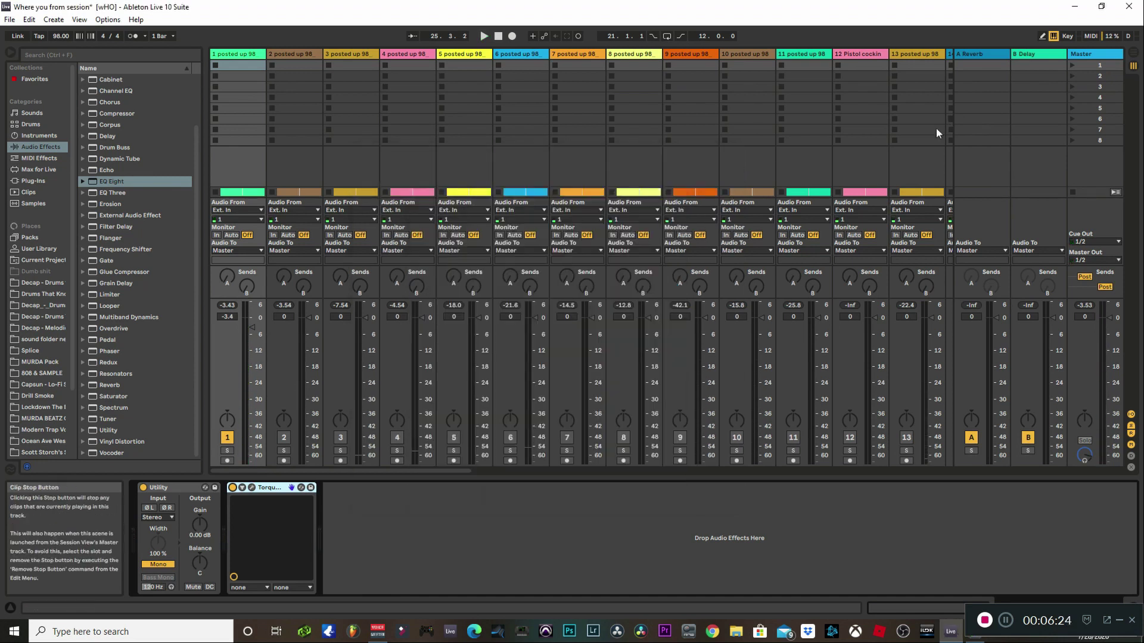
Play the kick with the Master's PAZ Meters displayed, reset their peaks, and set track 1's volume to -3.0 dB
left_click(1114, 55)
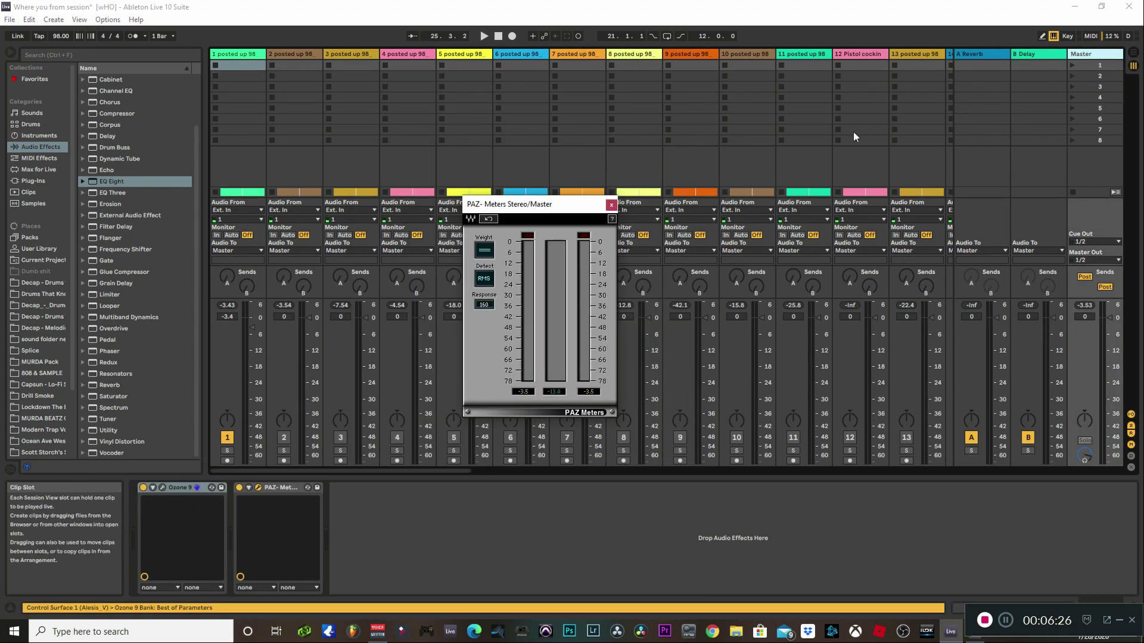
key("space")
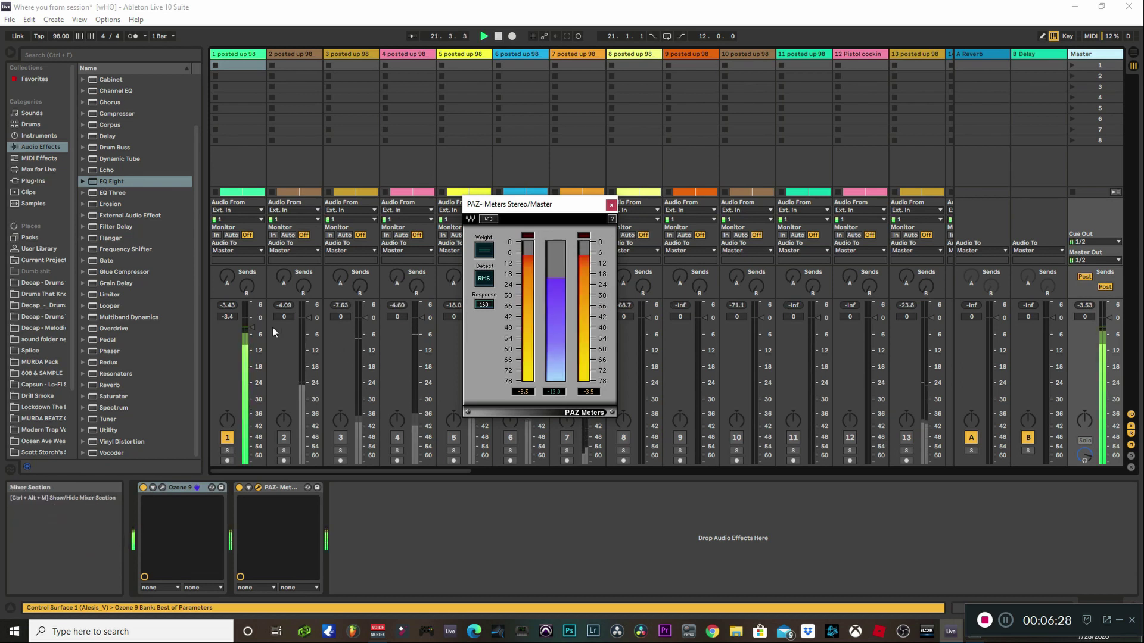
left_click_drag(253, 331, 252, 337)
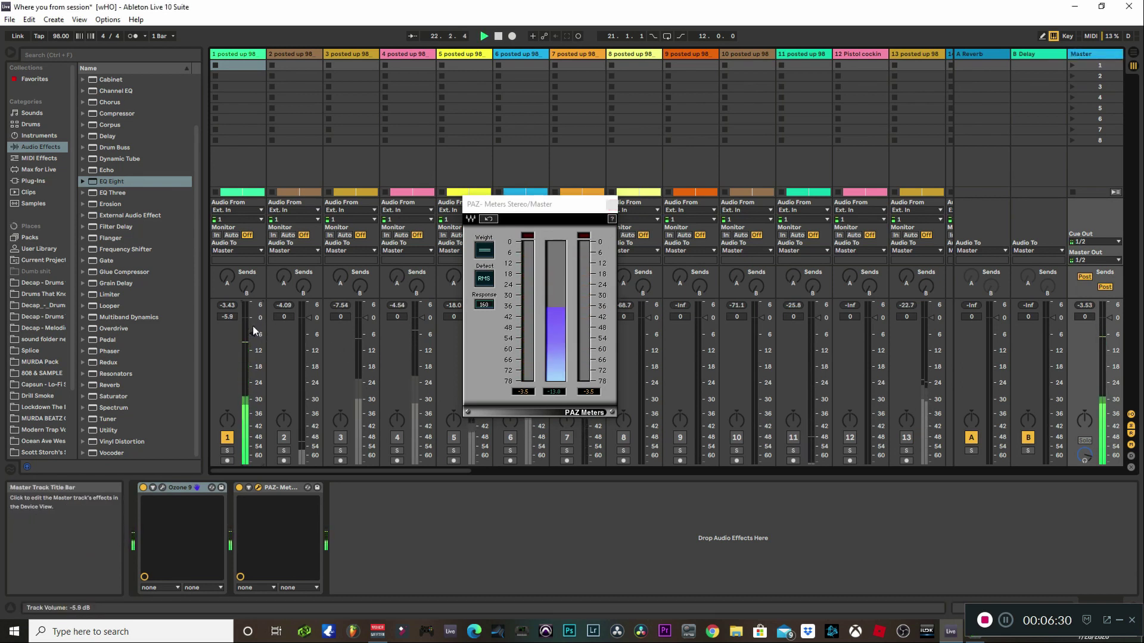
scroll(252, 327, "down", 2)
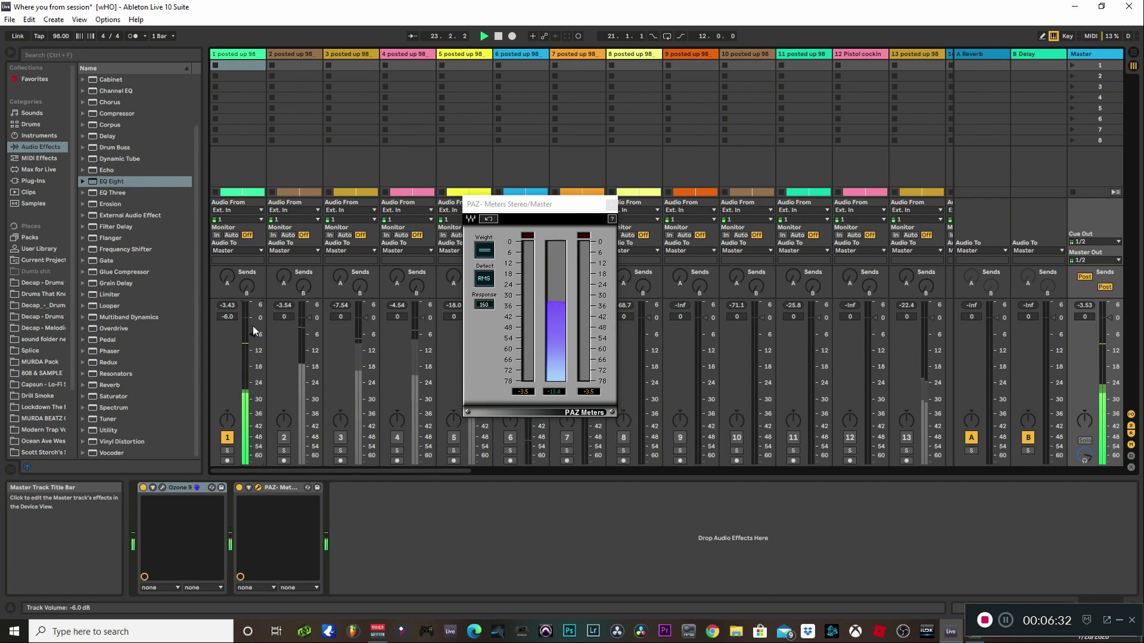
left_click(483, 391)
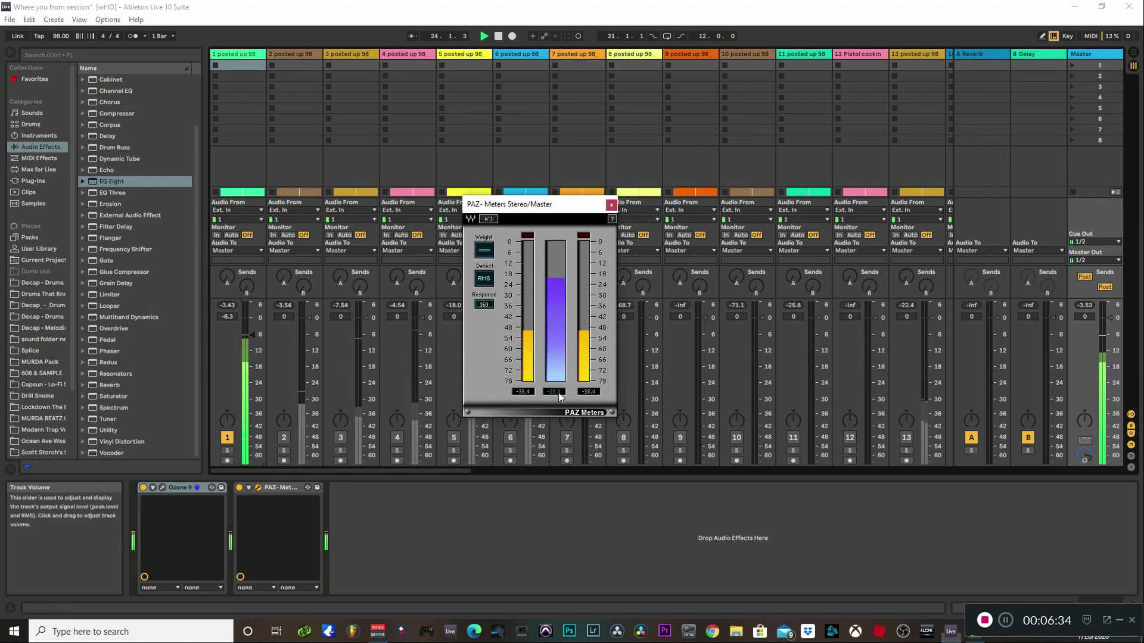
left_click(254, 335)
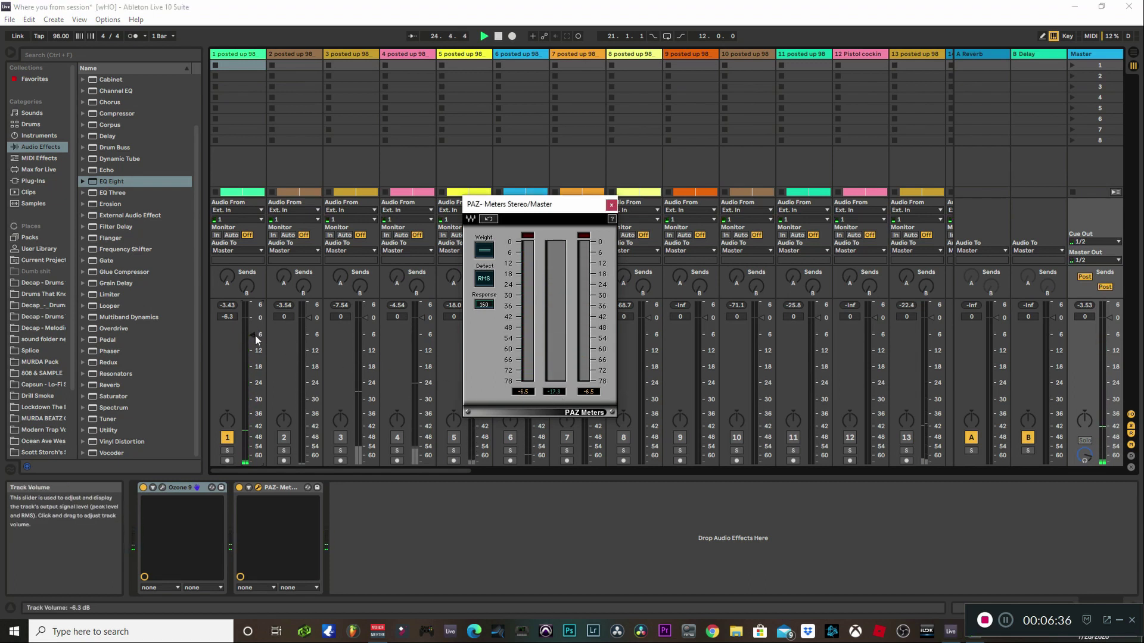
scroll(255, 335, "up", 5)
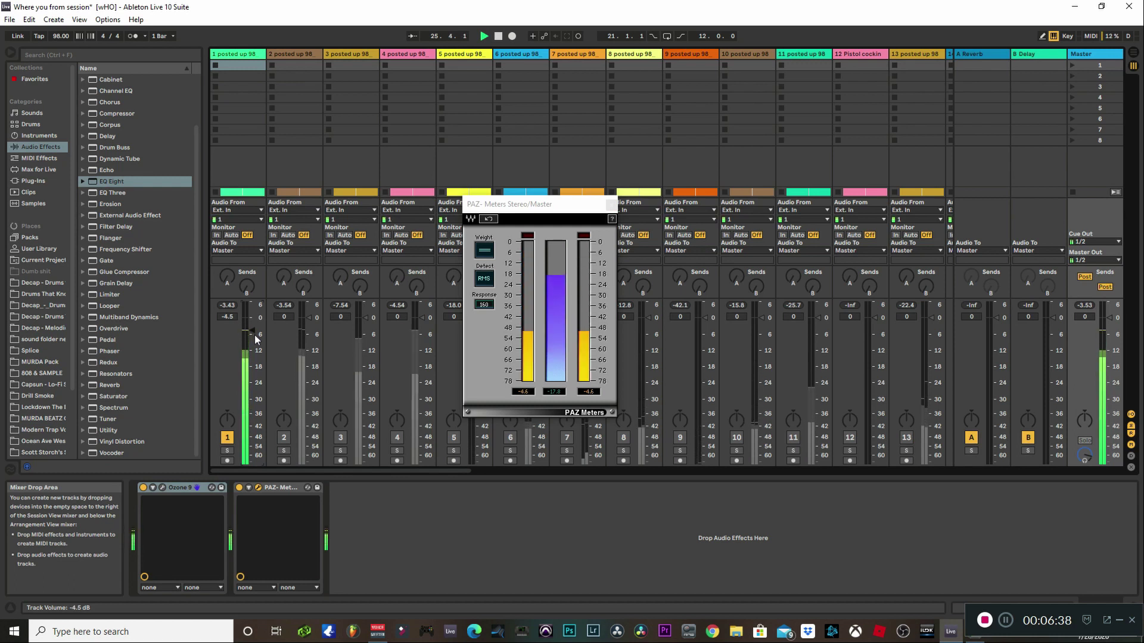
scroll(255, 335, "up", 1)
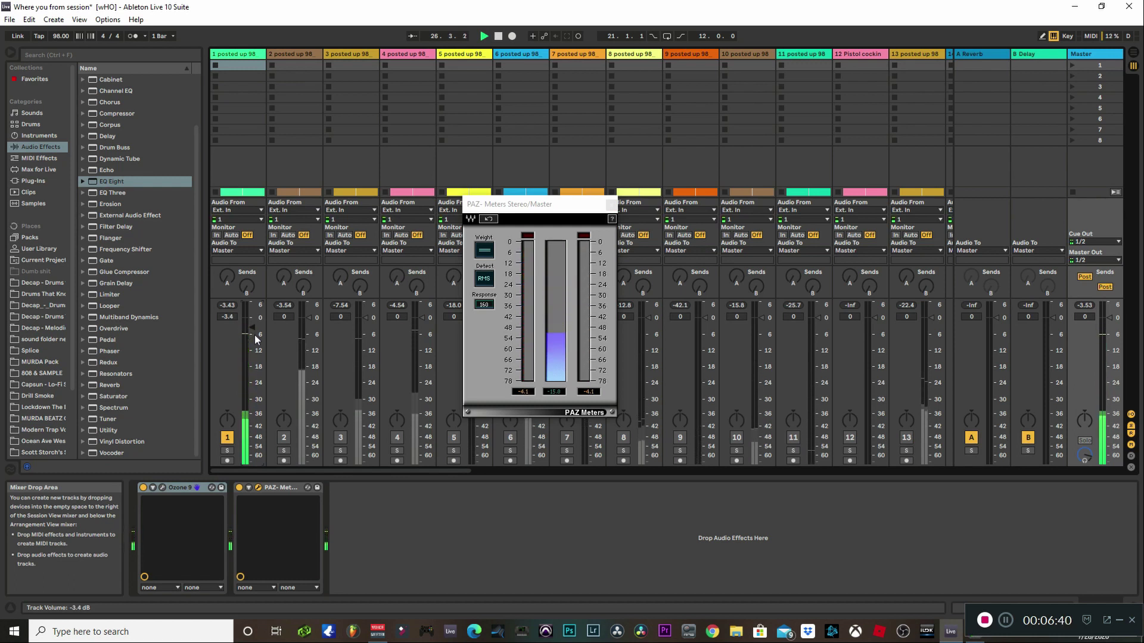
scroll(255, 335, "up", 1)
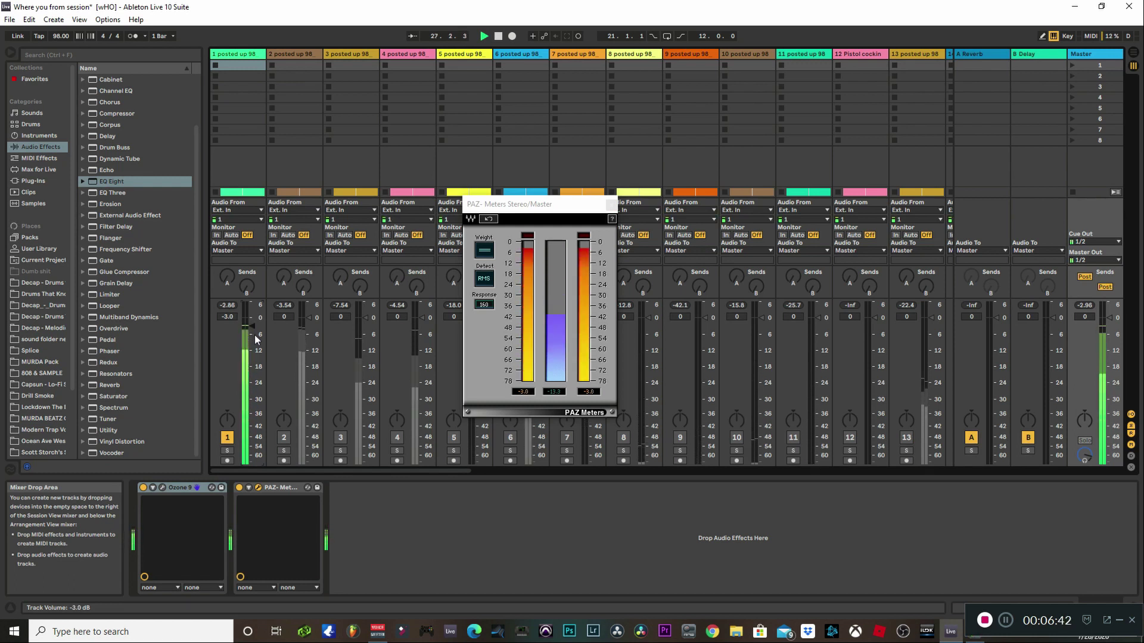
Lower track 1's volume to -3.4 dB and stop playback
scroll(254, 335, "down", 1)
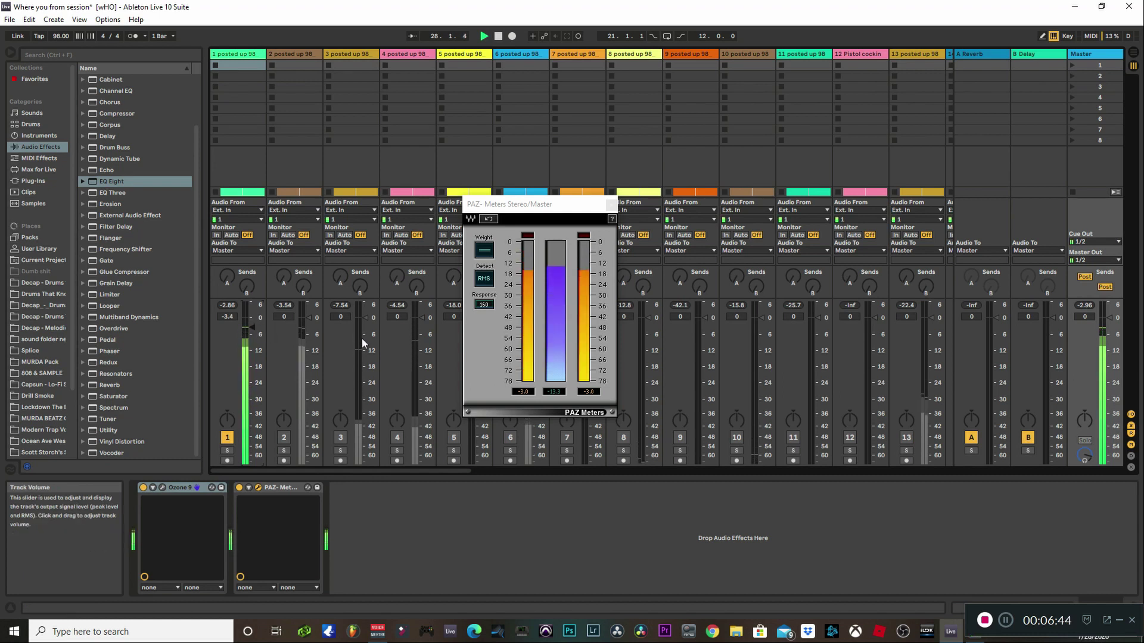
key("space")
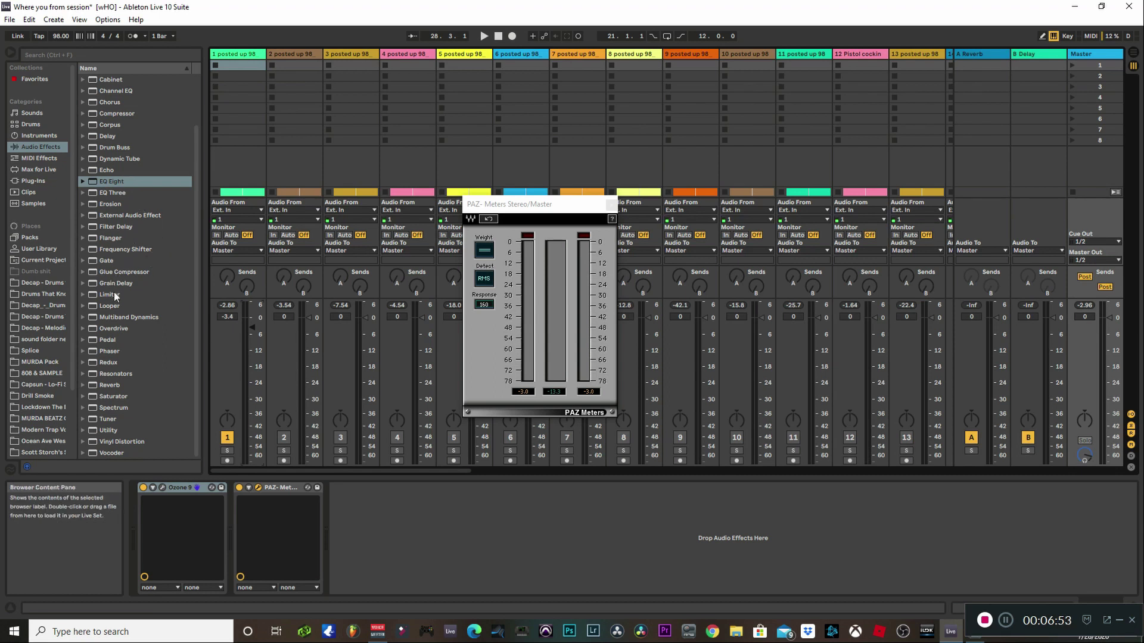
Add EQ Eight after PAZ Meters on the Master and set its first band to a low cut at 24 Hz
left_click_drag(92, 181, 370, 503)
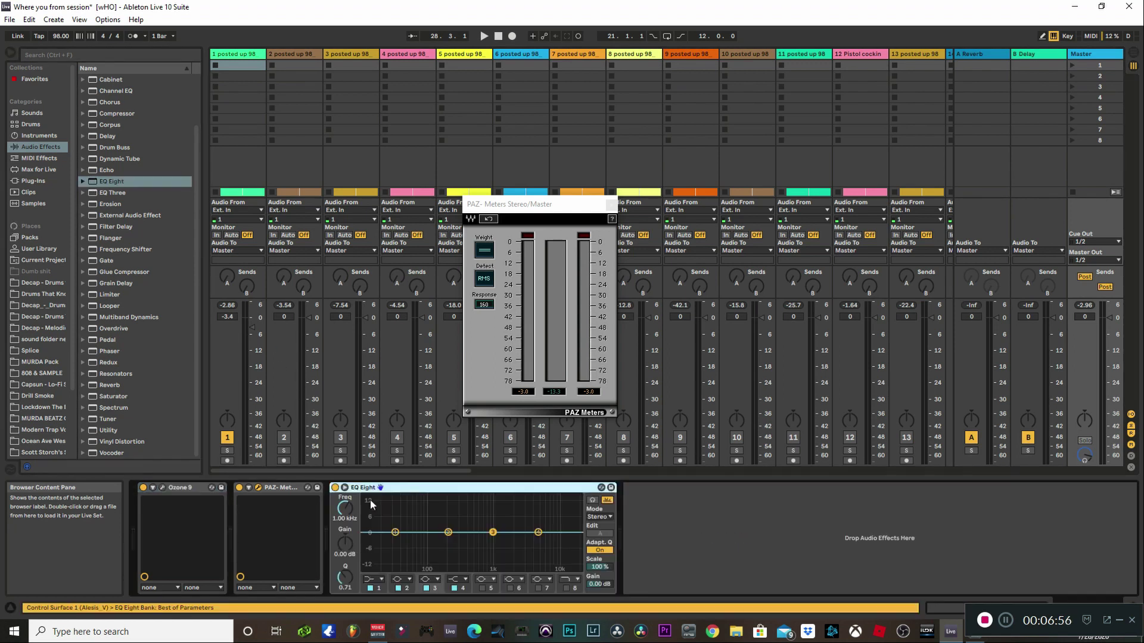
left_click(369, 587)
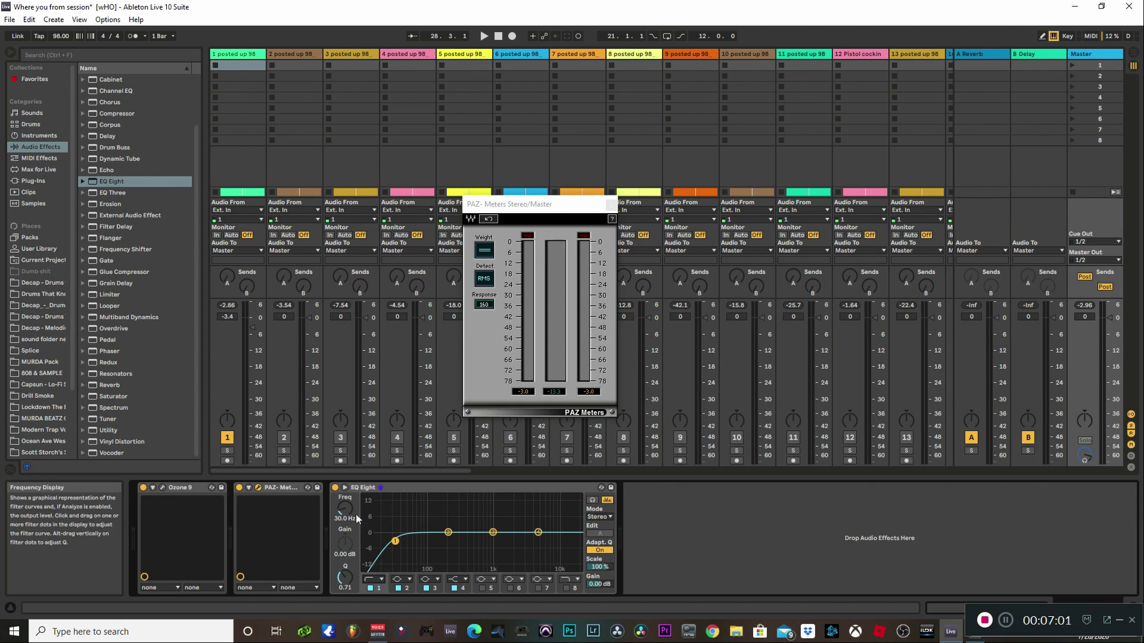
left_click_drag(344, 509, 341, 519)
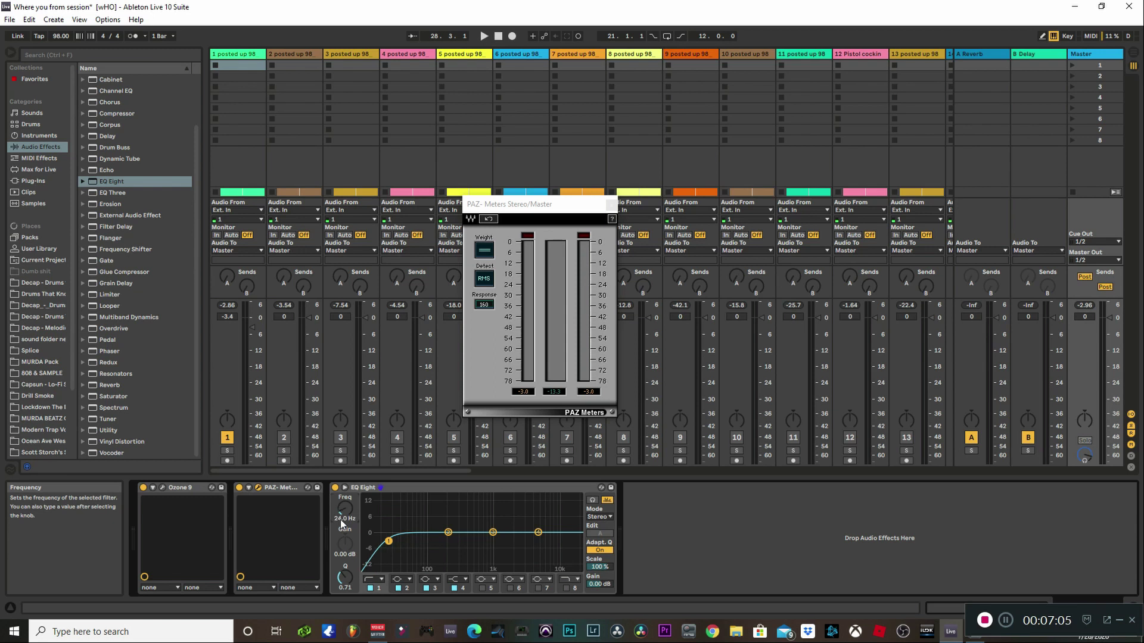
Play the kick through the low cut and set track 1's volume to -3.9 dB
key("space")
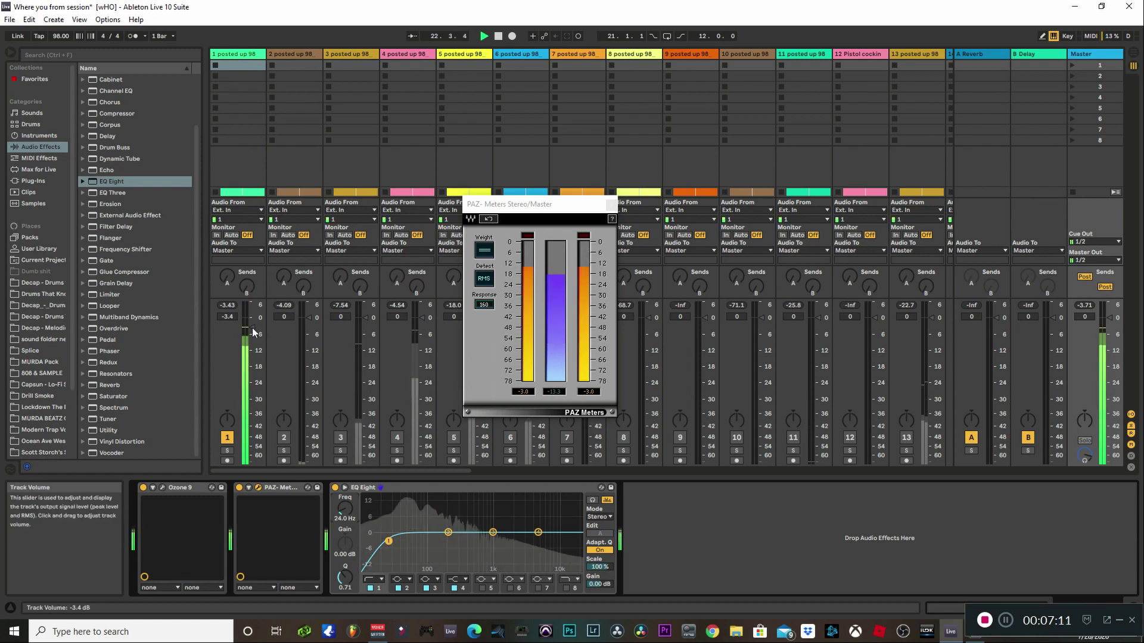
left_click_drag(252, 329, 252, 331)
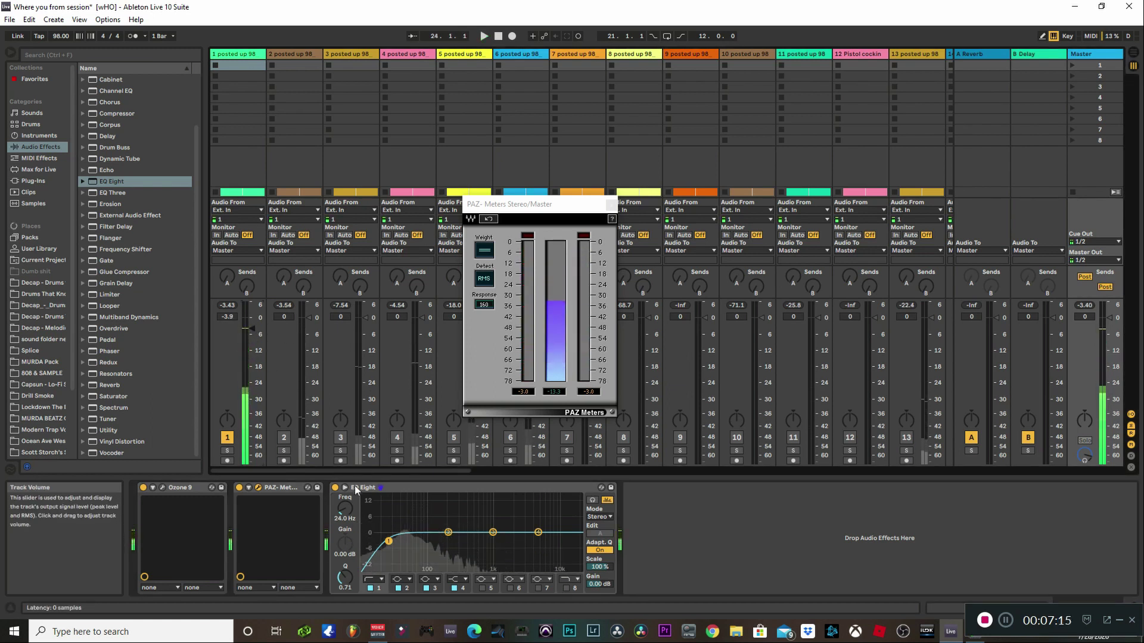
Move EQ Eight from the Master to the end of track 1's device chain, after Torque, and play the kick
right_click(410, 488)
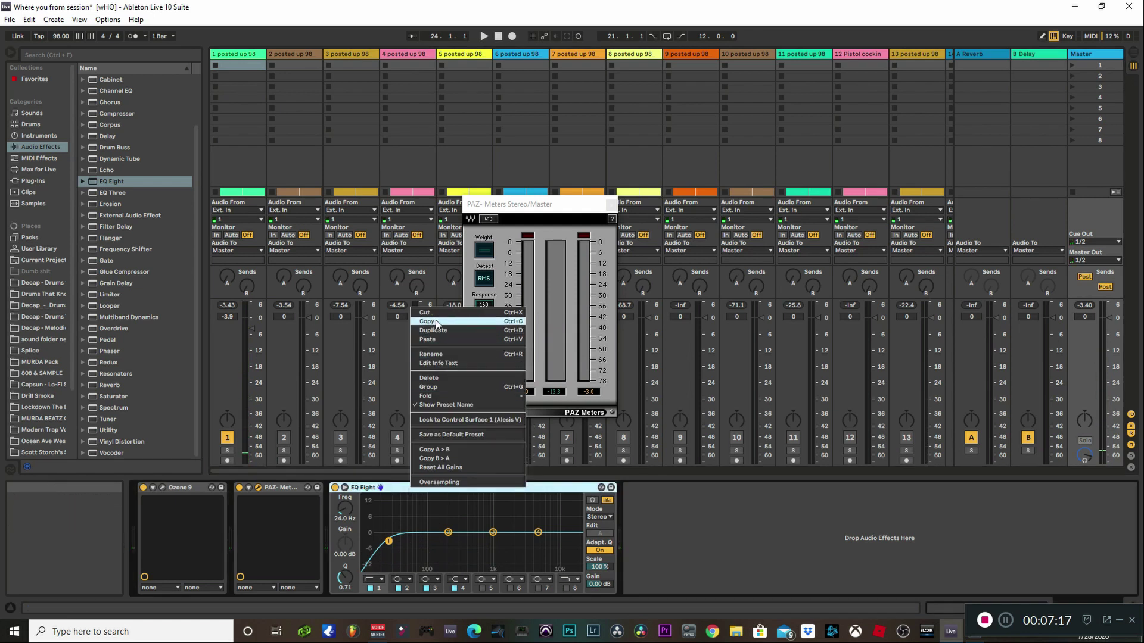
left_click(409, 441)
right_click(419, 487)
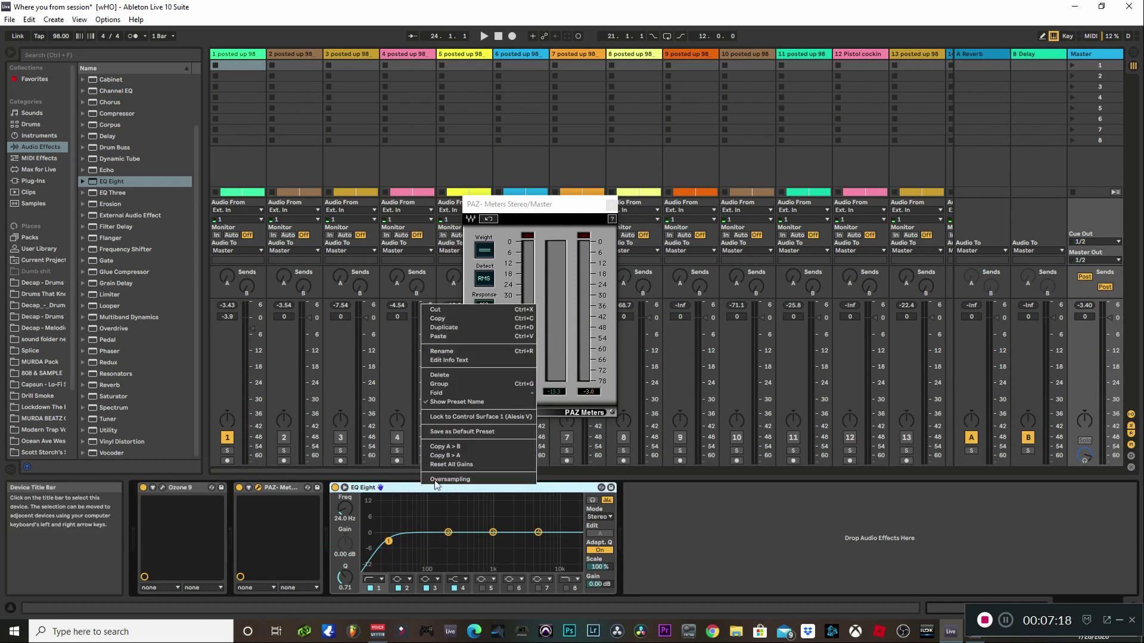
left_click(454, 310)
left_click(246, 52)
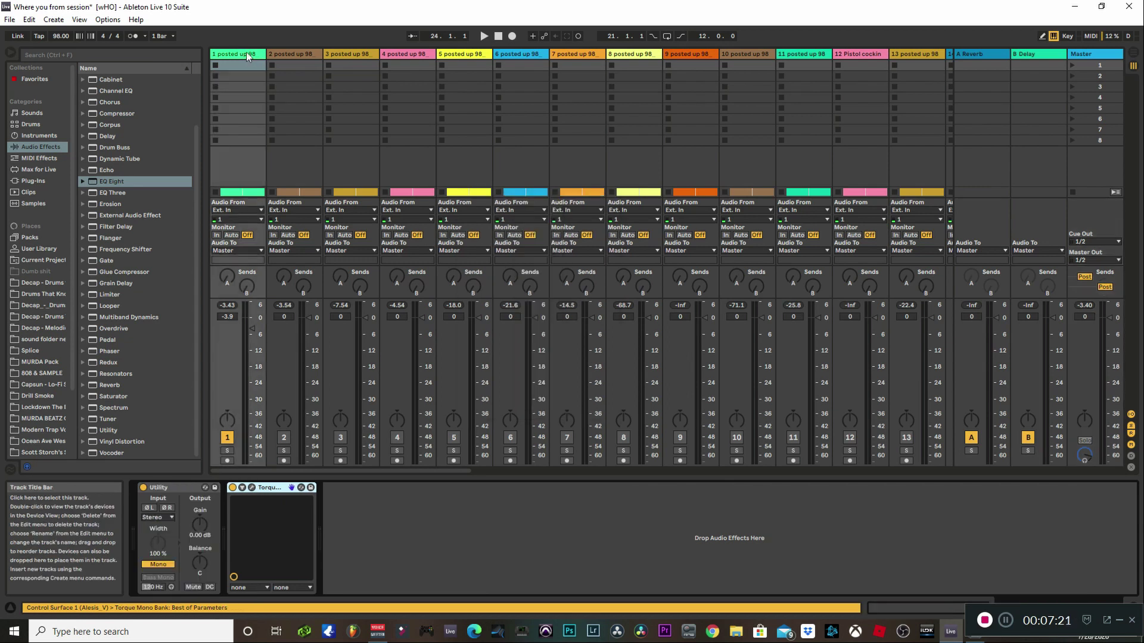
left_click(363, 505)
key("ctrl+v")
key("space")
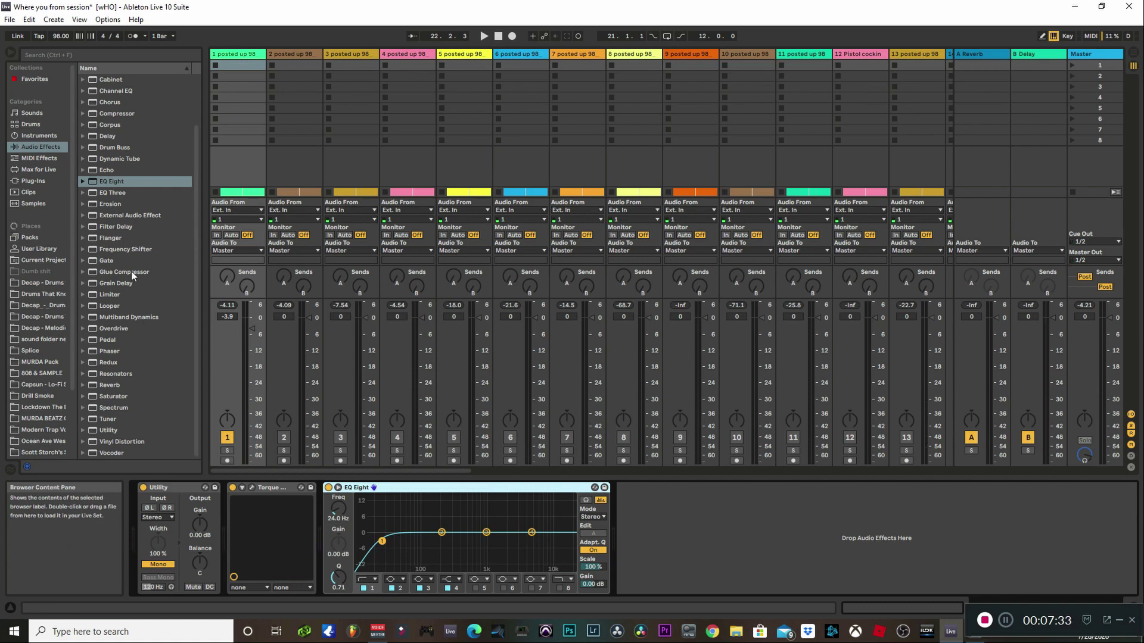
Add Glue Compressor after EQ Eight on track 1 and raise its makeup gain to 6.03 dB during playback
left_click_drag(131, 270, 700, 517)
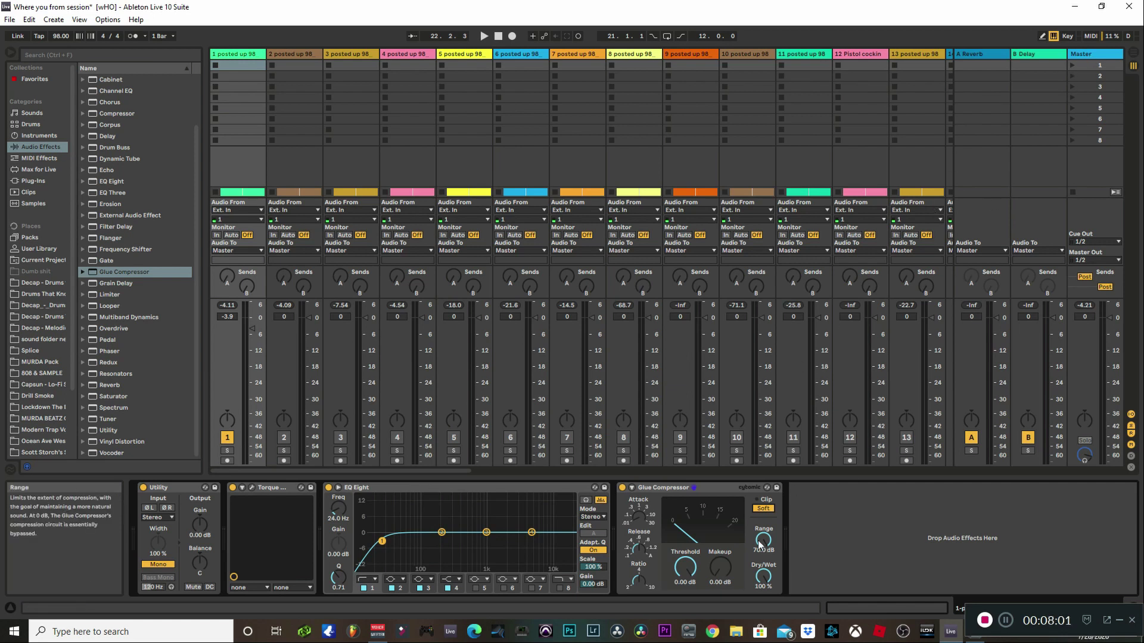
key("space")
scroll(719, 569, "up", 1)
scroll(719, 569, "up", 10)
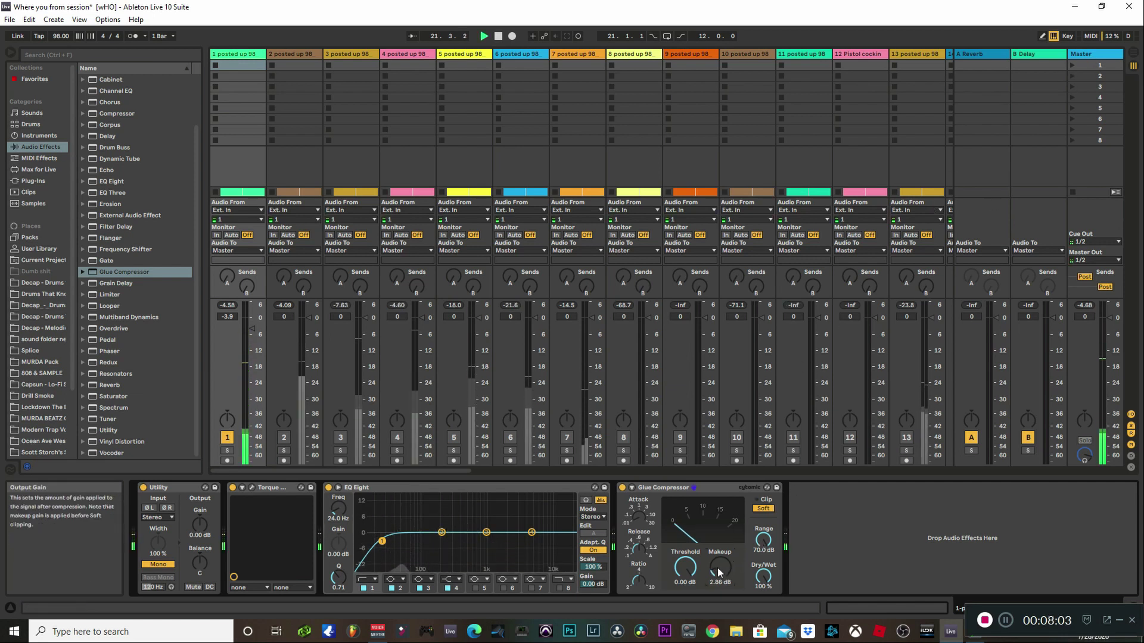
scroll(718, 572, "up", 2)
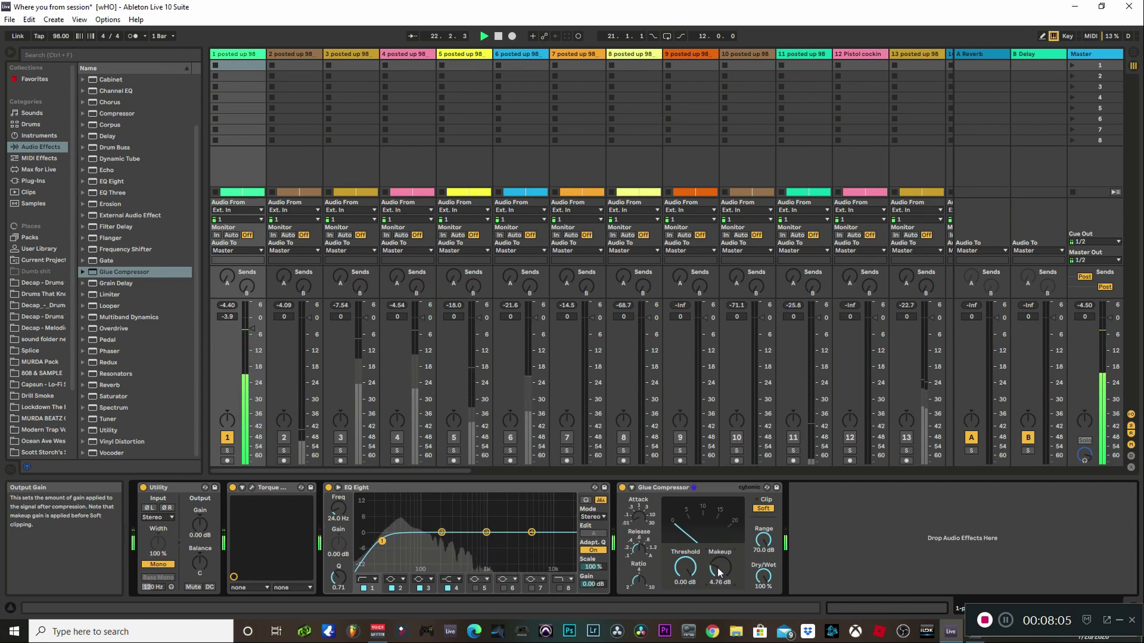
scroll(718, 572, "up", 2)
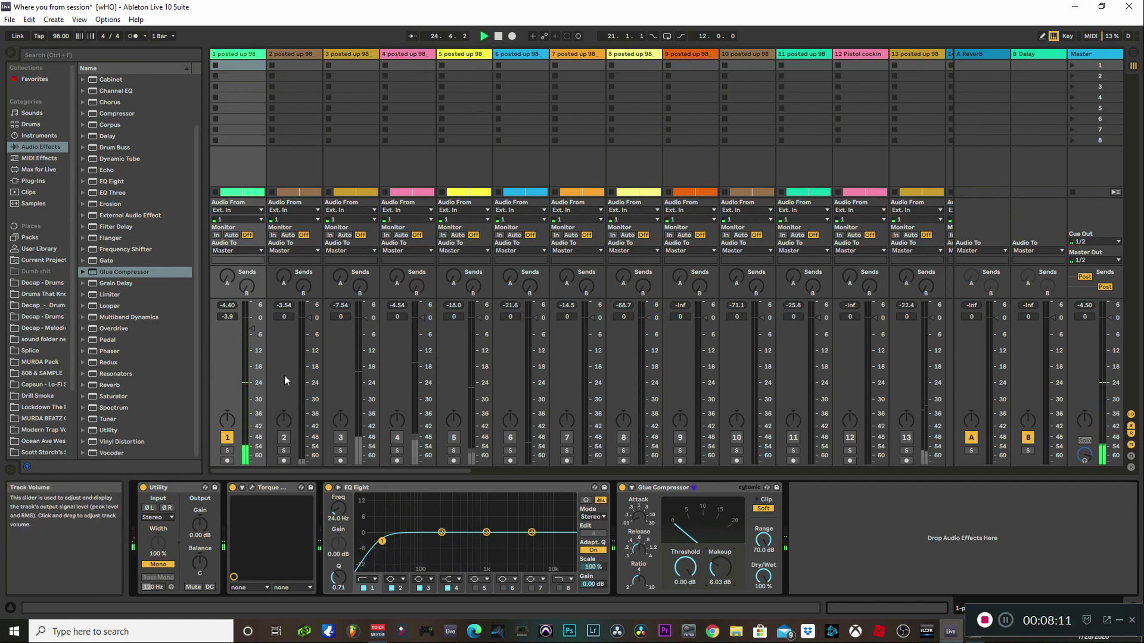
Rebalance track 1's volume to -4.8 dB against the Master's PAZ Meters with their peaks reset, and close the meter window
left_click(1081, 54)
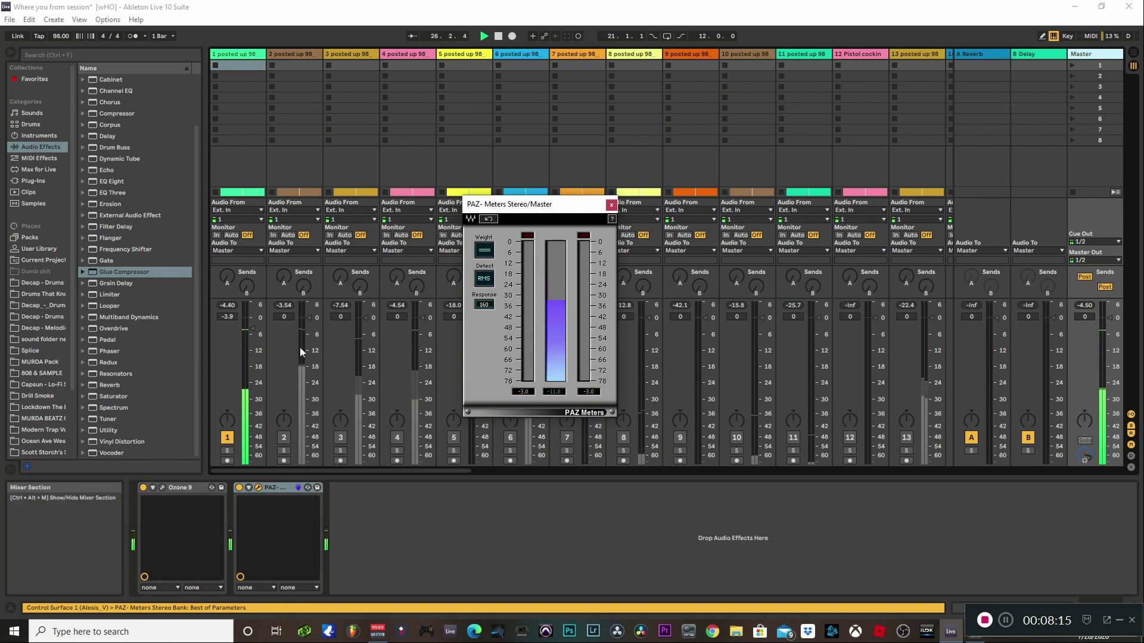
left_click_drag(251, 329, 262, 343)
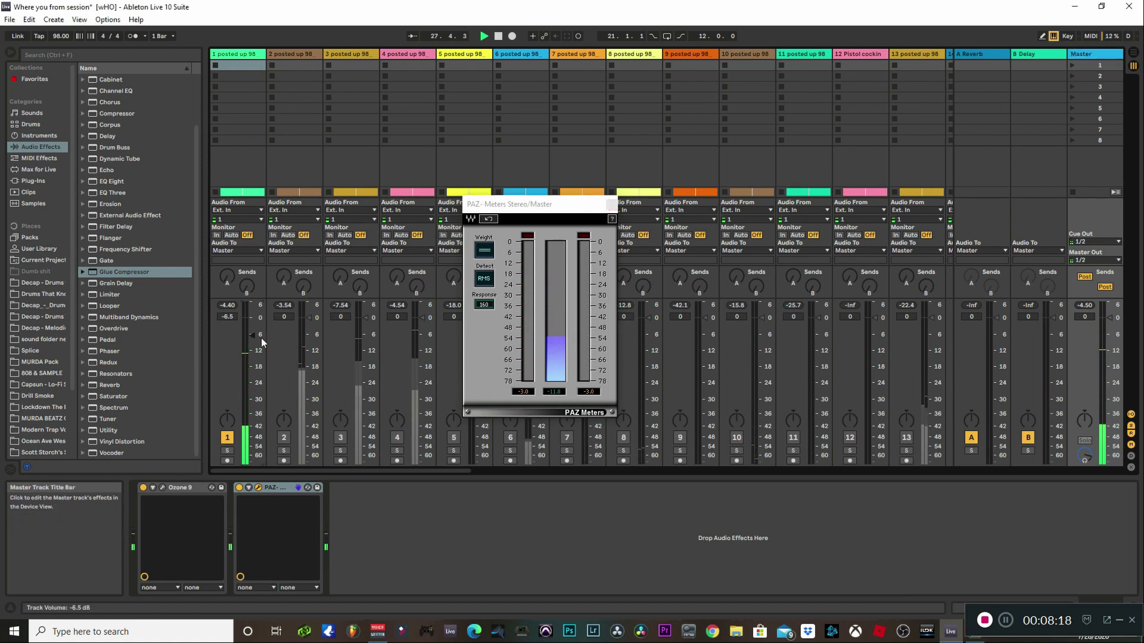
left_click(567, 391)
key("space")
key("space")
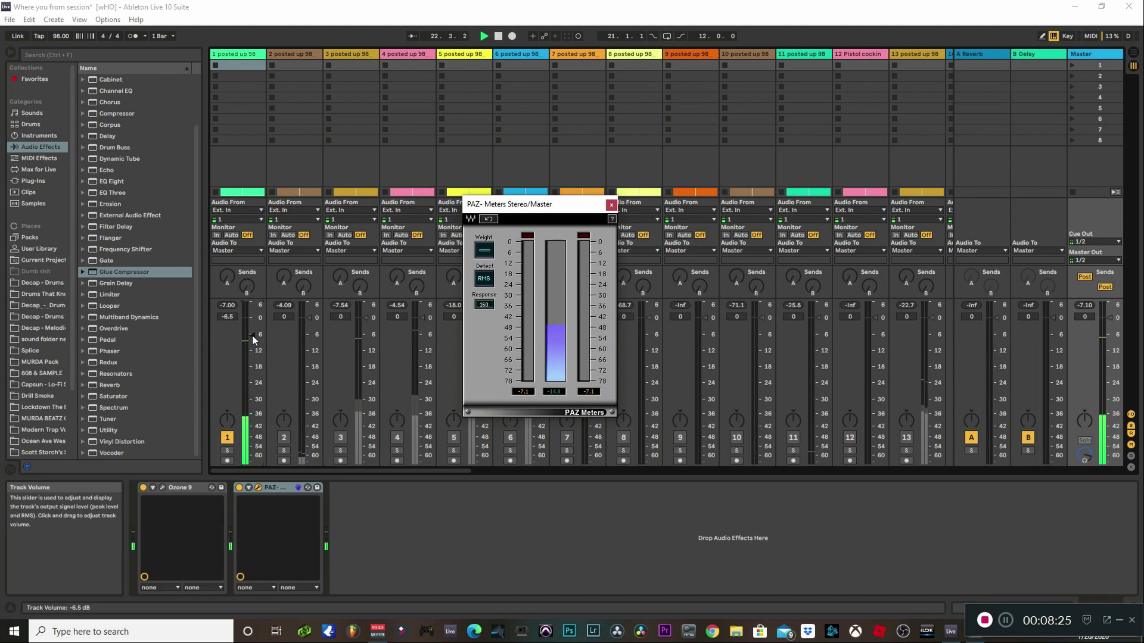
left_click_drag(252, 337, 252, 334)
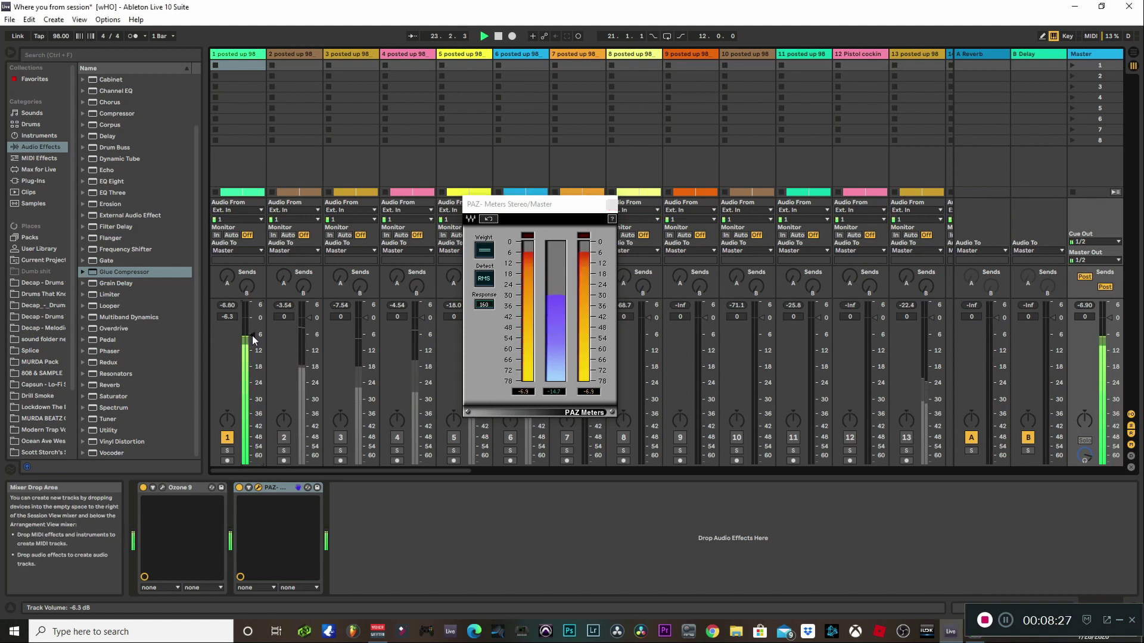
scroll(252, 335, "up", 2)
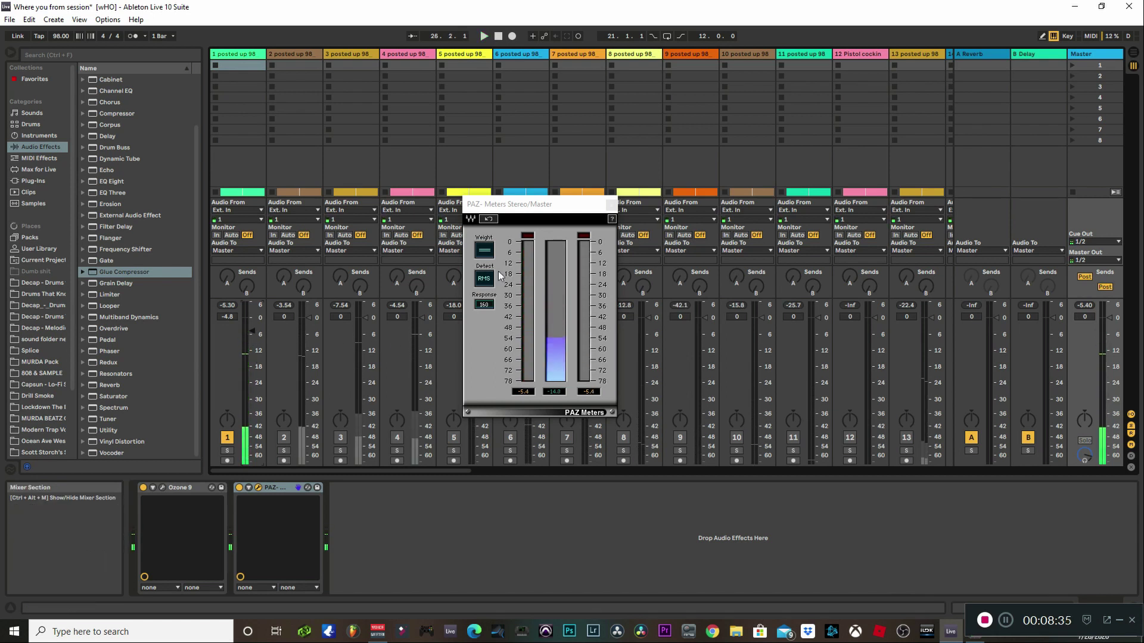
left_click(611, 207)
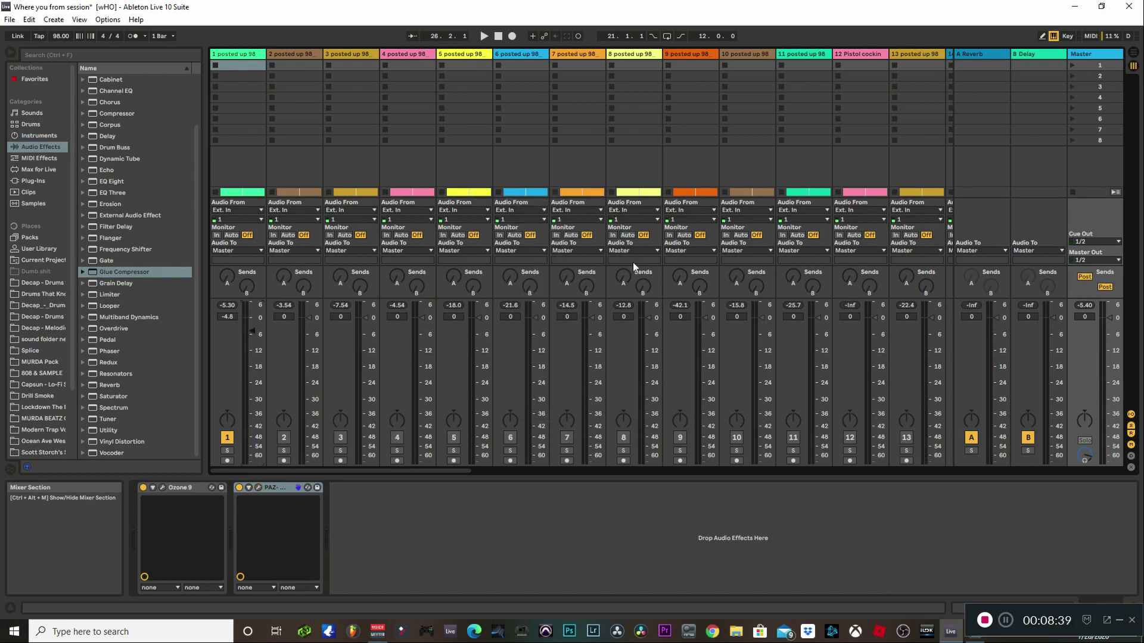
Add a Utility to track 2's empty device chain and turn on Mono
left_click(295, 55)
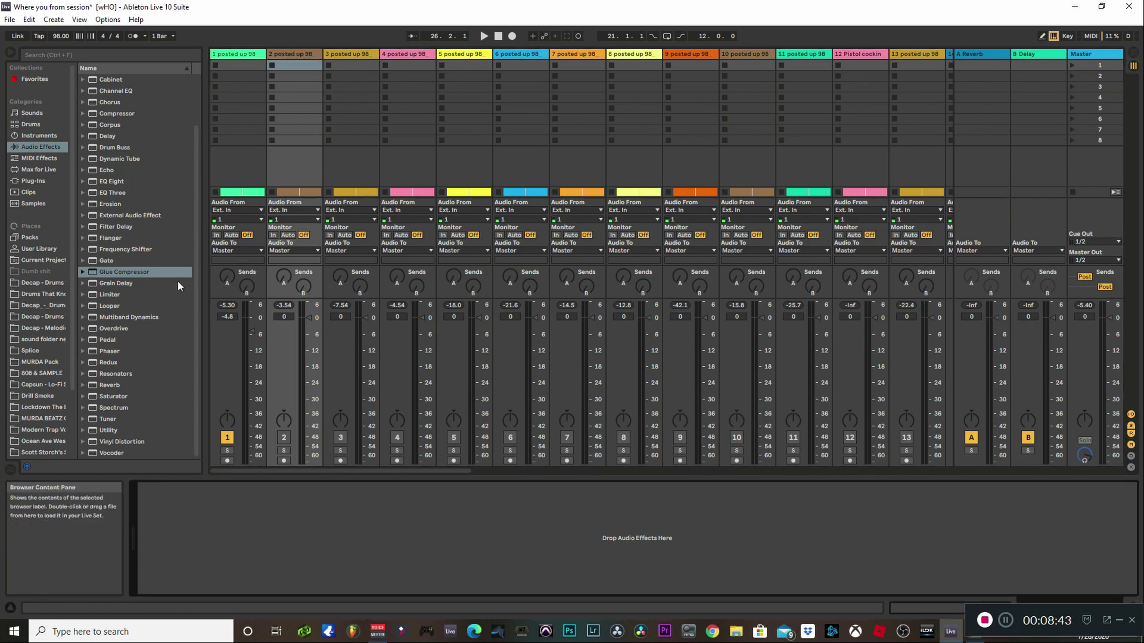
left_click_drag(112, 428, 97, 430)
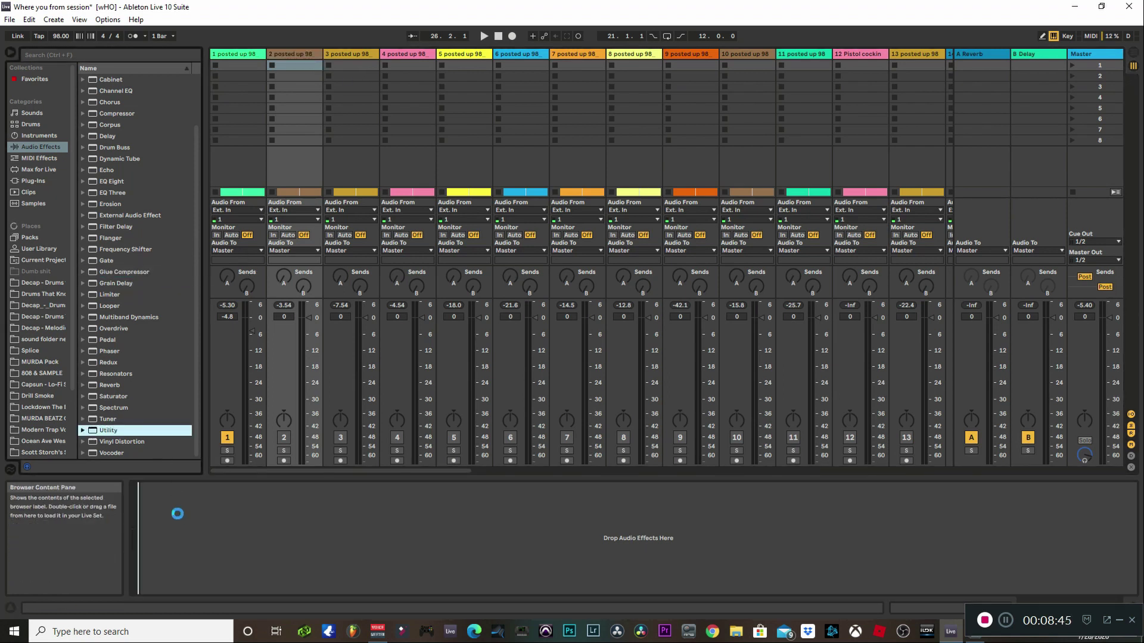
left_click_drag(177, 514, 165, 549)
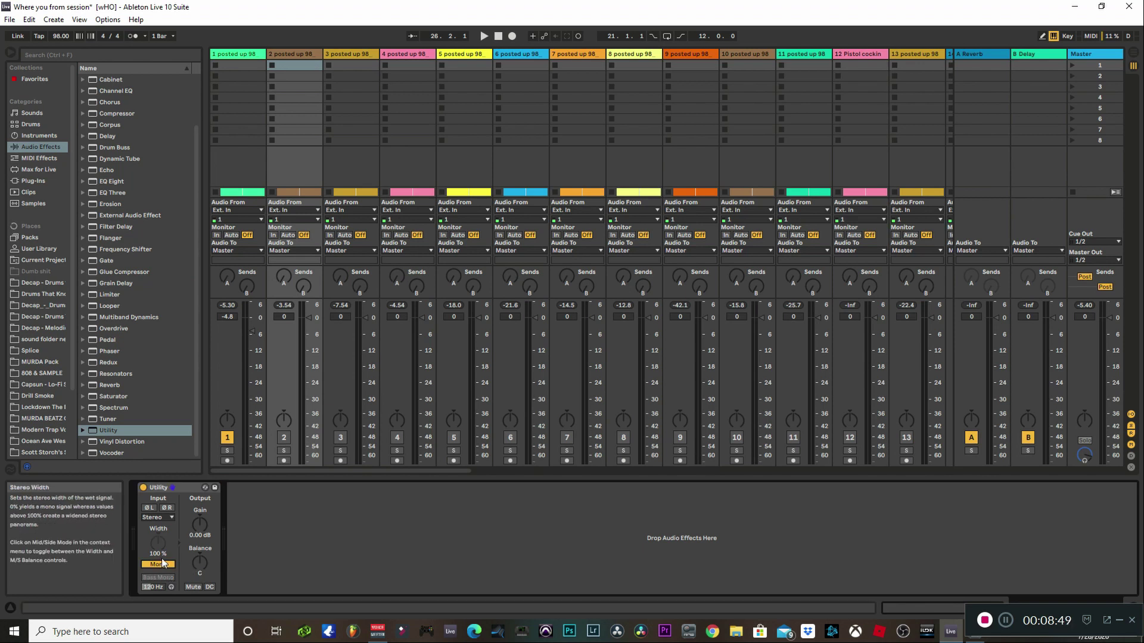
Unmute track 2 and set its volume to -6.3 dB while playing it with the kick
left_click(283, 437)
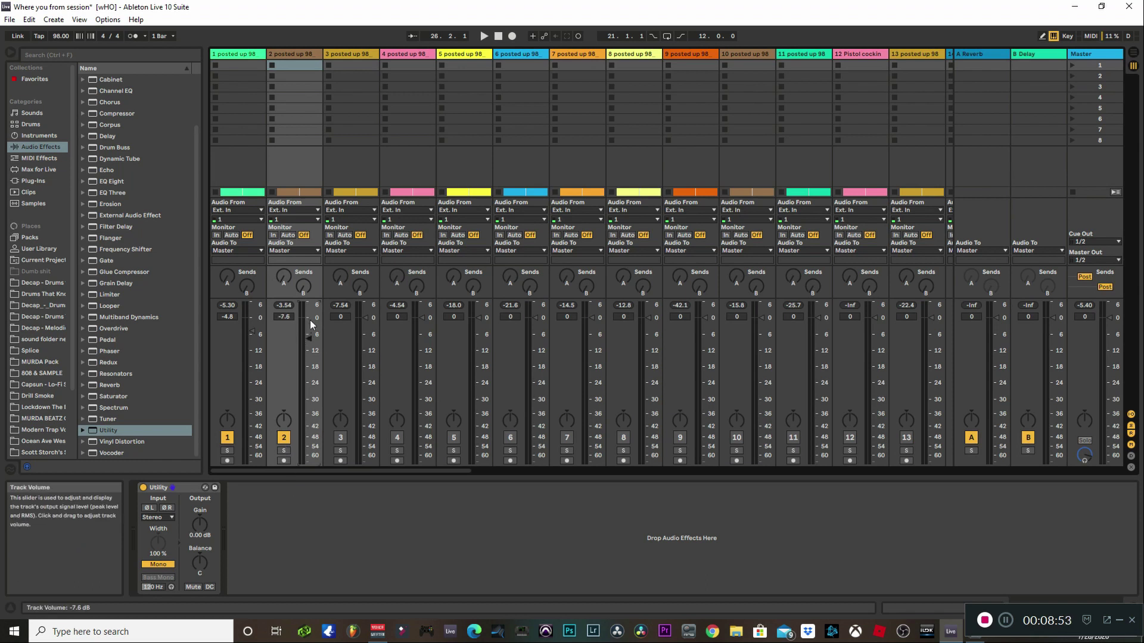
left_click_drag(310, 320, 315, 370)
key("space")
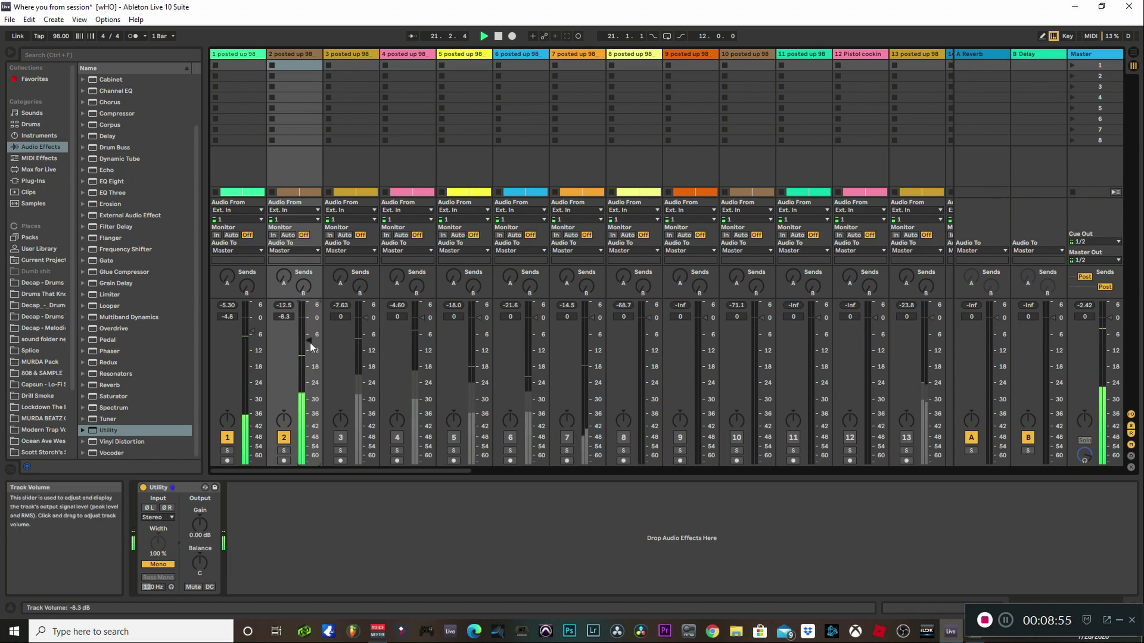
scroll(309, 340, "up", 2)
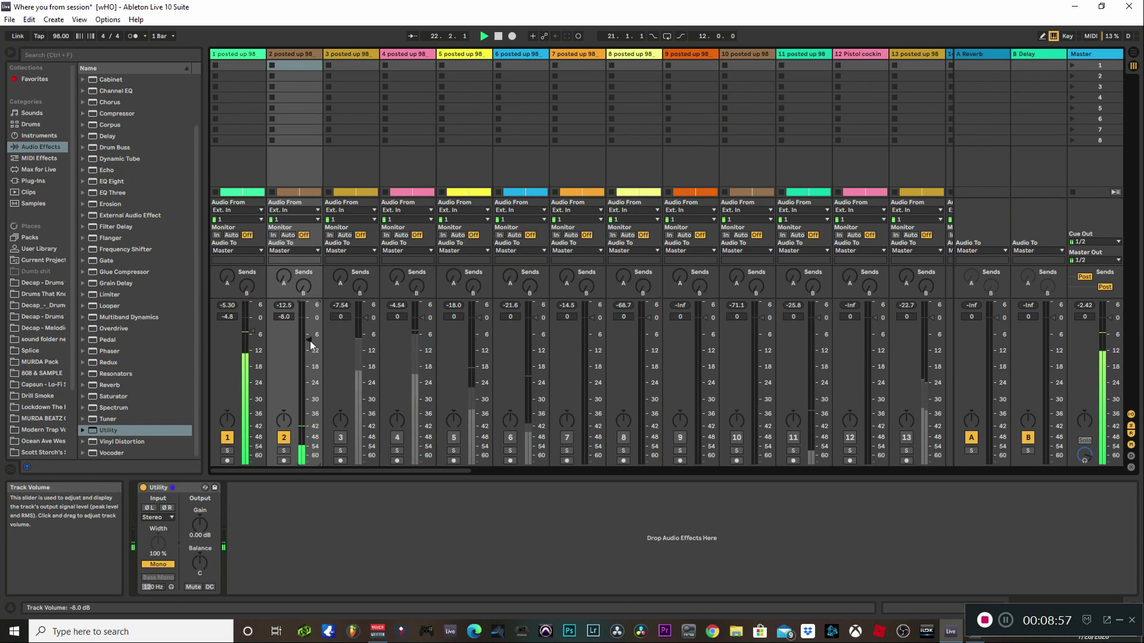
scroll(310, 340, "up", 1)
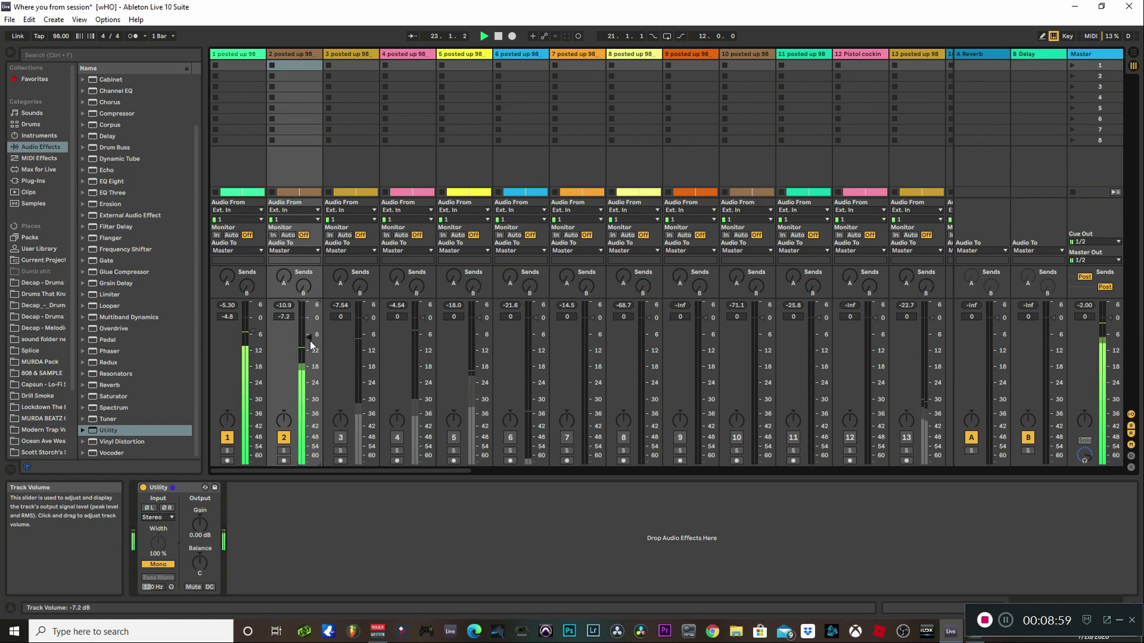
key("space")
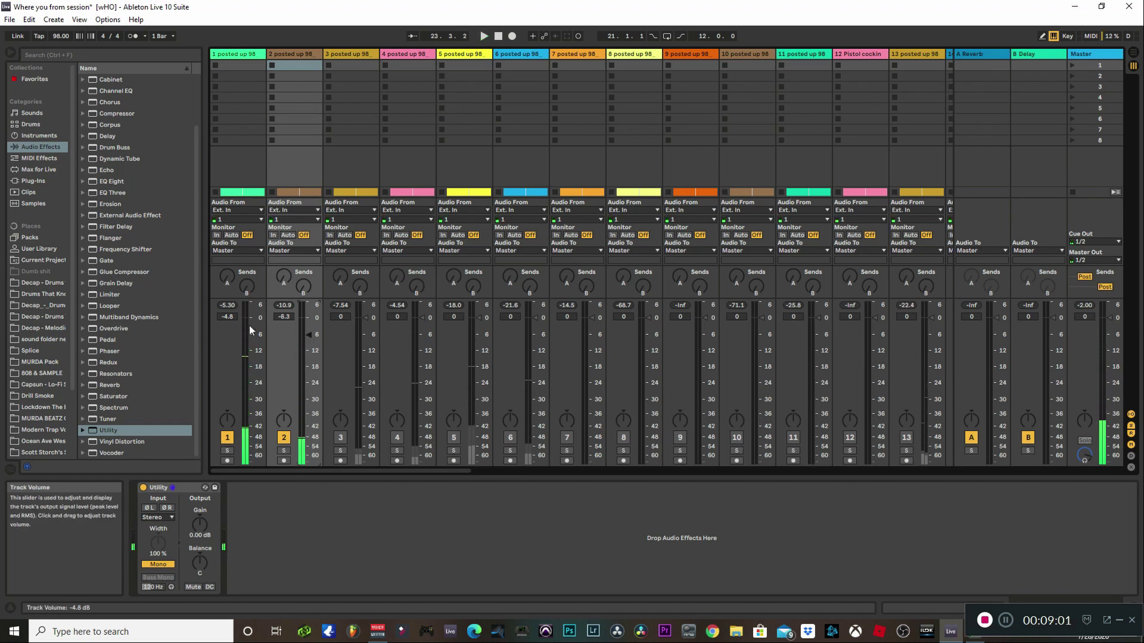
Add EQ Eight after Utility on track 2 and set its first band to a low cut at 24 Hz
left_click_drag(111, 181, 112, 178)
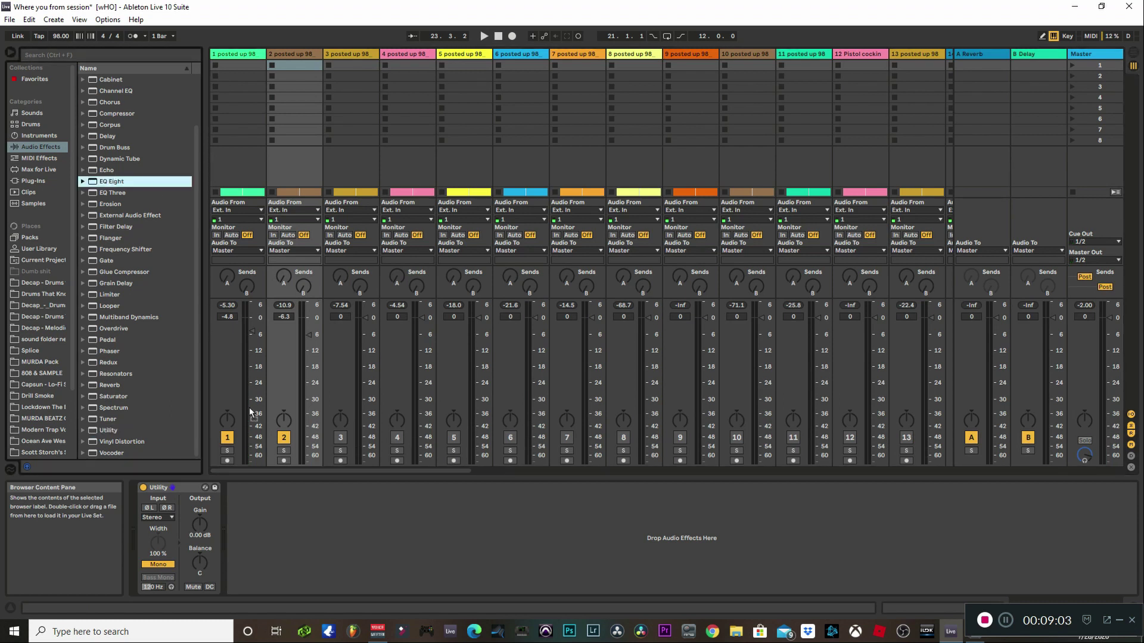
left_click_drag(298, 528, 301, 528)
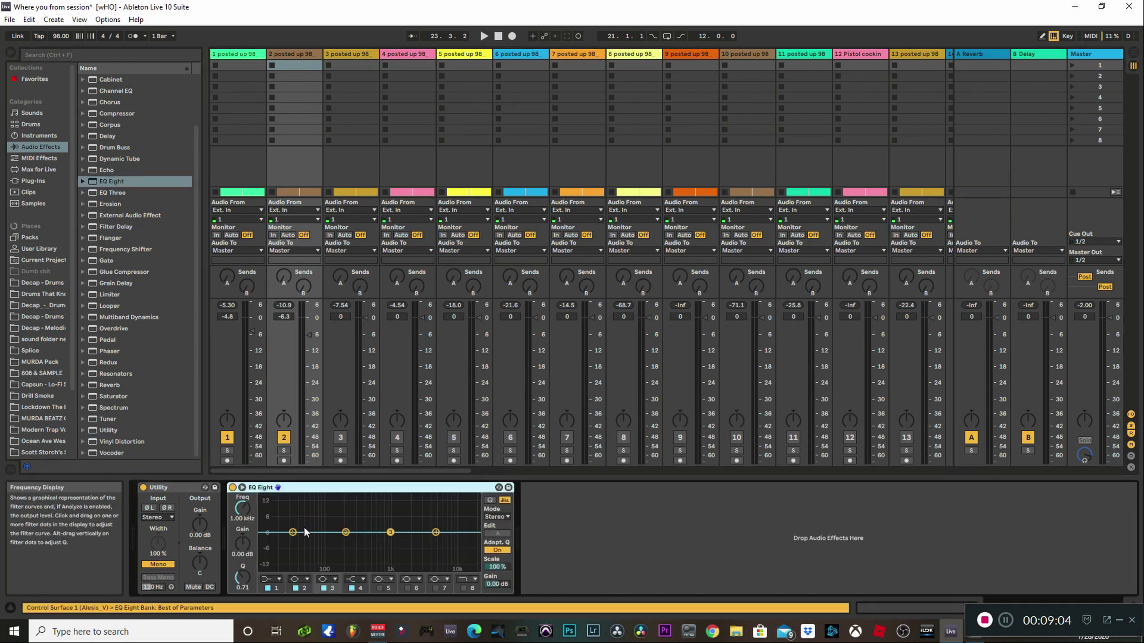
left_click(268, 579)
left_click(269, 518)
left_click_drag(239, 522, 237, 527)
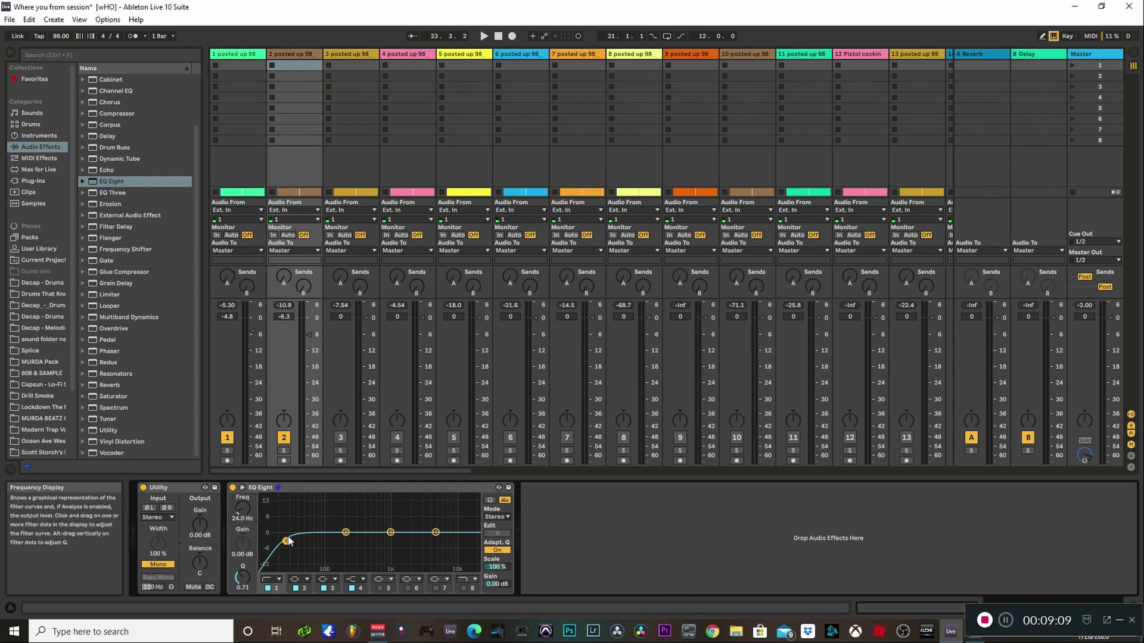
Set the second band of track 2's EQ Eight to 65 Hz with a Q of 4.43
left_click(298, 579)
left_click(295, 562)
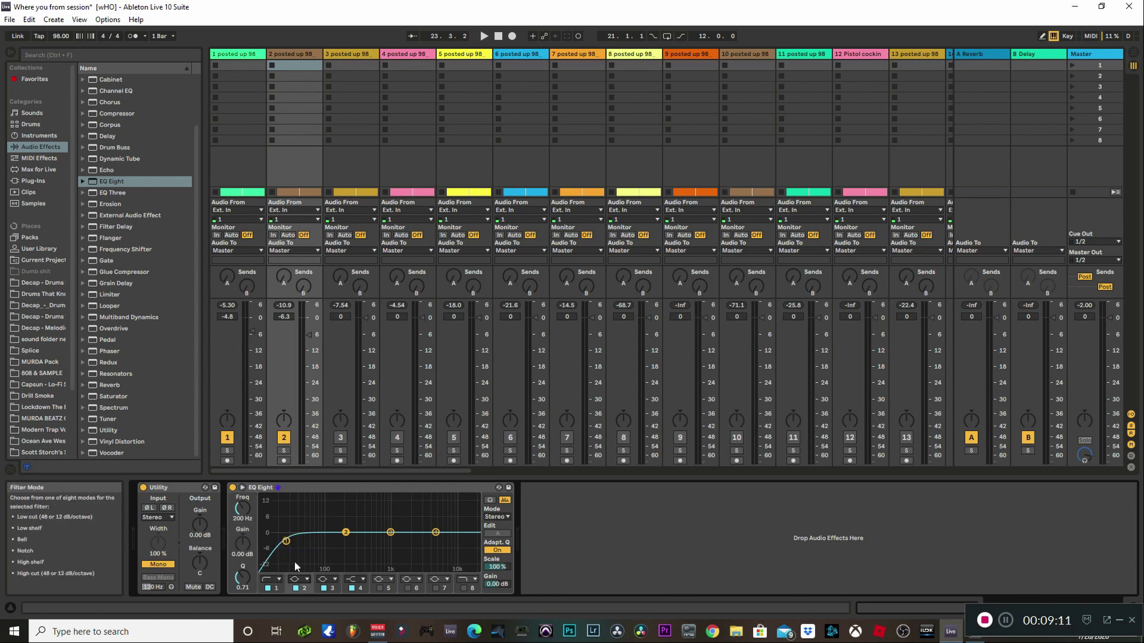
left_click_drag(238, 517, 238, 517)
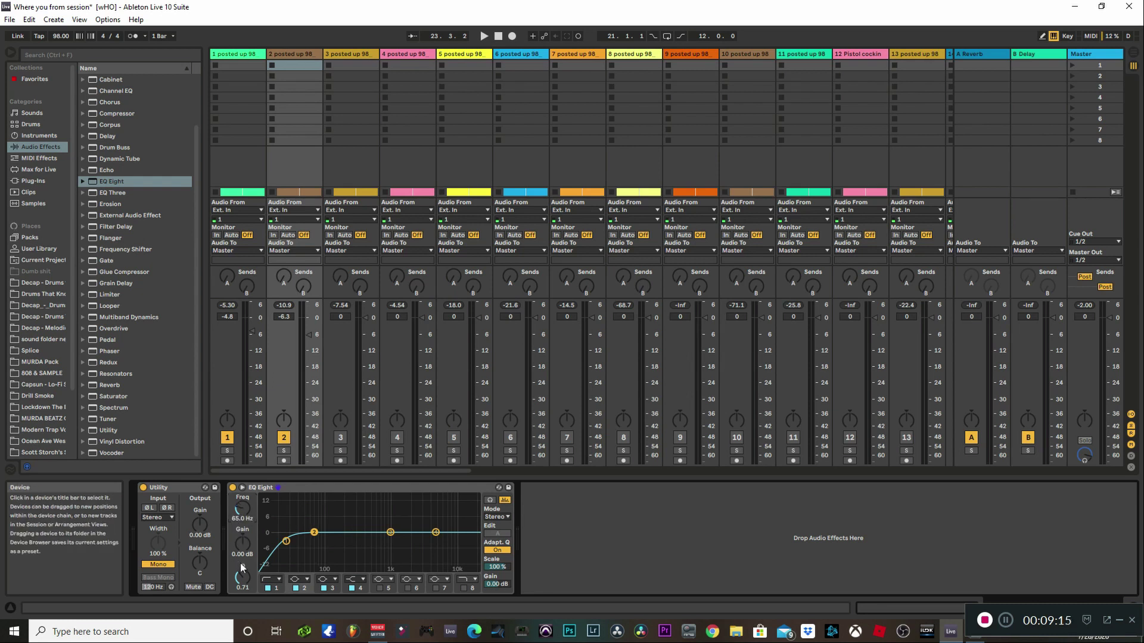
left_click_drag(242, 575, 243, 576)
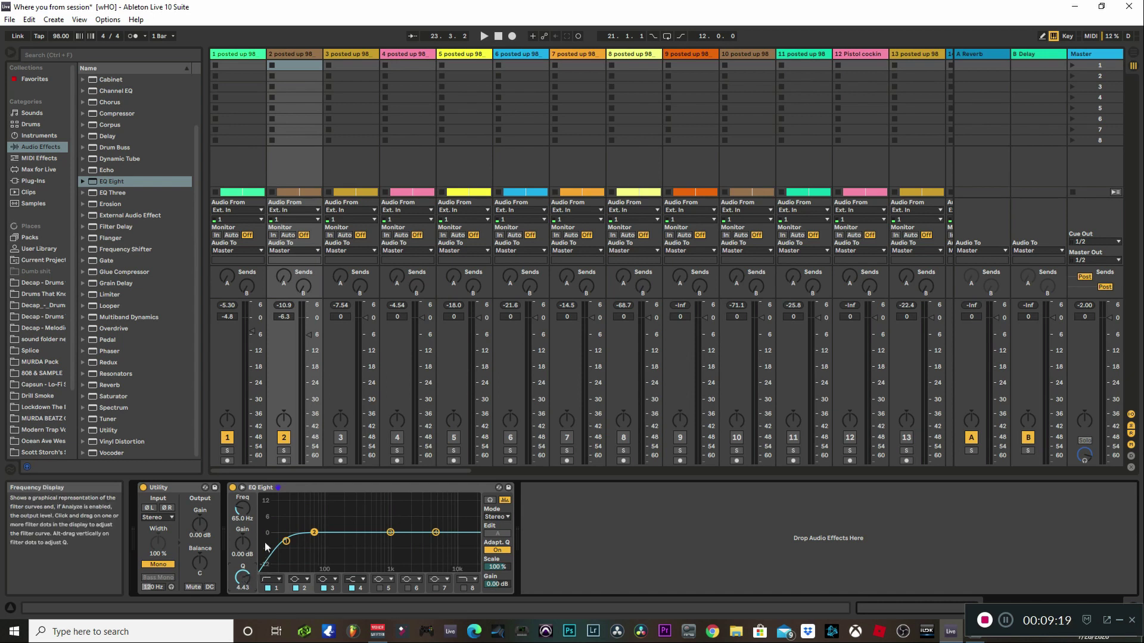
Set the gain of the second band in track 2's EQ Eight to -4.52 dB and play the mix
left_click_drag(243, 541, 241, 541)
key("space")
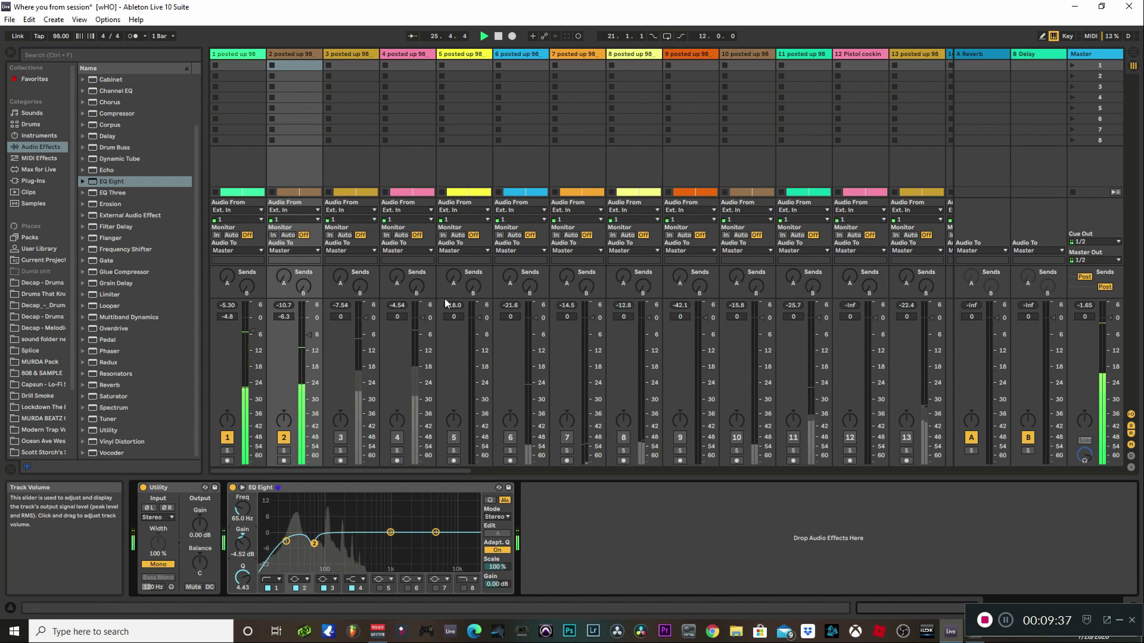
Open PAZ Meters on the Master and, using it as reference, set track 1 to -7.0 dB and track 2 to -9.2 dB
left_click(1084, 55)
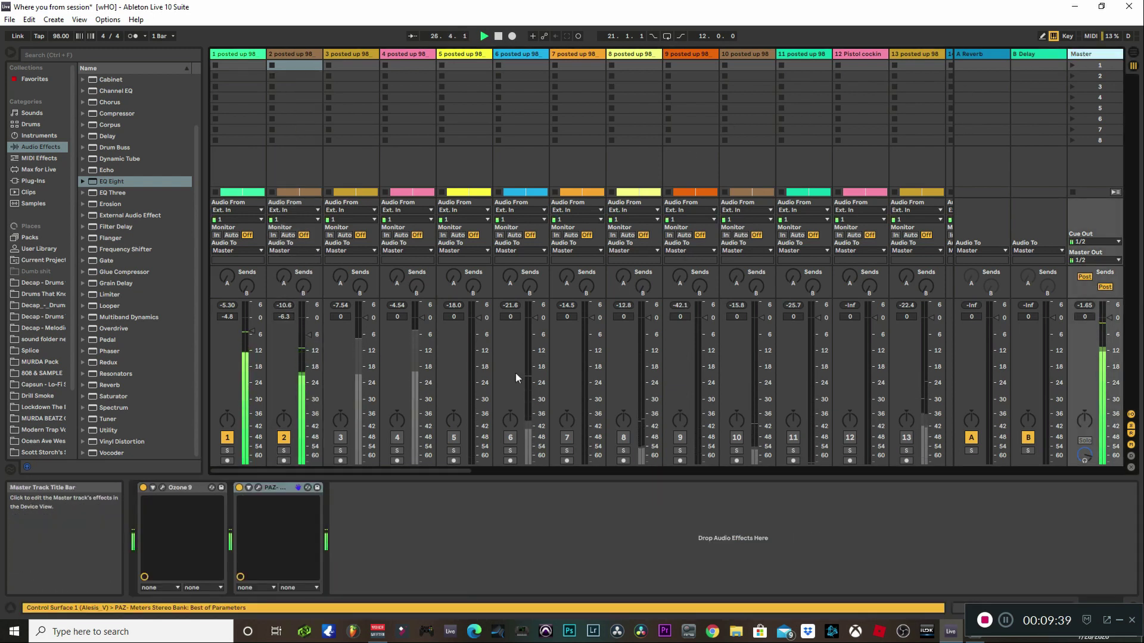
left_click(258, 489)
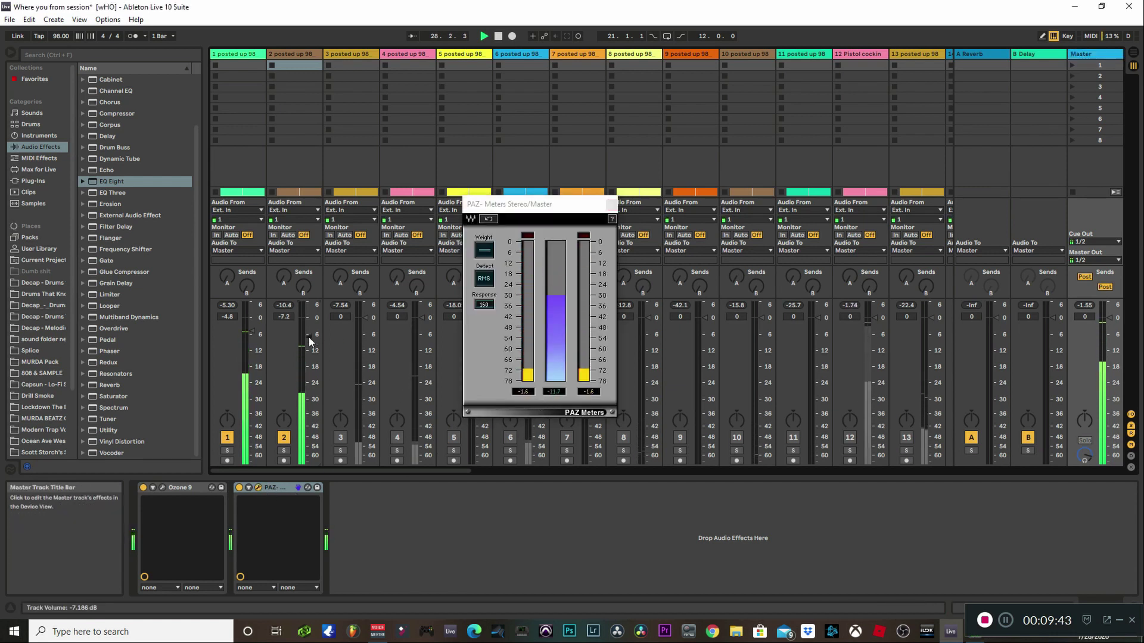
mouse_move(309, 337)
left_mouse_down()
mouse_move(252, 331)
mouse_move(310, 340)
left_mouse_up()
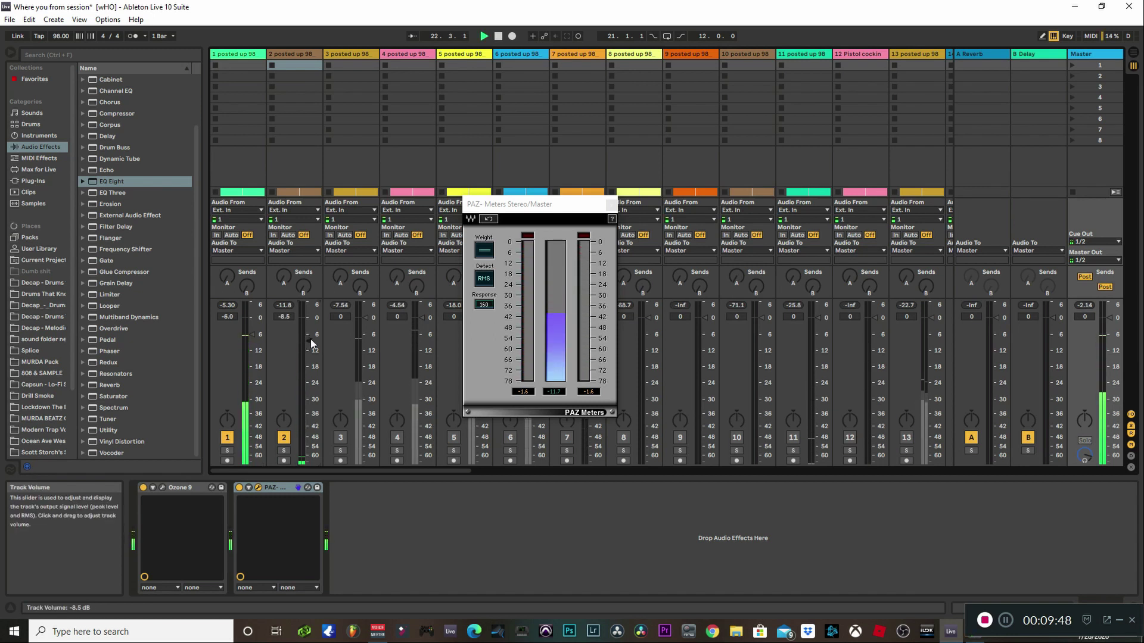
left_click(520, 405)
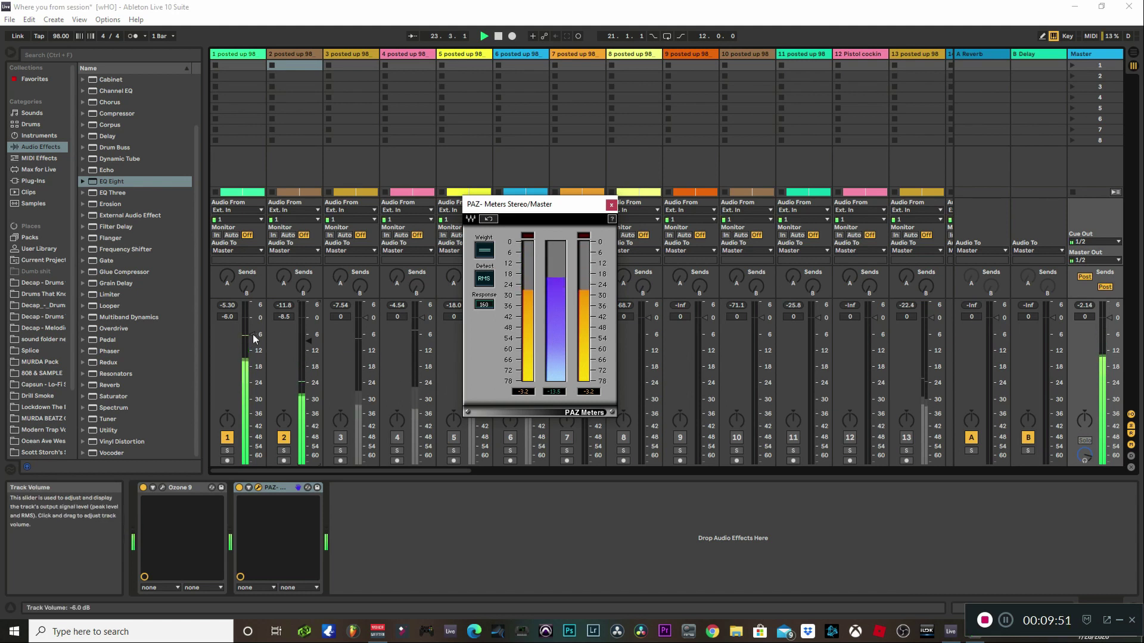
left_click_drag(252, 331, 310, 348)
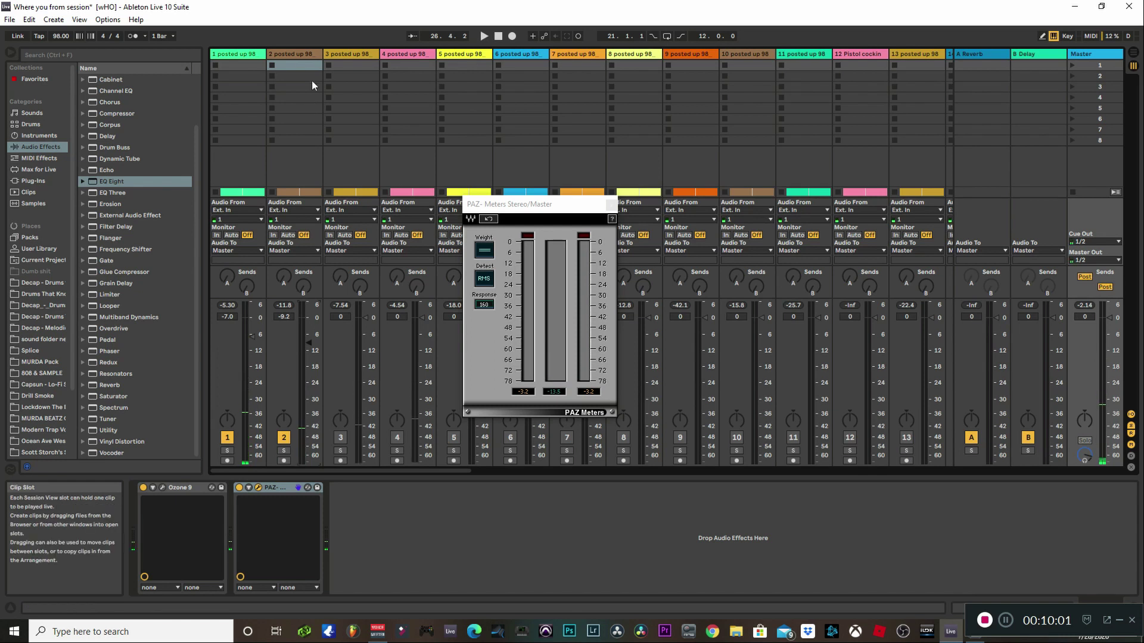
Add a Saturator after EQ Eight on track 2 and turn on its Soft Clip
left_click(301, 53)
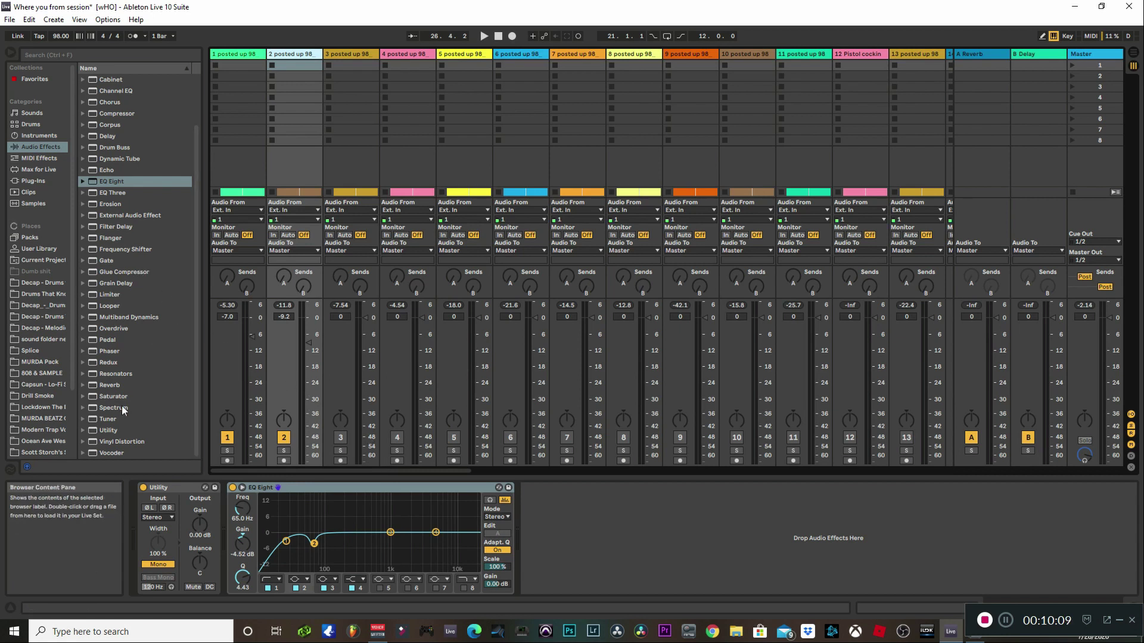
left_click_drag(111, 397, 420, 490)
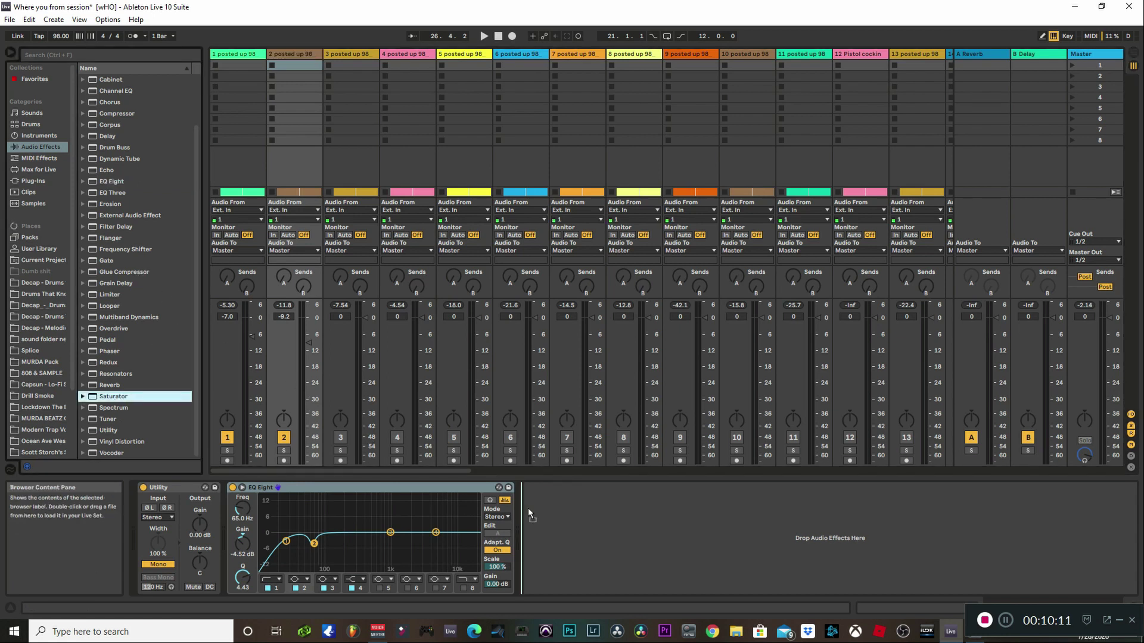
left_click_drag(527, 507, 528, 508)
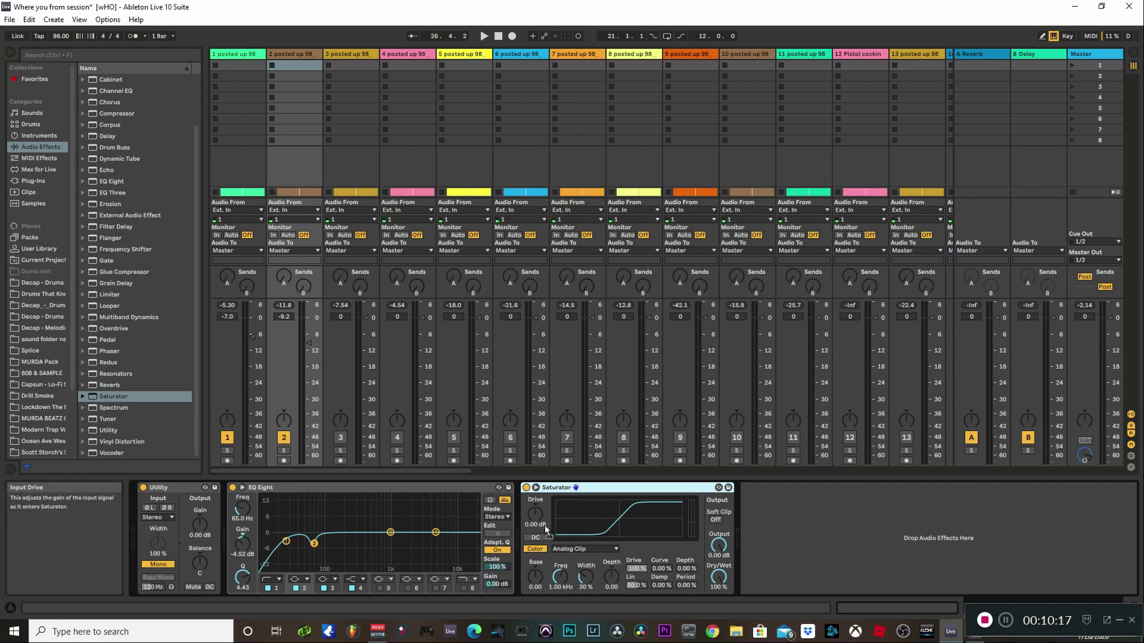
left_click(716, 520)
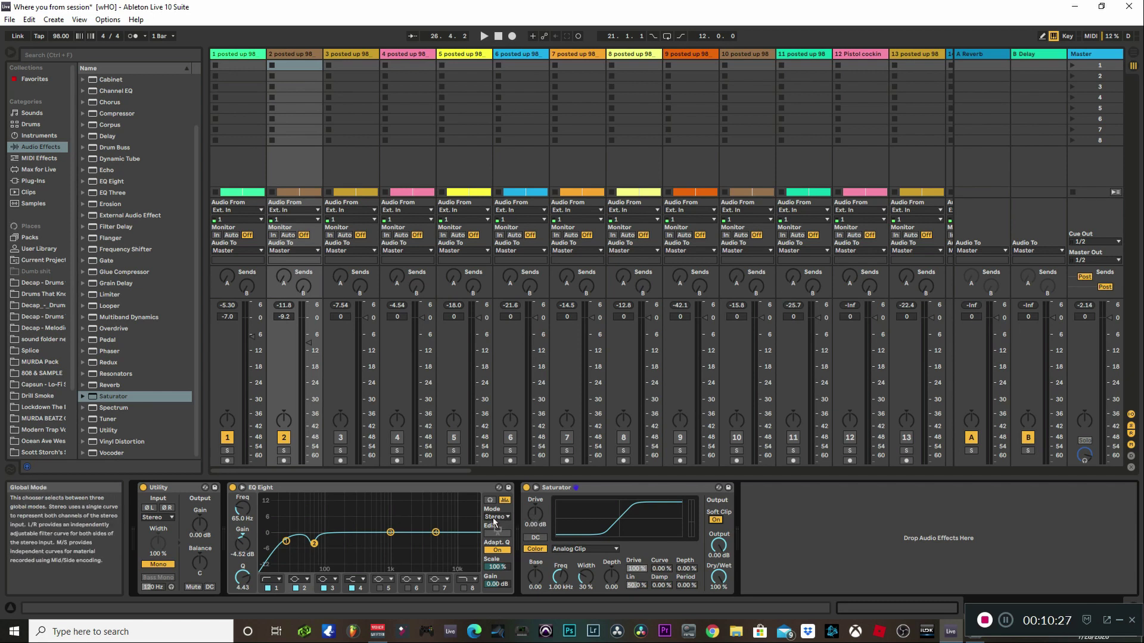
Set the Saturator's drive to 4.00 dB and base to 3.43 during playback, and set track 2's volume to -9.6 dB
key("space")
left_click_drag(531, 513, 536, 512)
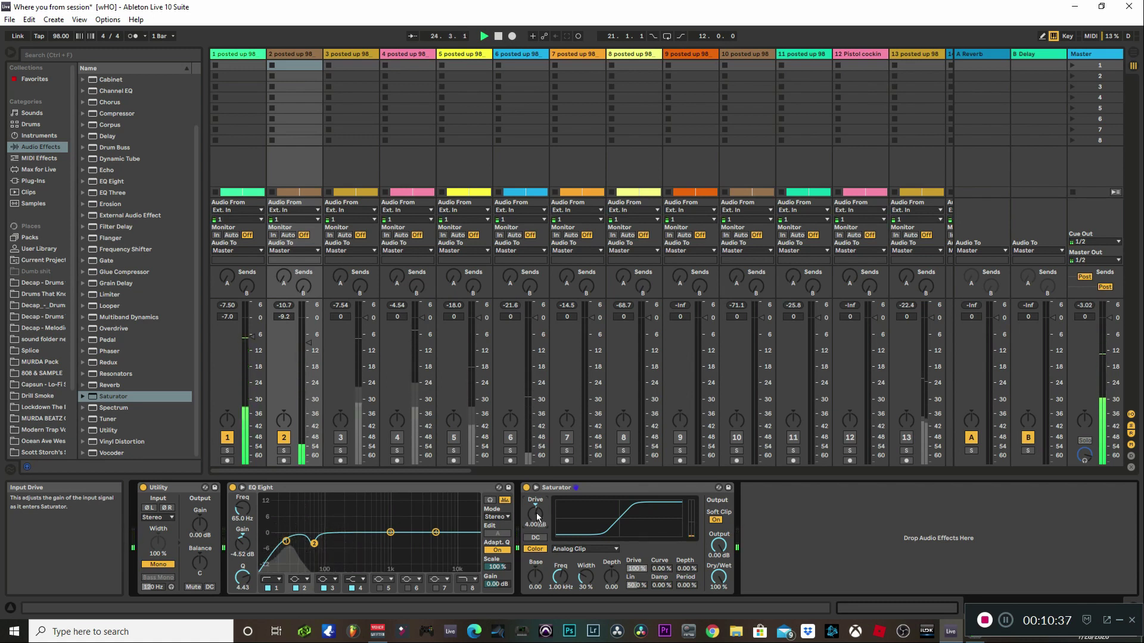
left_click_drag(539, 571, 544, 533)
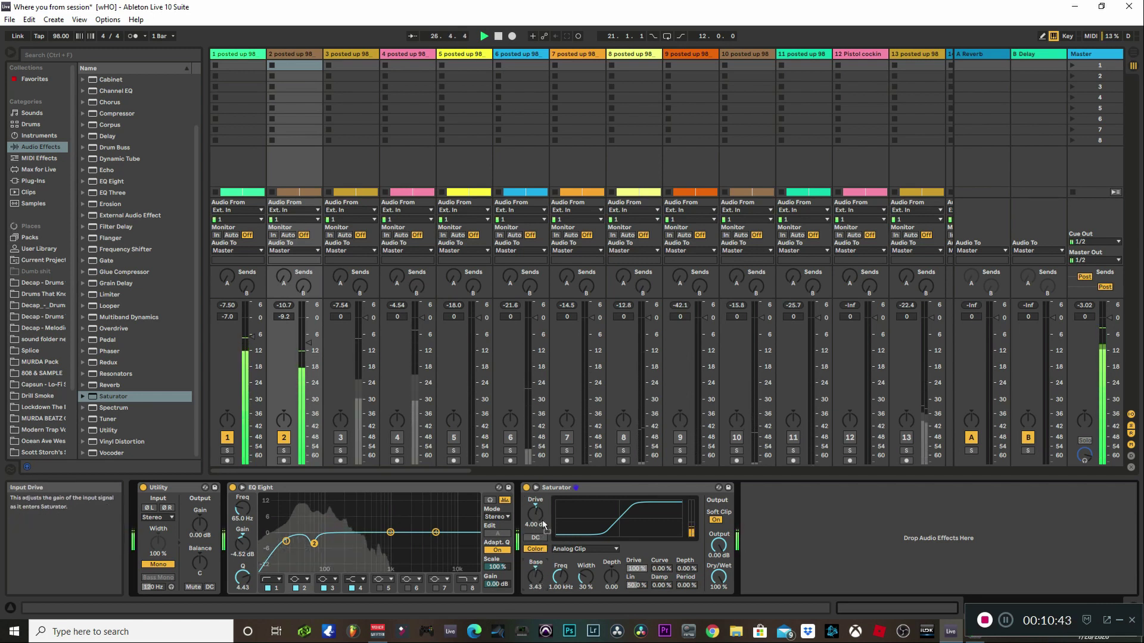
key("space")
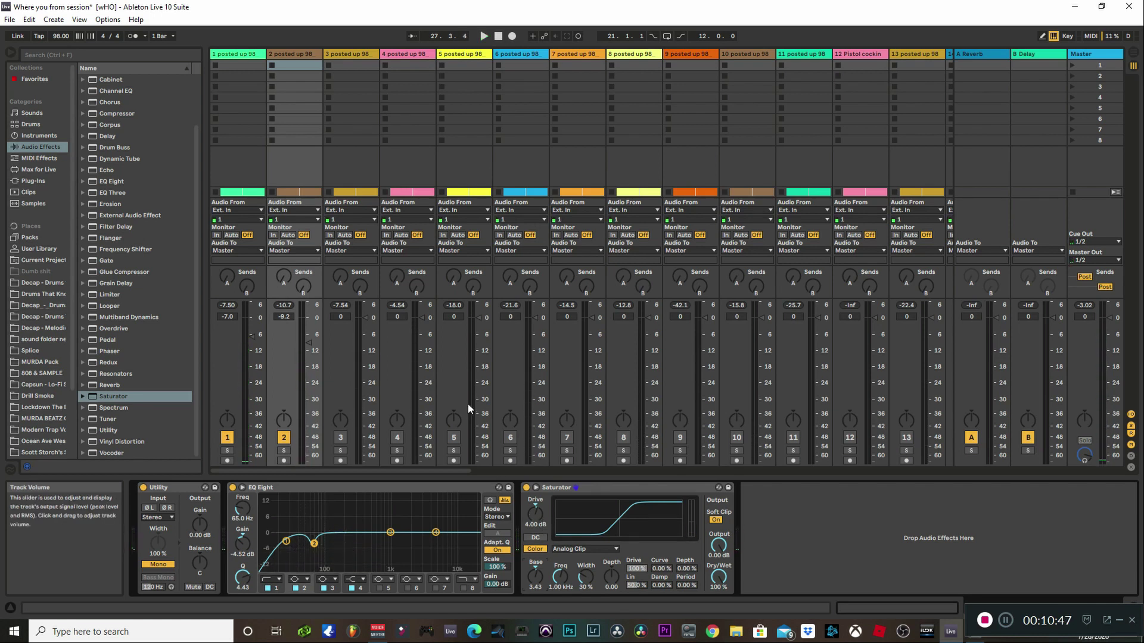
scroll(310, 349, "down", 1)
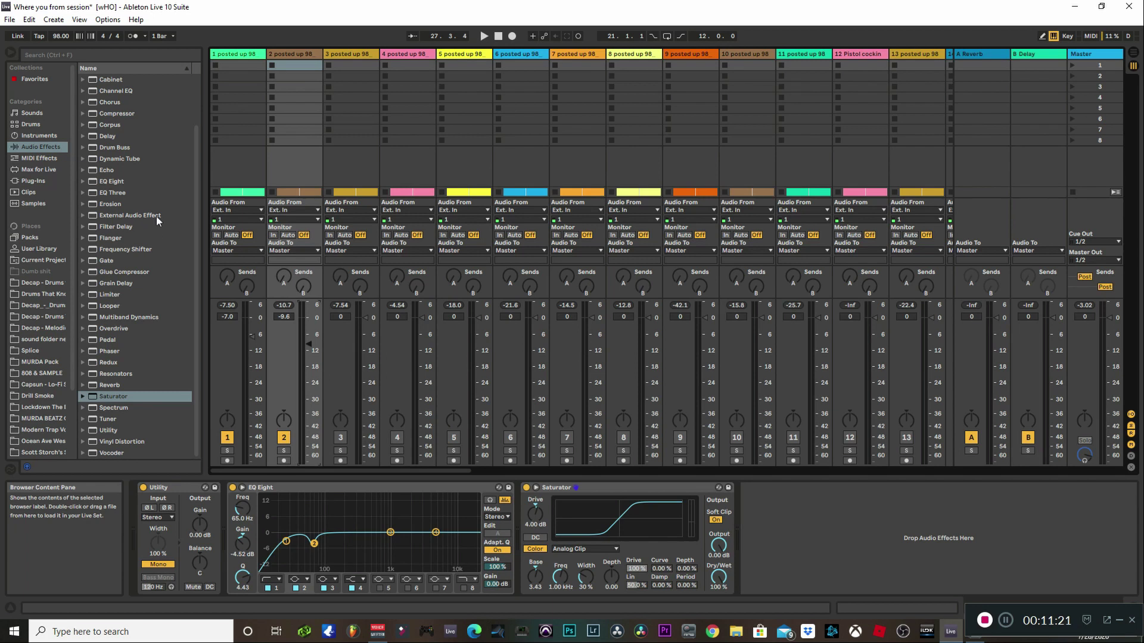
Add a Compressor after the Saturator on track 2 and sidechain it to the kick on track 1
left_click(120, 113)
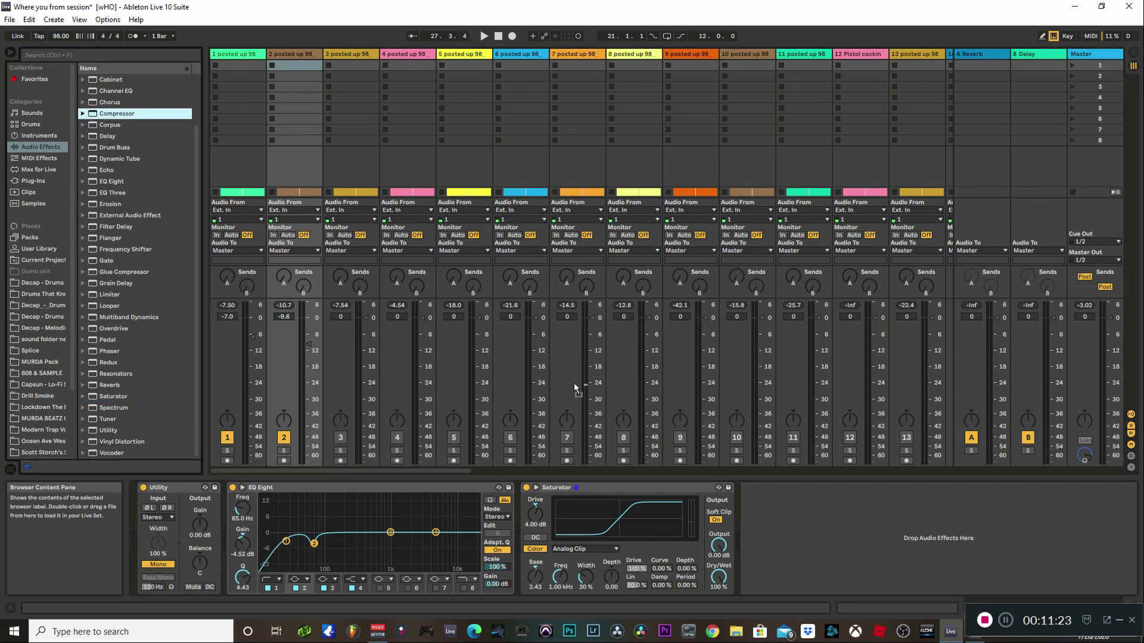
left_click_drag(575, 387, 778, 521)
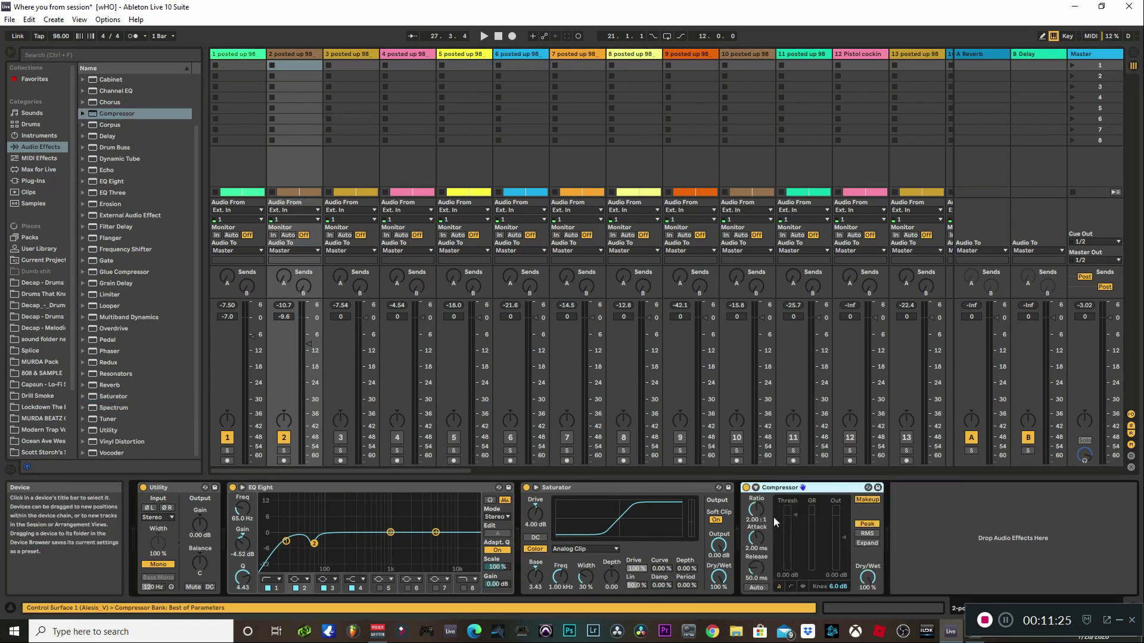
left_click(755, 488)
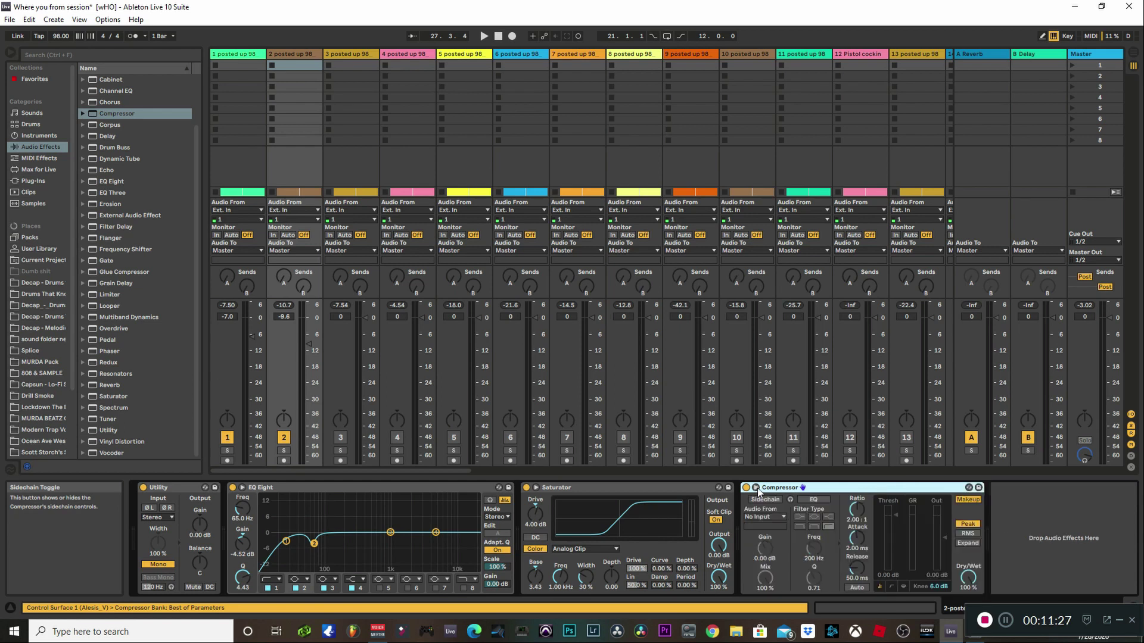
left_click(776, 519)
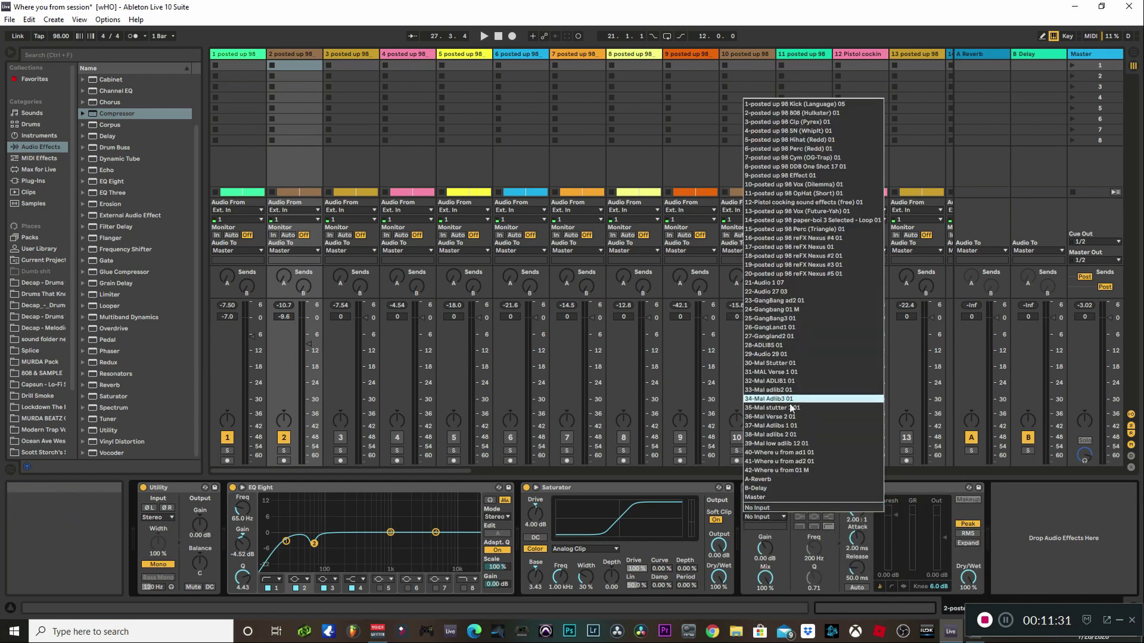
left_click(806, 107)
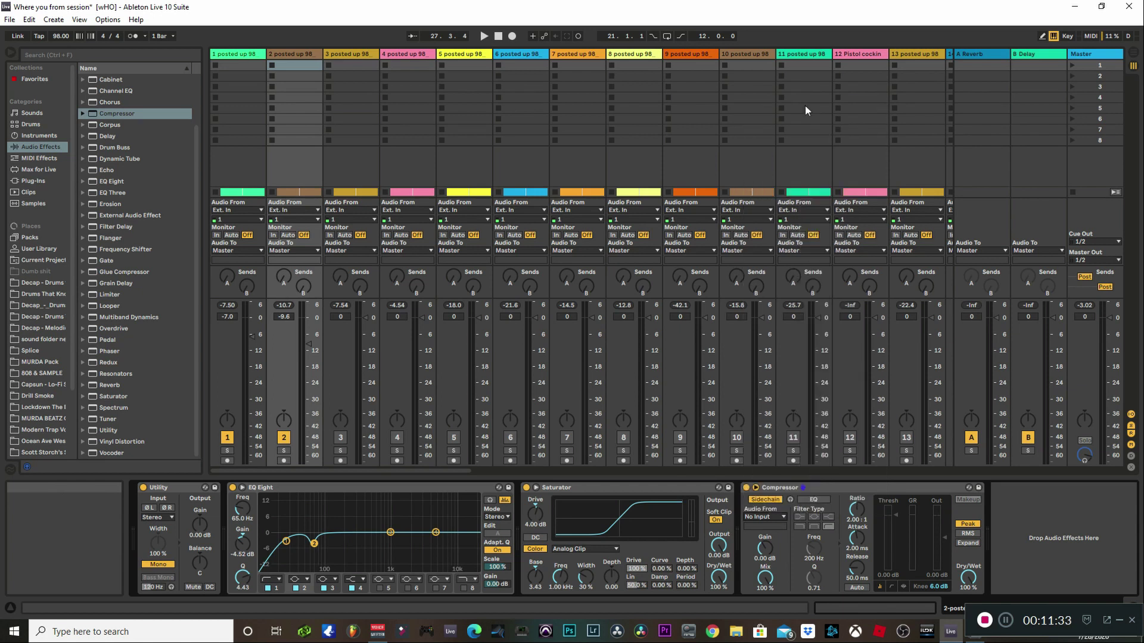
left_click(756, 487)
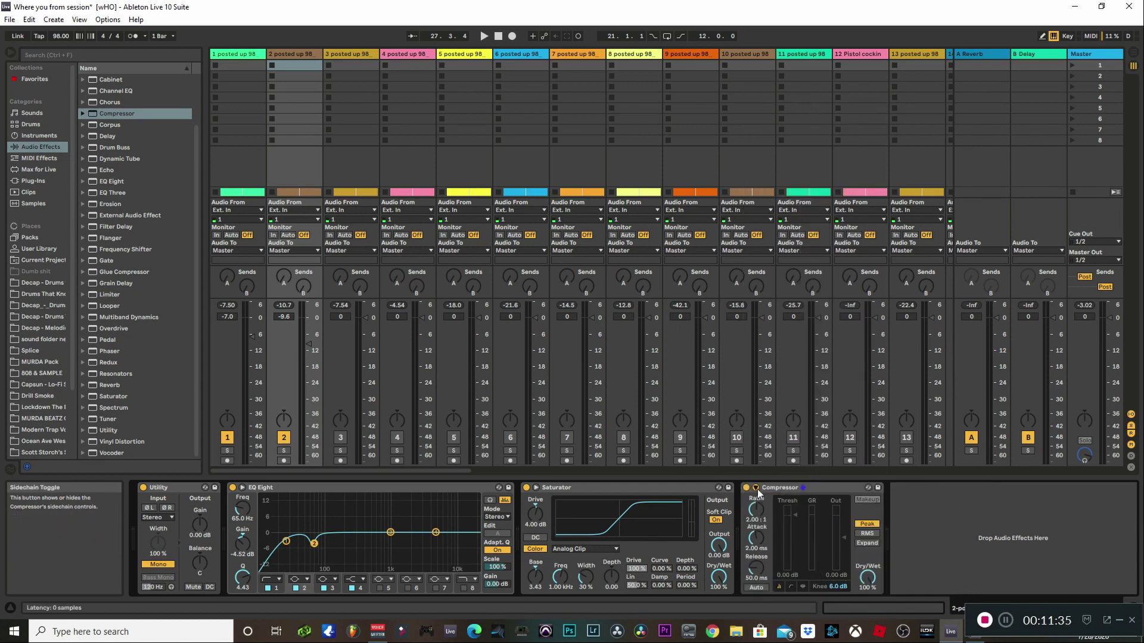
Set track 2's Compressor to 0.01 ms attack, 323 ms release and a -9.04 dB threshold while playing the mix
left_click_drag(757, 534, 760, 560)
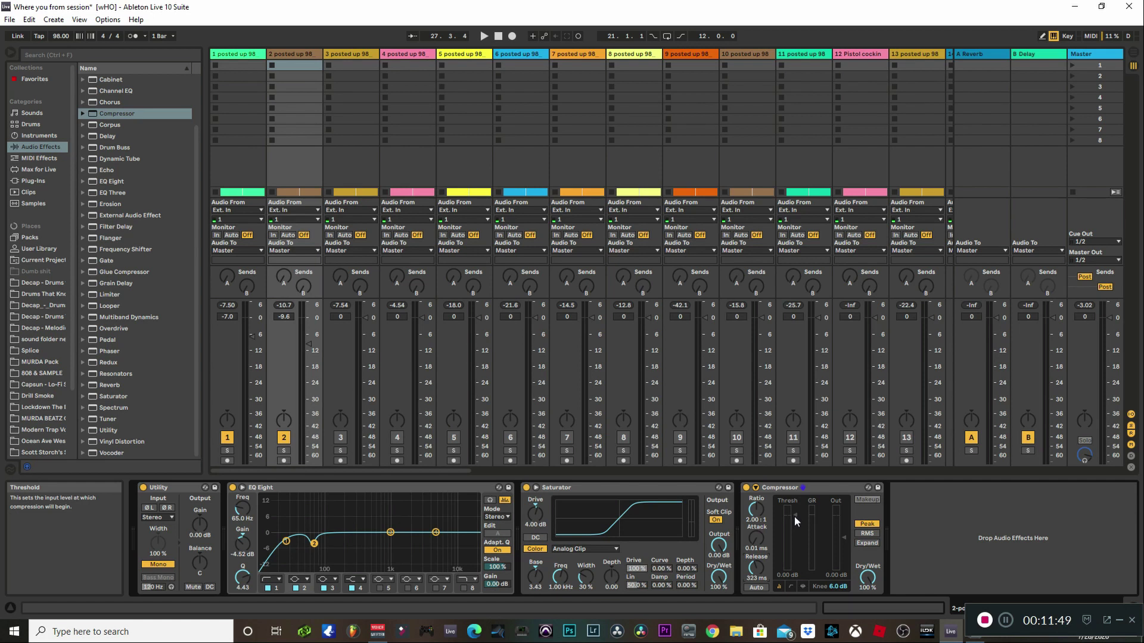
key("space")
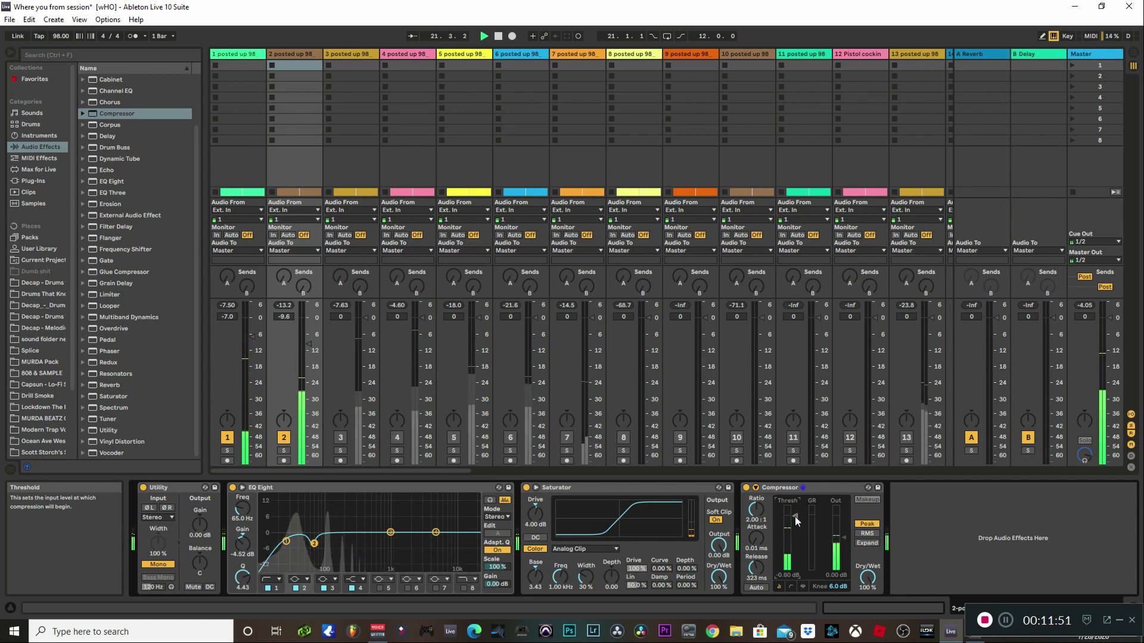
left_click_drag(794, 516, 795, 530)
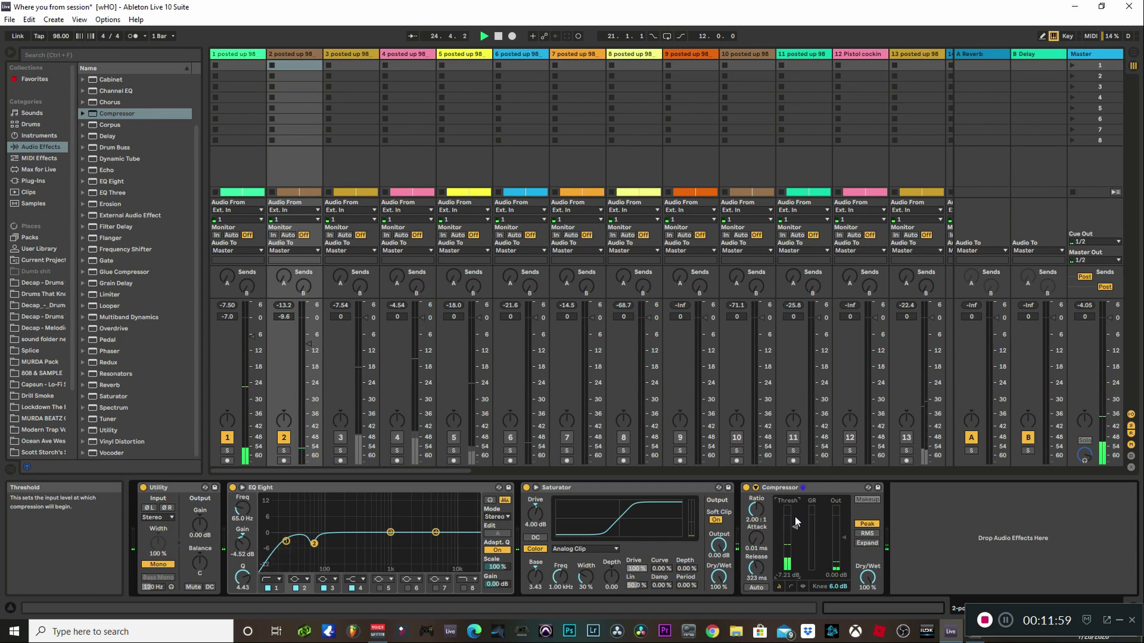
scroll(795, 517, "down", 2)
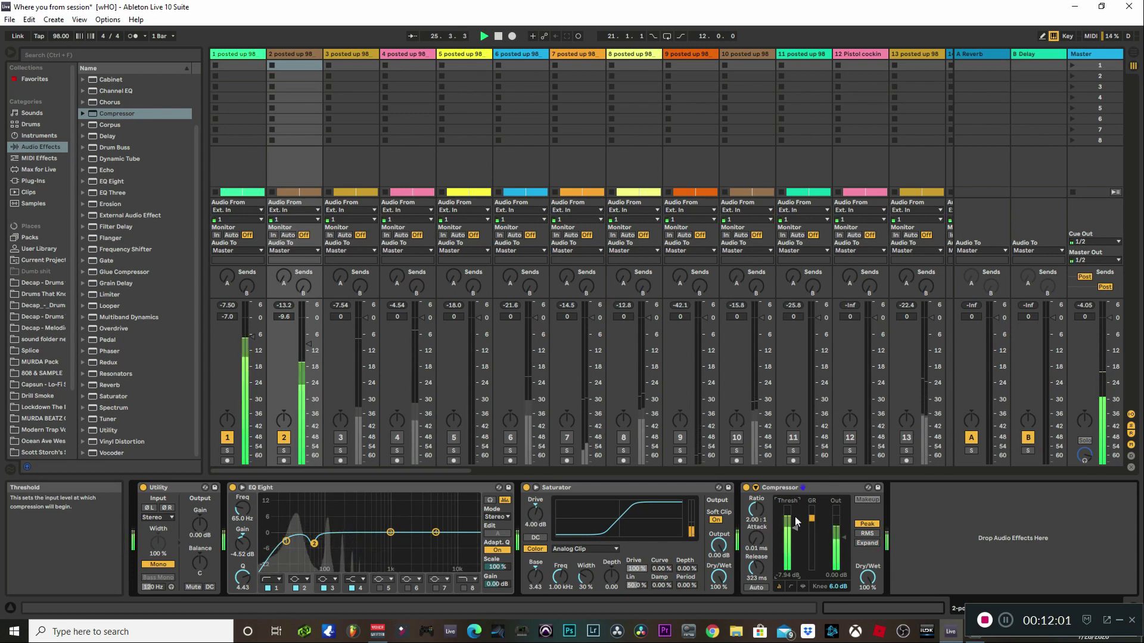
scroll(795, 516, "down", 3)
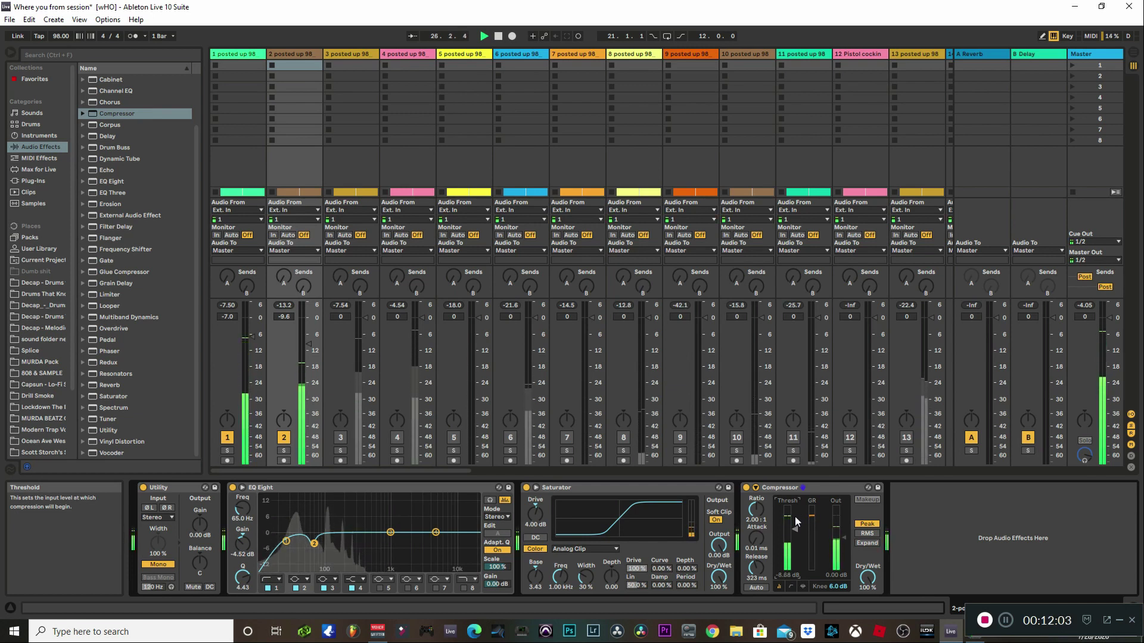
scroll(794, 517, "down", 1)
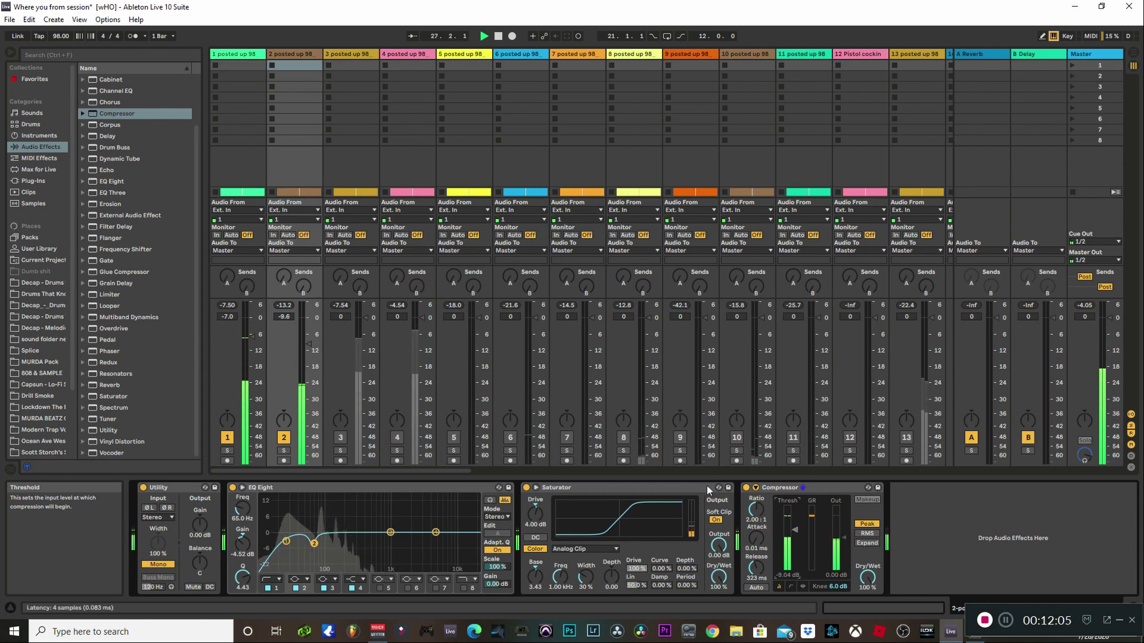
Raise track 2's volume to -8.7 dB and stop playback
scroll(309, 345, "up", 2)
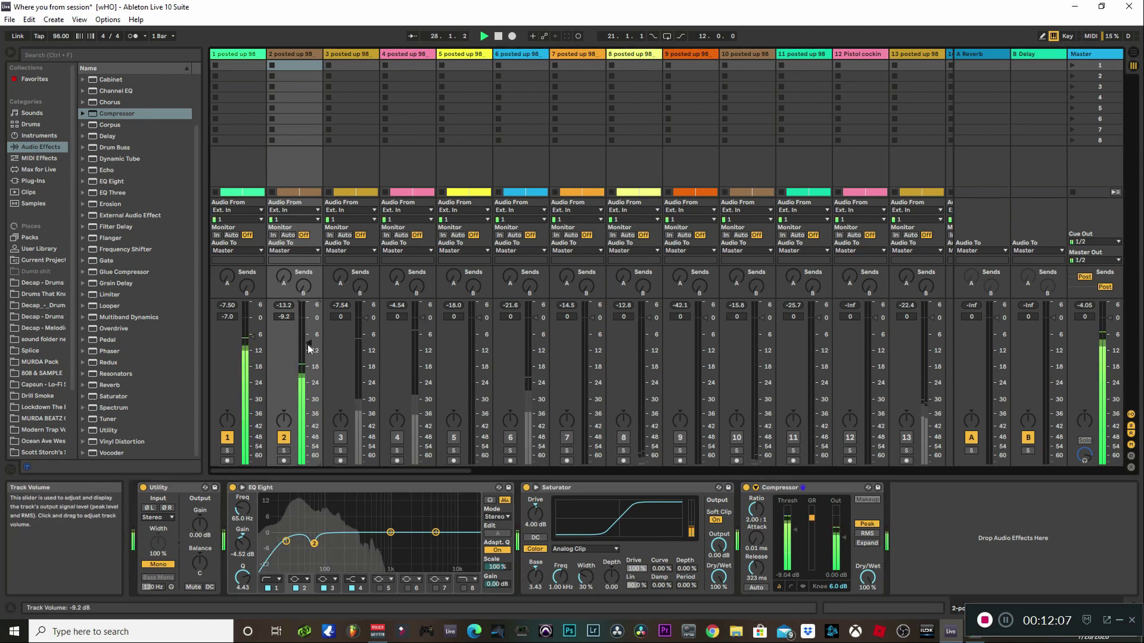
scroll(309, 346, "up", 1)
key("space")
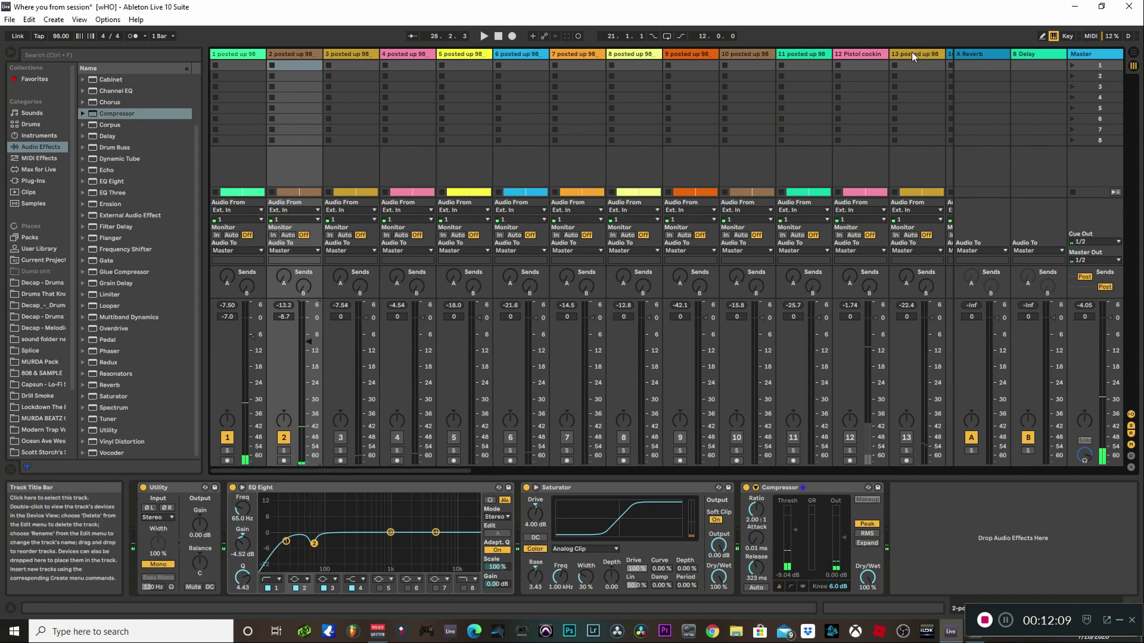
Play the mix against the Master's PAZ Meters, set track 2's volume to -8.0 dB, and close the meter window
left_click(1089, 53)
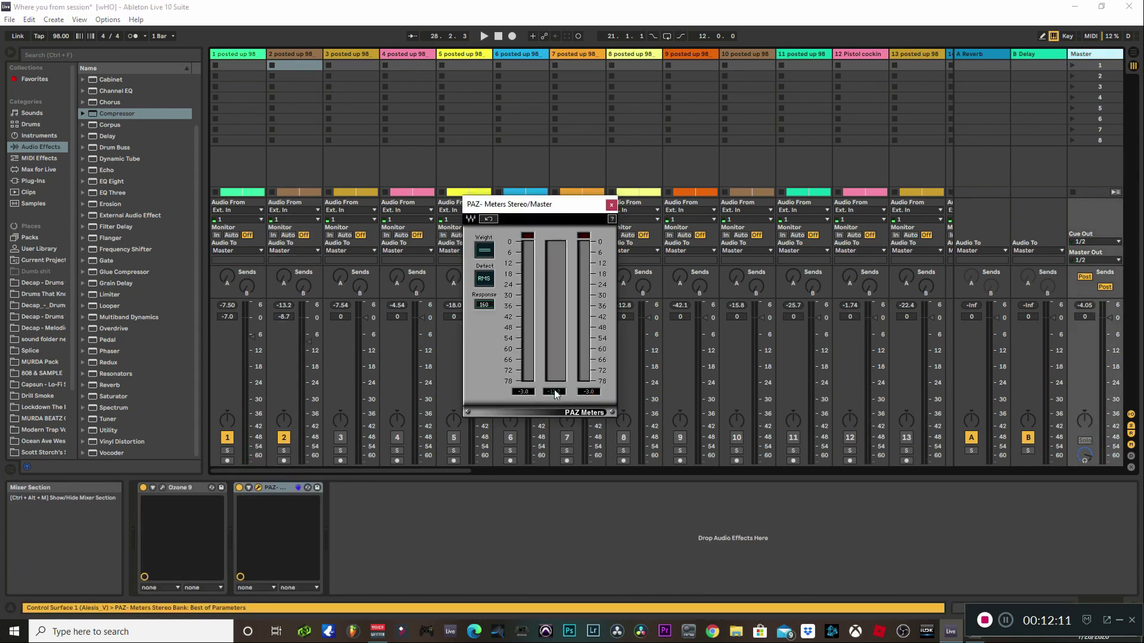
key("space")
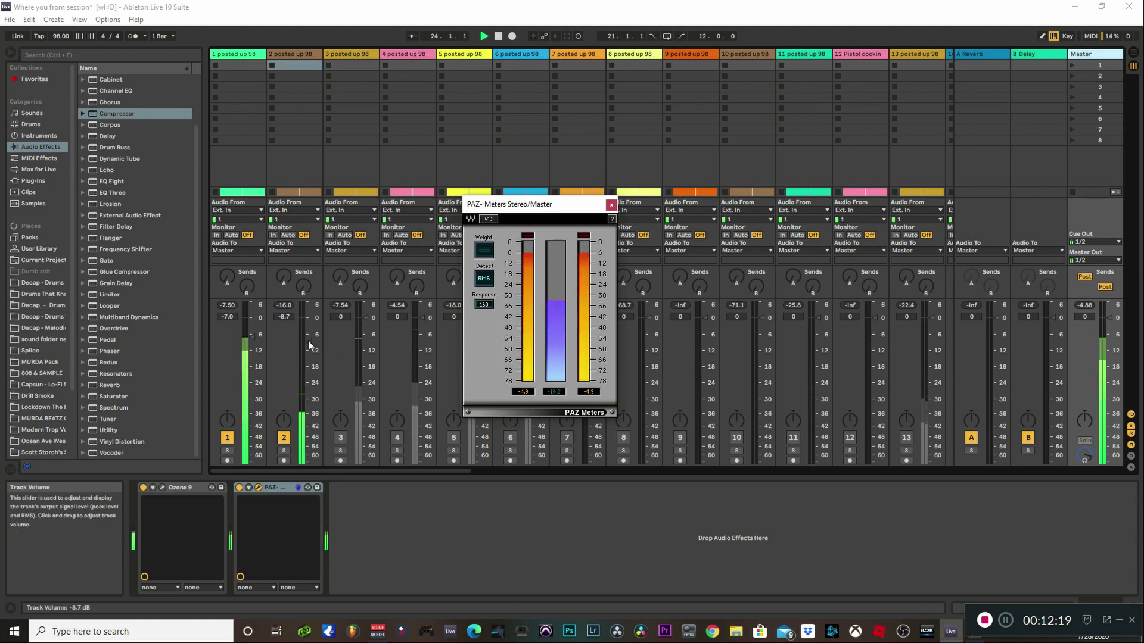
left_click_drag(308, 340, 308, 341)
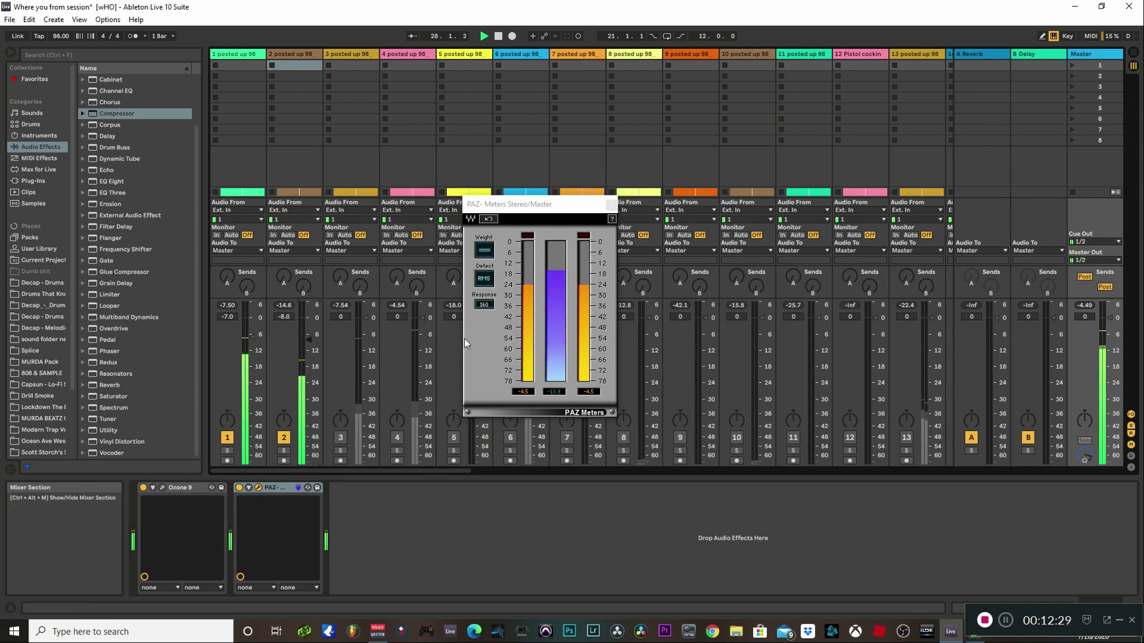
key("space")
left_click(611, 204)
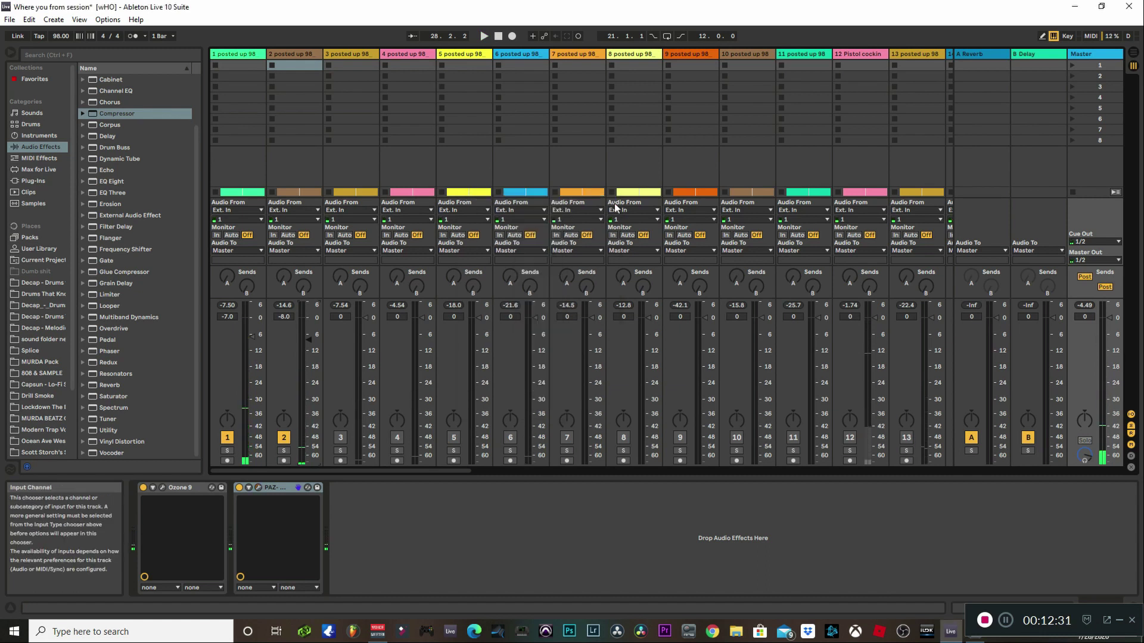
Unmute track 3 and set its volume to -1.7 dB
left_click(306, 54)
left_click(344, 55)
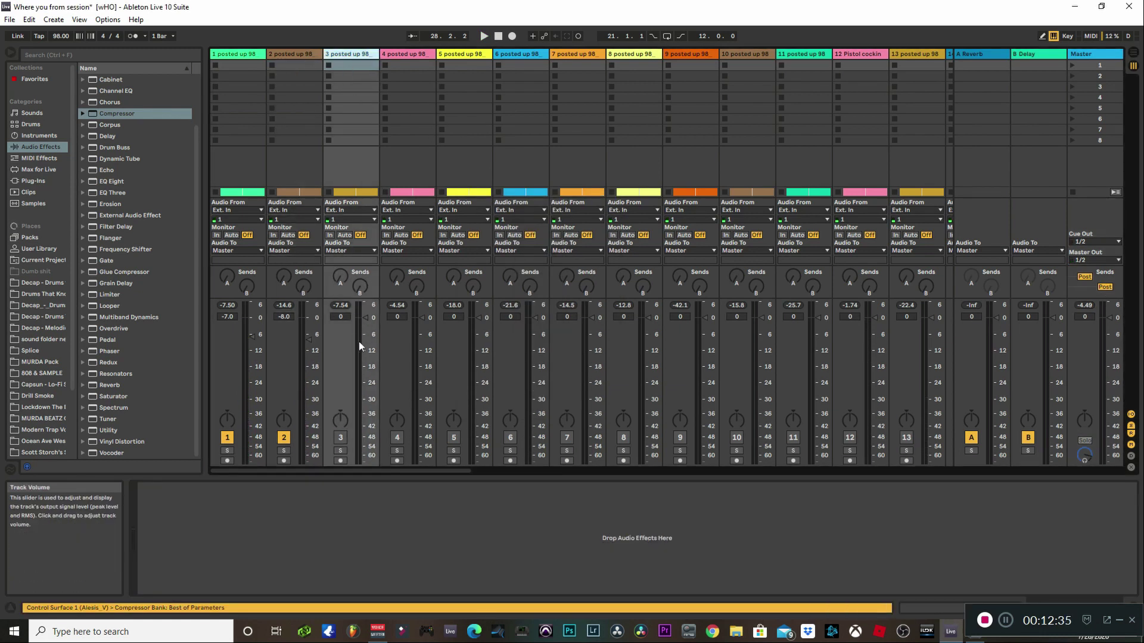
left_click(343, 439)
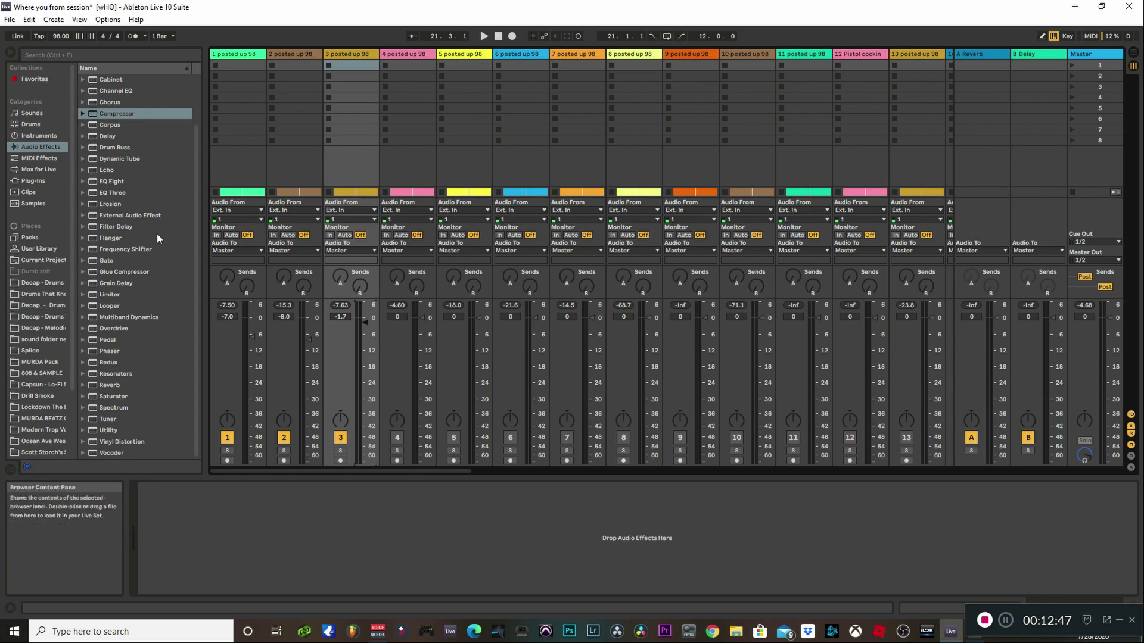
Add EQ Eight to track 3 and make filter 1 a low cut at 102 Hz
left_click_drag(113, 185, 287, 529)
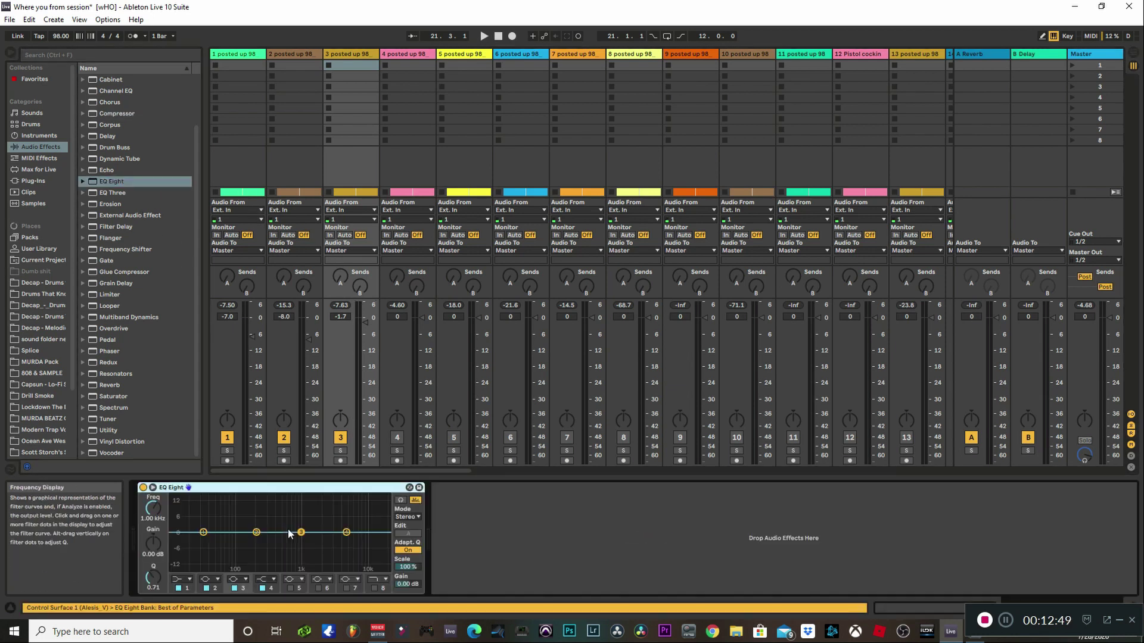
left_click(184, 578)
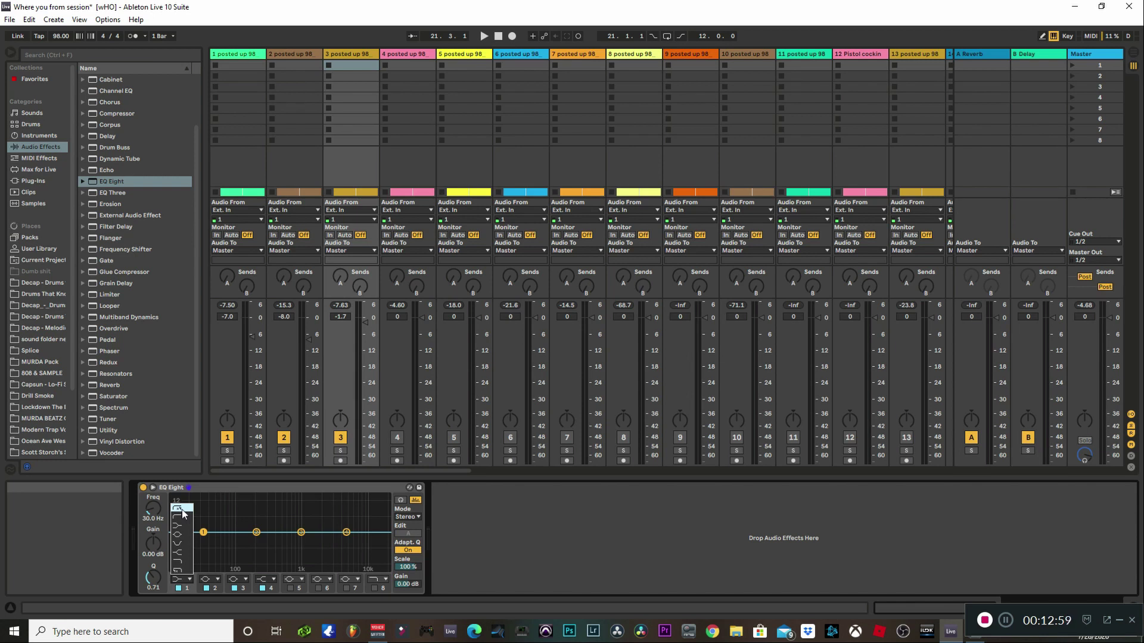
left_click(222, 502)
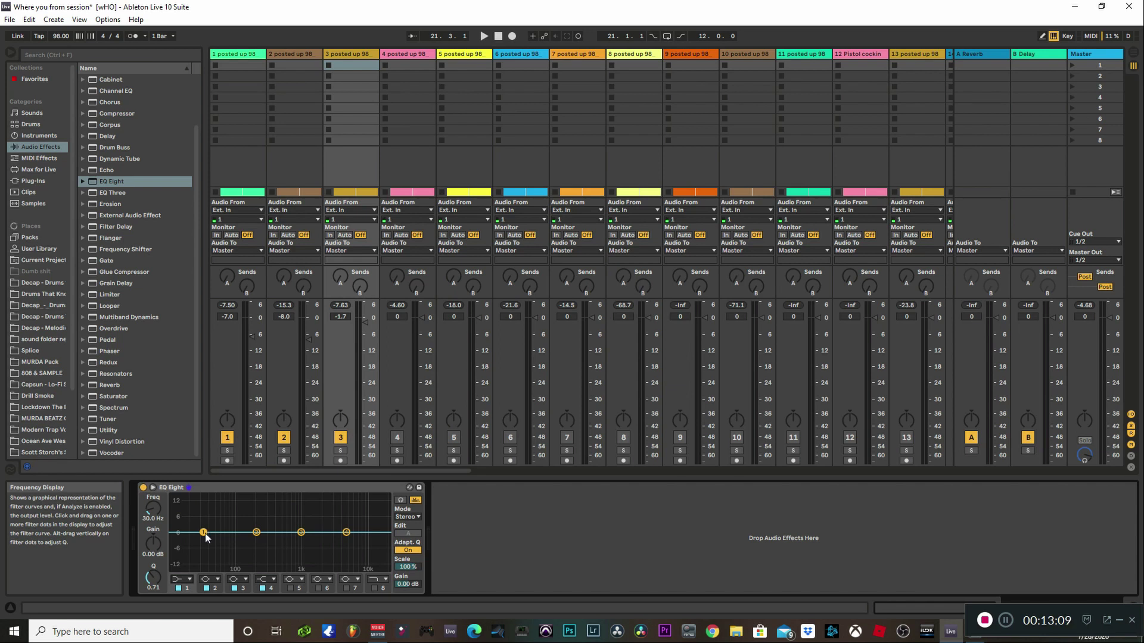
left_click(181, 579)
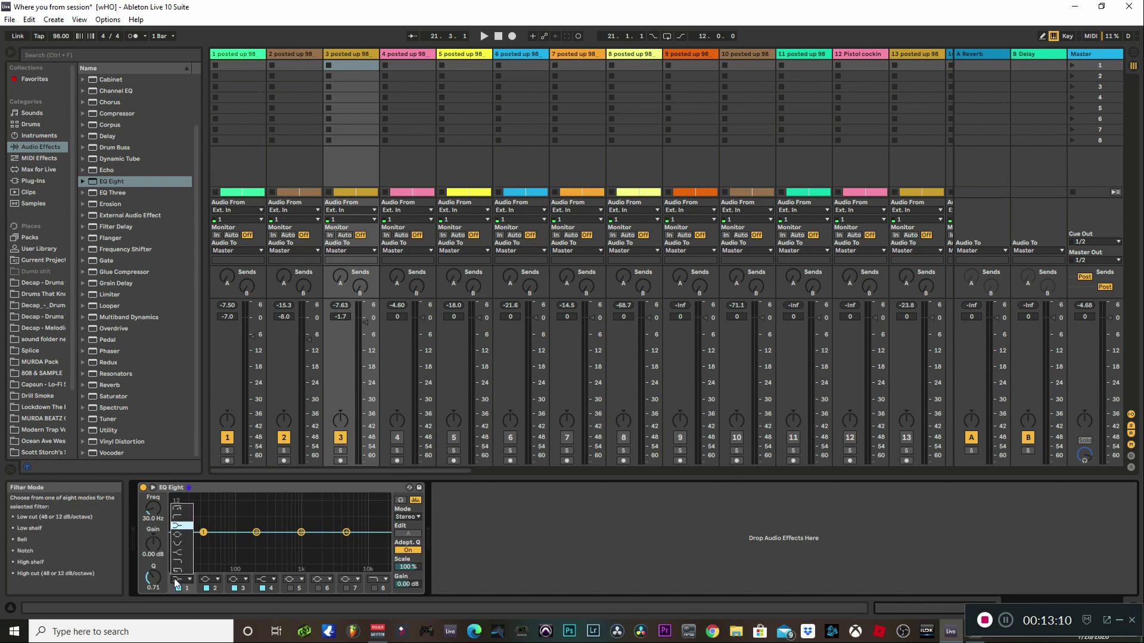
left_click(181, 519)
left_click_drag(152, 510, 153, 497)
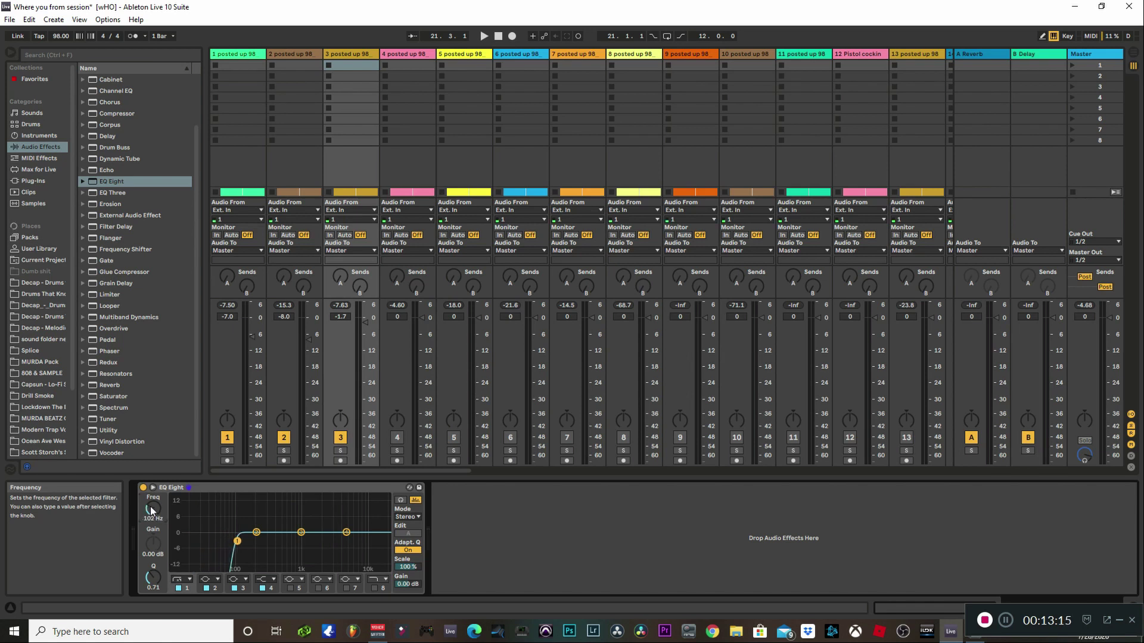
While playing the mix, boost filter 4 of track 3's EQ Eight to 5.33 dB at 5.16 kHz, and stop playback
key("space")
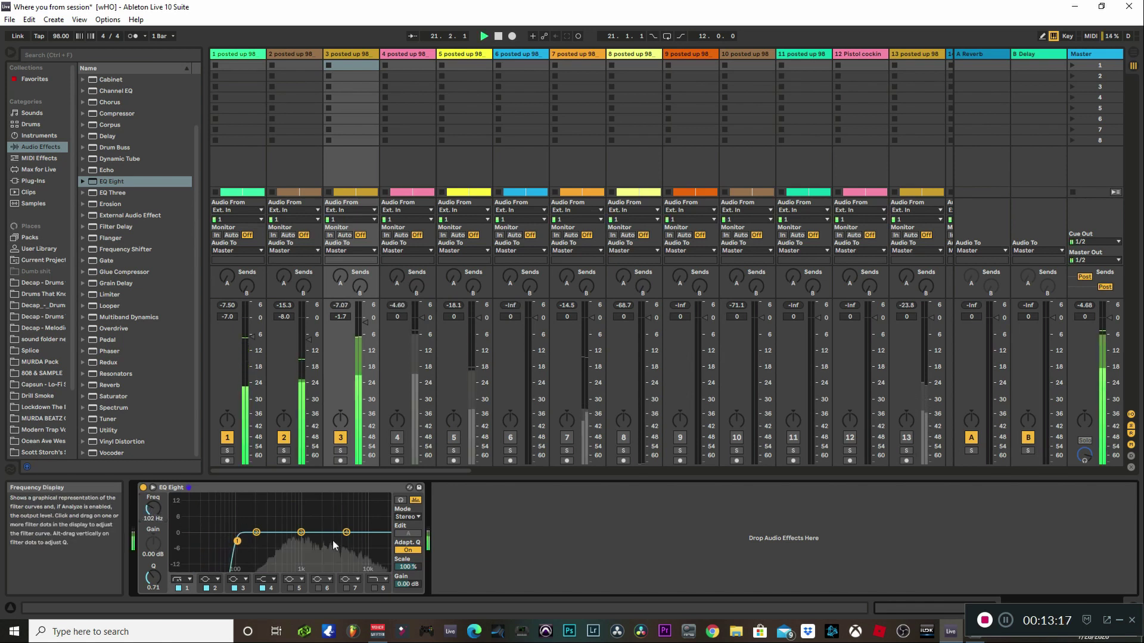
left_click_drag(347, 532, 347, 520)
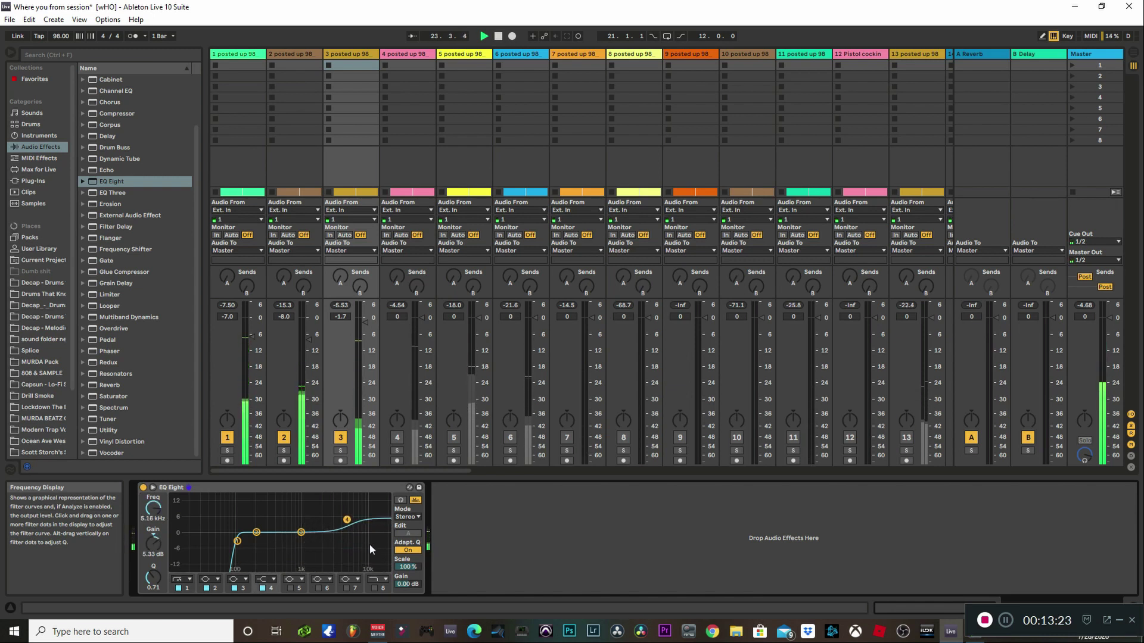
key("space")
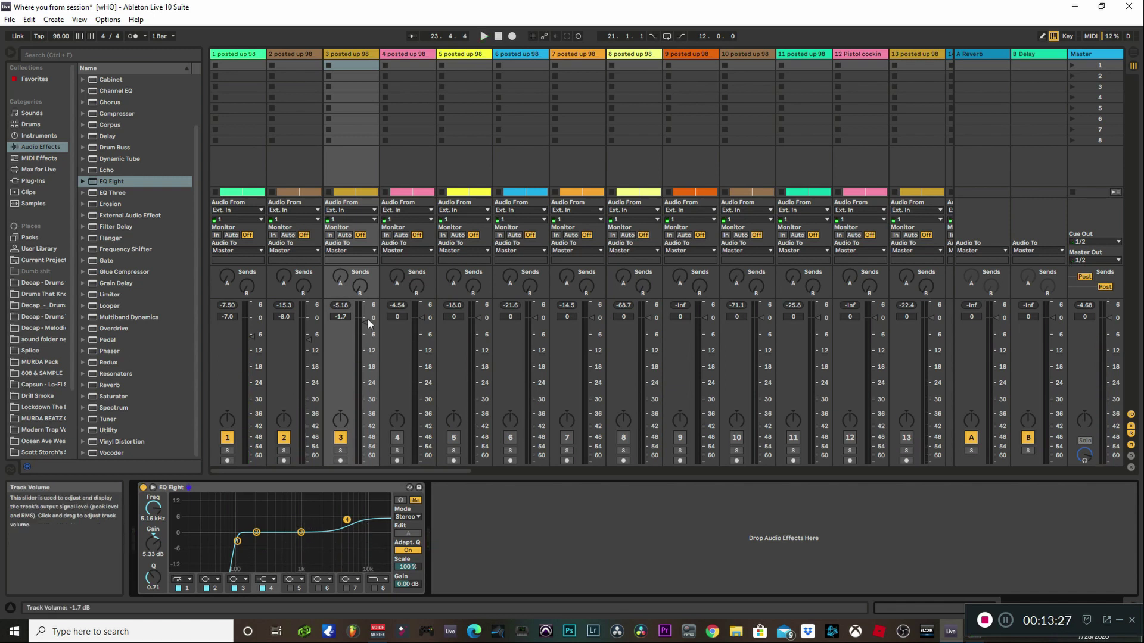
Play the mix against the Master's PAZ Meters, set track 3's volume to -2.6 dB, and close the meter window
key("space")
left_click_drag(367, 320, 366, 325)
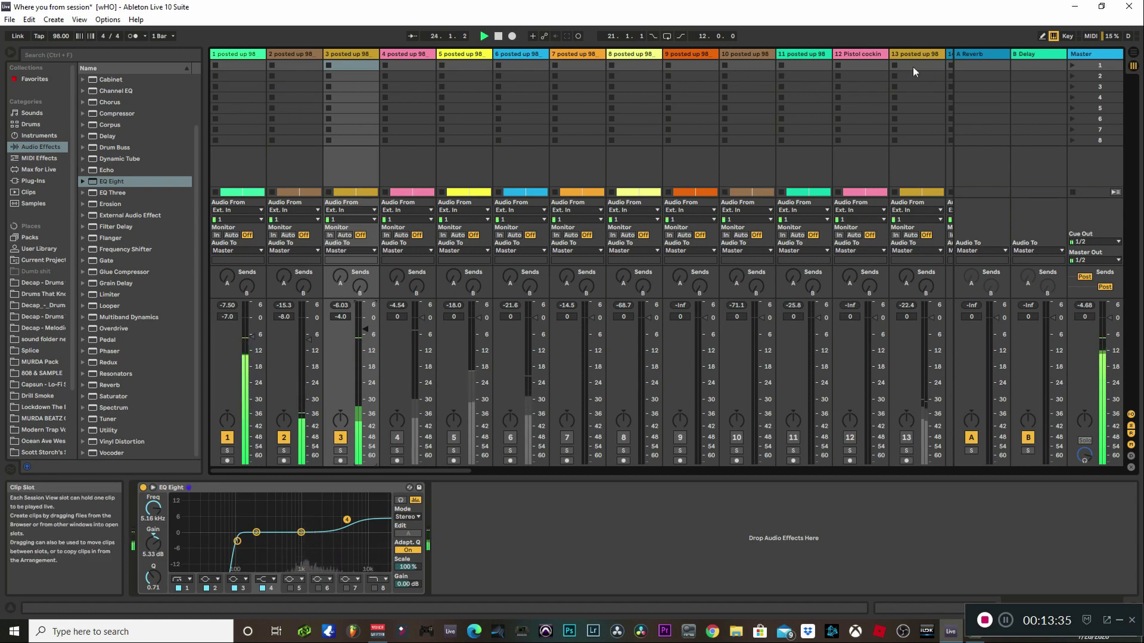
left_click(1093, 54)
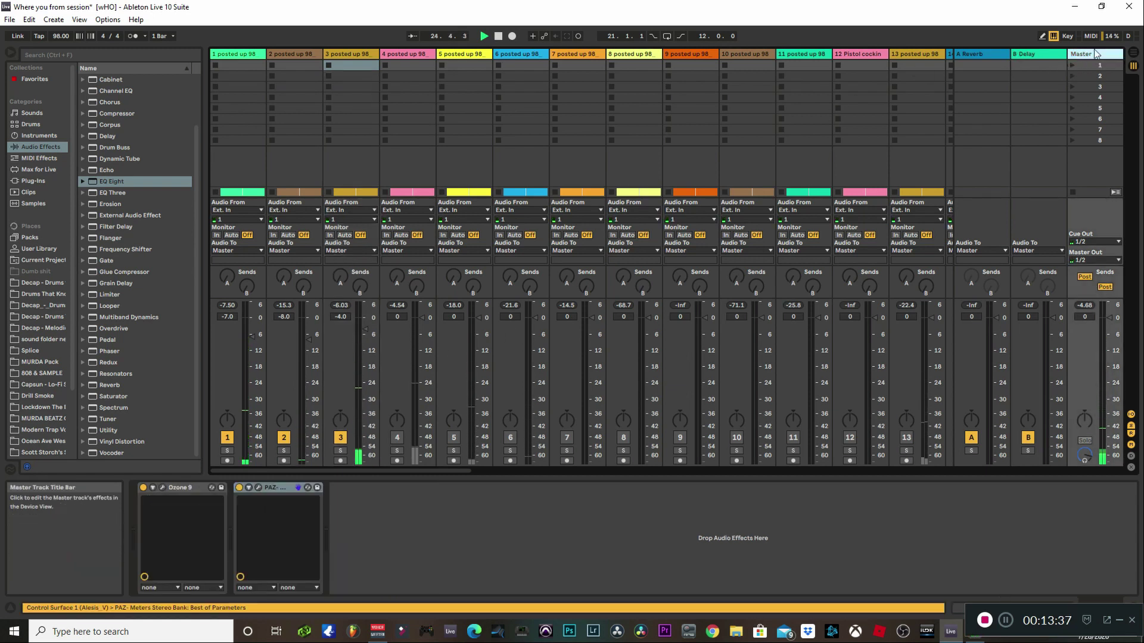
left_click(259, 487)
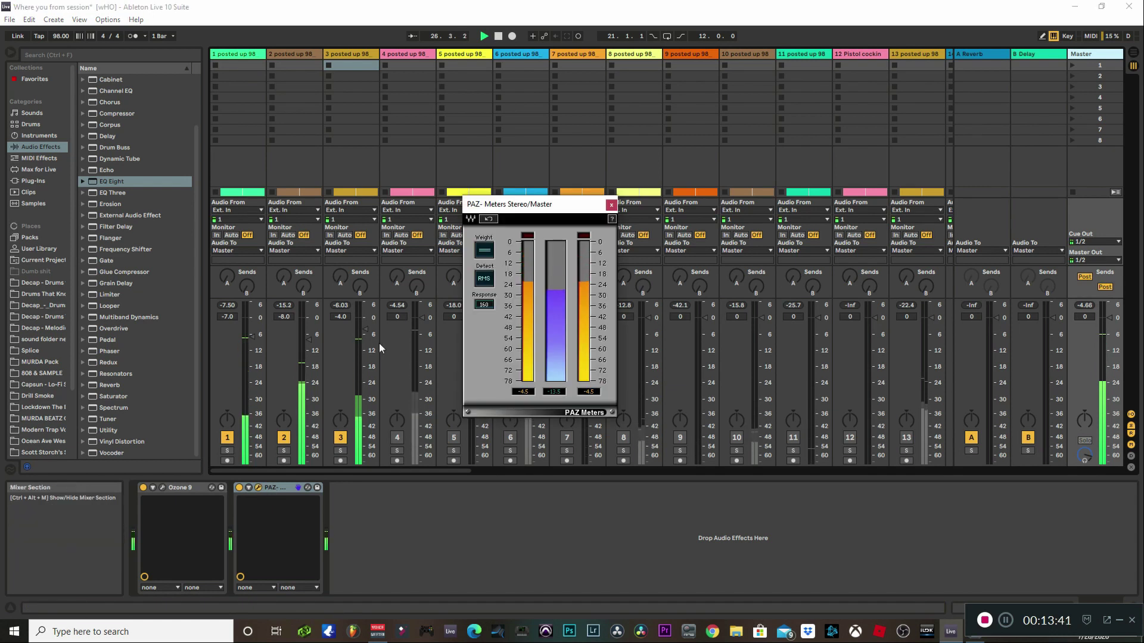
left_click_drag(366, 330, 367, 327)
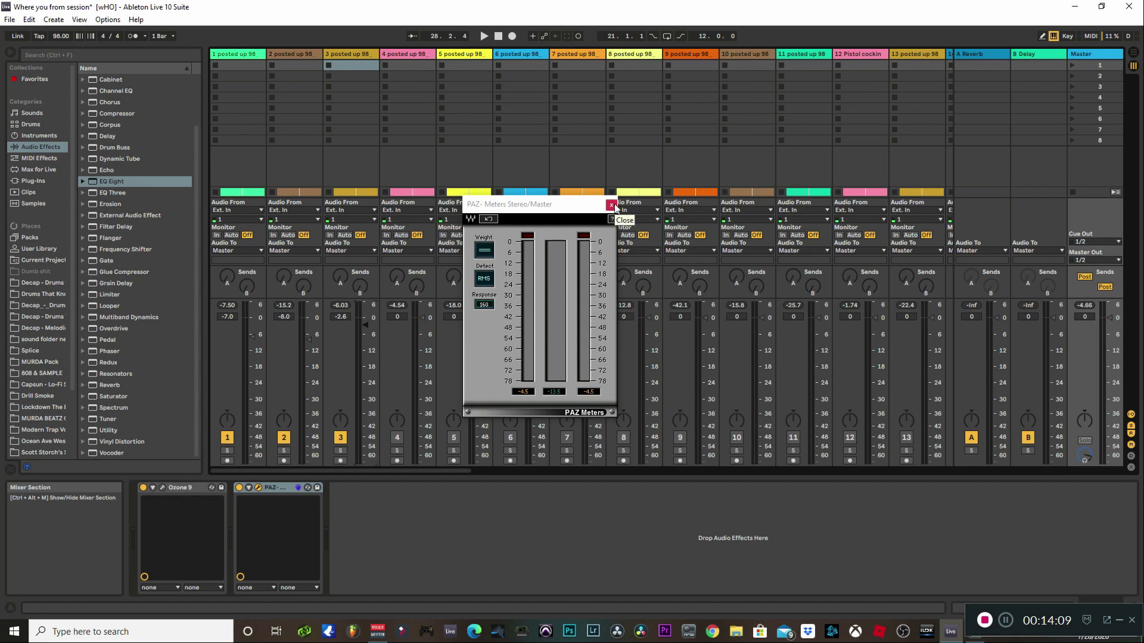
While playing the mix, send track 3 to the A Reverb return at -29.4 dB and set its volume to -3.0 dB
left_click(341, 52)
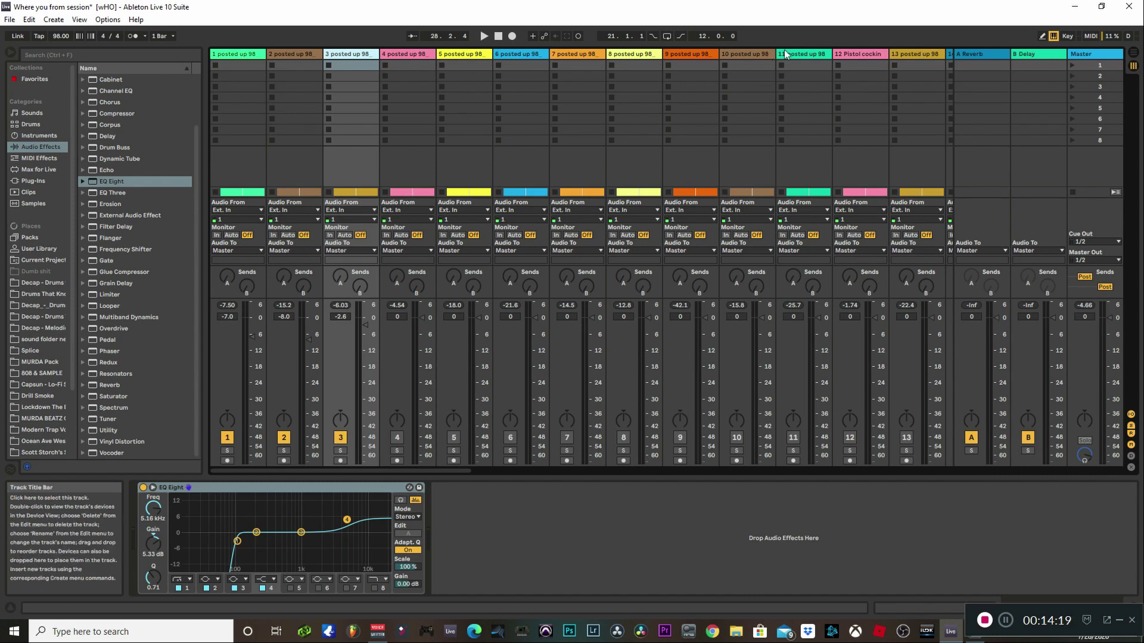
left_click(968, 52)
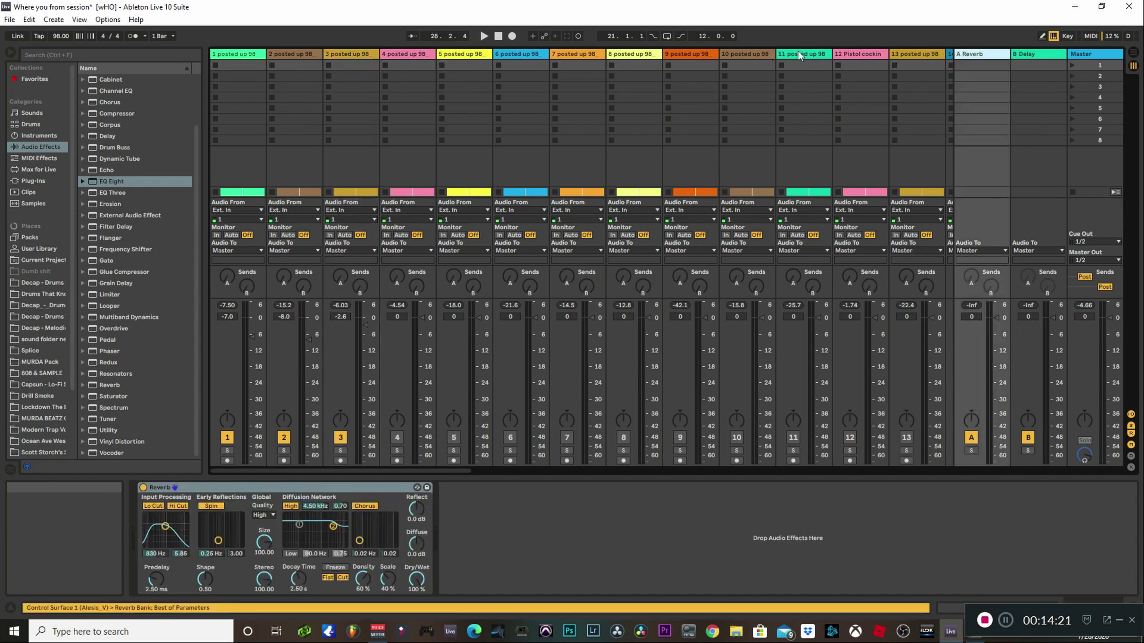
left_click(363, 54)
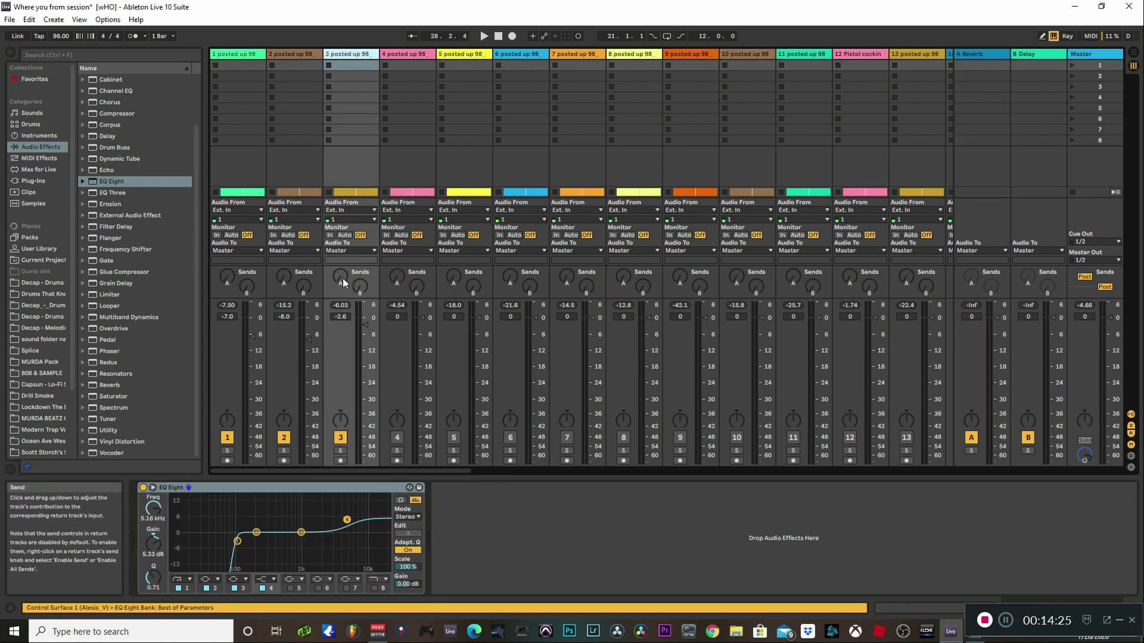
key("space")
scroll(341, 278, "up", 5)
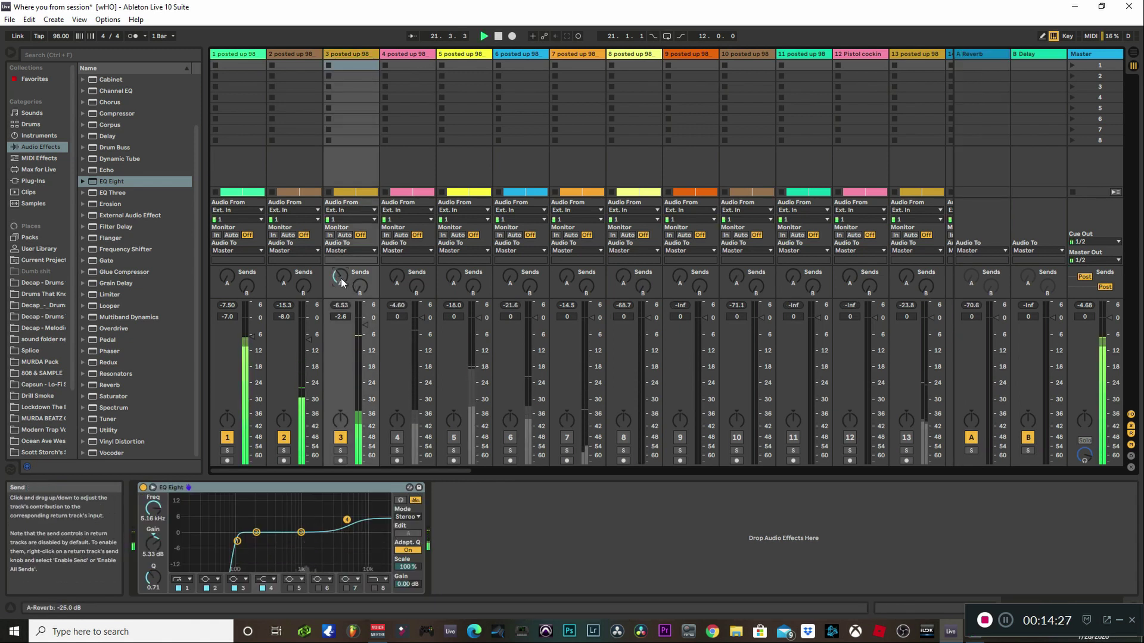
scroll(341, 278, "down", 2)
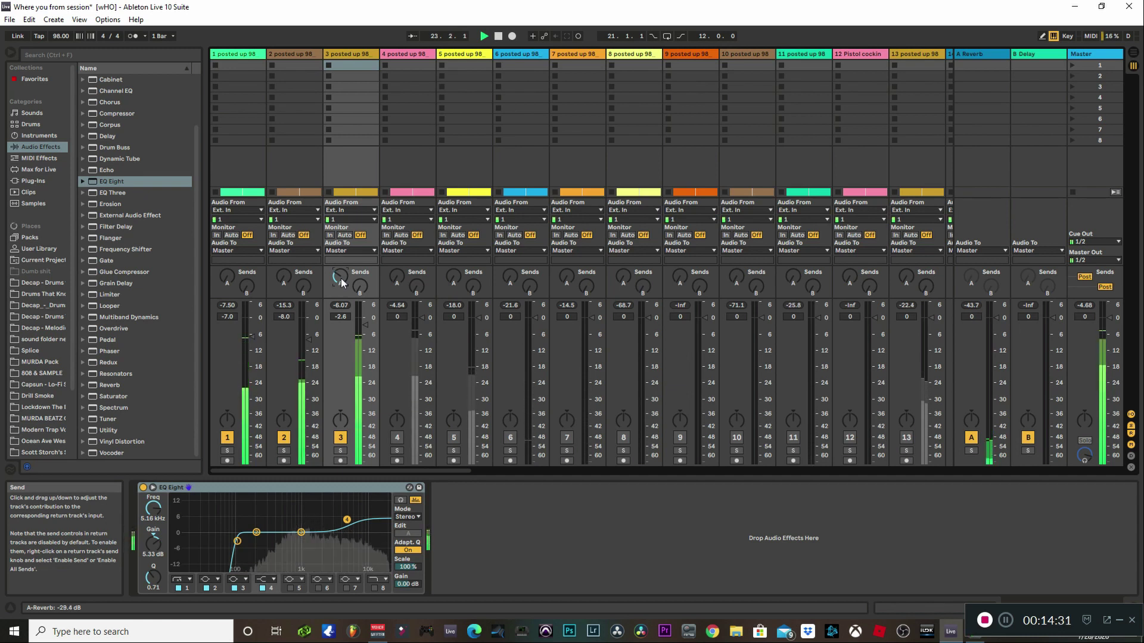
scroll(366, 323, "down", 1)
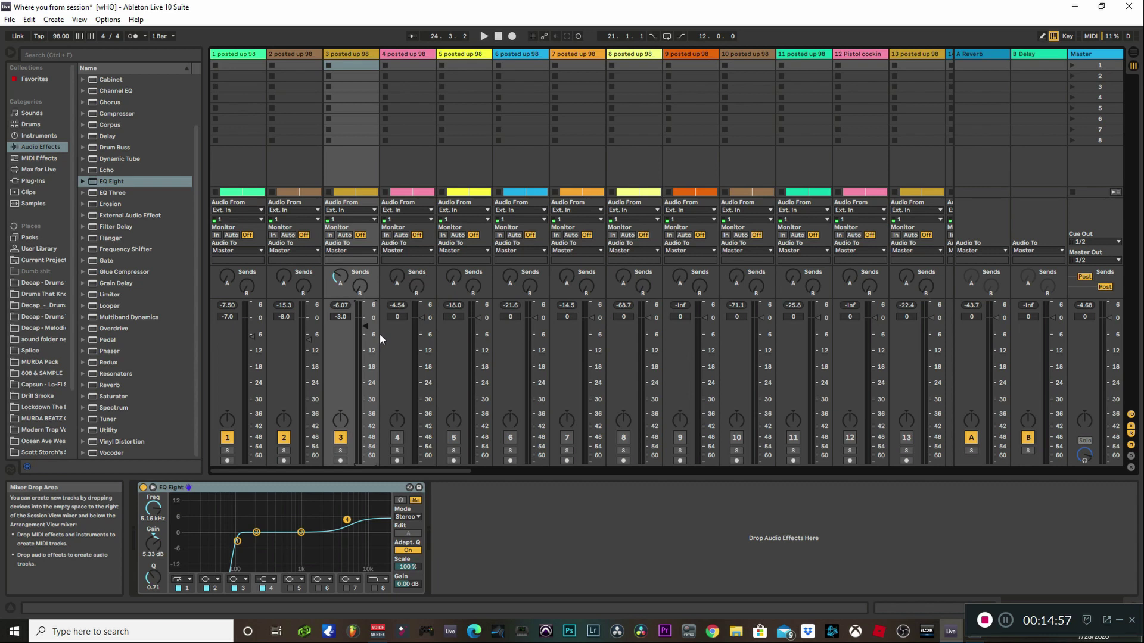
Unmute track 5 during playback, set its volume to -4.3 dB, and mute it again
left_click(412, 55)
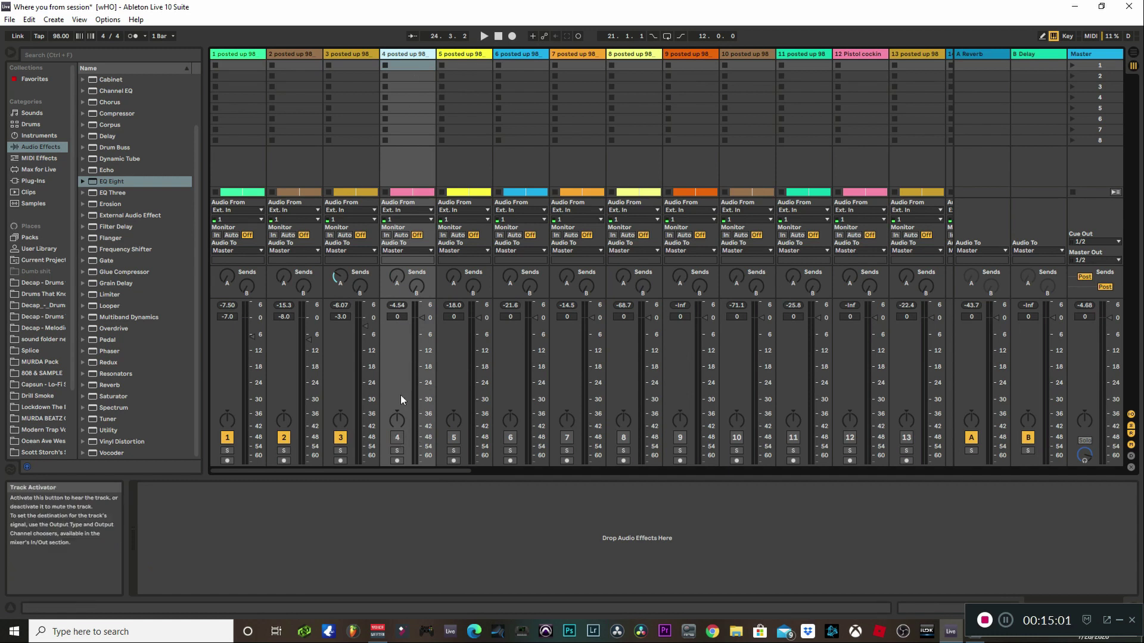
key("space")
left_click(453, 437)
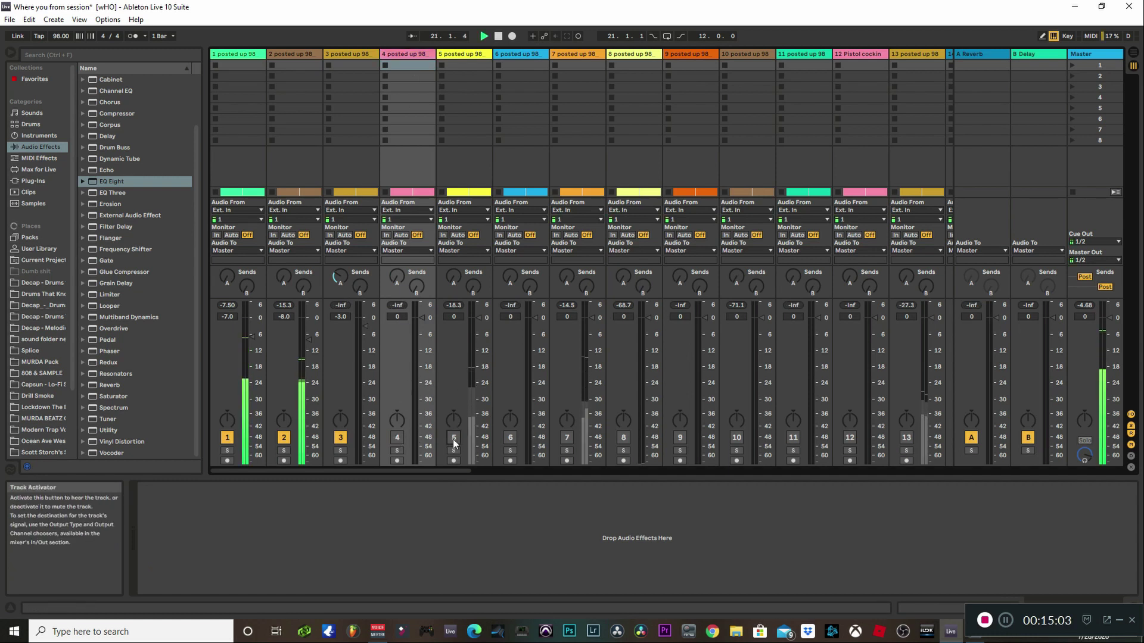
left_click(477, 319)
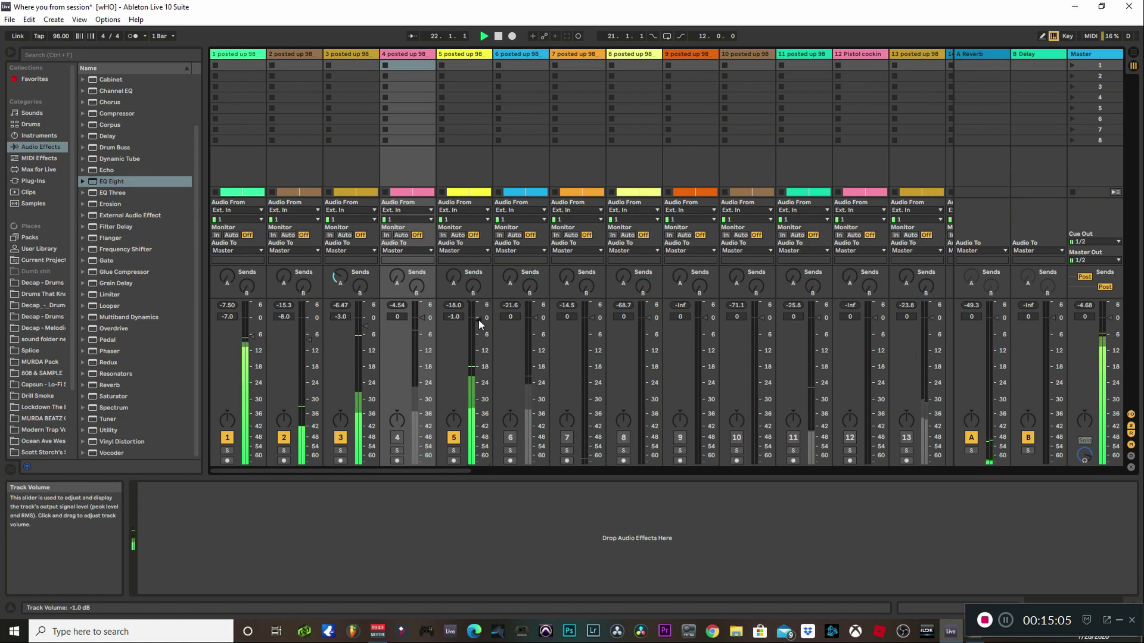
left_click_drag(477, 319, 478, 334)
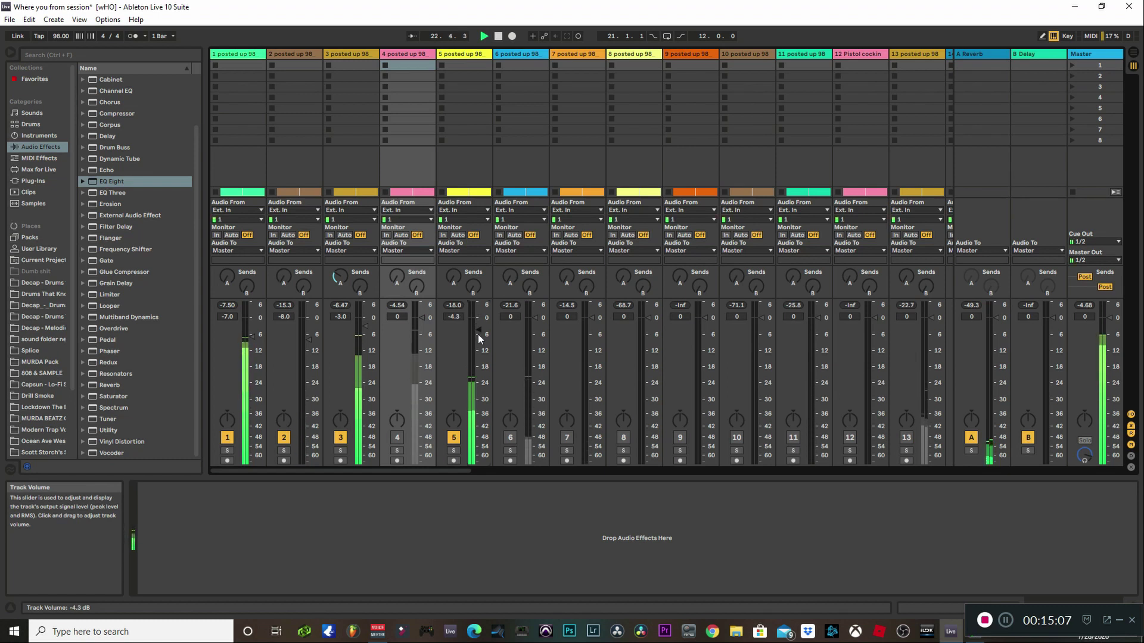
left_click(454, 437)
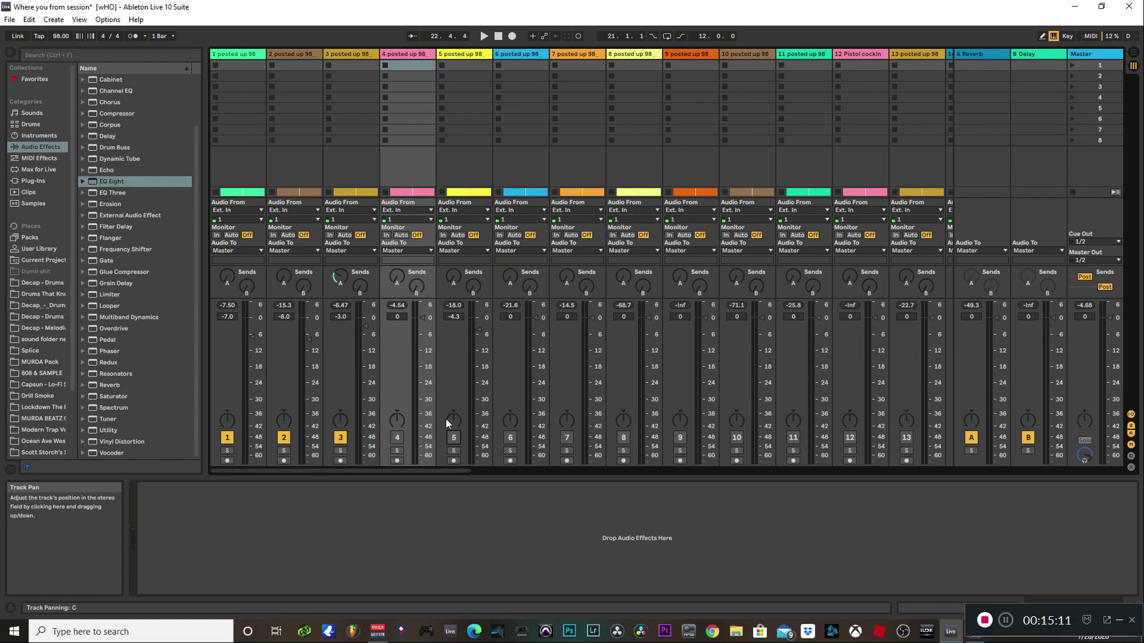
Unmute track 4 and copy track 3's EQ Eight onto it
left_click(397, 438)
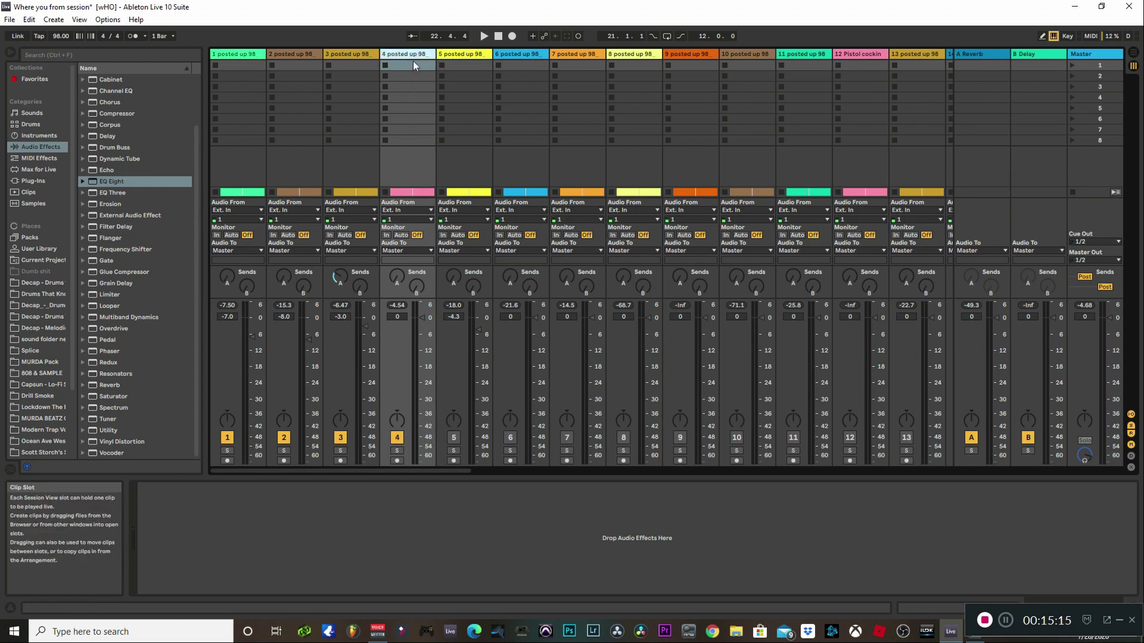
left_click(362, 53)
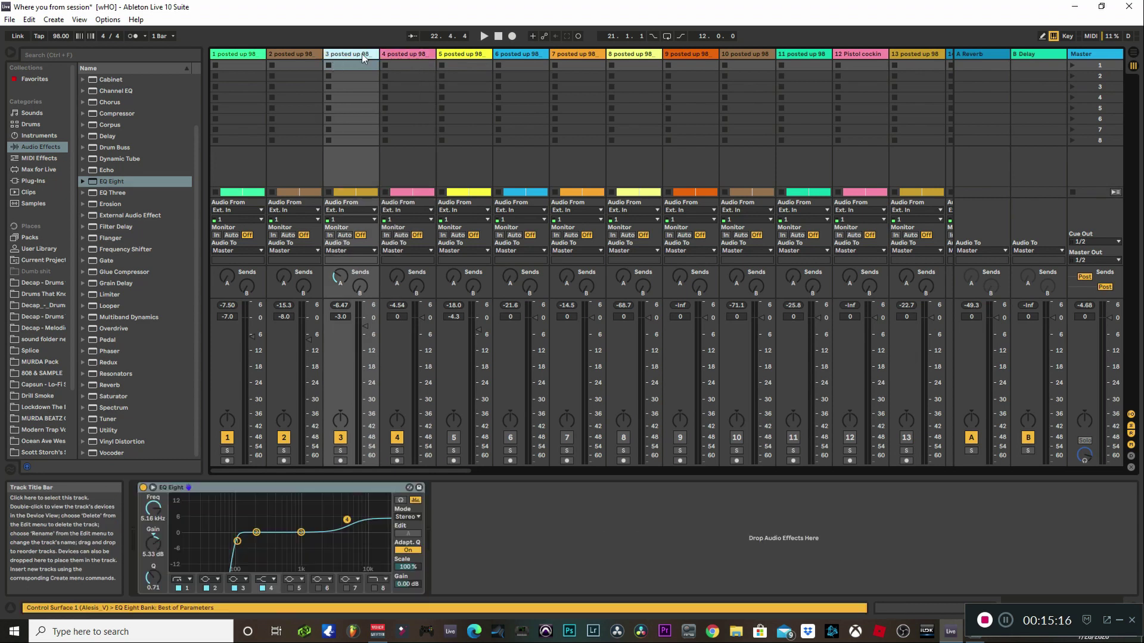
right_click(317, 488)
left_click(358, 324)
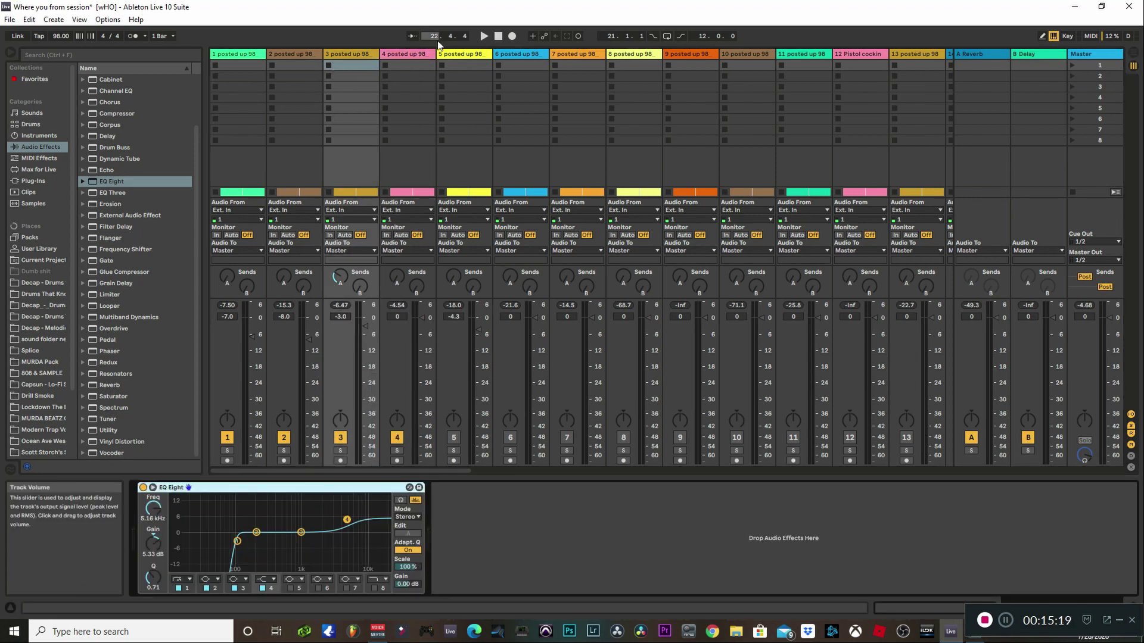
left_click(413, 55)
right_click(298, 516)
left_click(313, 517)
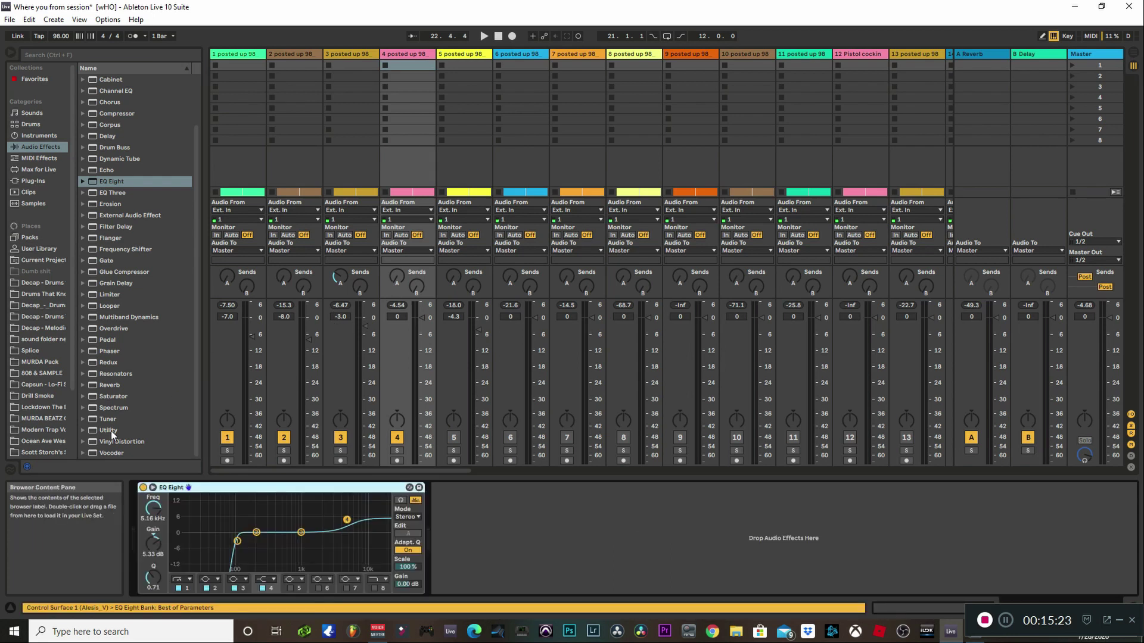
Add a Utility ahead of the EQ Eight on track 4 and switch it to Mono
left_click_drag(108, 430, 215, 489)
left_click(451, 565)
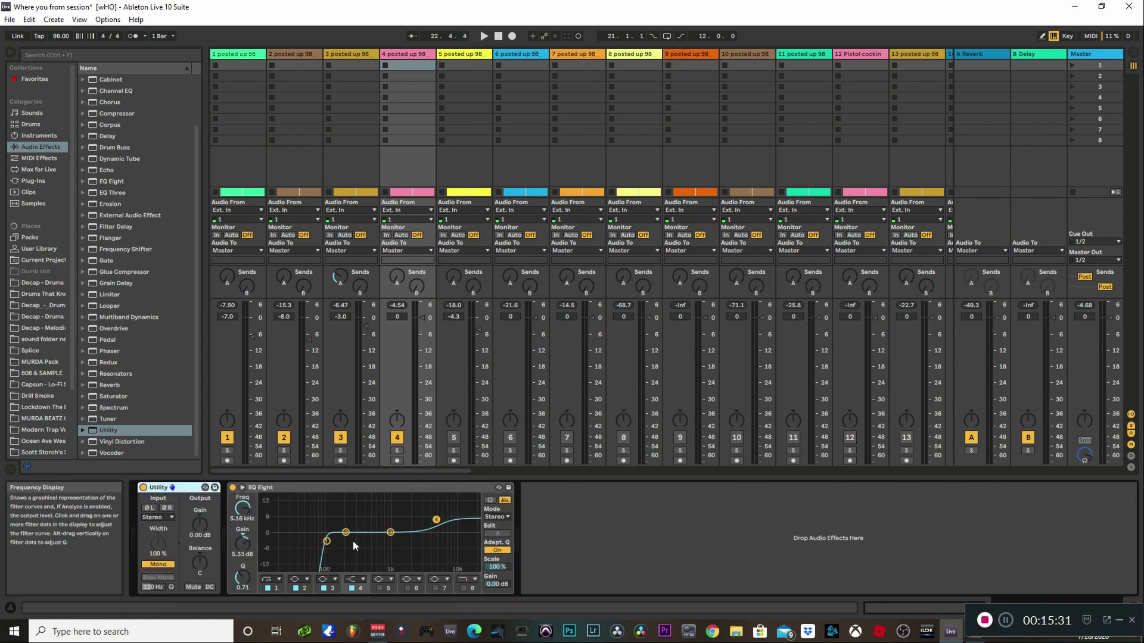
While playing the mix, set track 4's volume to -5.9 dB and track 3's volume to -3.7 dB
key("space")
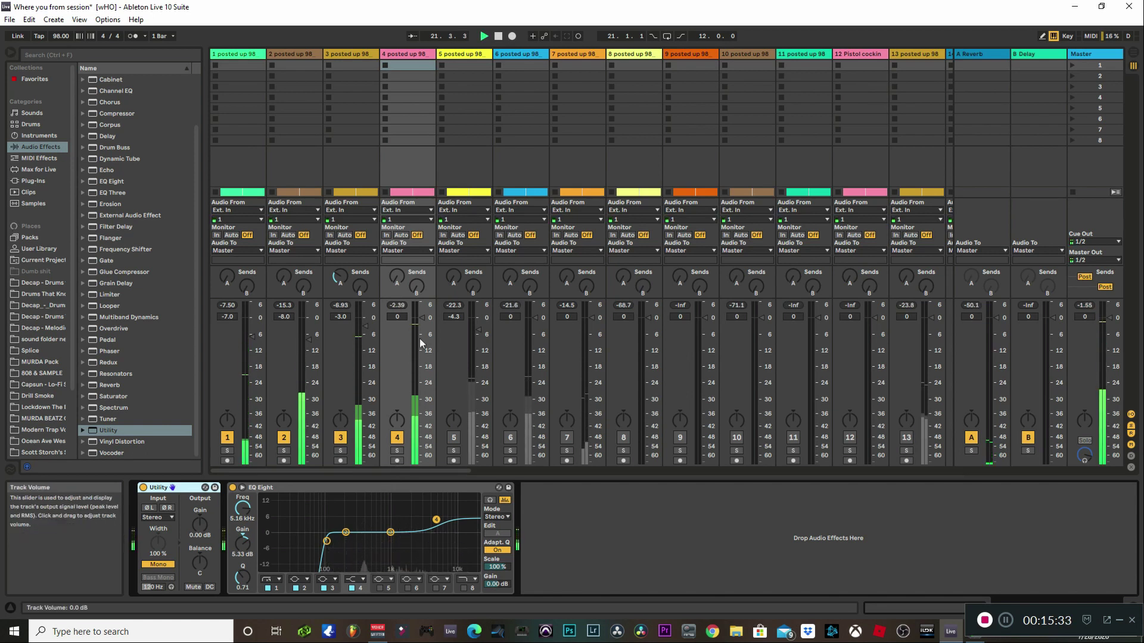
left_click_drag(420, 342, 424, 320)
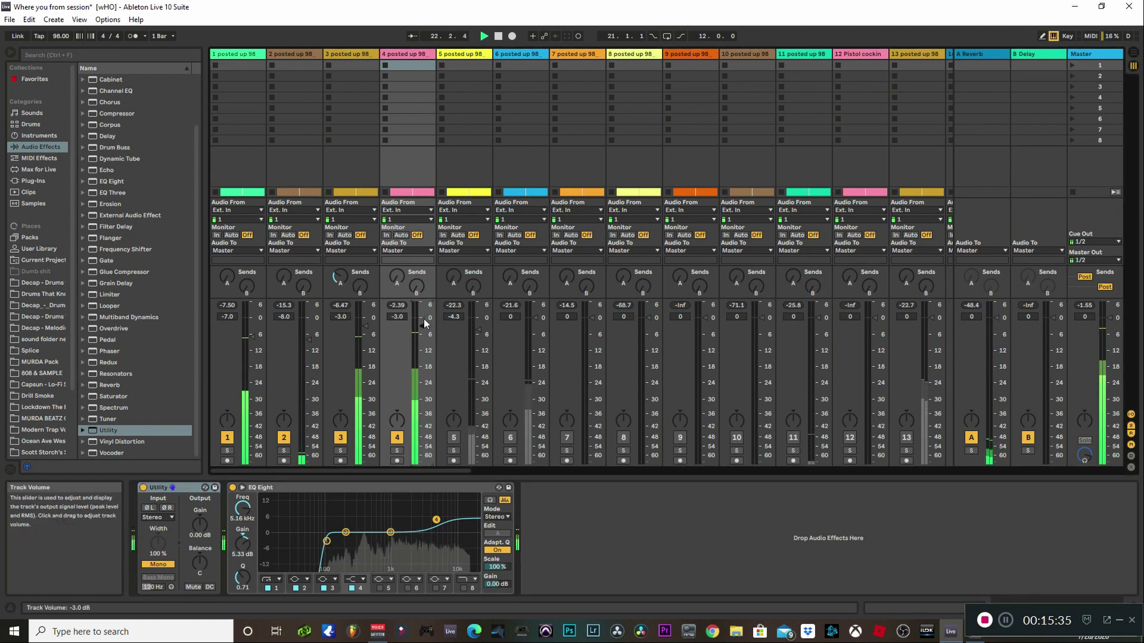
scroll(424, 319, "down", 1)
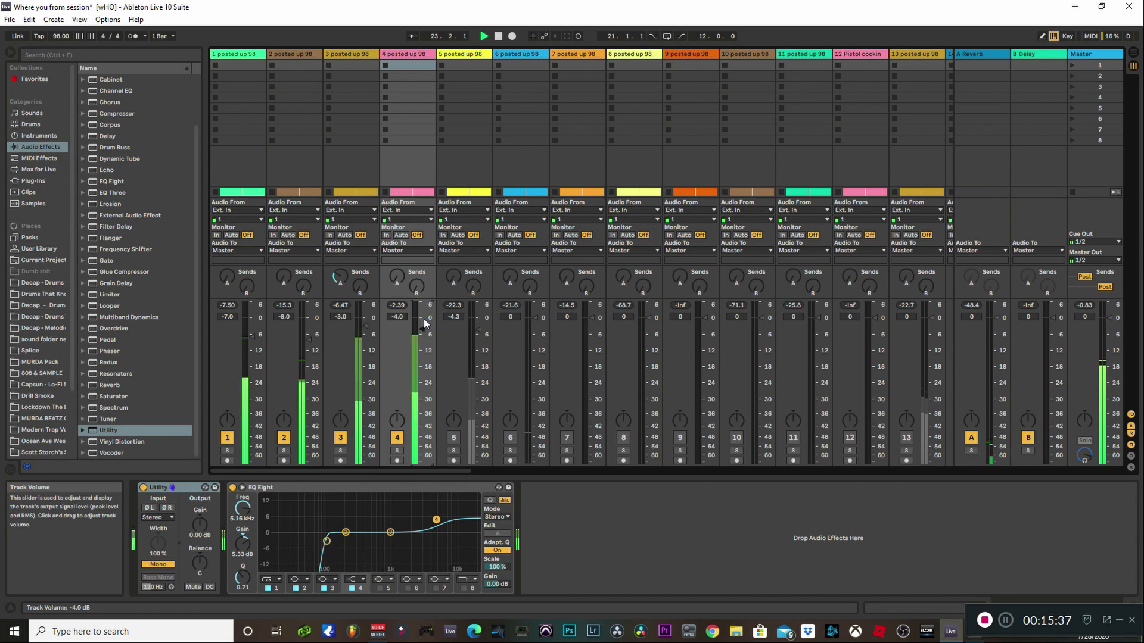
scroll(423, 319, "down", 1)
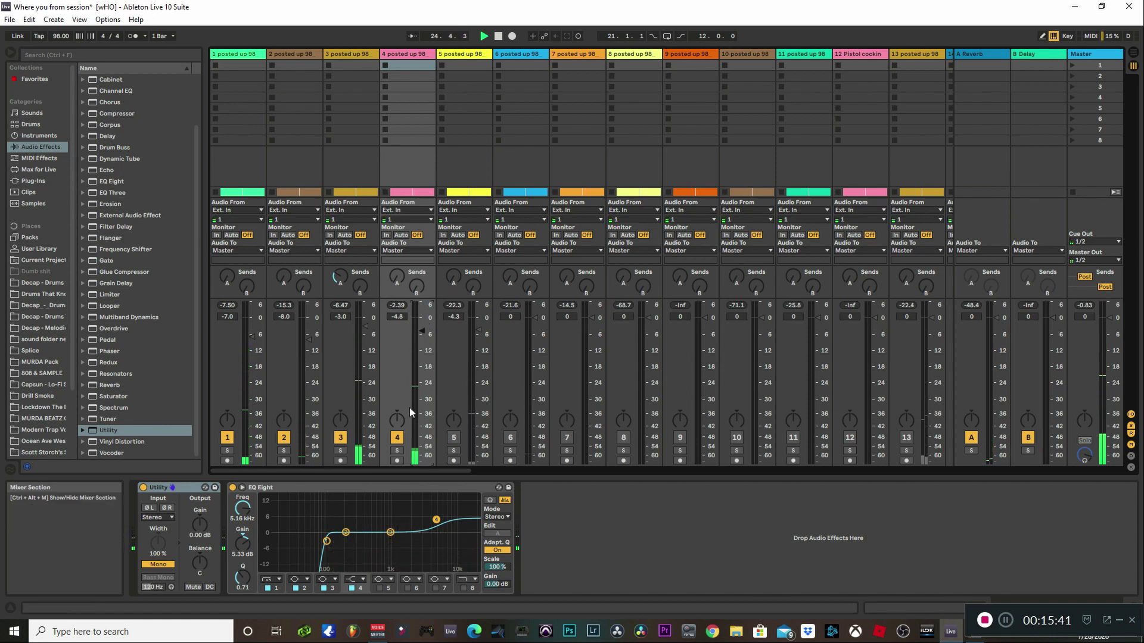
scroll(423, 335, "down", 1)
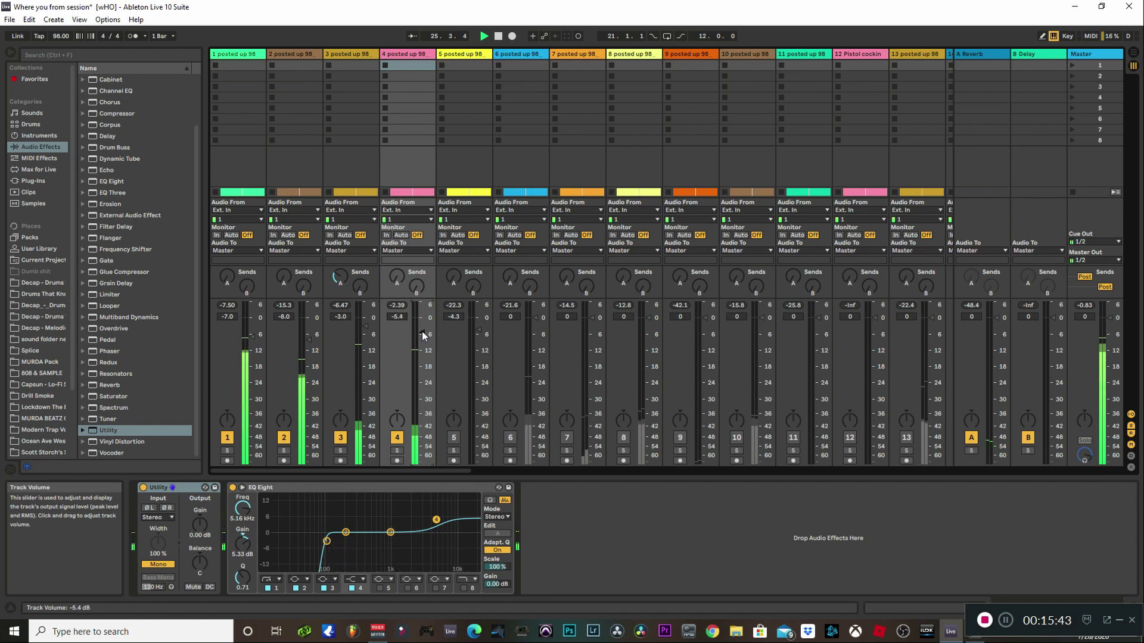
scroll(424, 337, "down", 1)
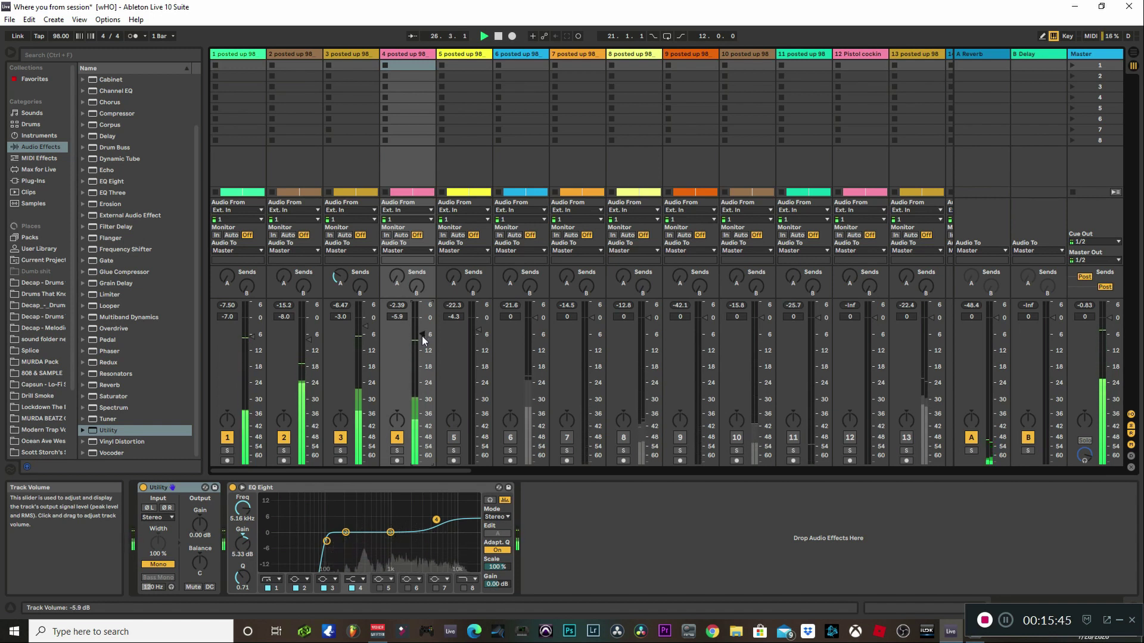
scroll(366, 326, "down", 1)
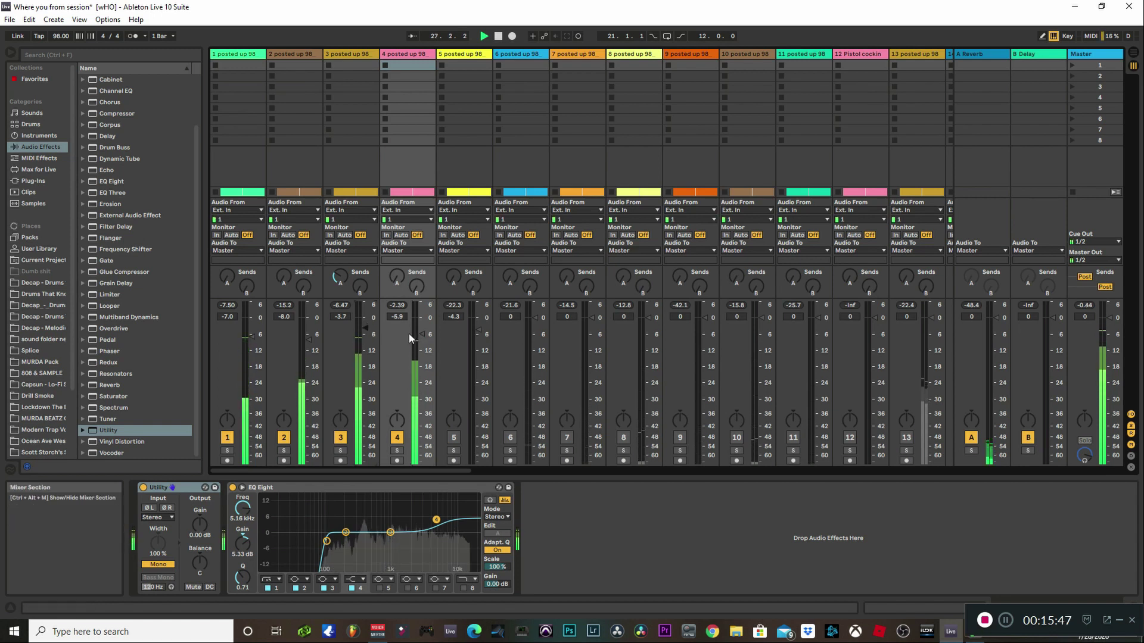
Set track 4's volume to -5.6 dB, check the PAZ Meters on the Master, and replay the mix
scroll(420, 331, "up", 1)
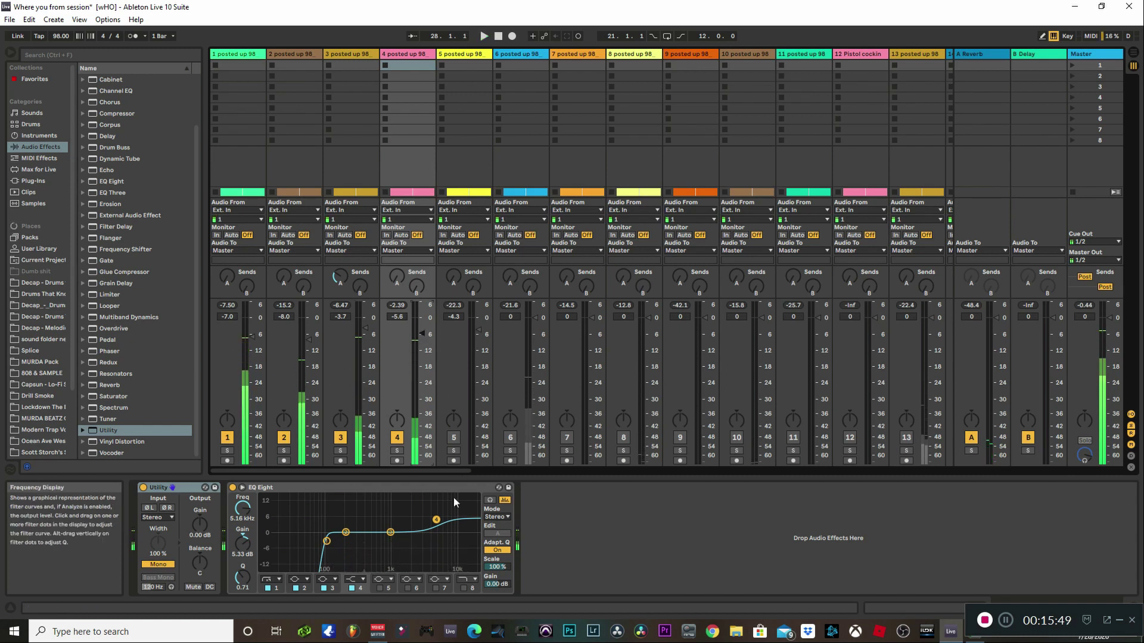
left_click(1081, 55)
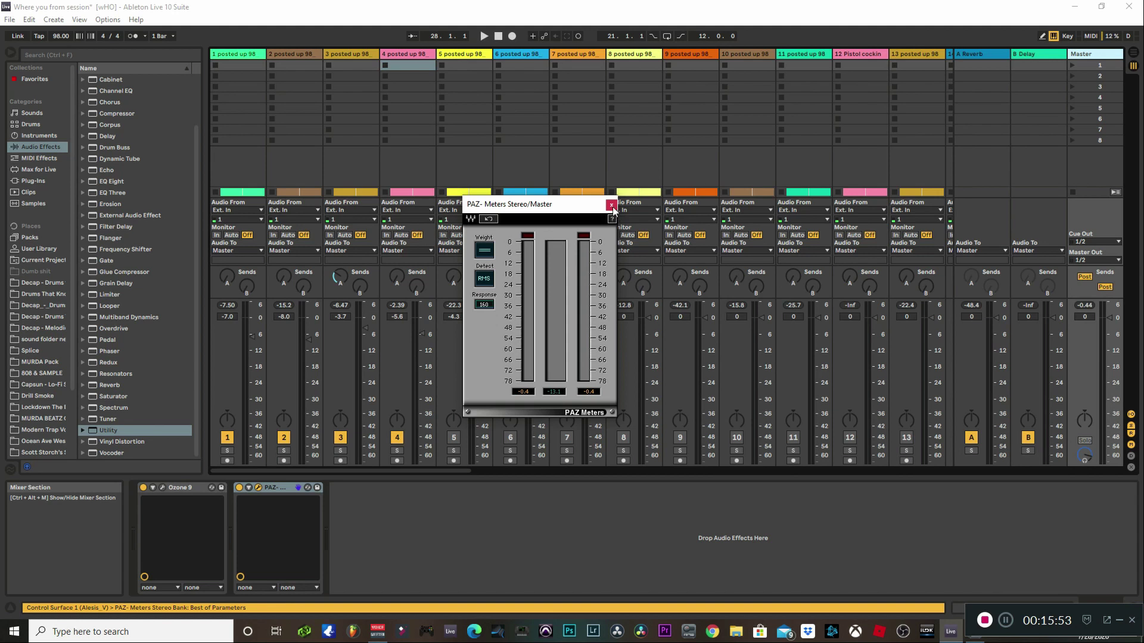
left_click(398, 53)
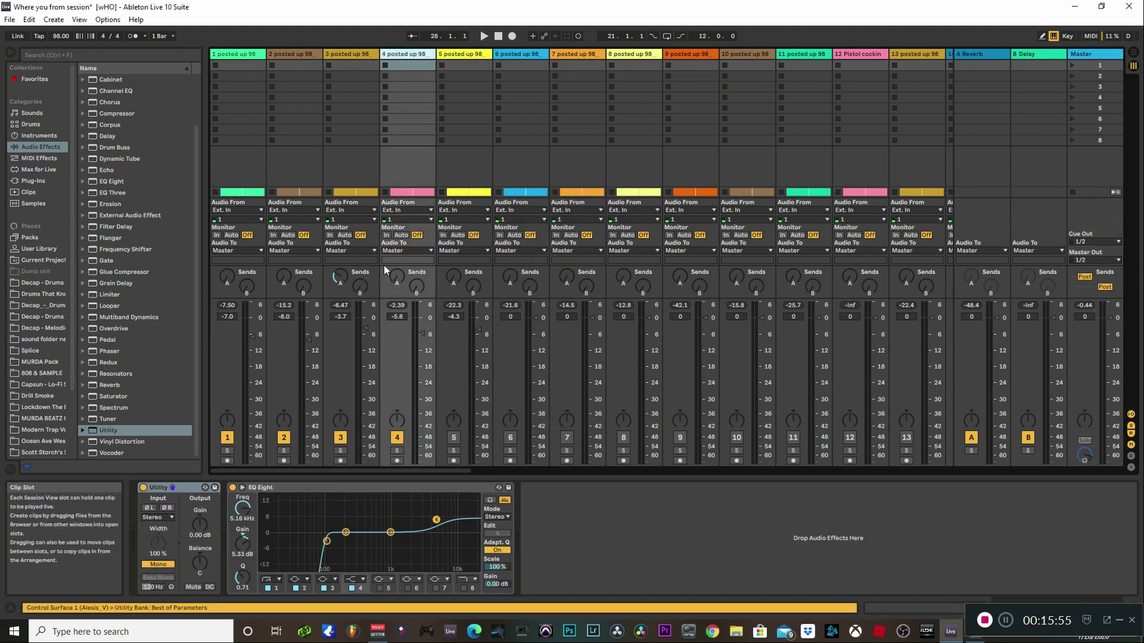
key("space")
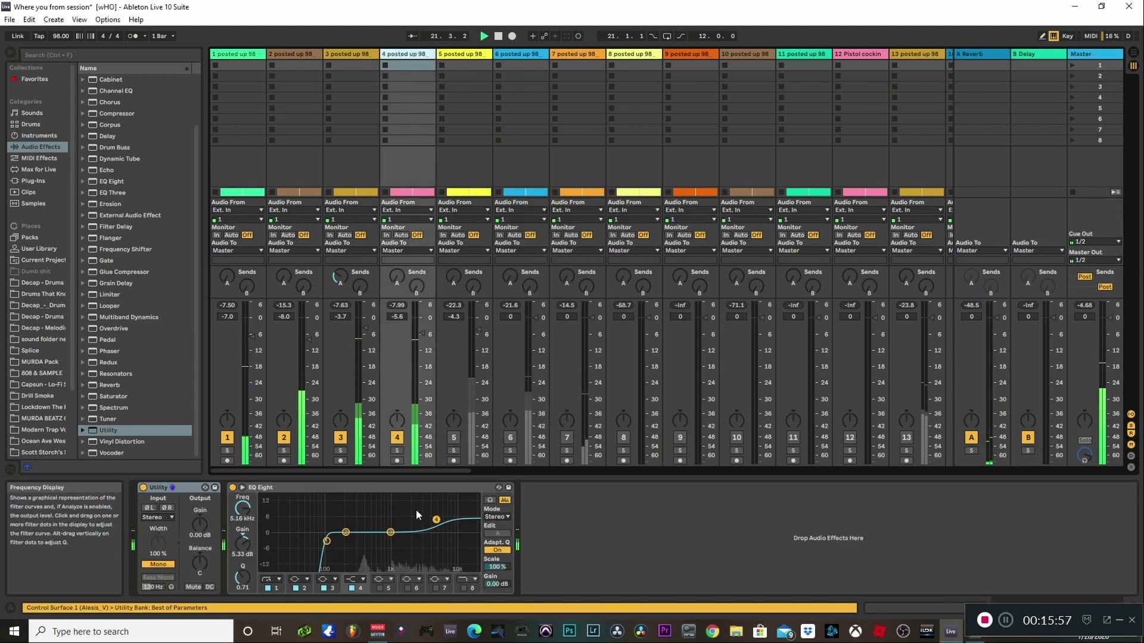
key("space")
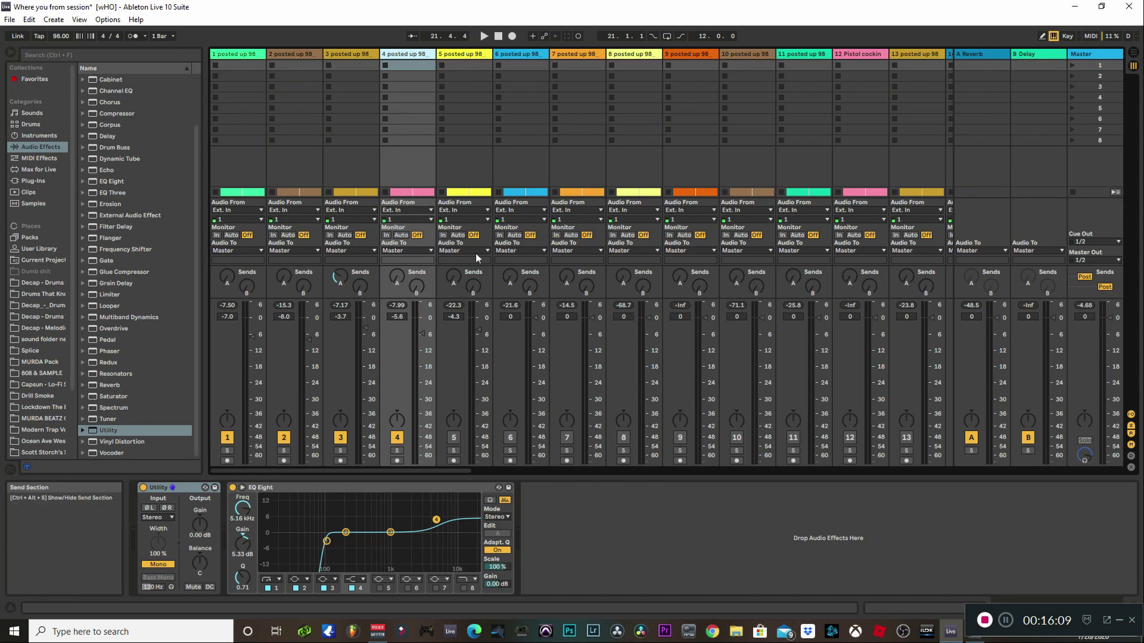
Pan track 5 slightly left and unmute it while the mix plays
left_click(474, 54)
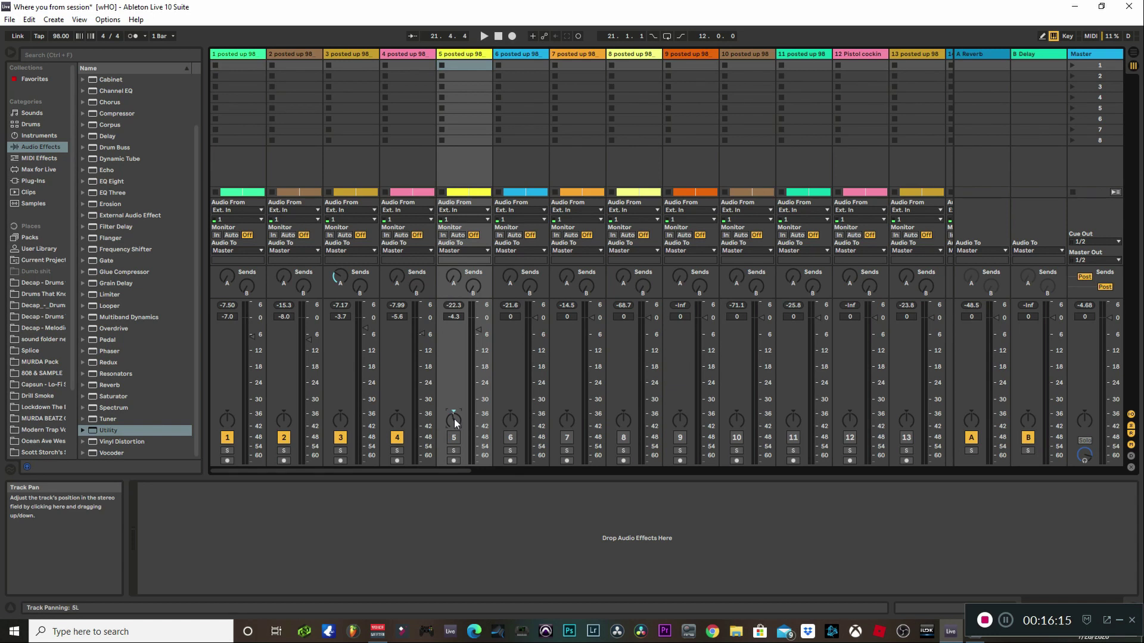
left_click_drag(454, 420, 454, 420)
key("space")
left_click(454, 437)
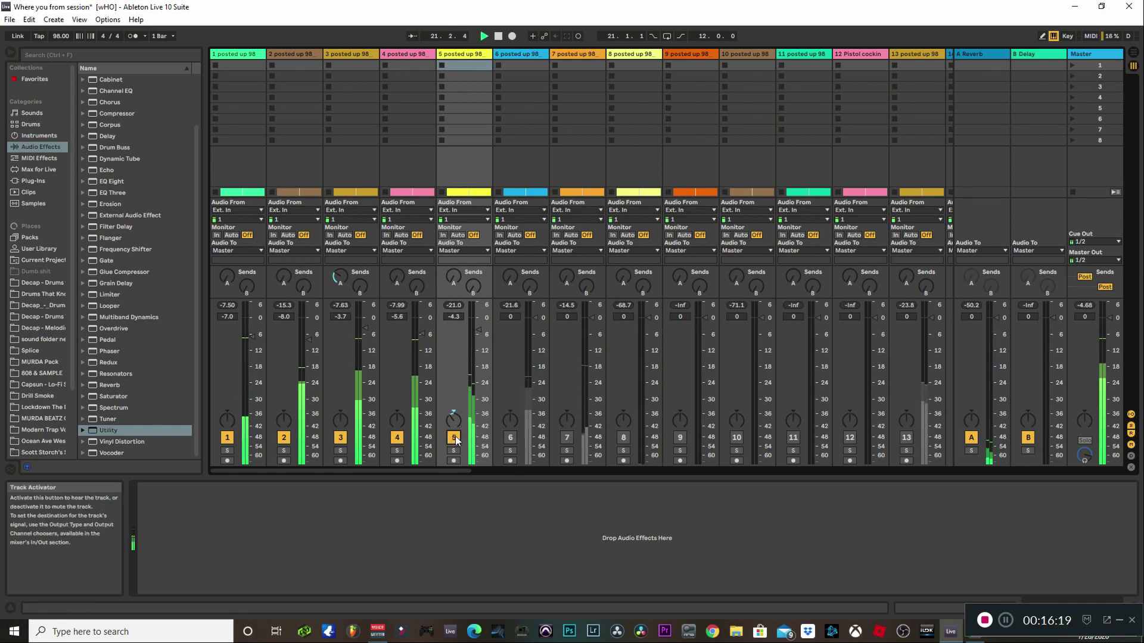
Raise track 5's send to the A Reverb return and set its volume to -4.3 dB during playback
left_click_drag(479, 331, 479, 330)
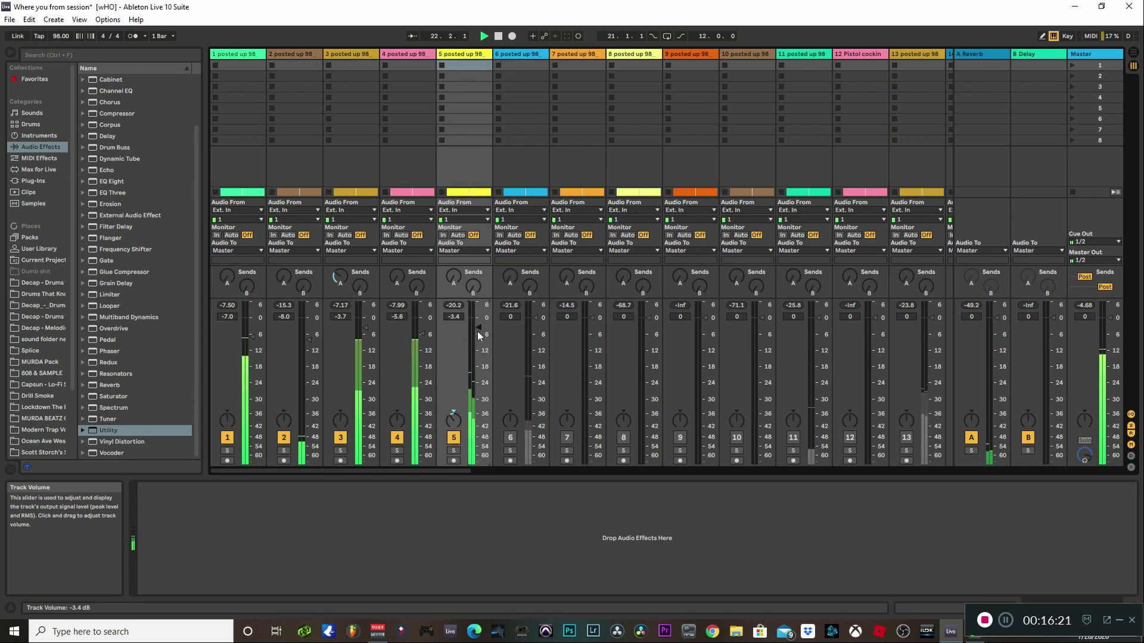
left_click_drag(454, 278, 454, 277)
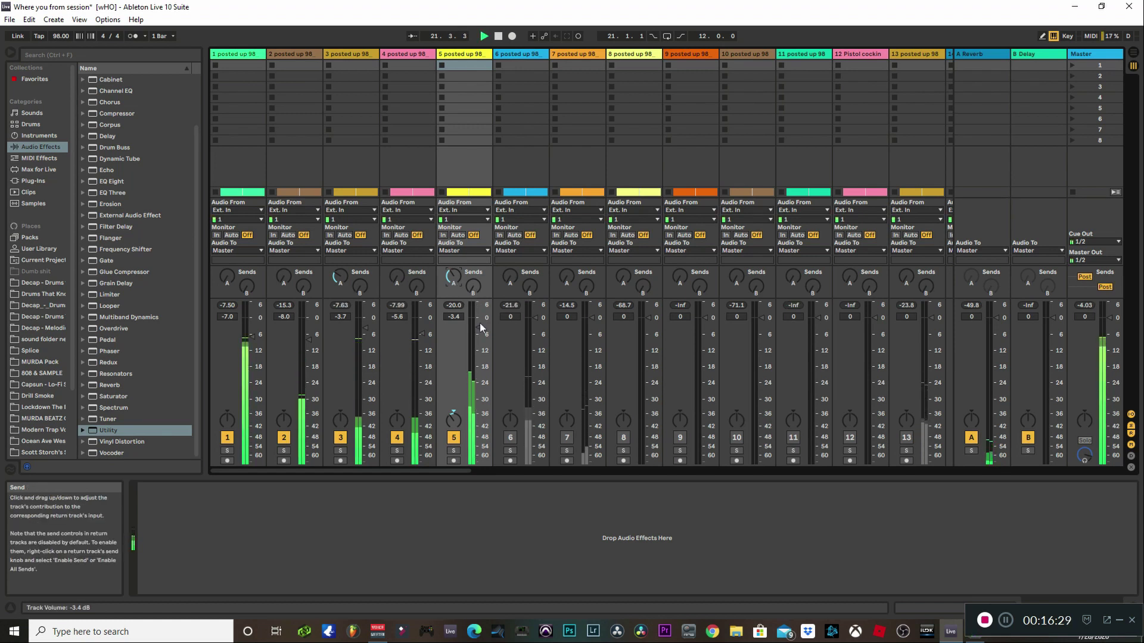
left_click_drag(480, 322, 480, 331)
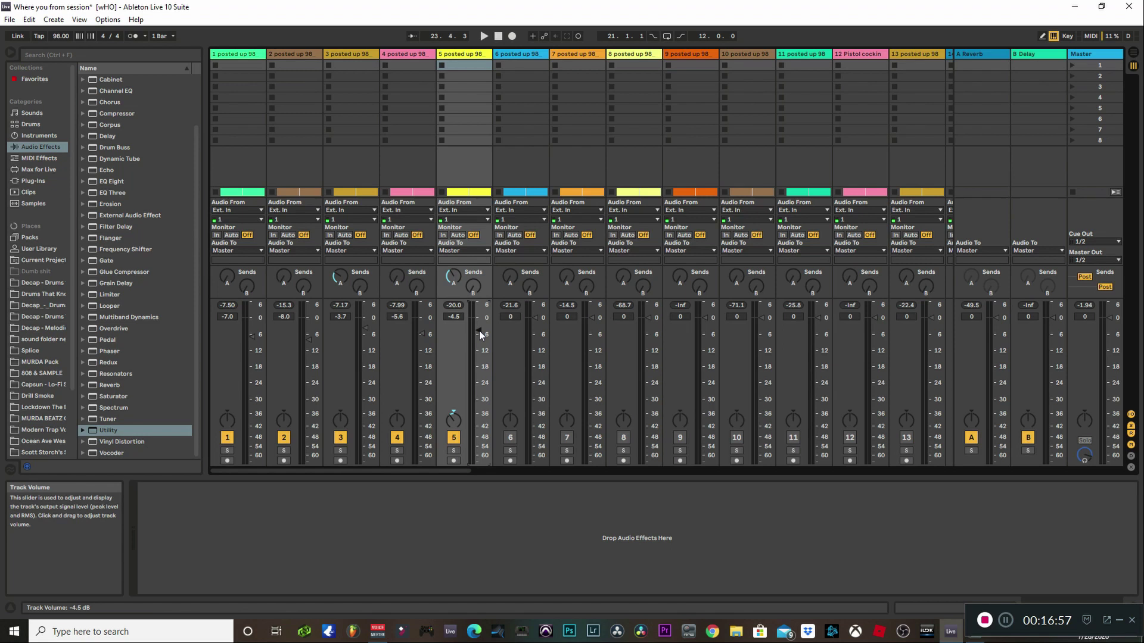
key("space")
left_click_drag(479, 331, 479, 329)
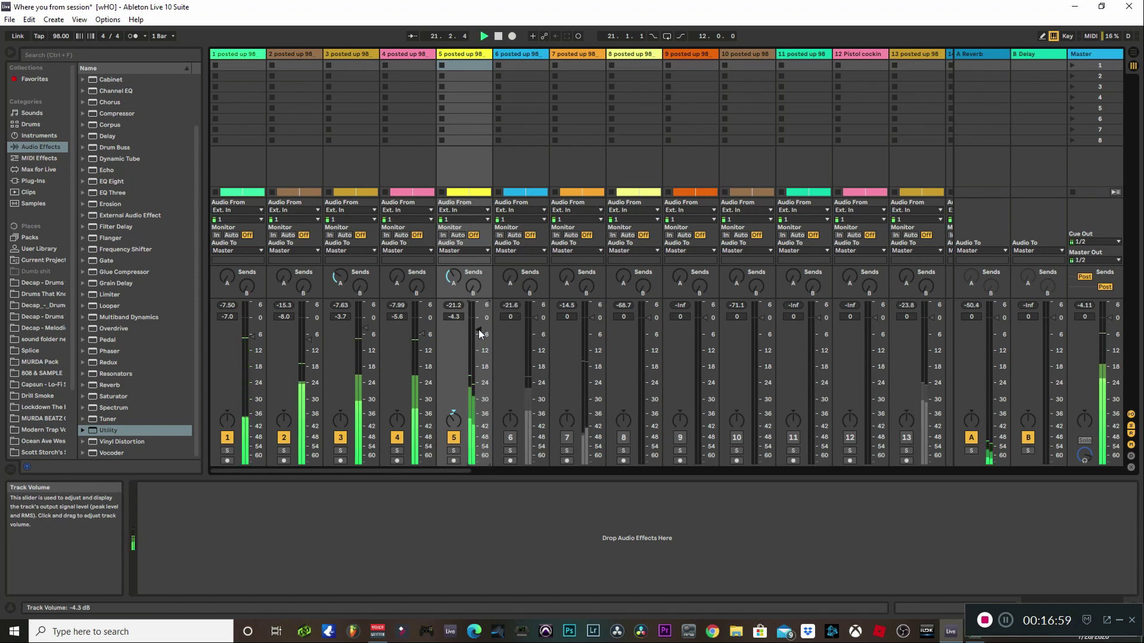
key("space")
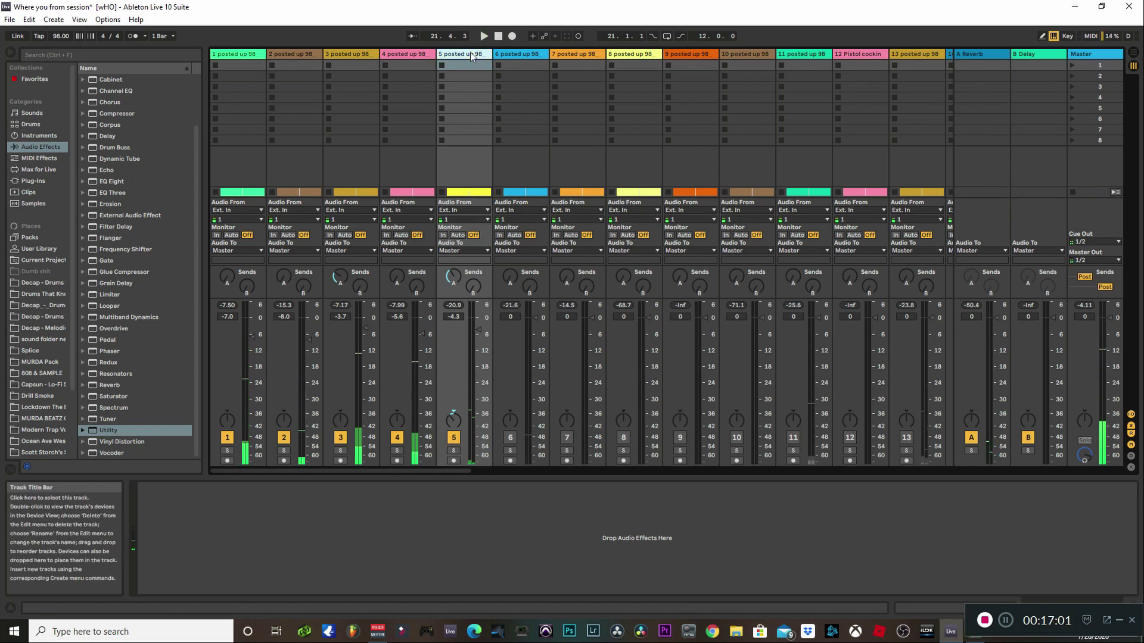
Put a copy of track 4's EQ Eight on track 5 and add a Utility after it, switched to Mono
left_click_drag(108, 181, 319, 531)
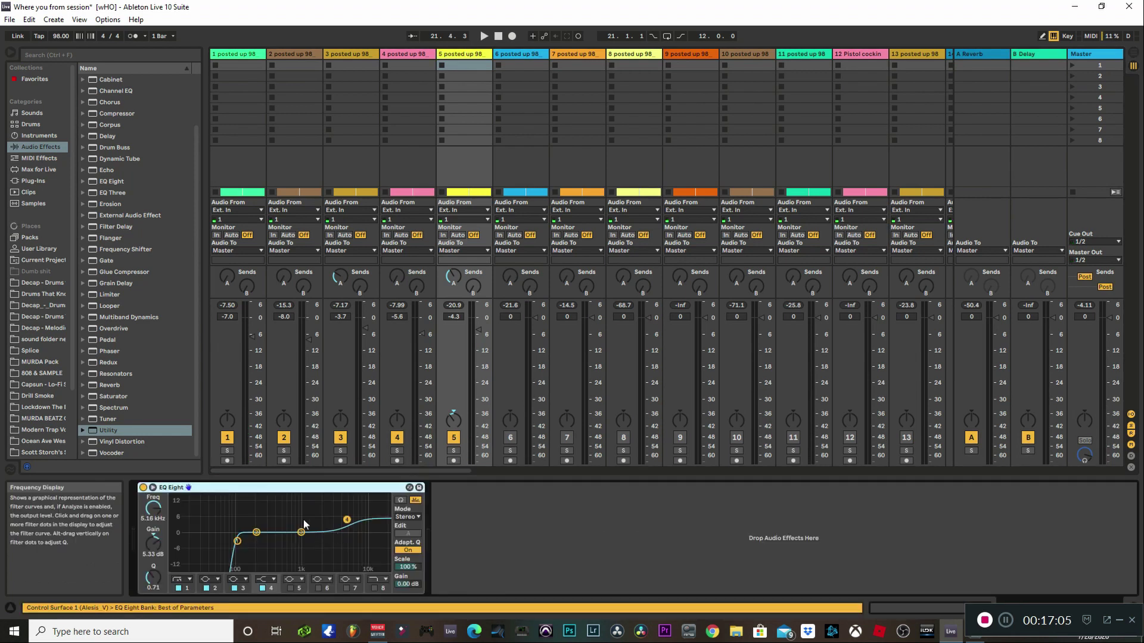
left_click_drag(122, 431, 135, 435)
left_click_drag(466, 520, 468, 527)
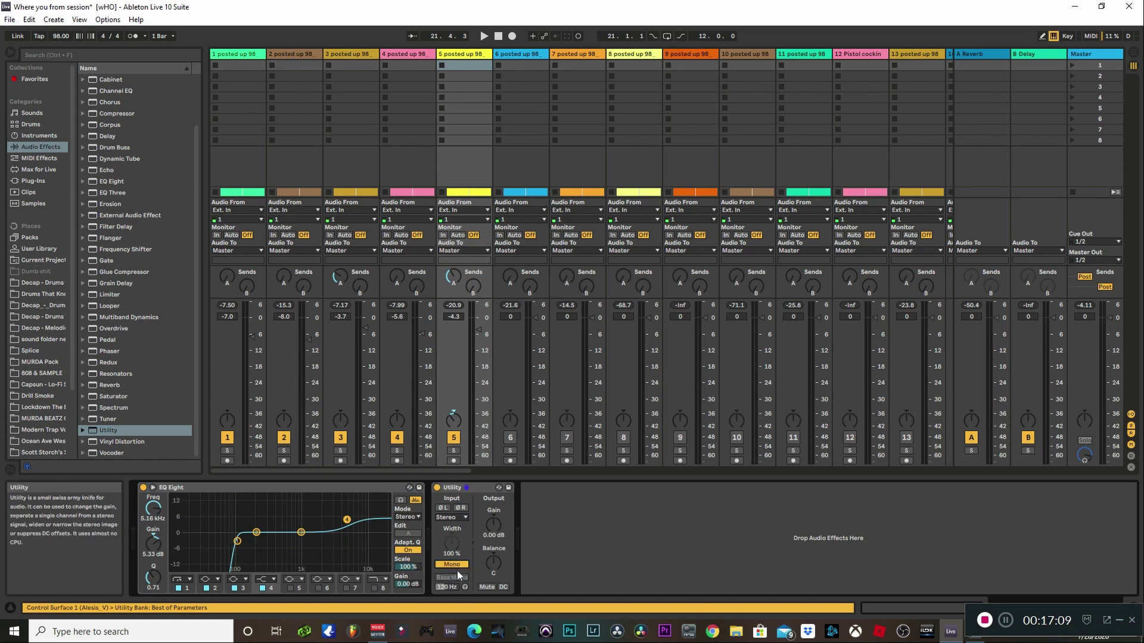
Play the mix and lower track 5's volume to -6.0 dB
key("space")
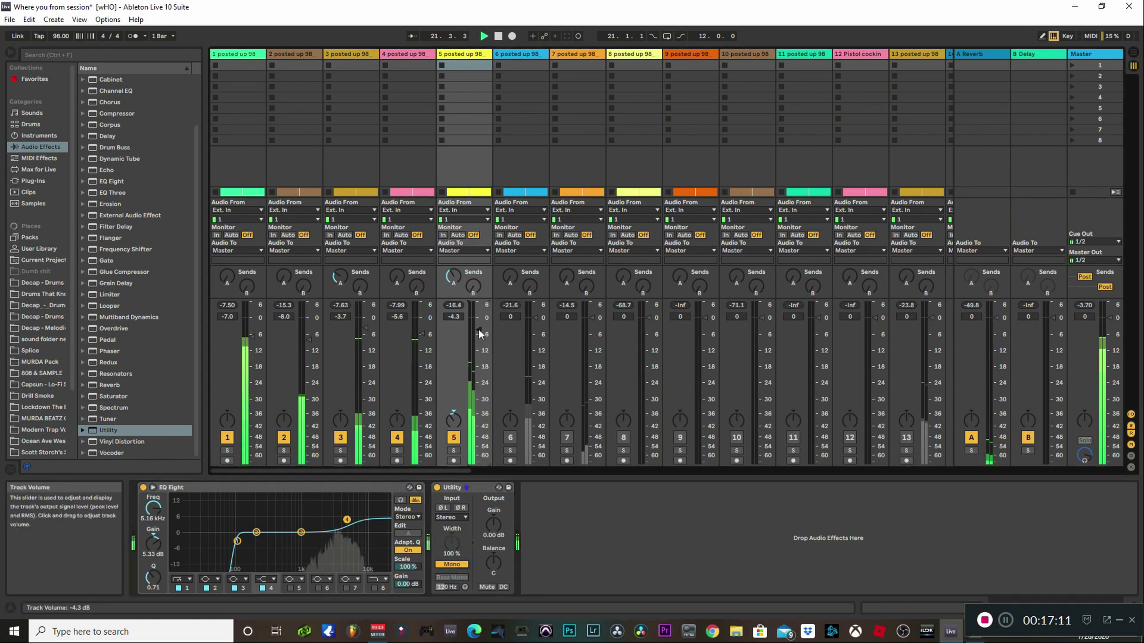
scroll(480, 334, "down", 2)
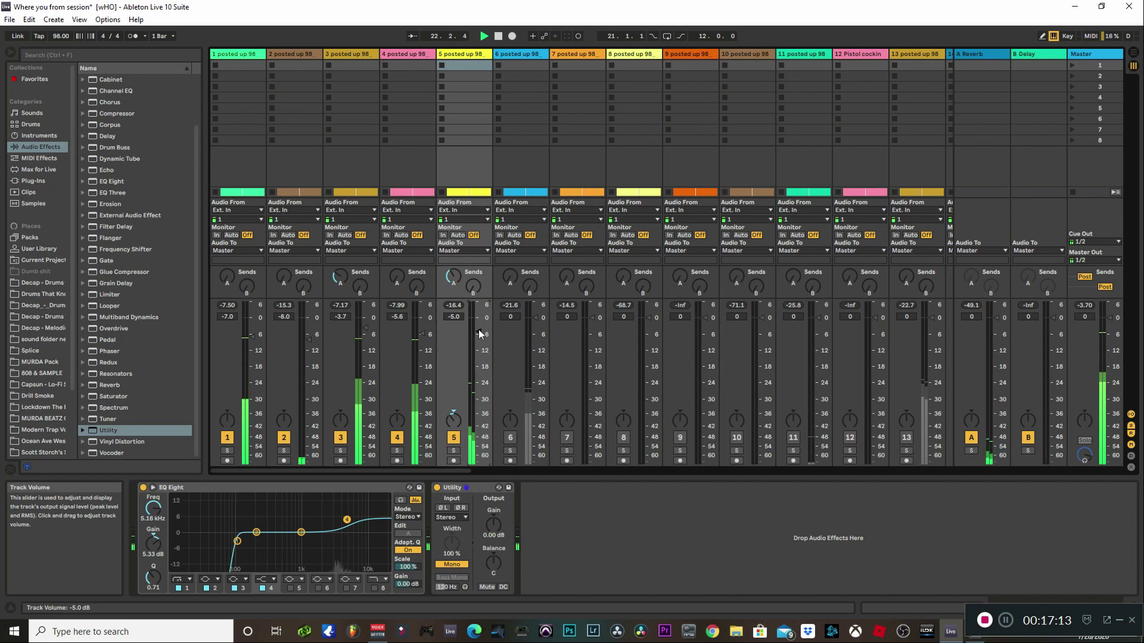
scroll(480, 334, "down", 2)
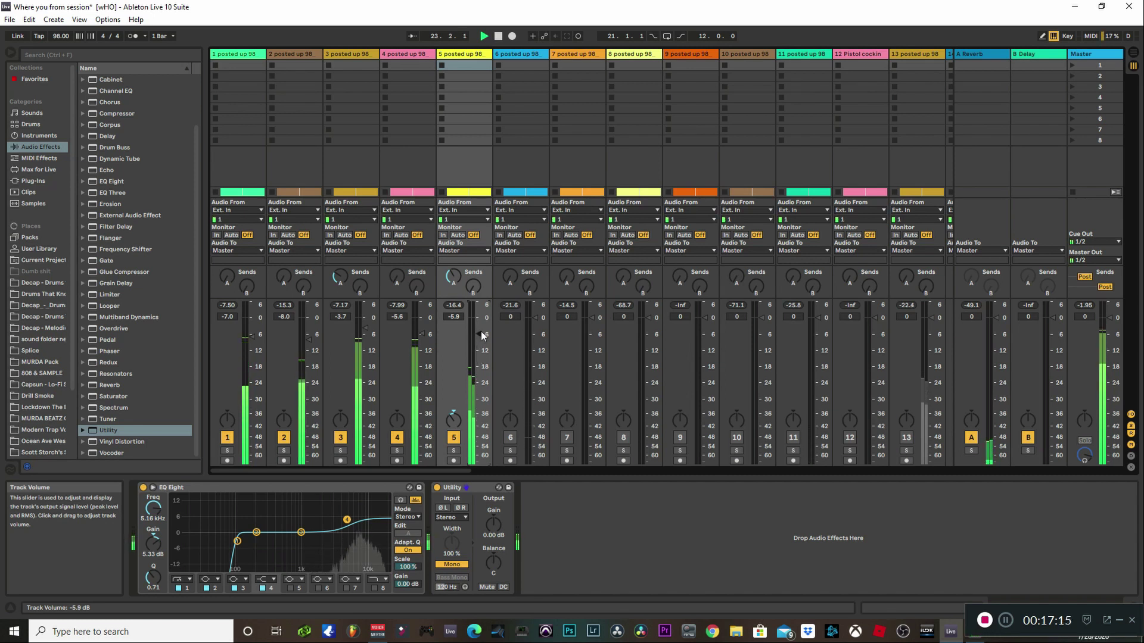
scroll(480, 334, "down", 1)
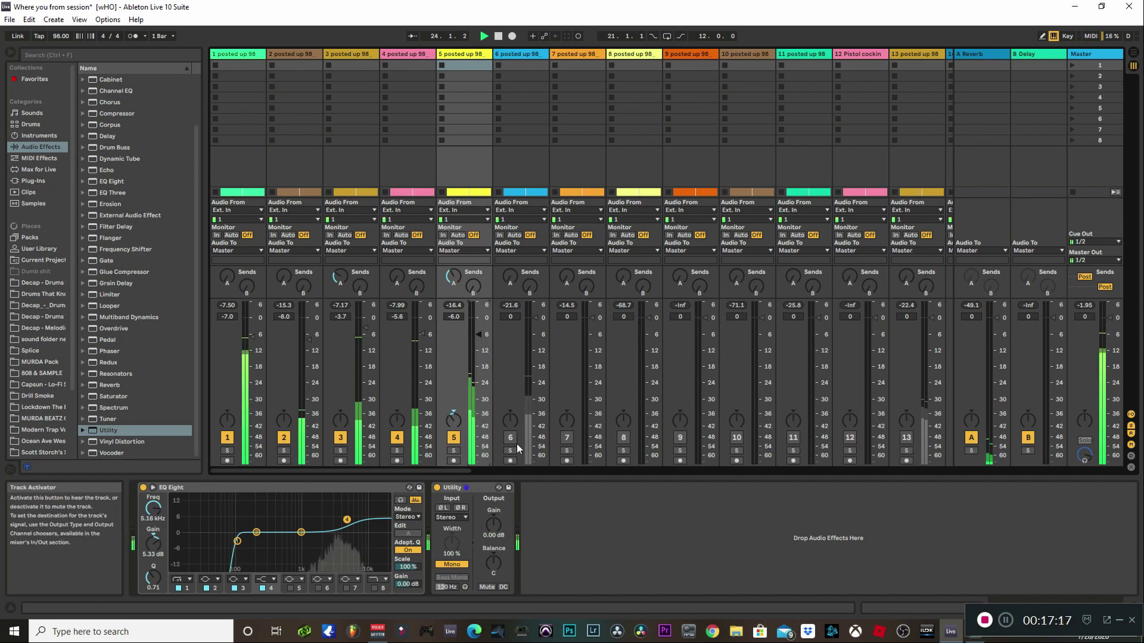
key("space")
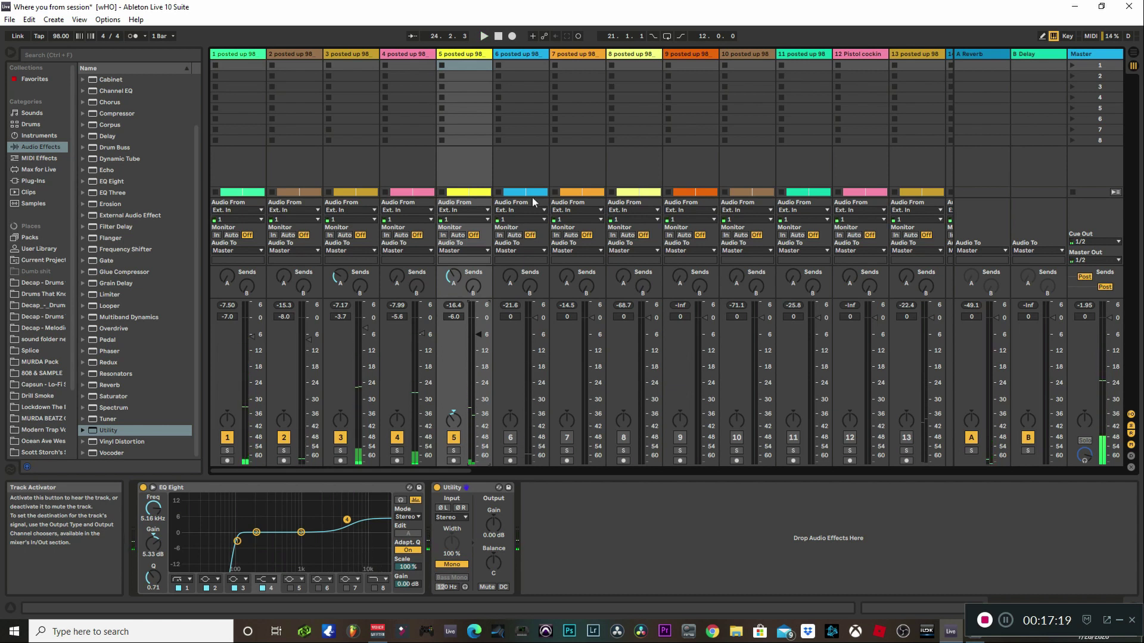
Select track 6 and unmute it while the mix plays
left_click(517, 67)
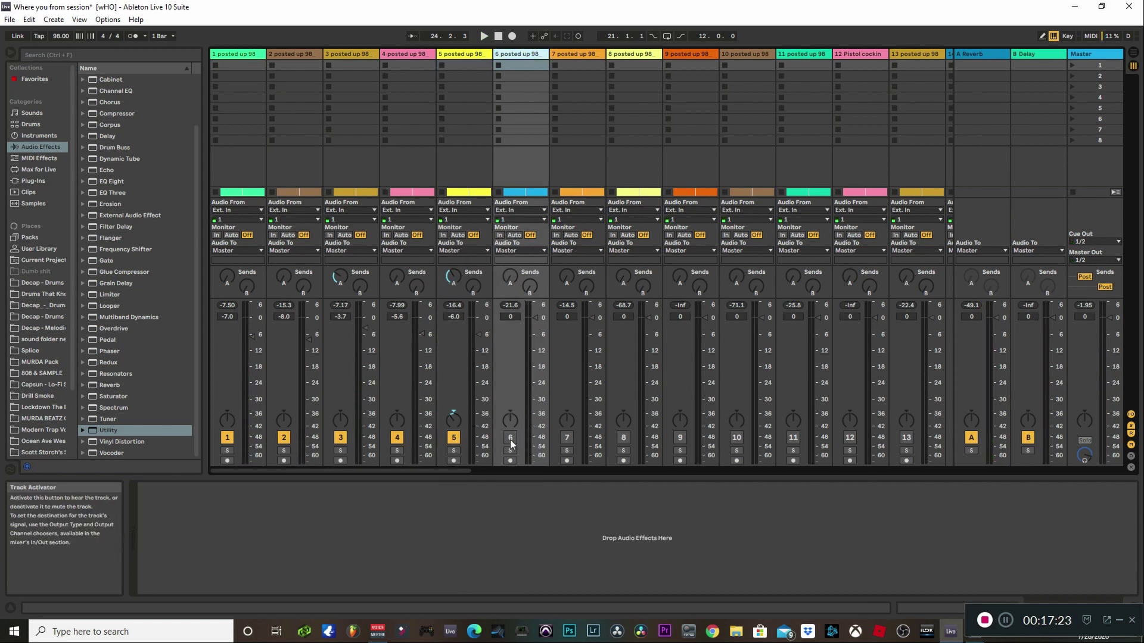
key("space")
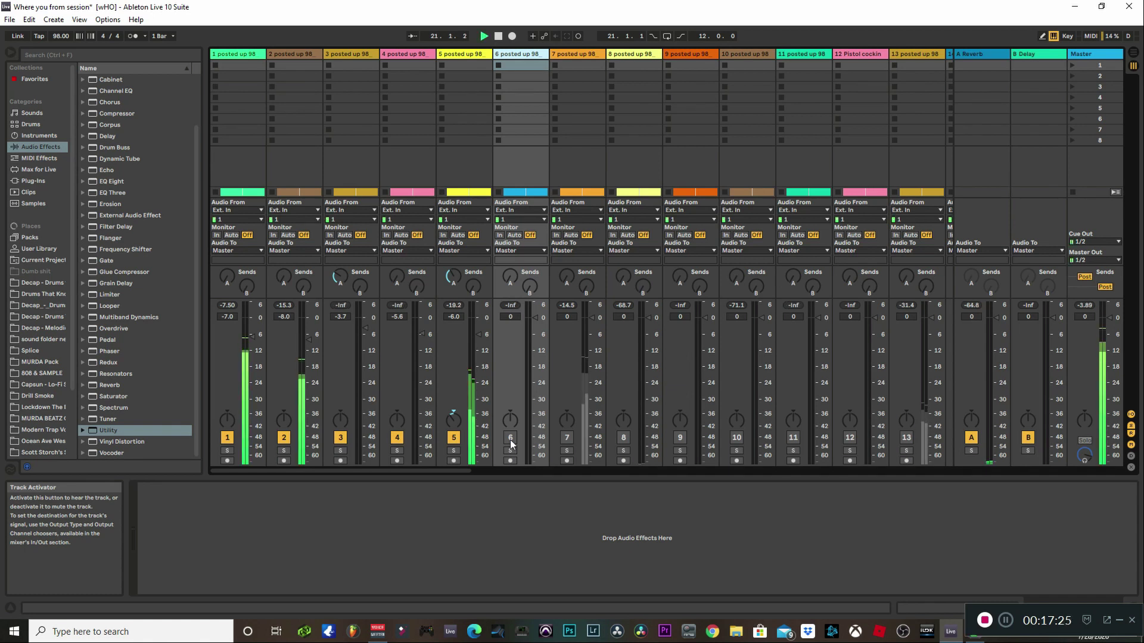
left_click(510, 438)
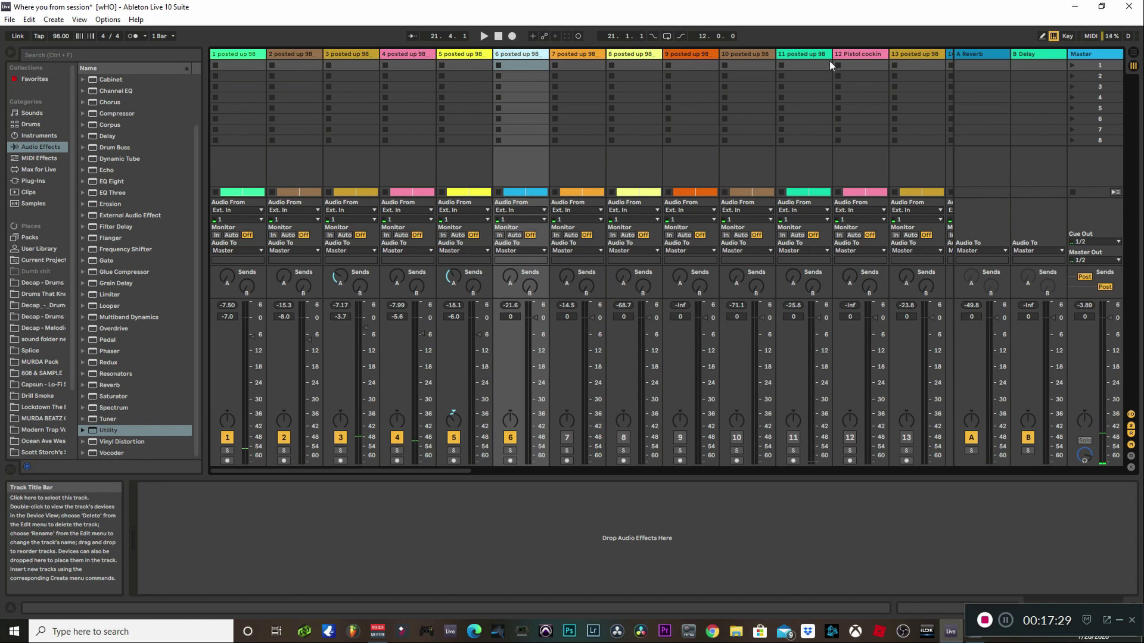
On the B Delay return, set the left and right delay times to 4 sixteenths and the feedback to 27%
left_click(1033, 55)
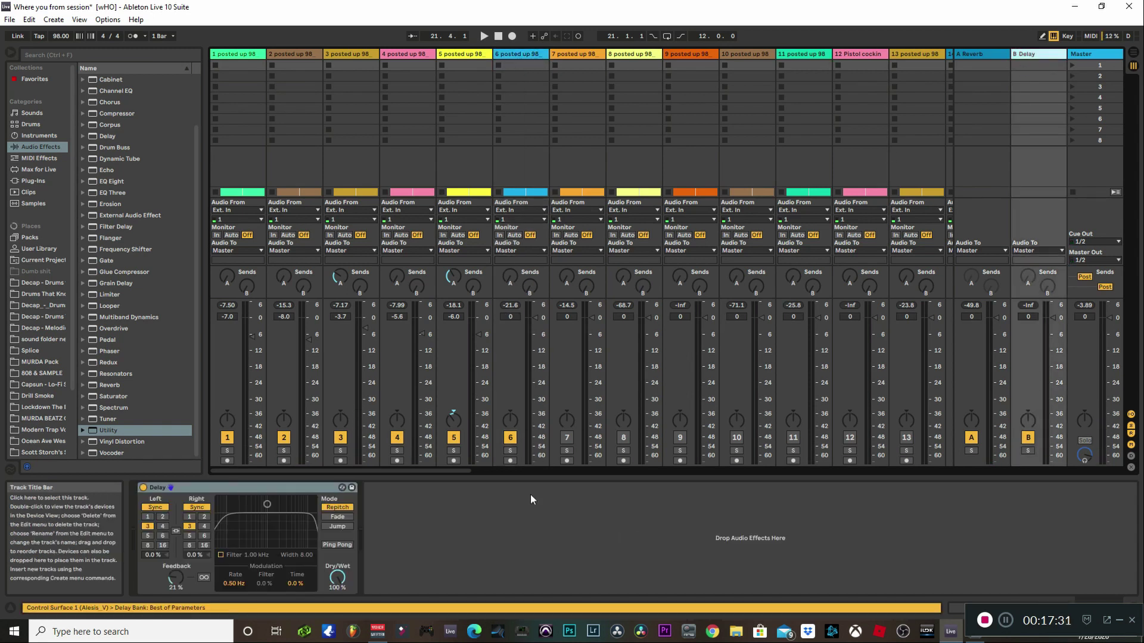
left_click(162, 526)
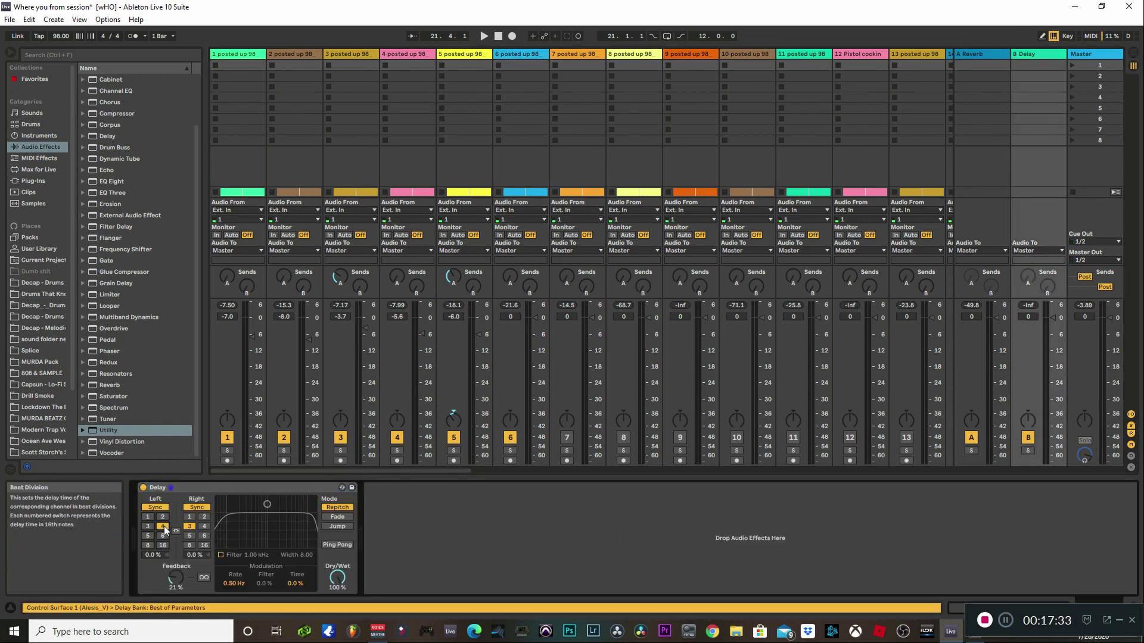
left_click(205, 527)
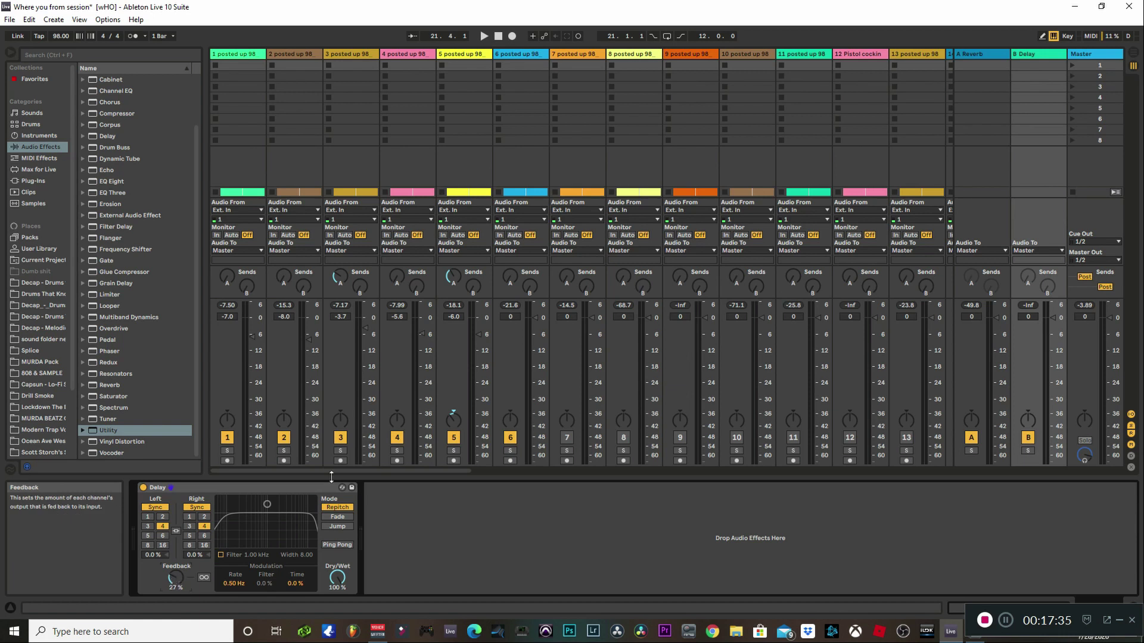
Copy the same EQ Eight onto track 6 and lower the track's volume to -1.7 dB during playback
left_click(521, 66)
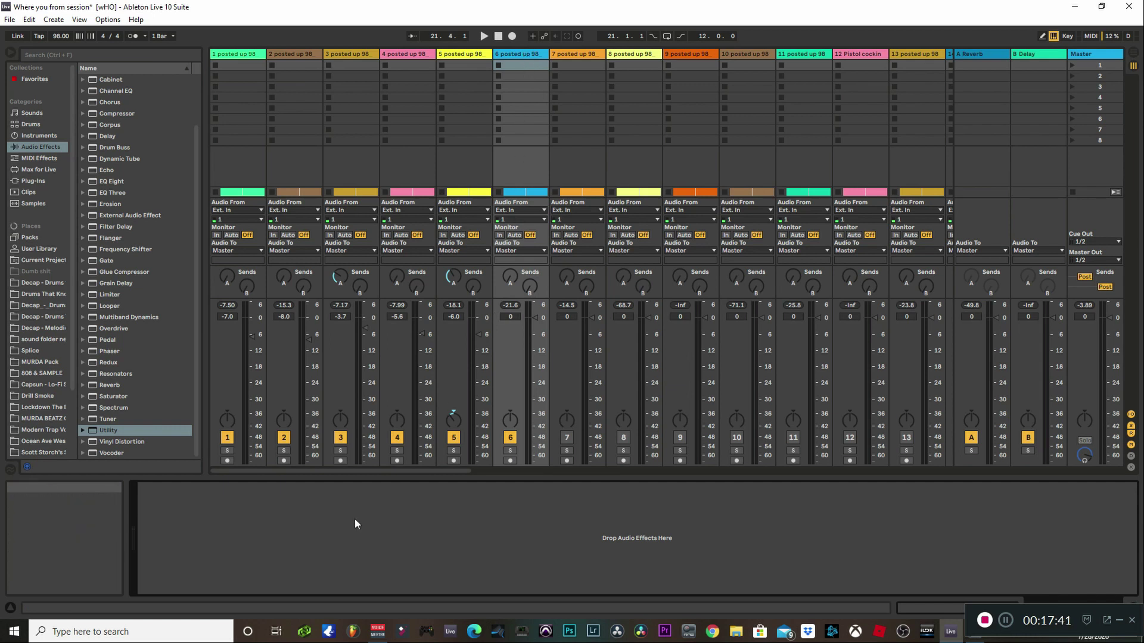
left_click(250, 515)
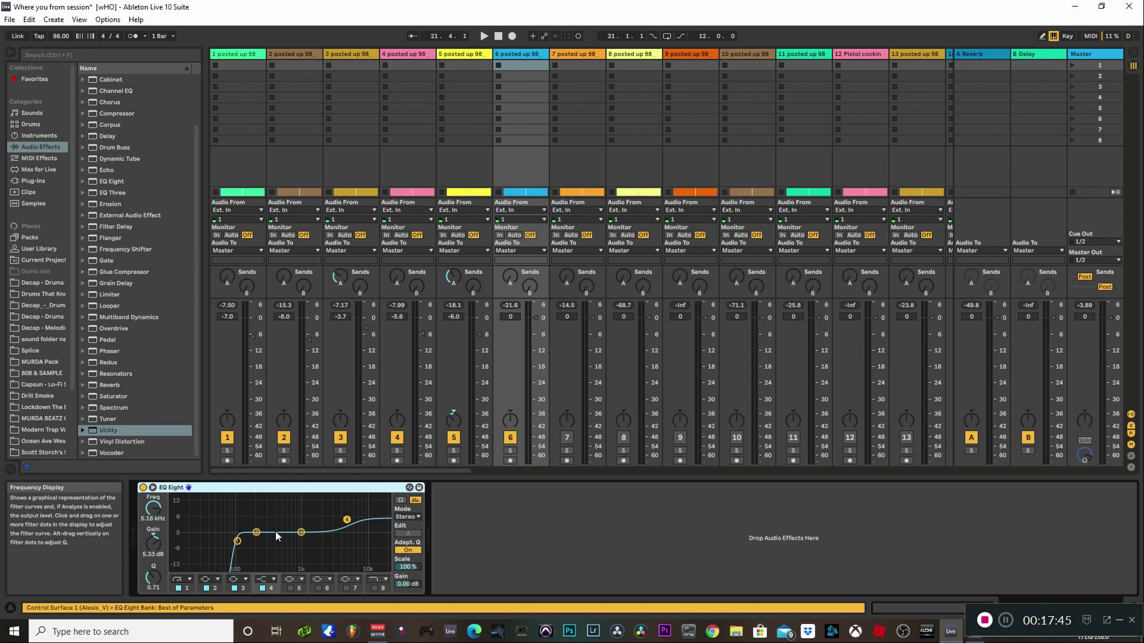
key("space")
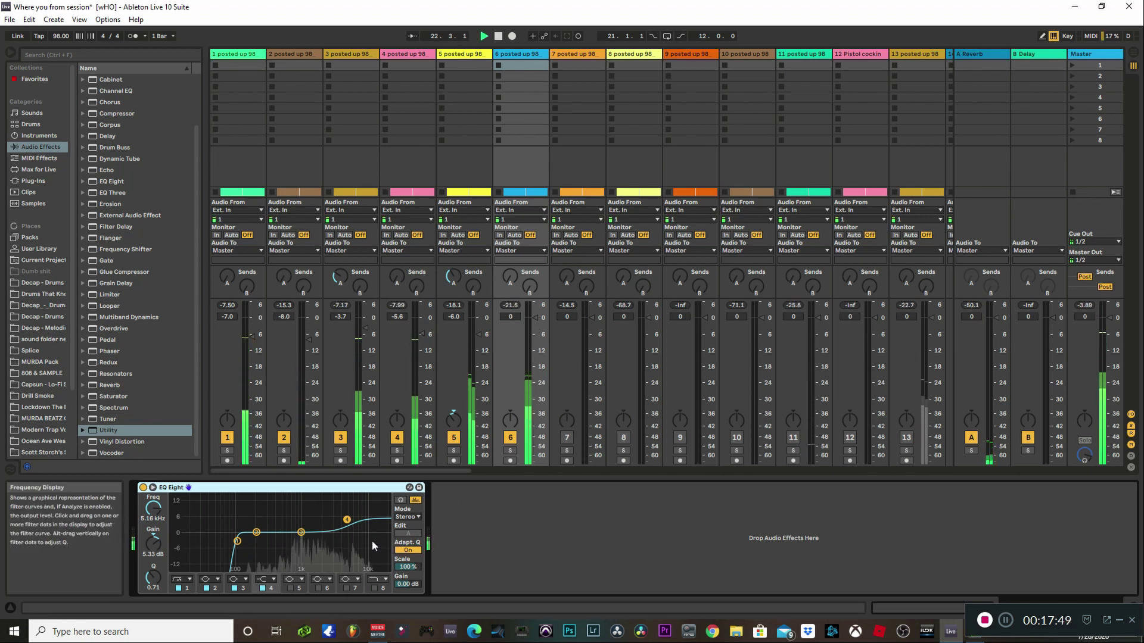
scroll(535, 317, "down", 3)
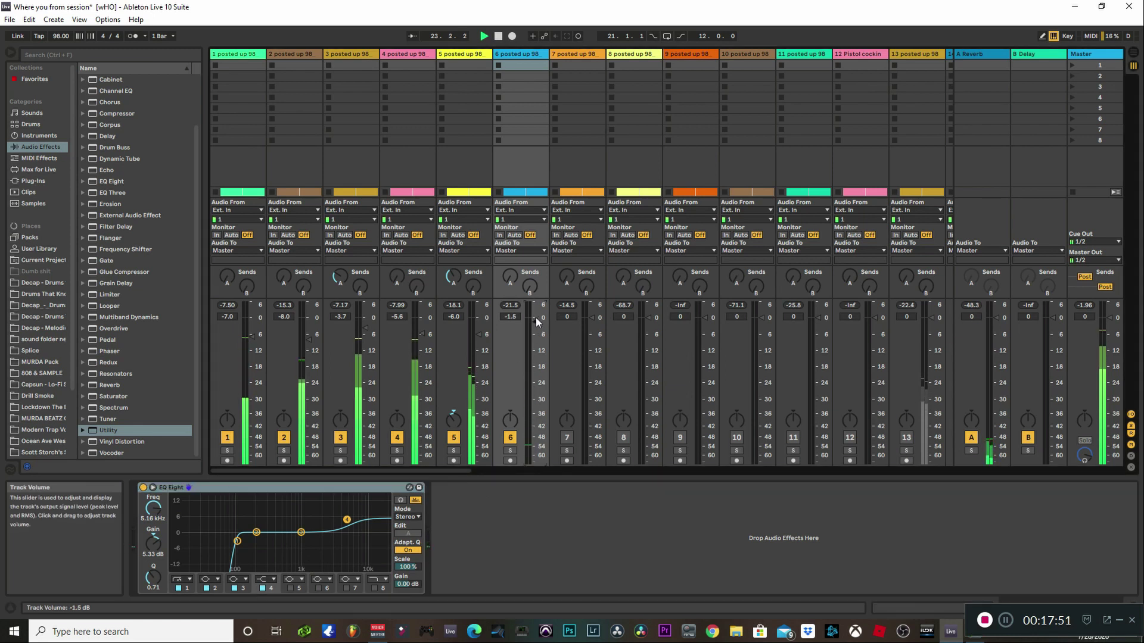
scroll(535, 317, "up", 1)
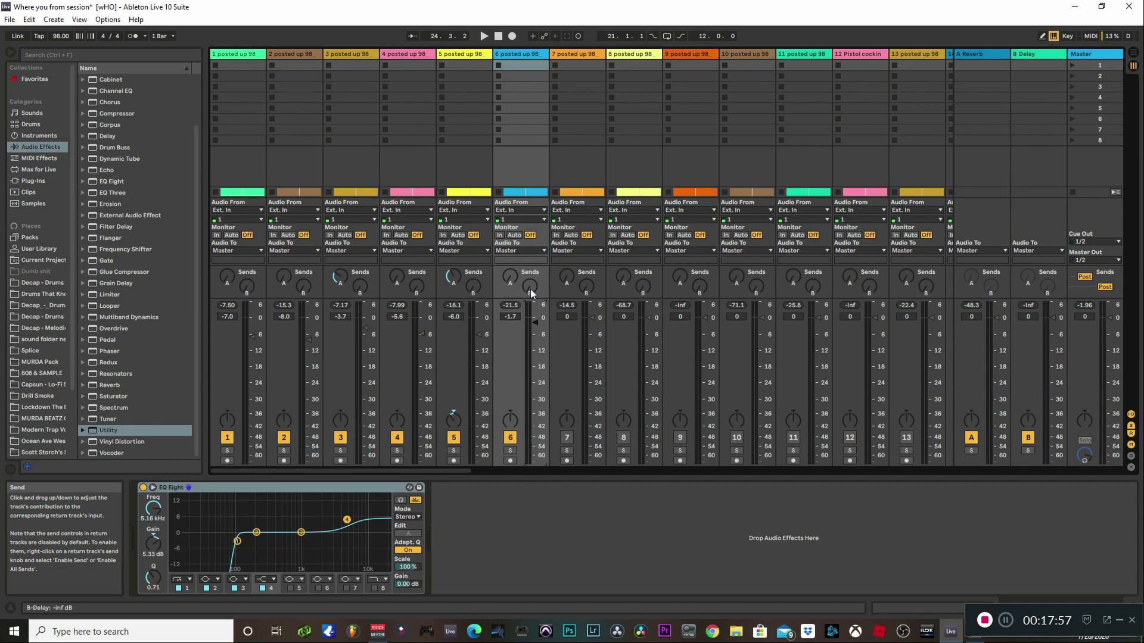
While replaying the mix, raise track 6's send to the B Delay return and set its volume to -2.6 dB
key("space")
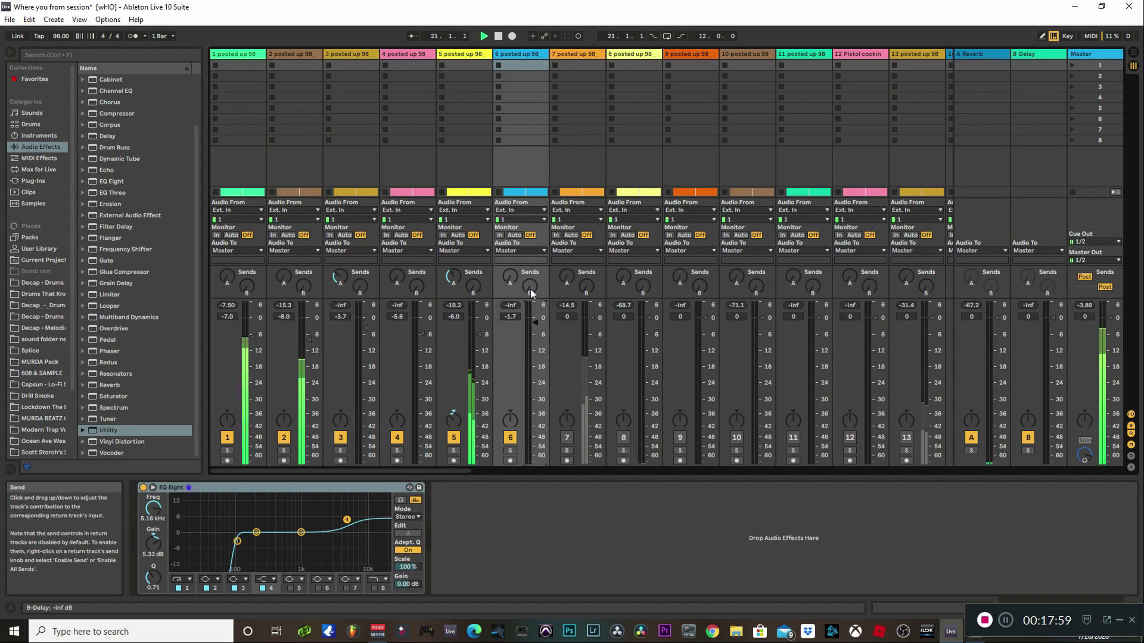
scroll(530, 288, "up", 3)
scroll(532, 290, "up", 1)
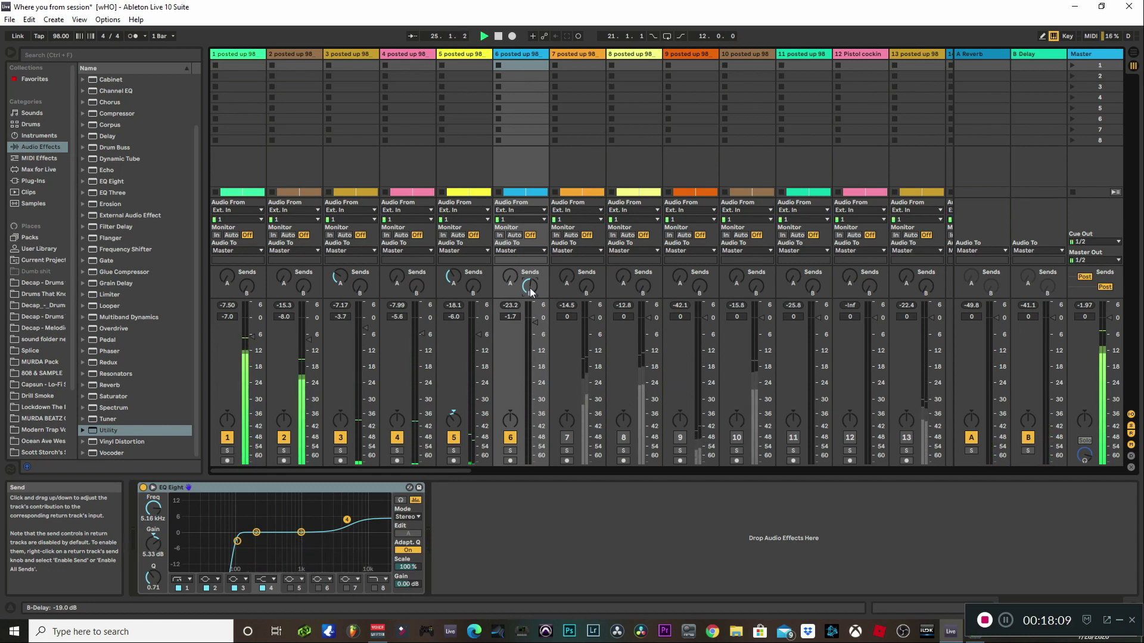
left_click_drag(530, 288, 527, 295)
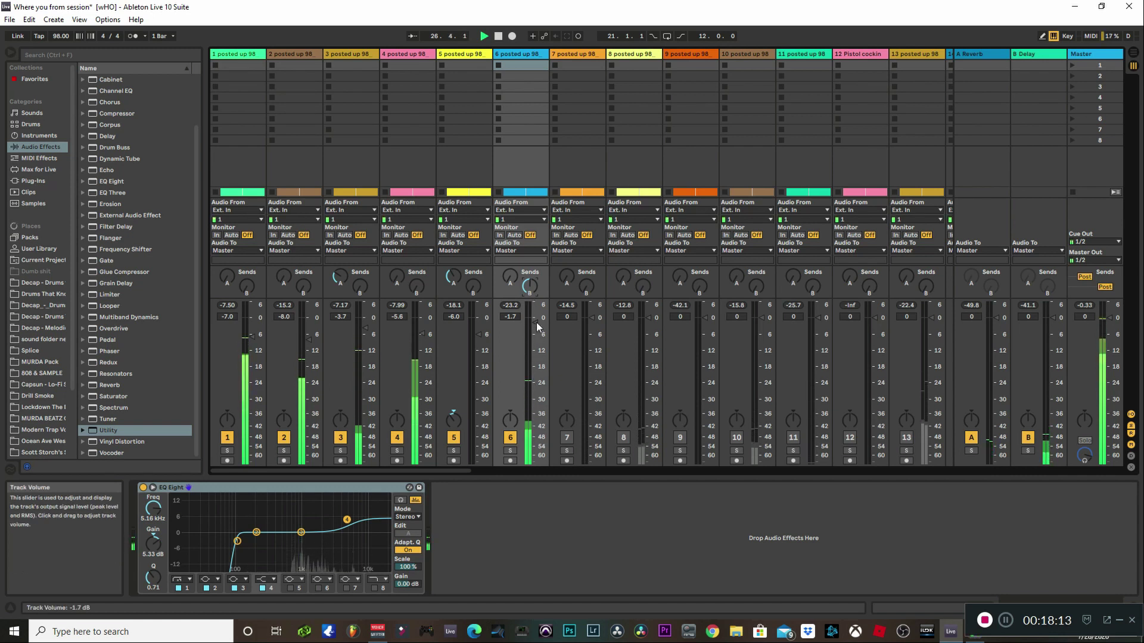
left_click_drag(536, 321, 535, 324)
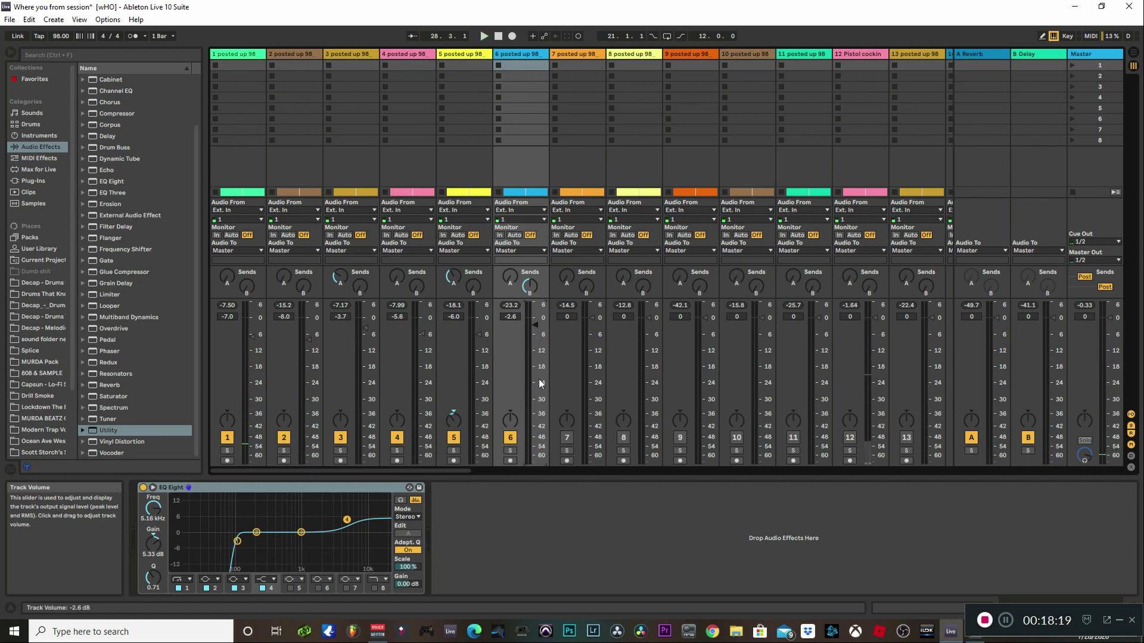
Select and unmute track 7 while the mix plays and lower its volume to -5.4 dB
left_click(578, 54)
key("space")
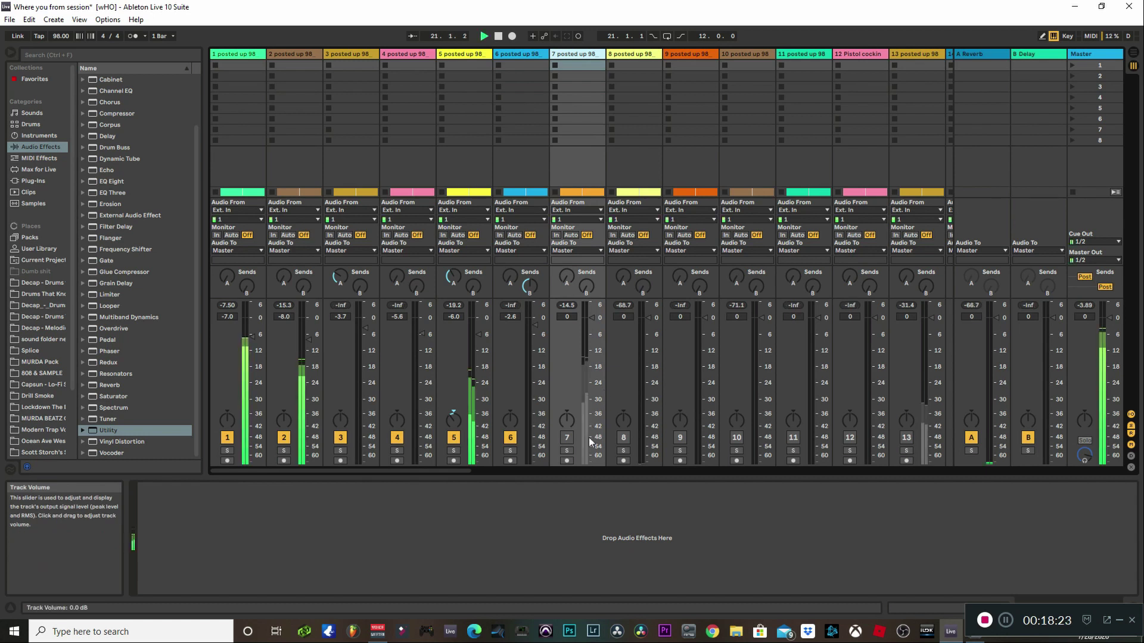
left_click(567, 438)
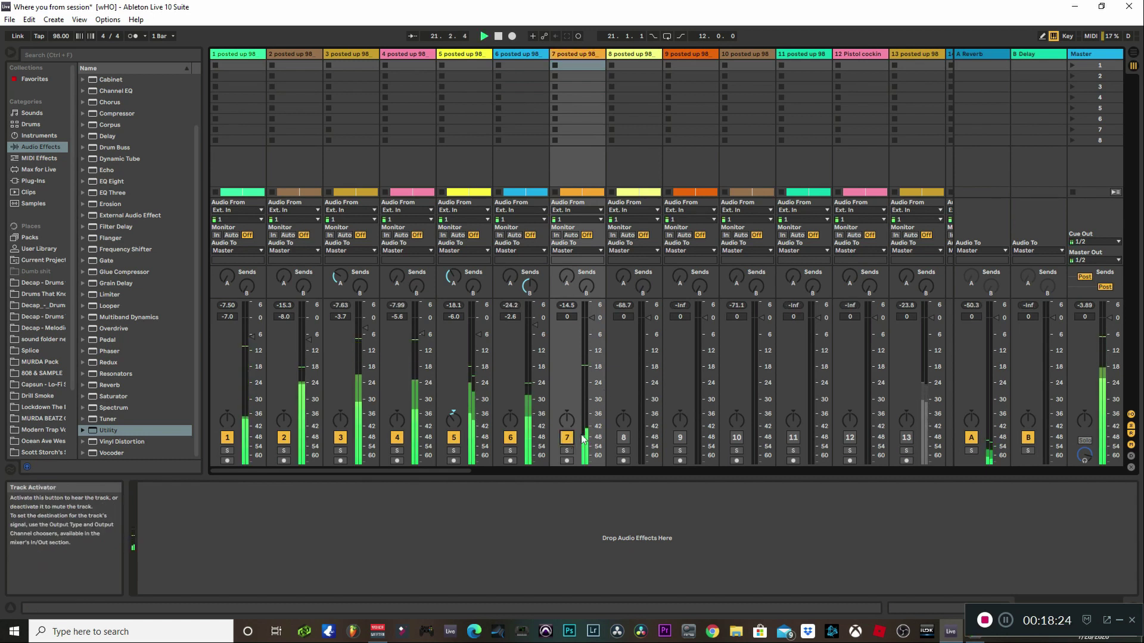
left_click(594, 324)
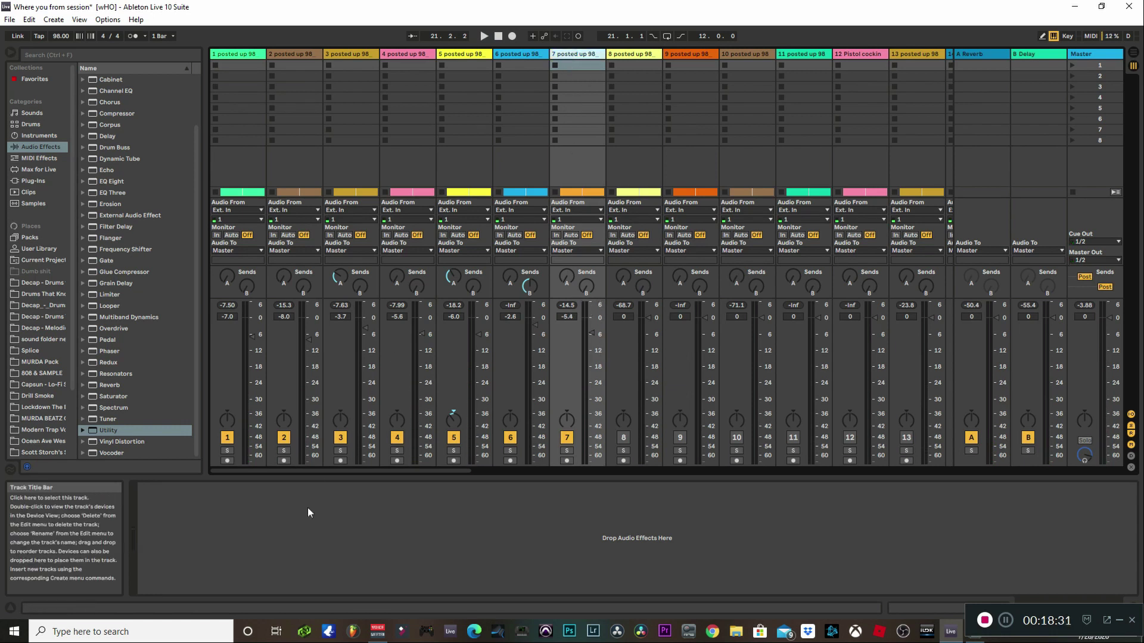
Copy the same EQ Eight onto track 7 and lower the track's volume to -6.5 dB during playback
right_click(257, 534)
left_click(285, 539)
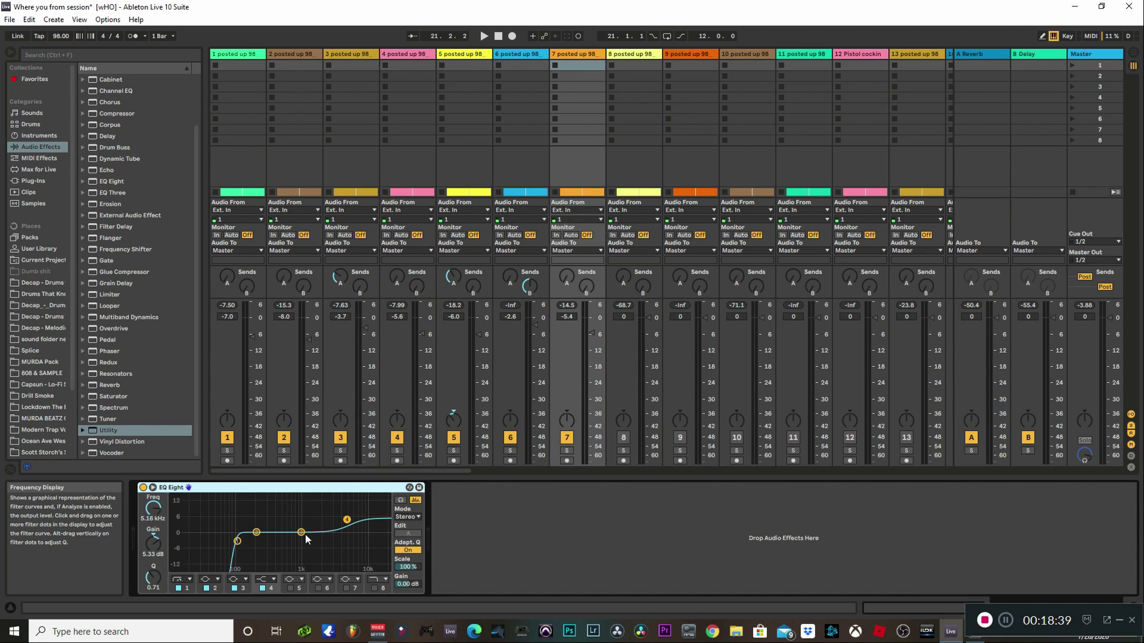
key("space")
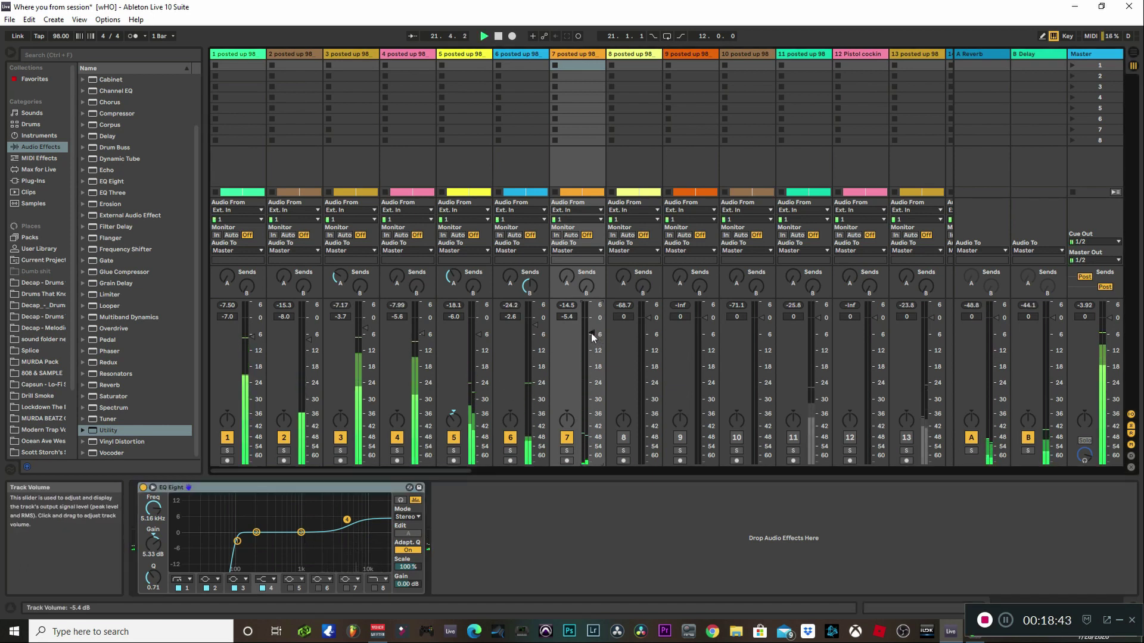
left_click_drag(591, 334, 592, 335)
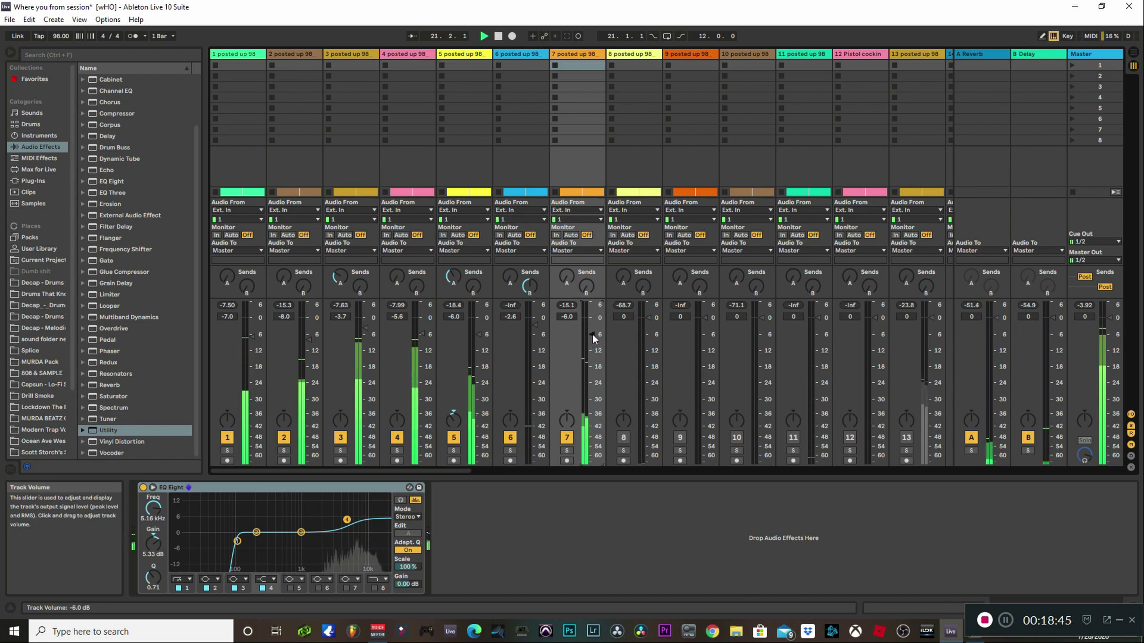
left_click_drag(593, 334, 591, 336)
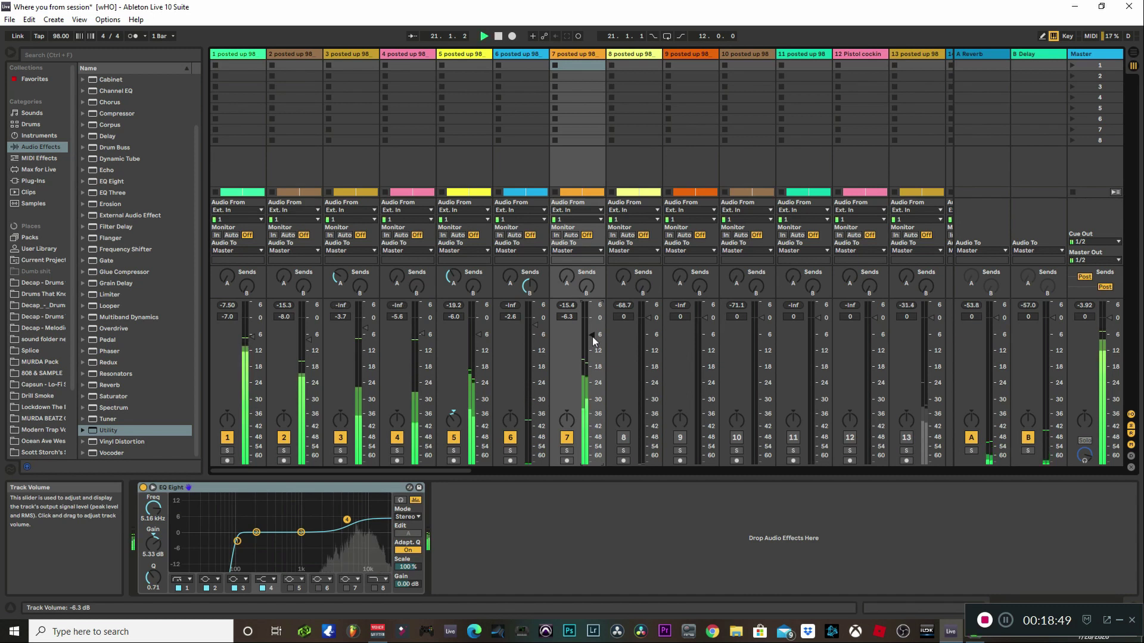
left_click_drag(593, 341, 595, 338)
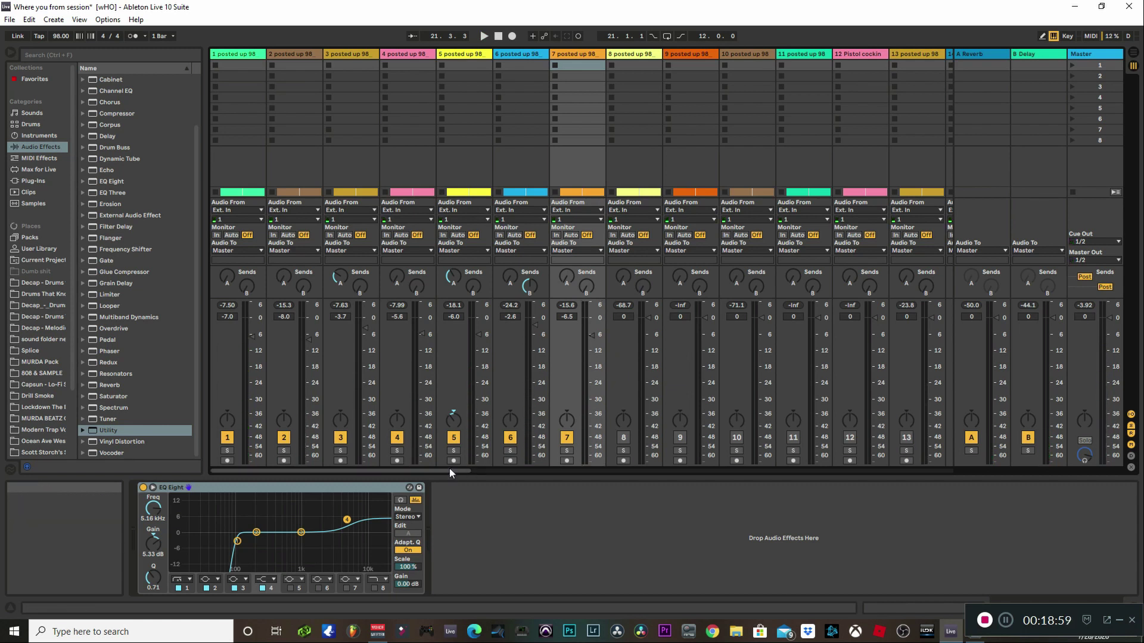
Replay the mix and unmute track 11
left_click_drag(449, 468, 513, 473)
scroll(518, 471, "left", 1)
key("space")
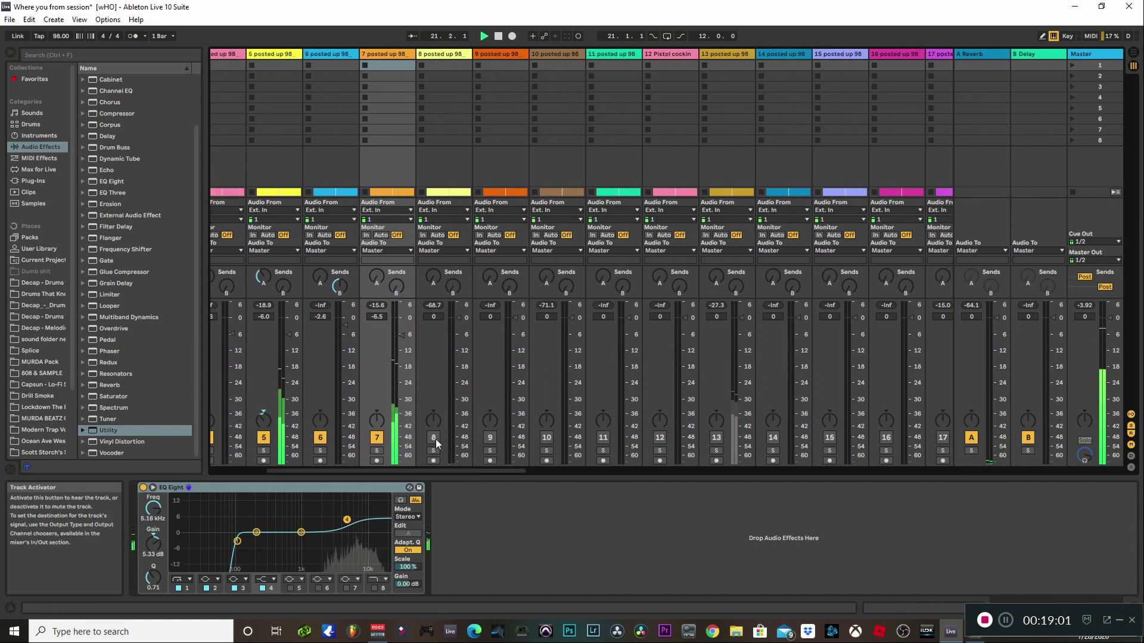
left_click(602, 439)
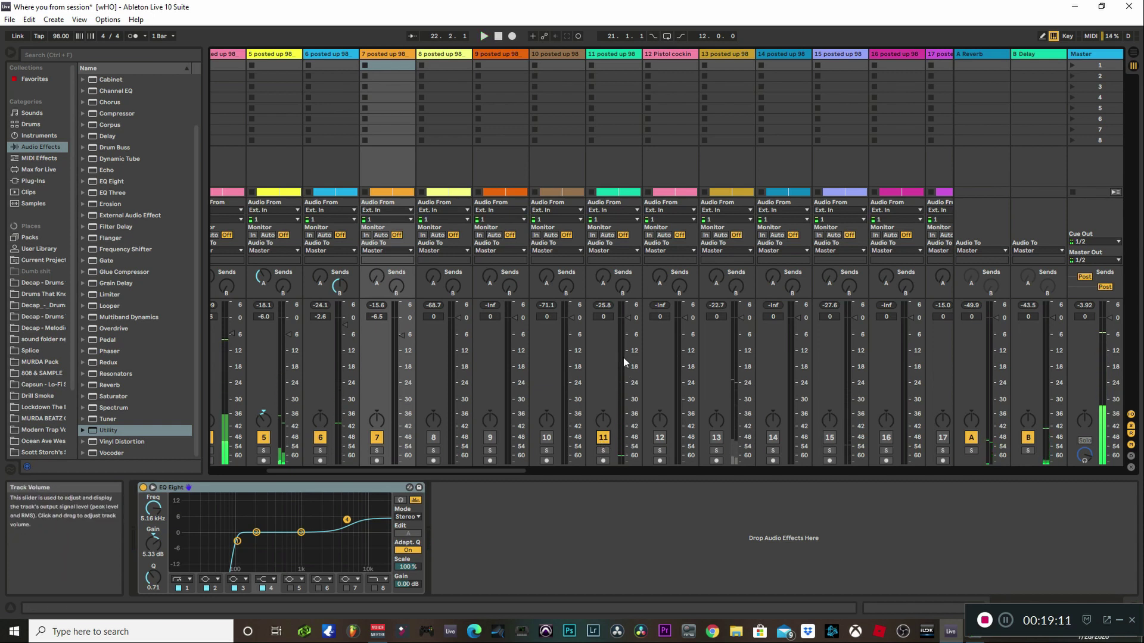
Move the unmuted track 11 directly after track 6 and raise its send to the B Delay return during playback
left_click(622, 54)
left_click_drag(576, 54, 379, 52)
key("space")
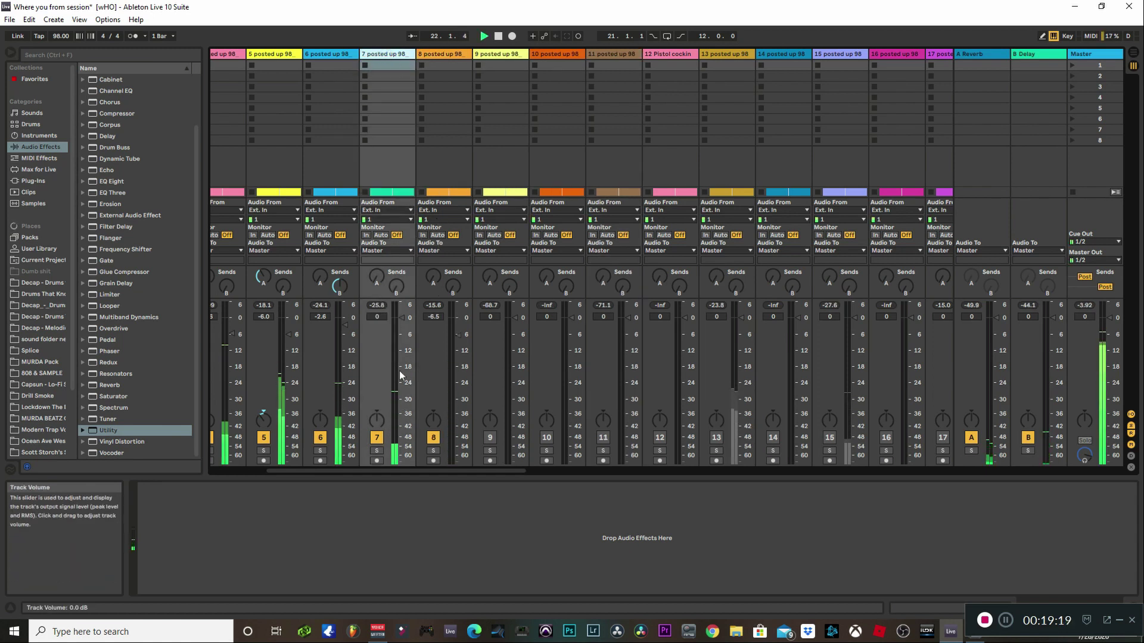
left_click_drag(399, 289, 402, 292)
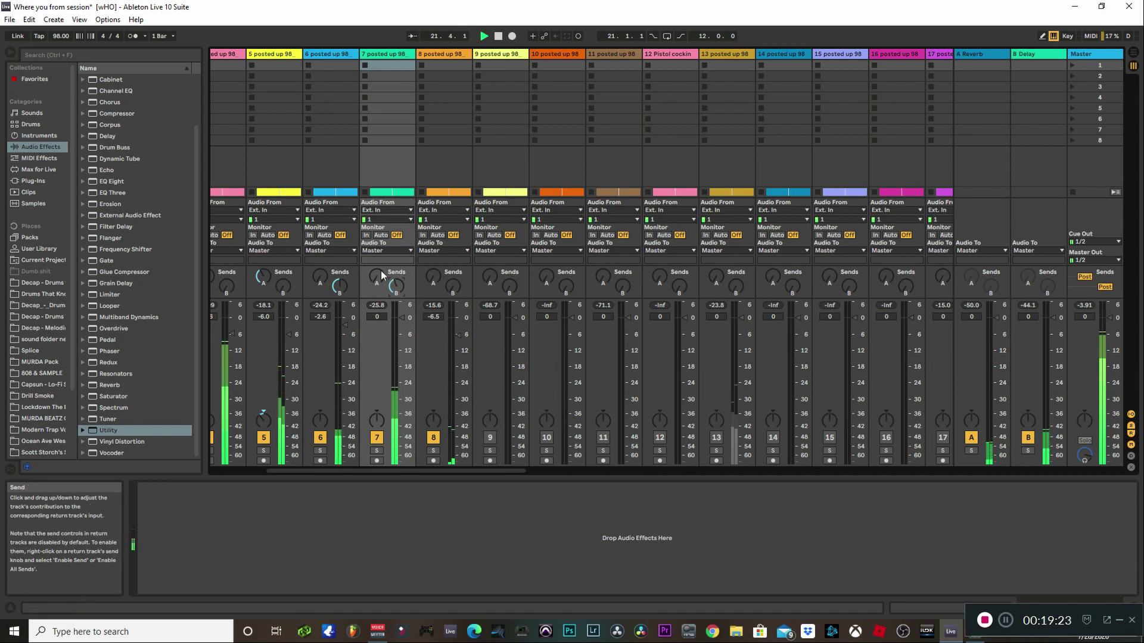
Copy the same EQ Eight onto the moved track 7 and lower its volume to -0.8 dB
right_click(268, 544)
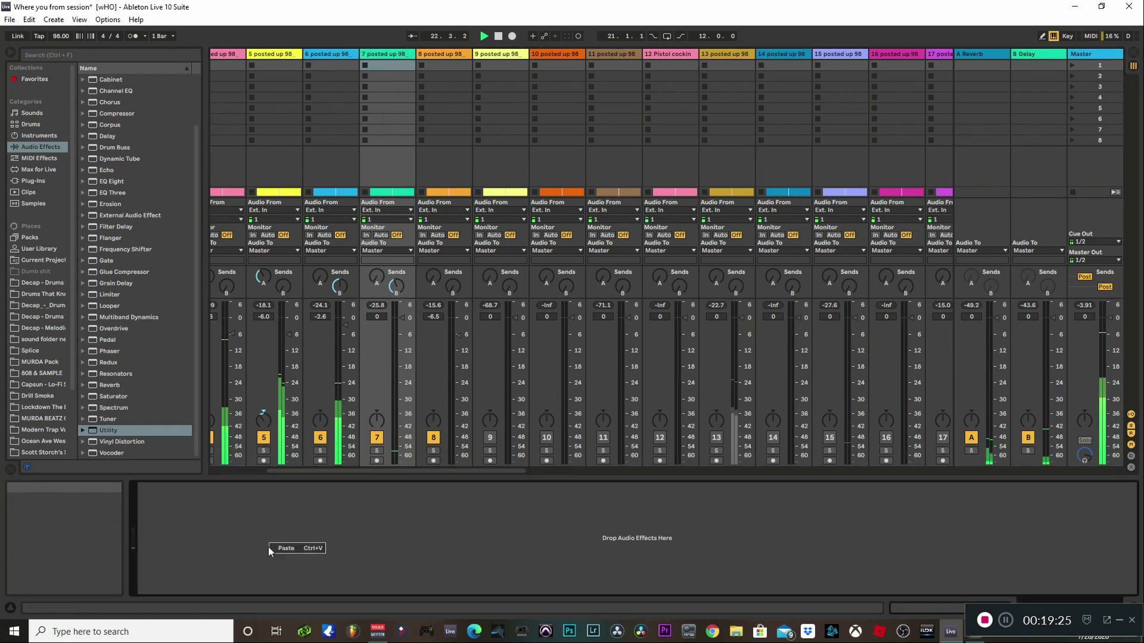
left_click(305, 548)
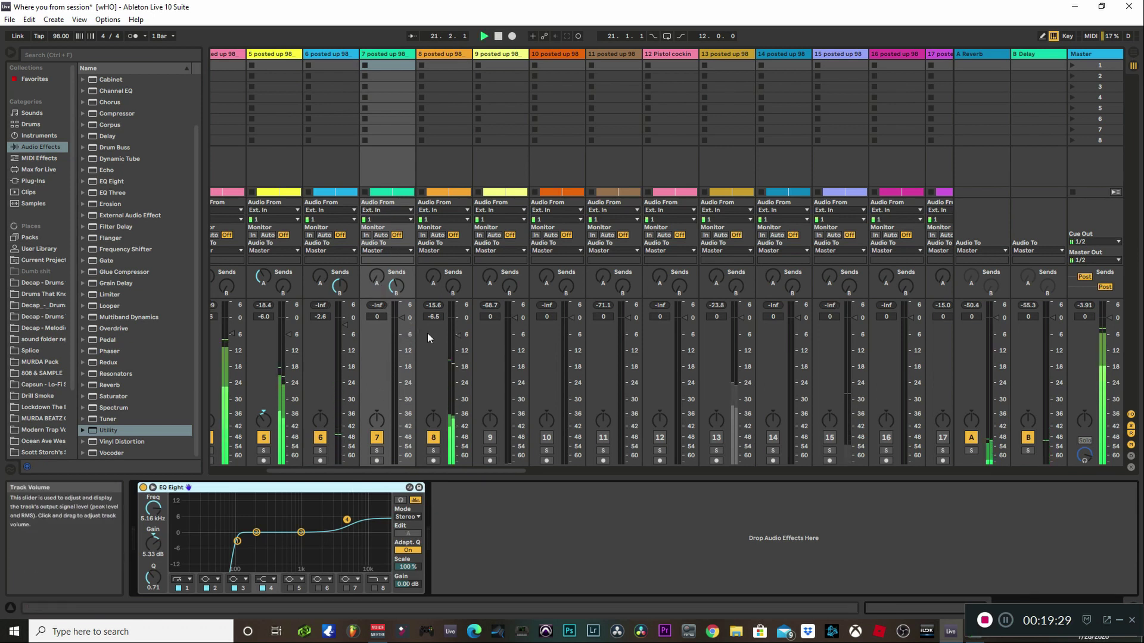
left_click_drag(405, 316, 419, 338)
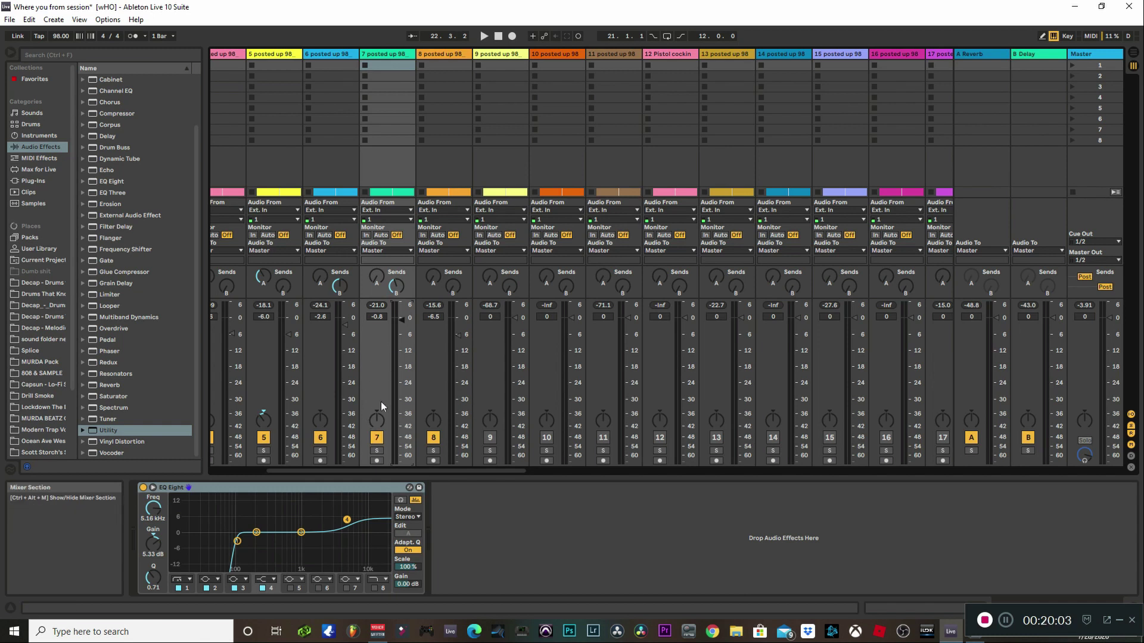
Unmute track 13 while the mix plays and move it directly after track 9
left_click_drag(467, 470, 527, 470)
key("space")
left_click(503, 438)
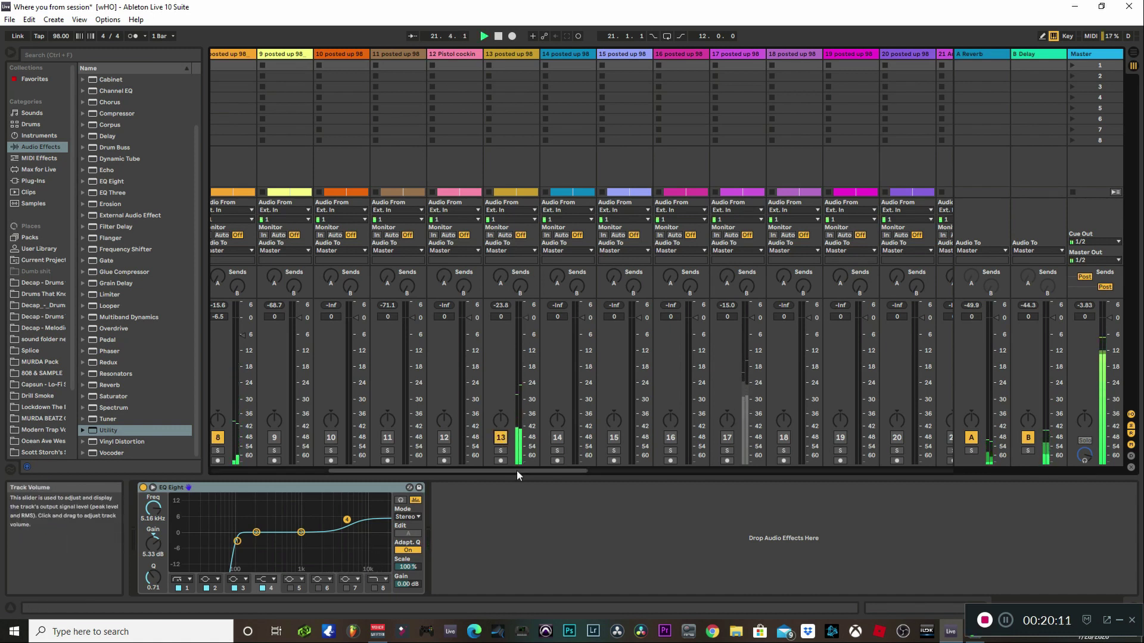
left_click_drag(512, 54, 342, 89)
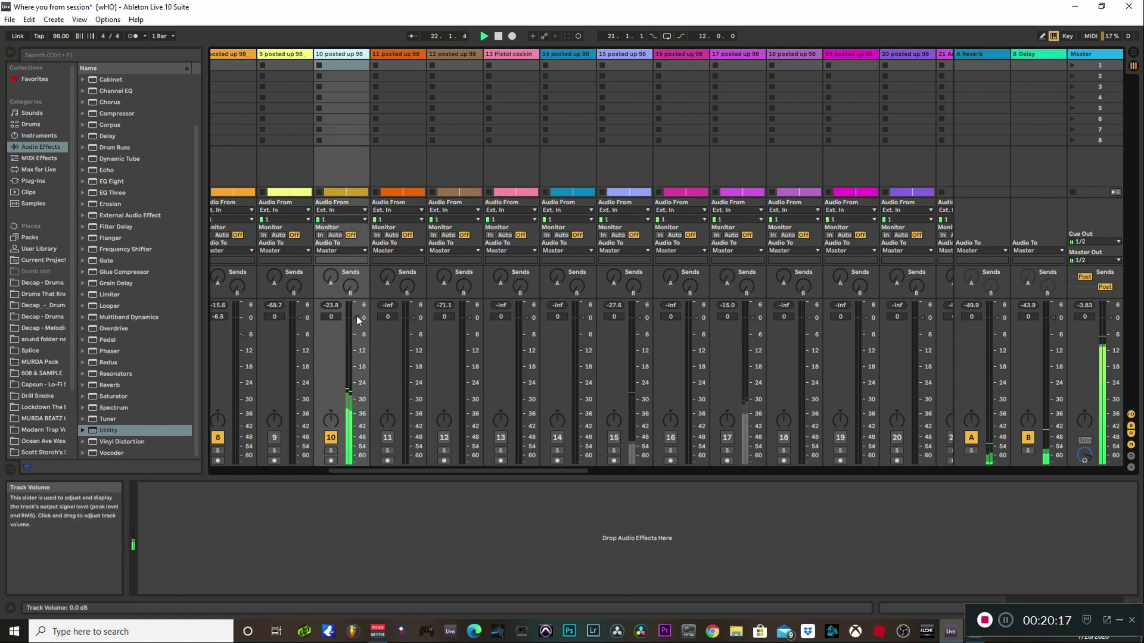
Lower the volume of the moved track 10 to -6.3 dB while listening to the mix
left_click_drag(356, 315, 356, 326)
scroll(356, 326, "down", 2)
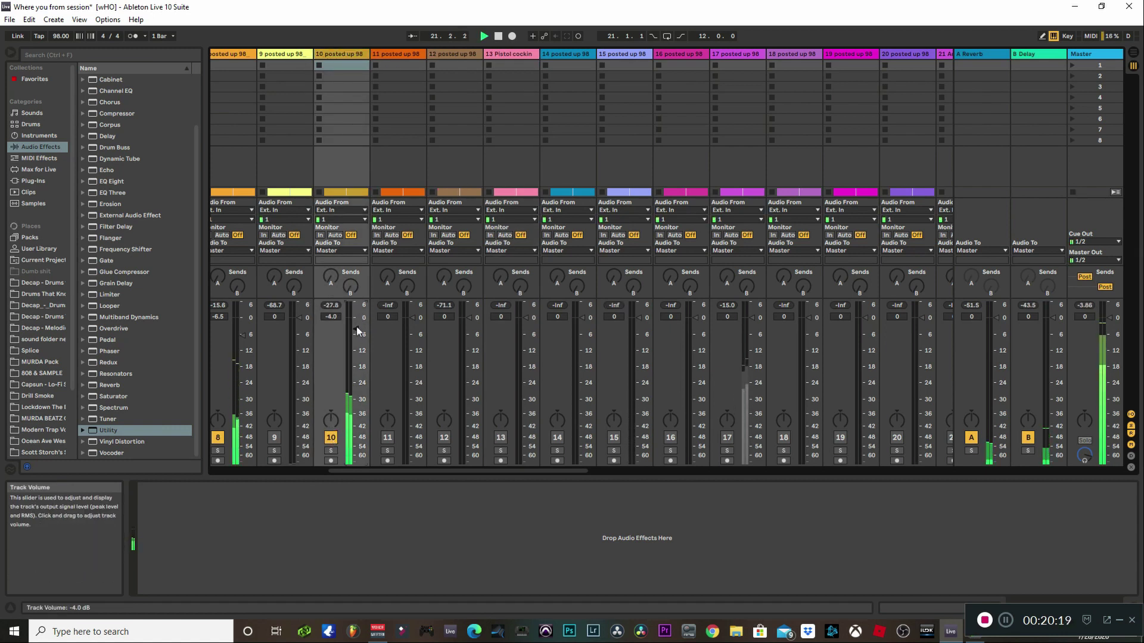
scroll(356, 326, "down", 1)
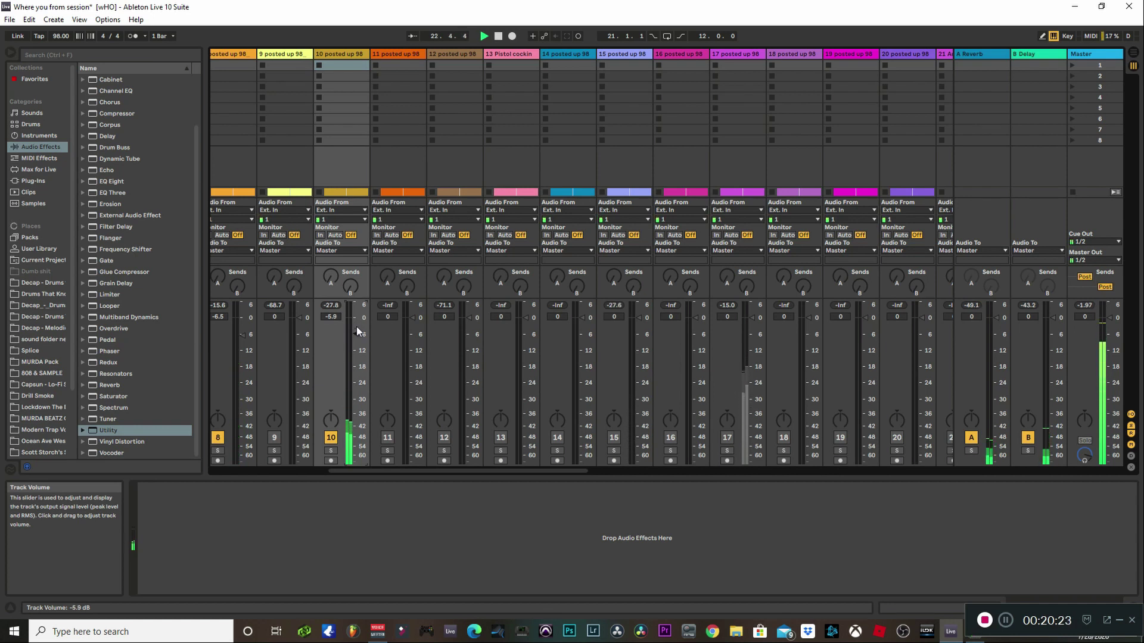
left_click_drag(356, 327, 356, 334)
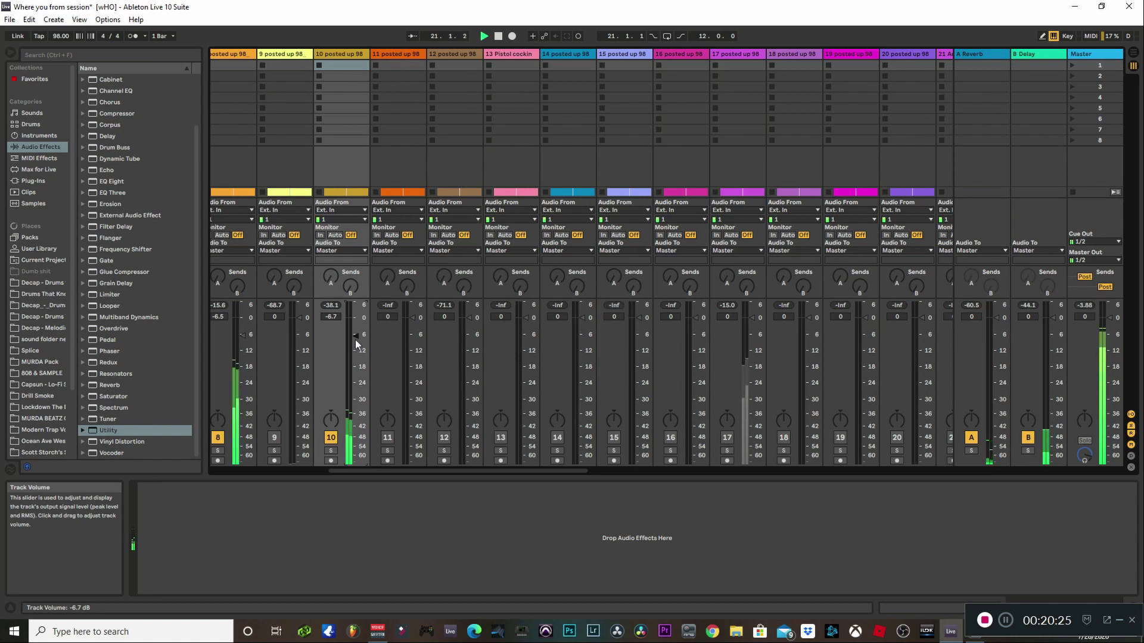
scroll(356, 348, "down", 2)
scroll(356, 341, "up", 2)
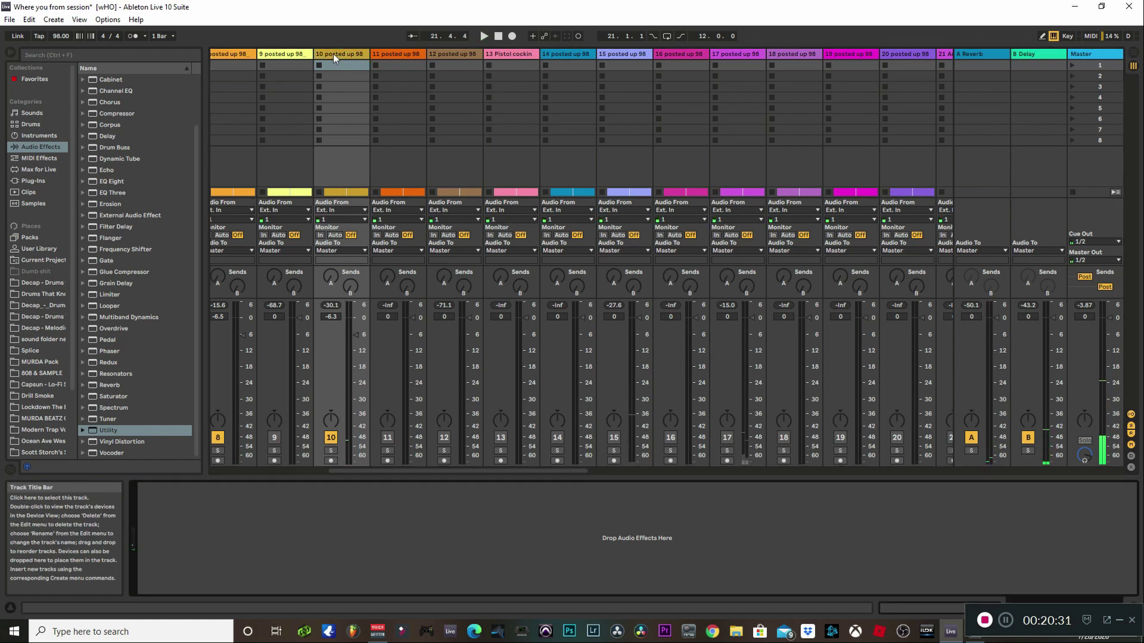
Copy the EQ Eight onto track 10 with band 4 set to 5.50 kHz and 6.32 dB, and lower the track's volume to -7.4 dB
right_click(273, 505)
left_click(289, 508)
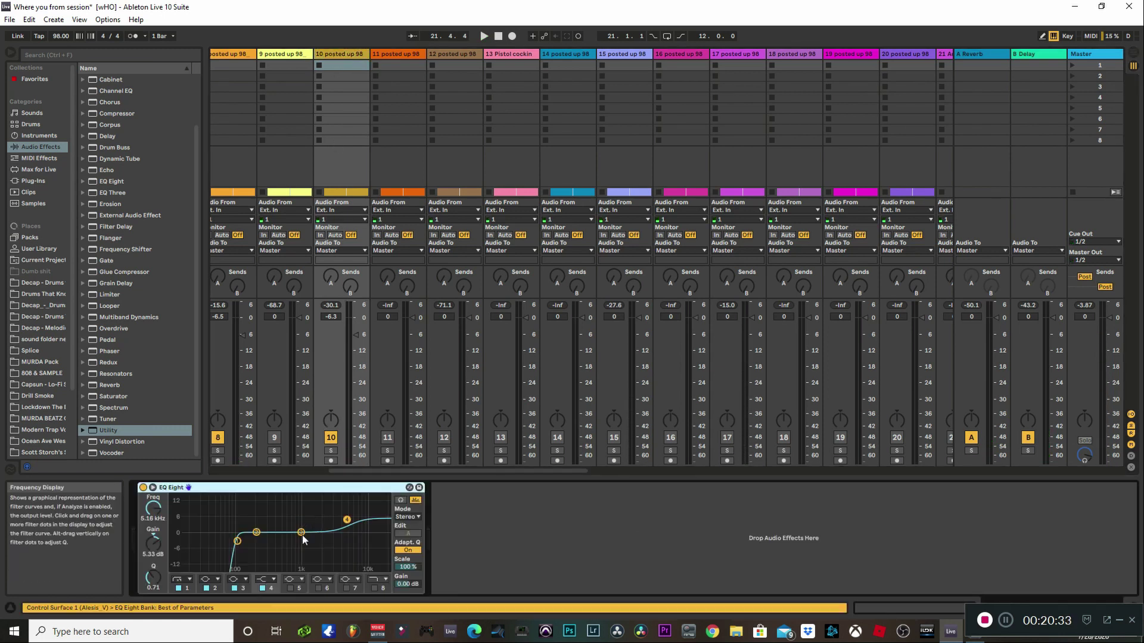
key("space")
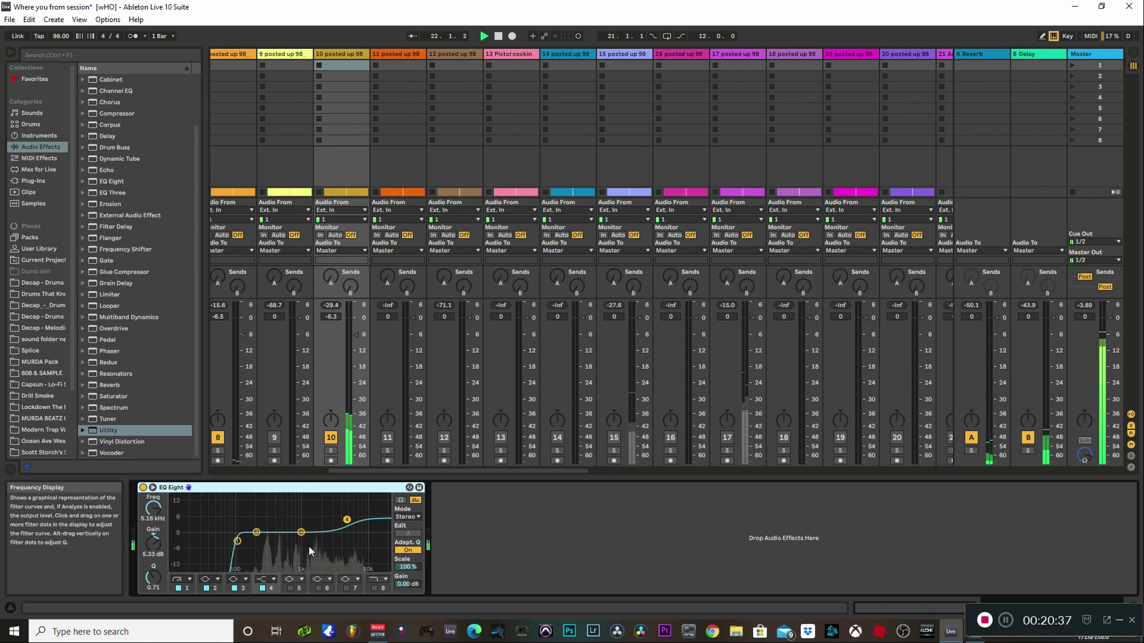
left_click_drag(346, 532, 347, 531)
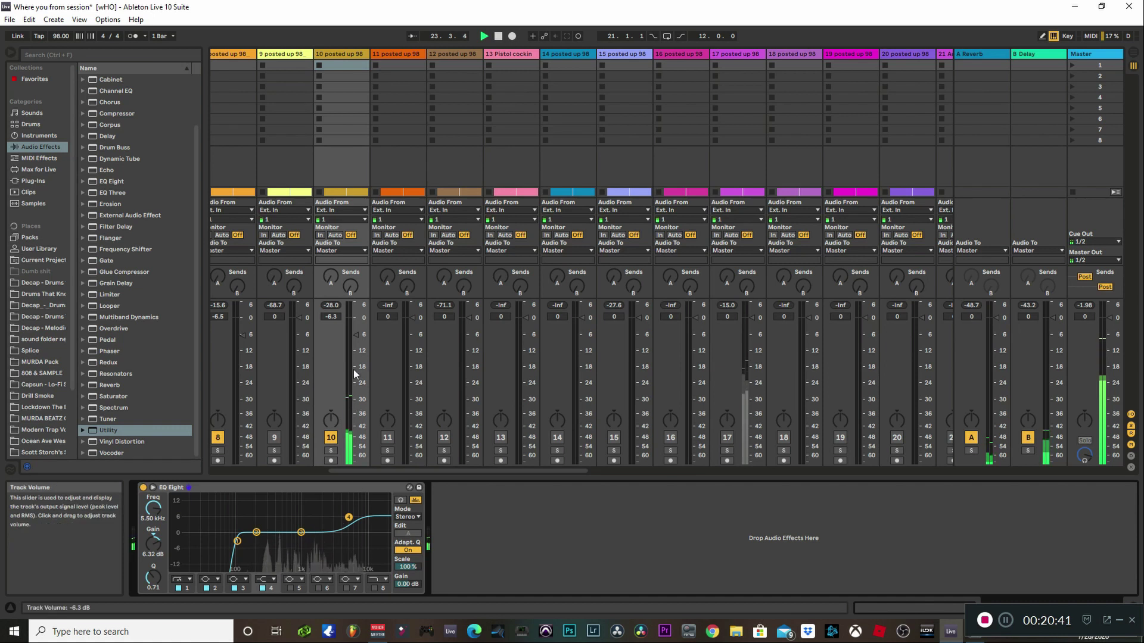
left_click_drag(356, 334, 356, 338)
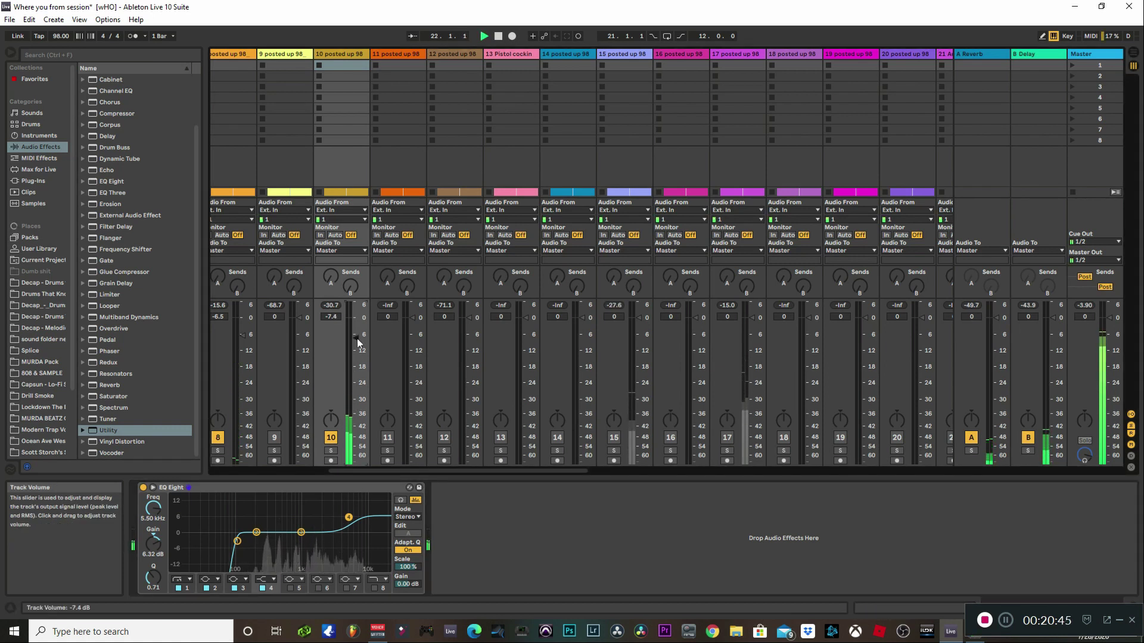
key("space")
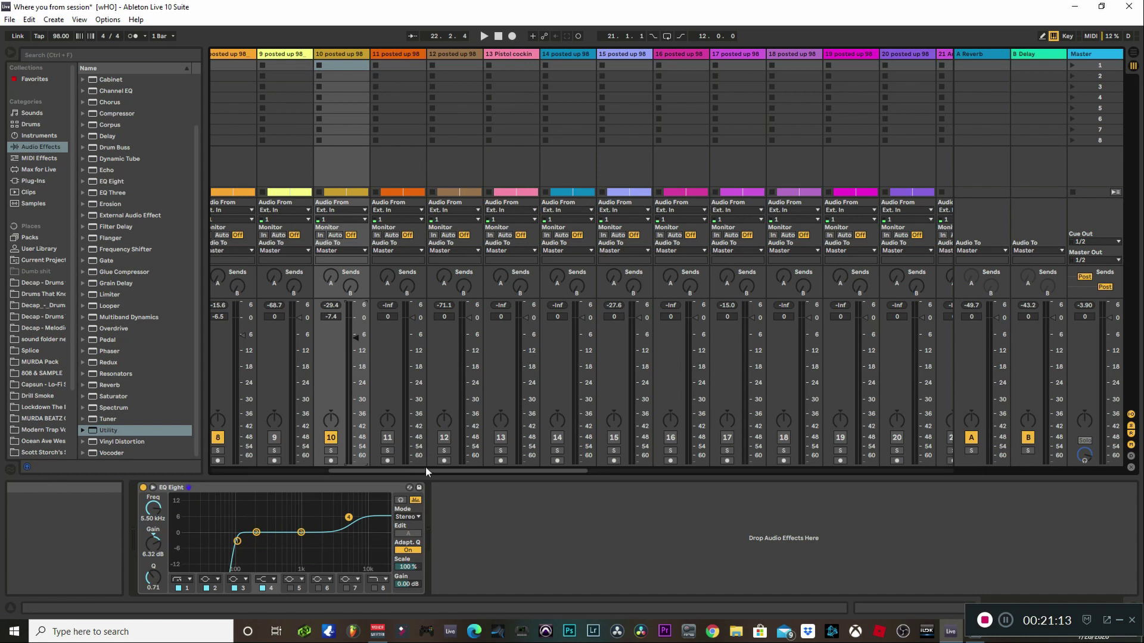
Replay the mix, unmute track 17 and lower its volume to -9.4 dB
key("space")
left_click_drag(444, 472, 453, 473)
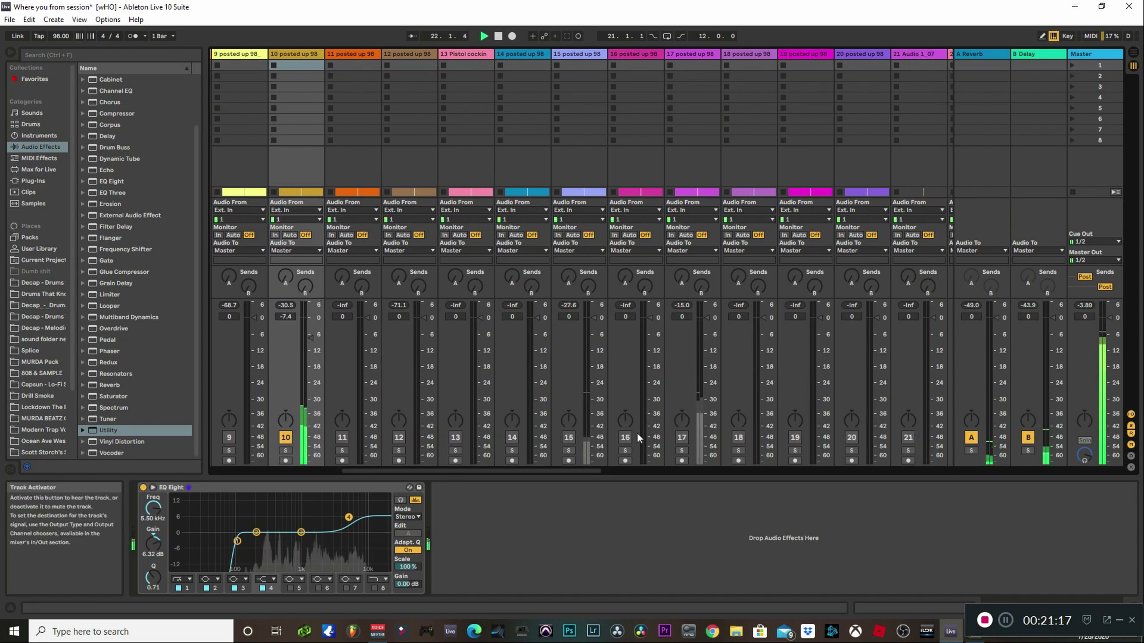
left_click(680, 438)
key("space")
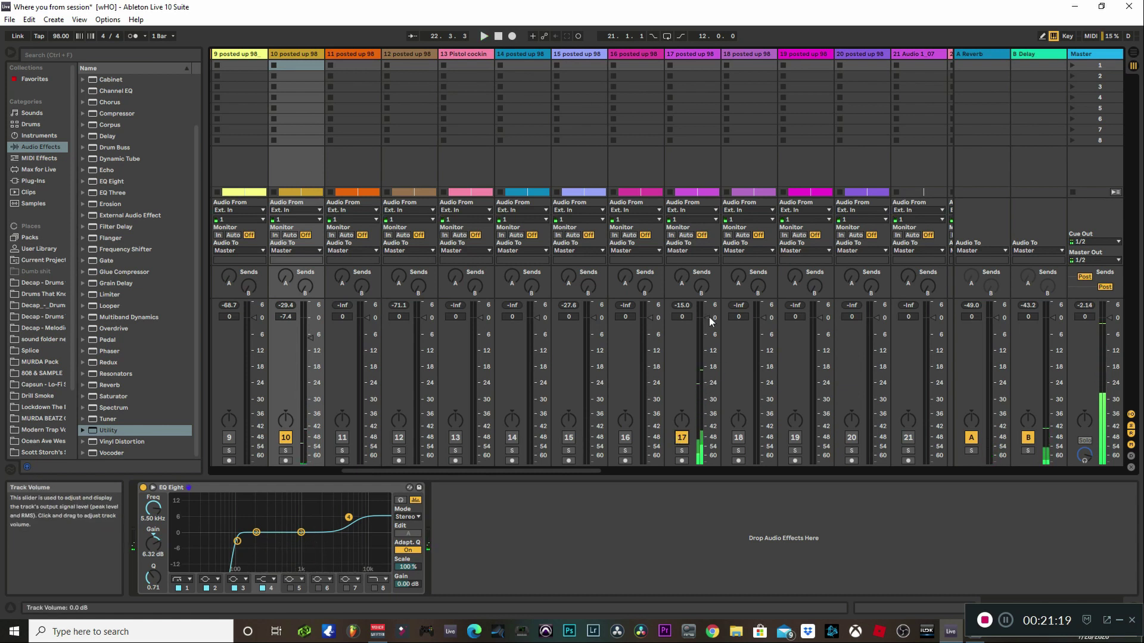
left_click_drag(709, 317, 712, 323)
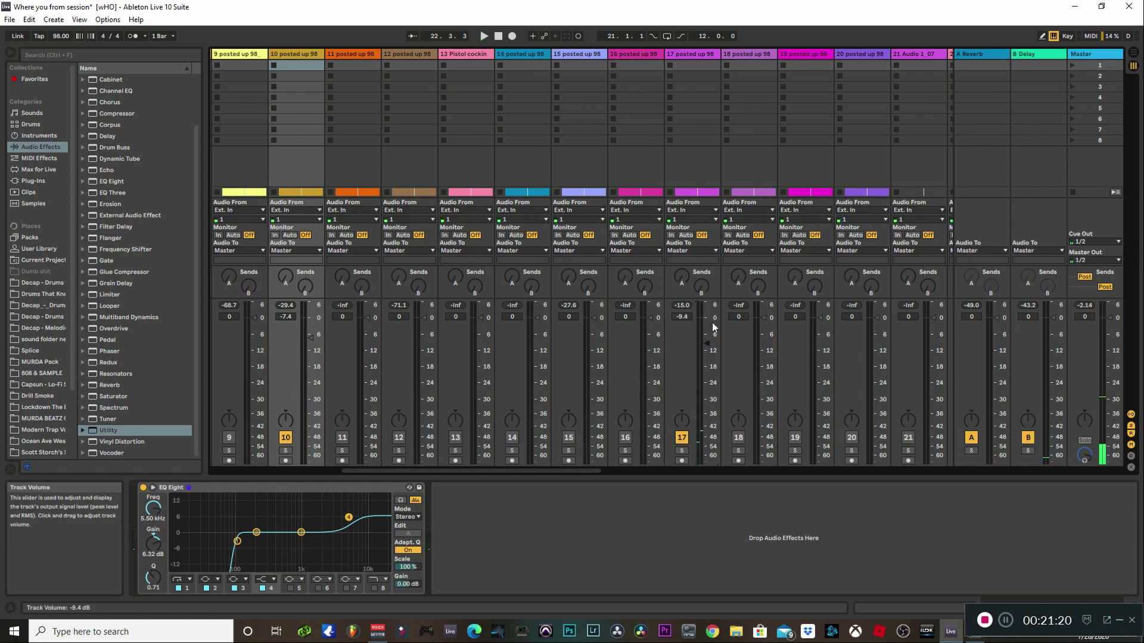
Move track 17 directly after track 10 and set its volume to -8.0 dB during playback
left_click(699, 52)
left_click_drag(645, 55, 348, 60)
key("space")
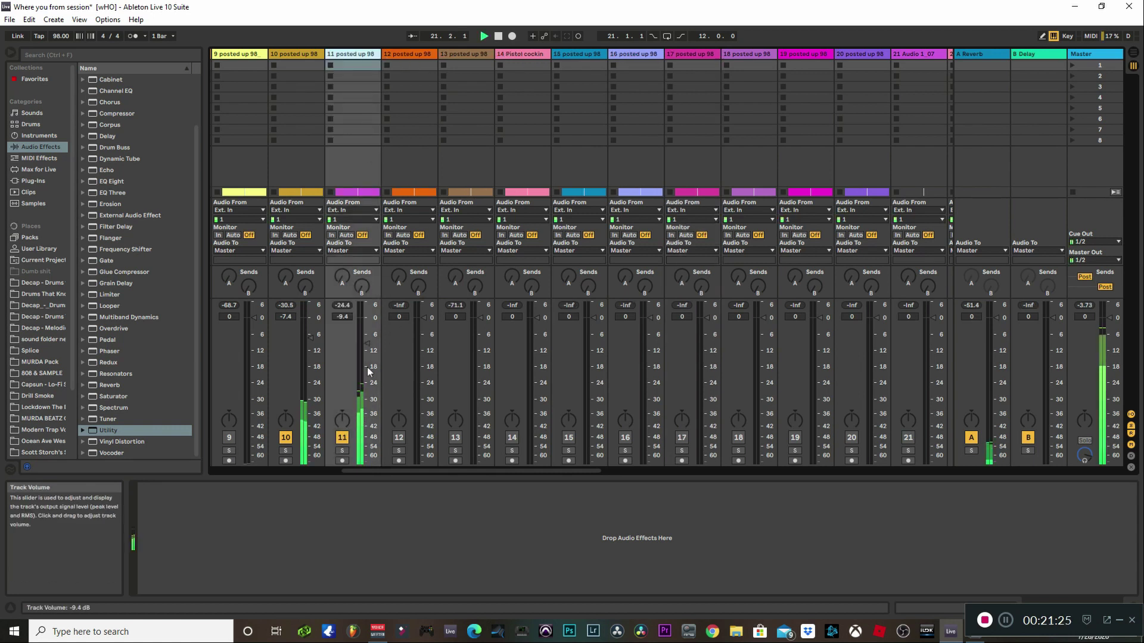
left_click_drag(364, 345, 363, 341)
key("space")
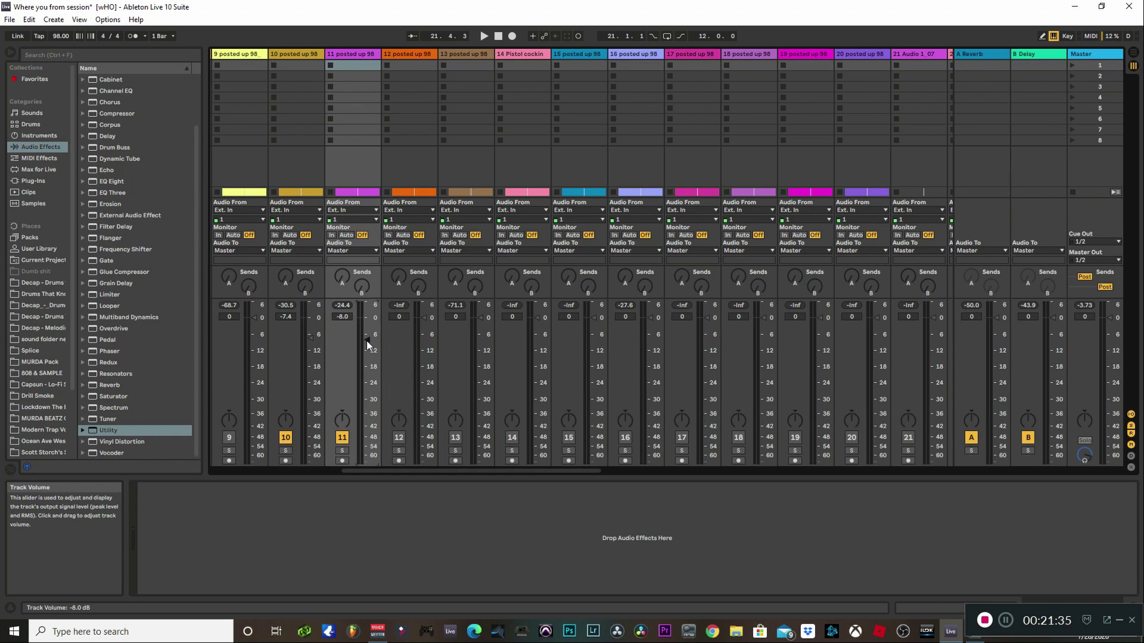
Try track 11's volume at -25.0 dB against the playing mix, and raise it to -14.4 dB
left_click_drag(366, 340, 369, 389)
key("space")
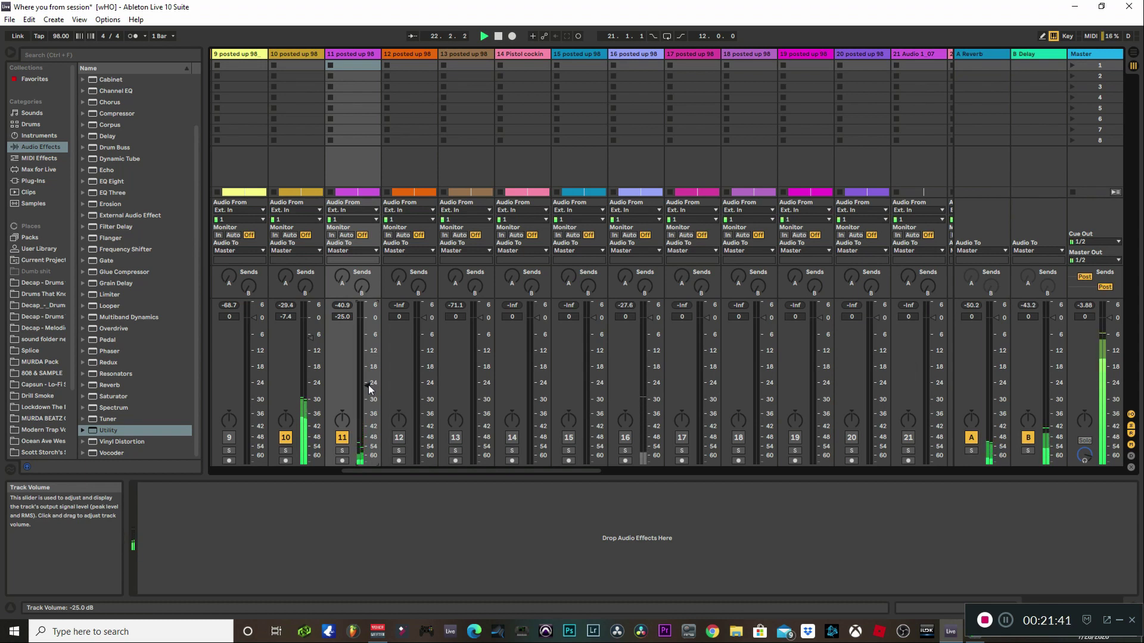
key("space")
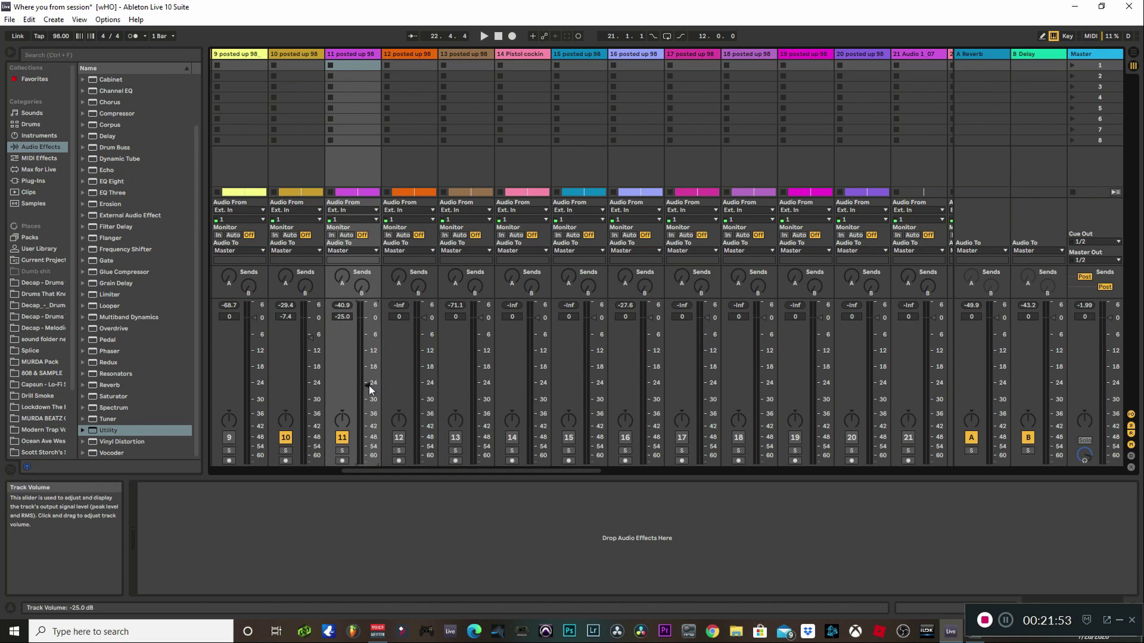
key("space")
scroll(369, 390, "up", 5)
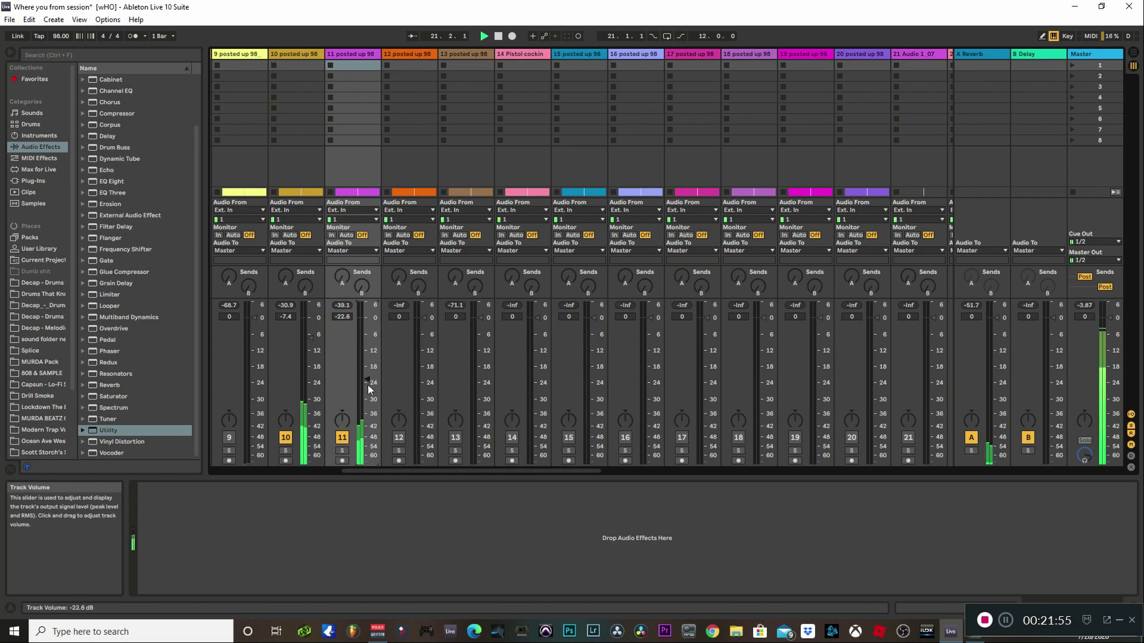
left_click_drag(369, 390, 369, 368)
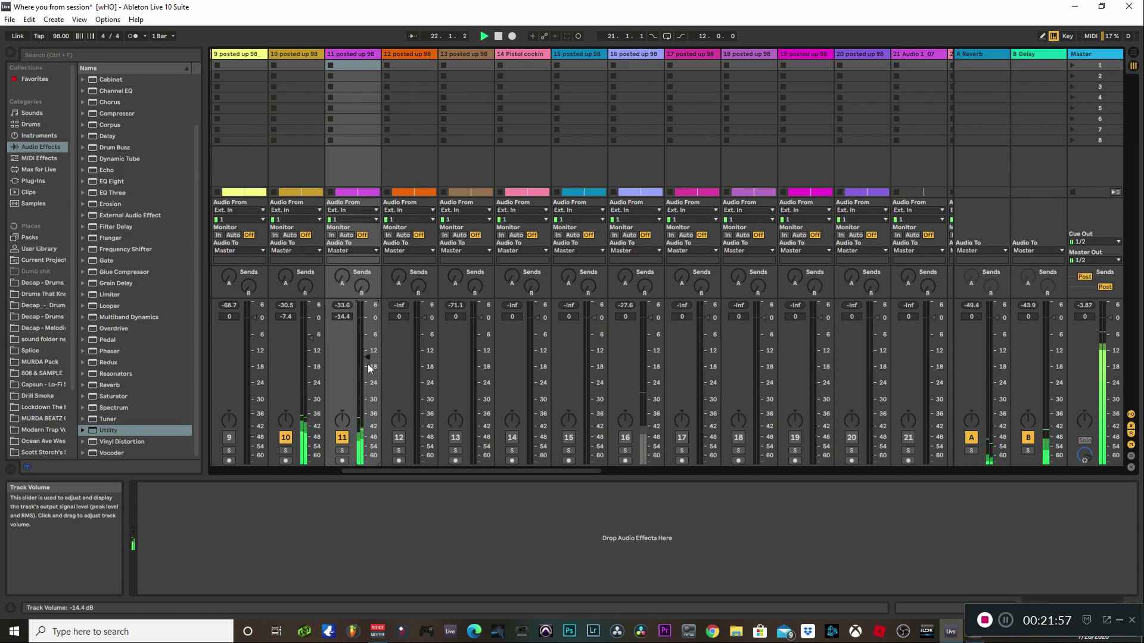
Copy the EQ Eight with band 4 at 5.16 kHz and 5.33 dB onto track 11, and raise the track's volume to -7.6 dB
scroll(369, 368, "up", 2)
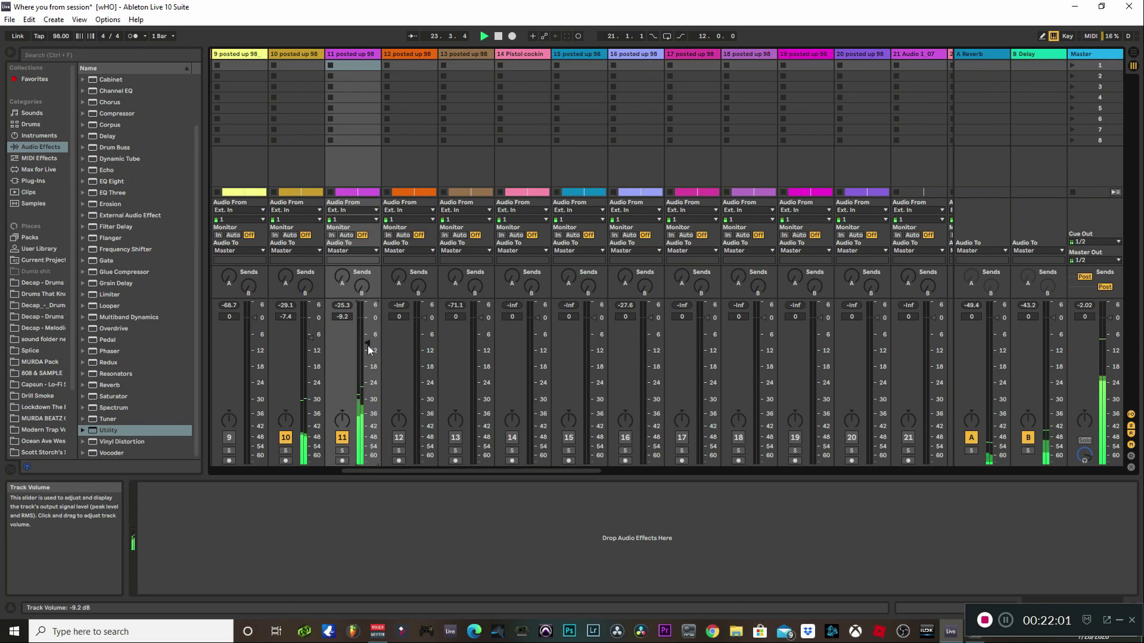
left_click_drag(368, 368, 369, 356)
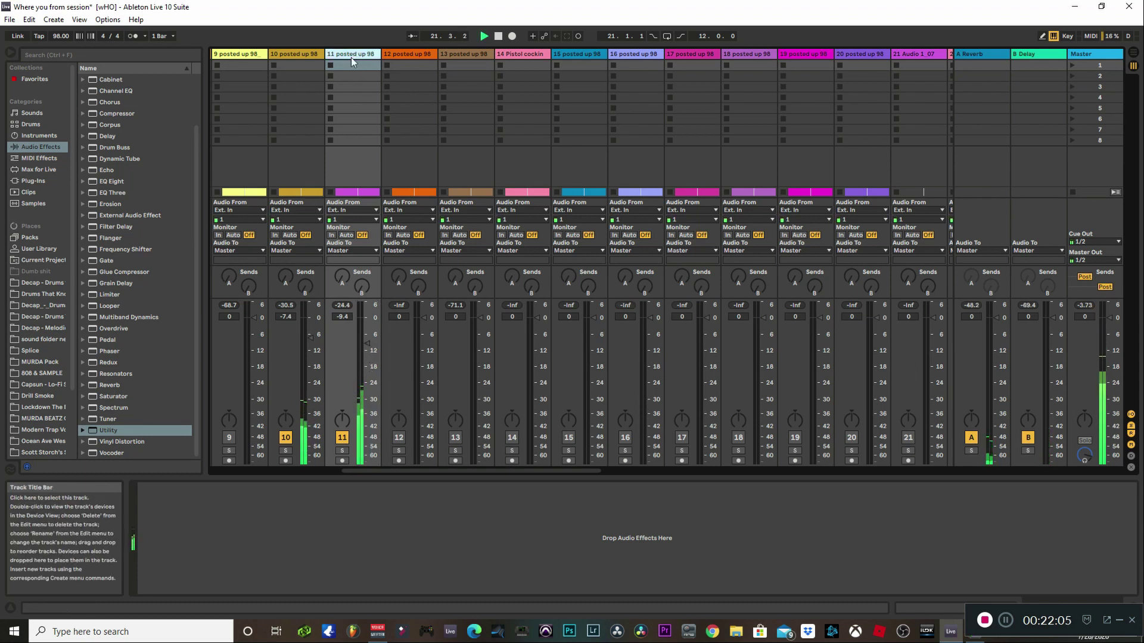
right_click(275, 545)
left_click(274, 538)
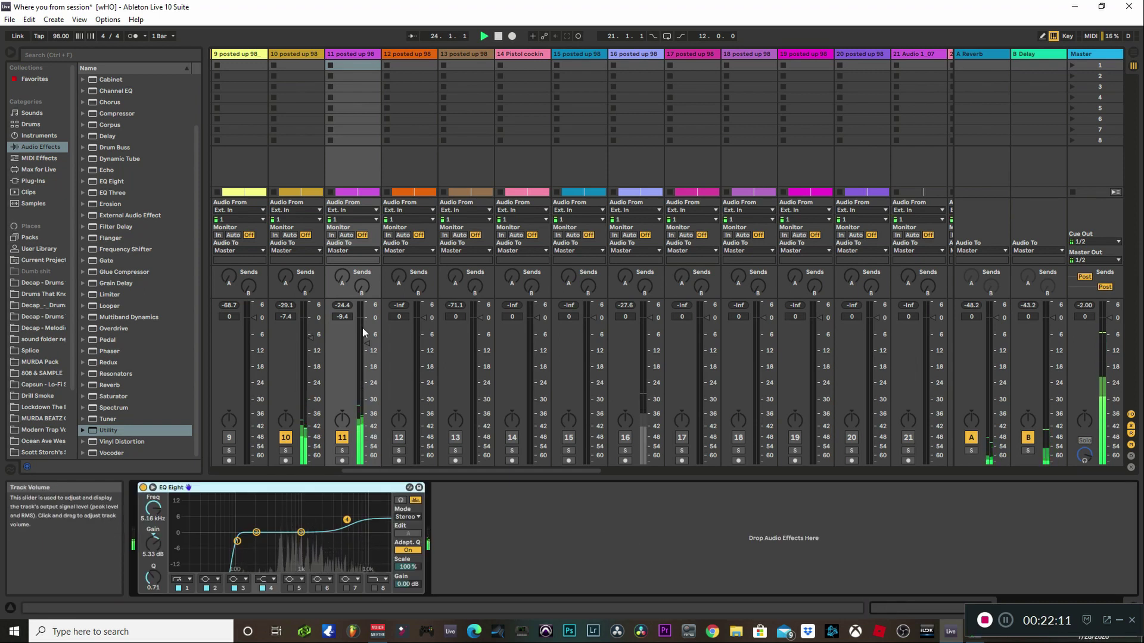
left_click_drag(366, 343, 367, 339)
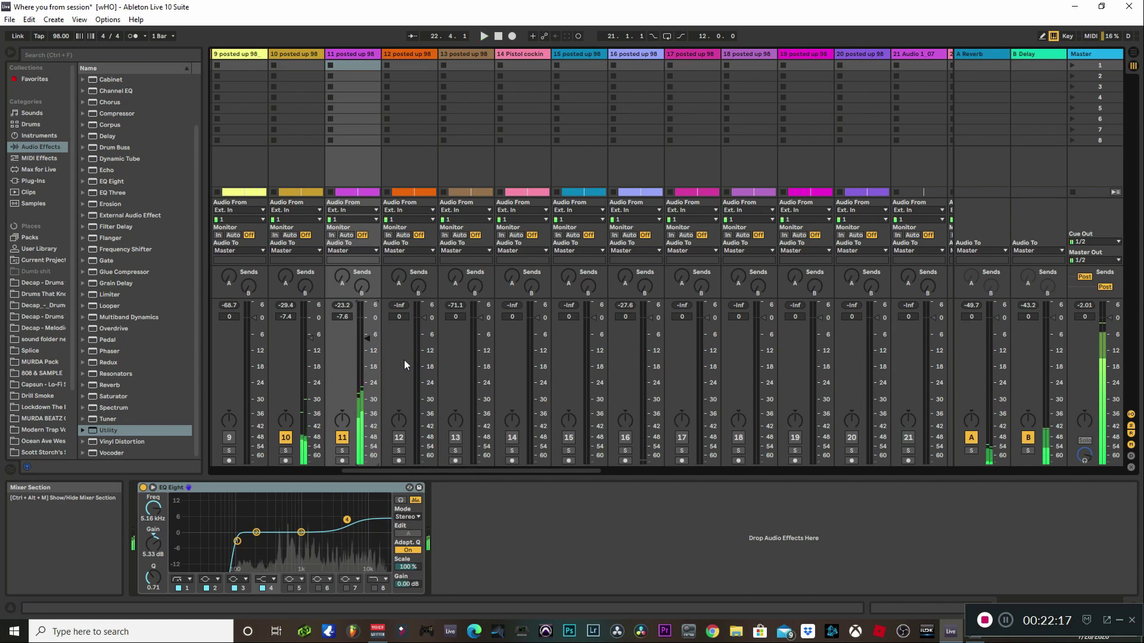
Switch the output of the master track's Ozone 9 from mono to stereo and play the mix
left_click(1080, 56)
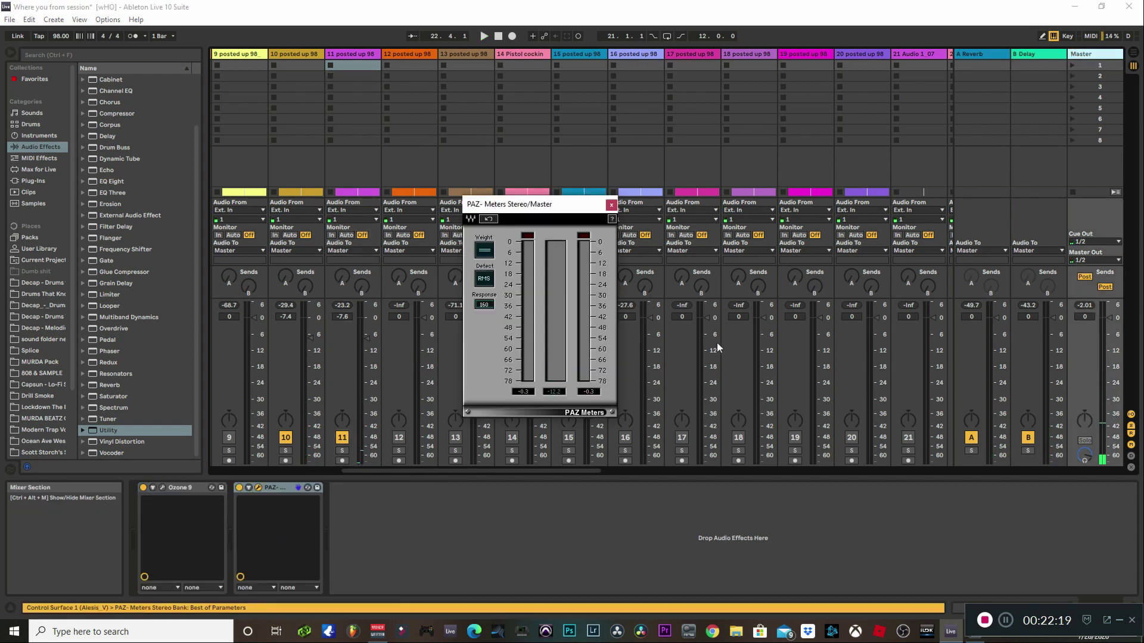
left_click(162, 487)
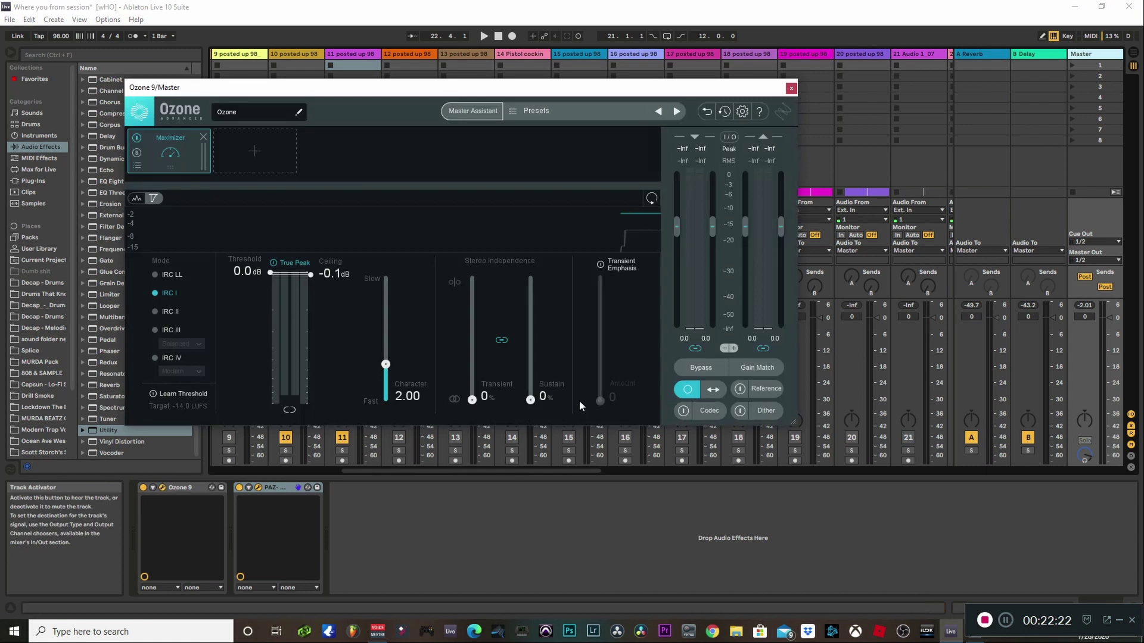
left_click(687, 391)
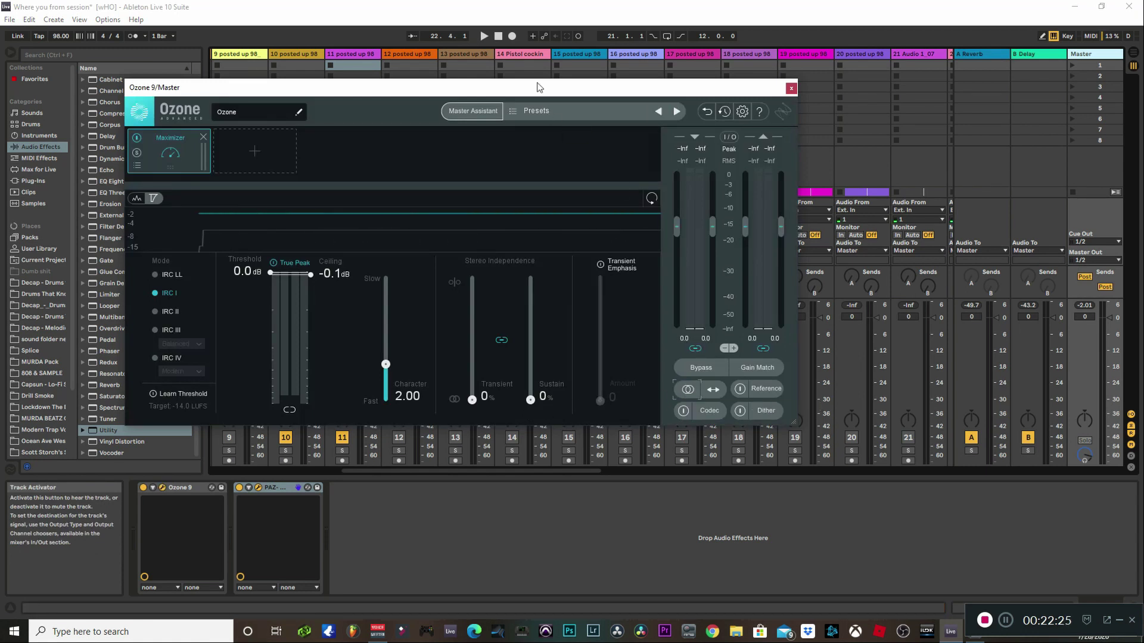
key("space")
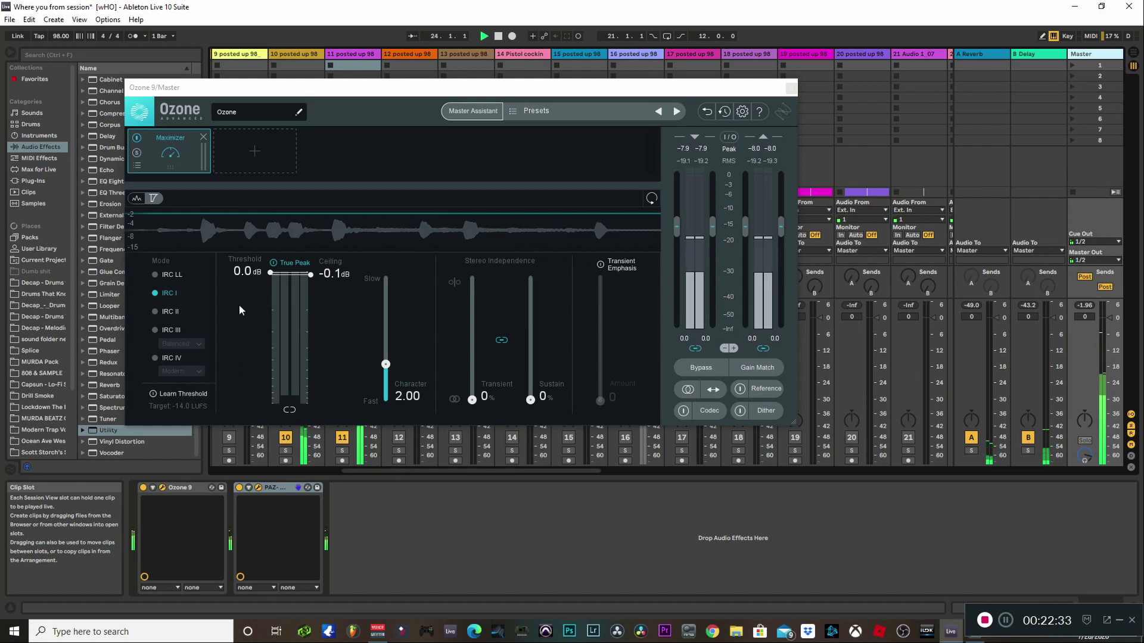
Examine the mix's stereo field during playback with a temporary Imager module in Ozone 9, and close the plug-in window
left_click(255, 153)
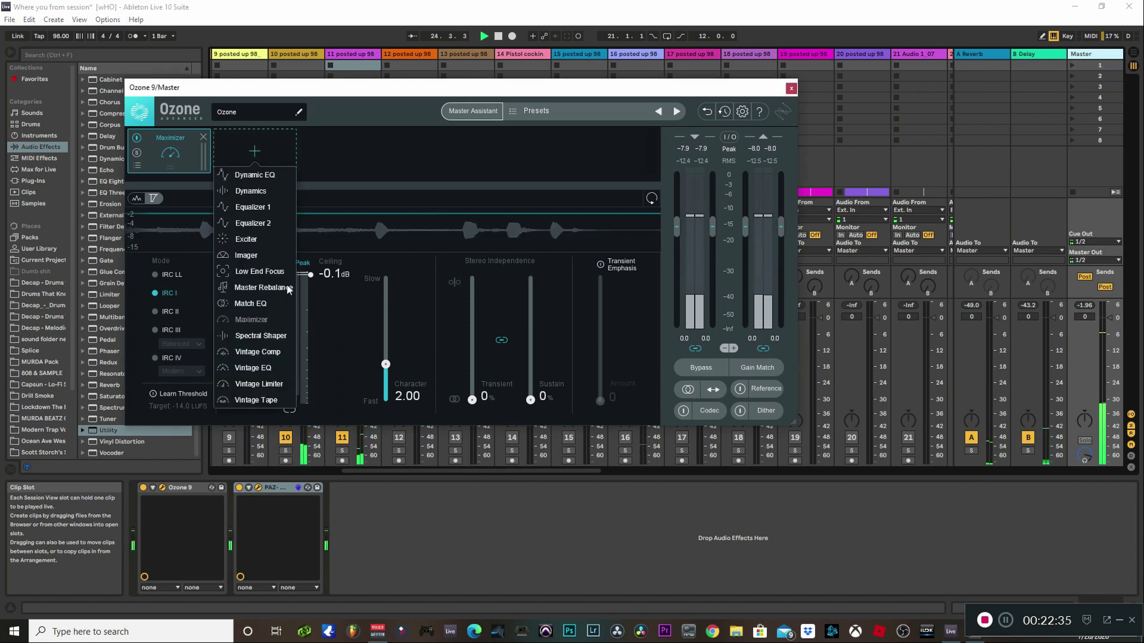
left_click(259, 258)
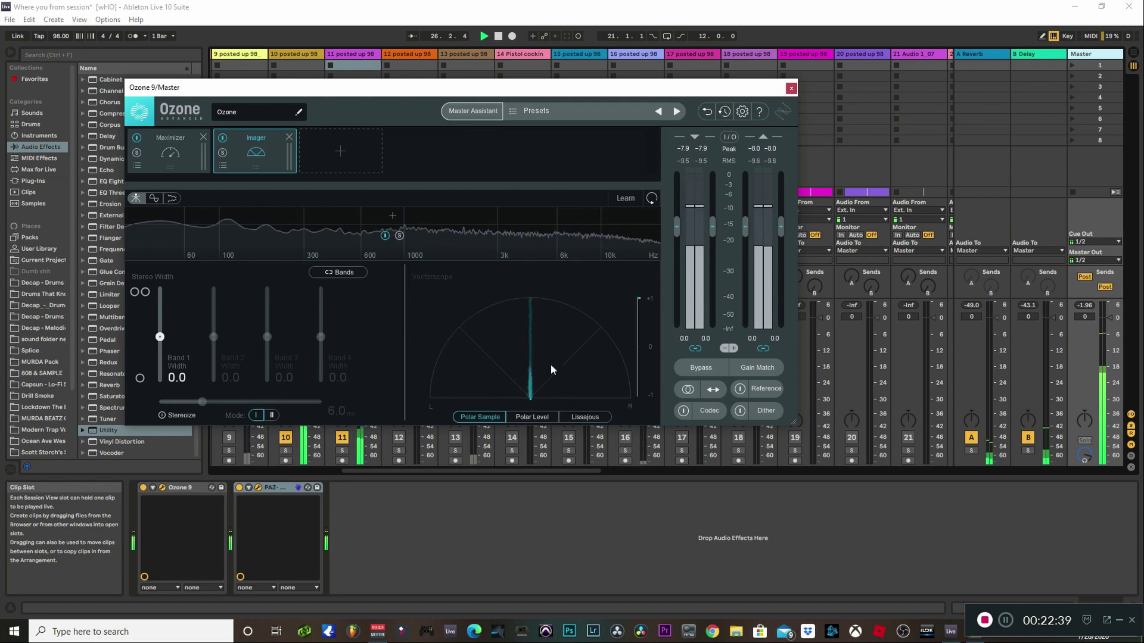
key("space")
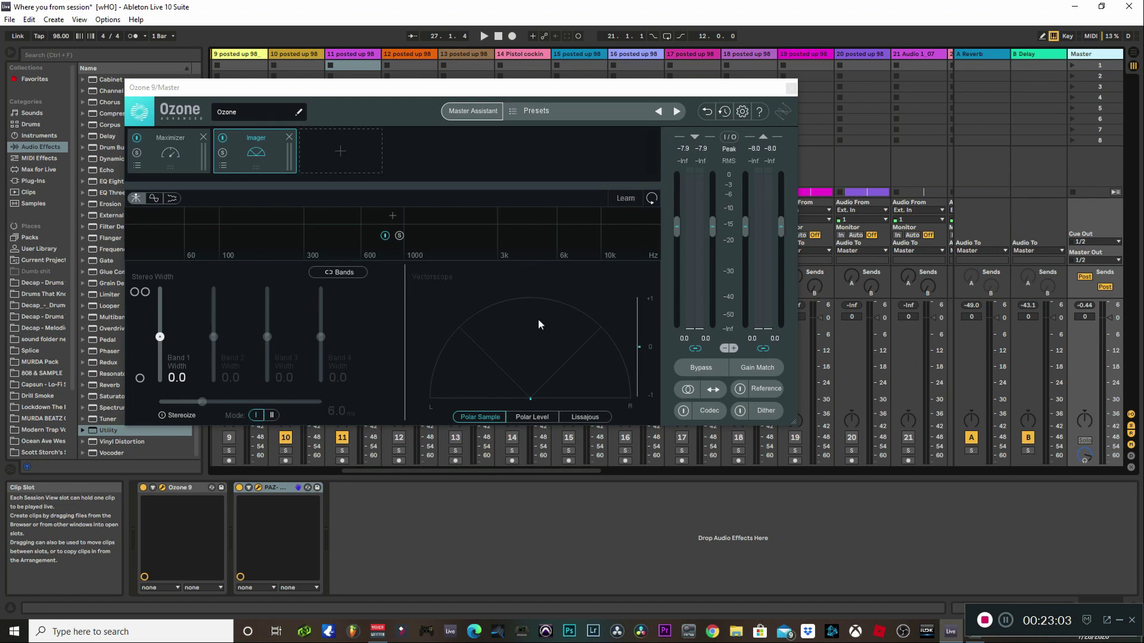
key("space")
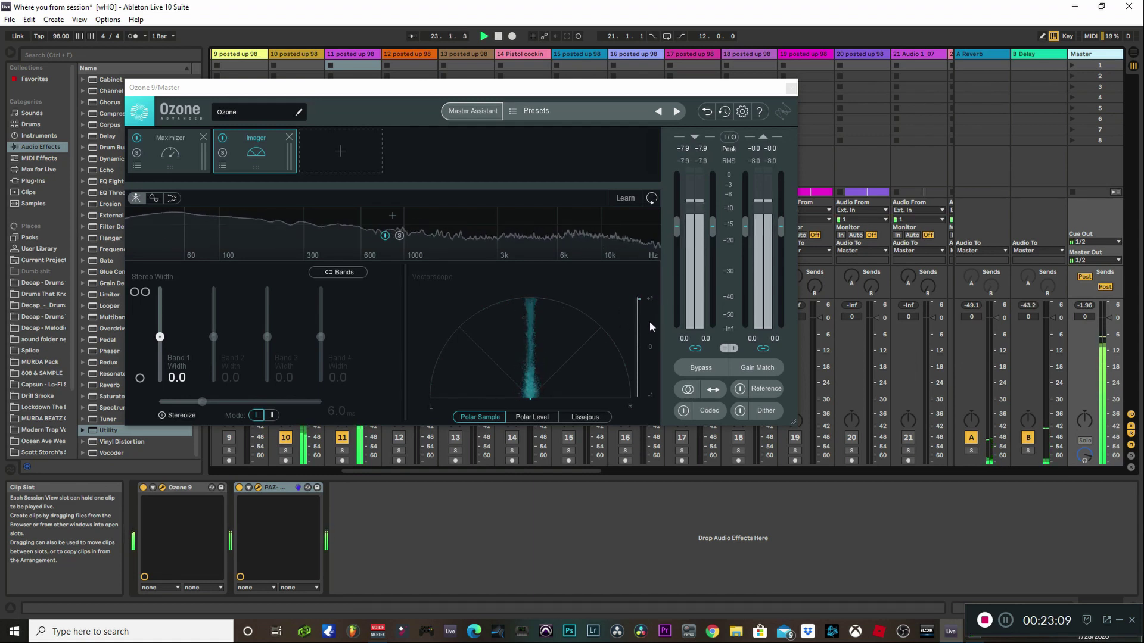
key("space")
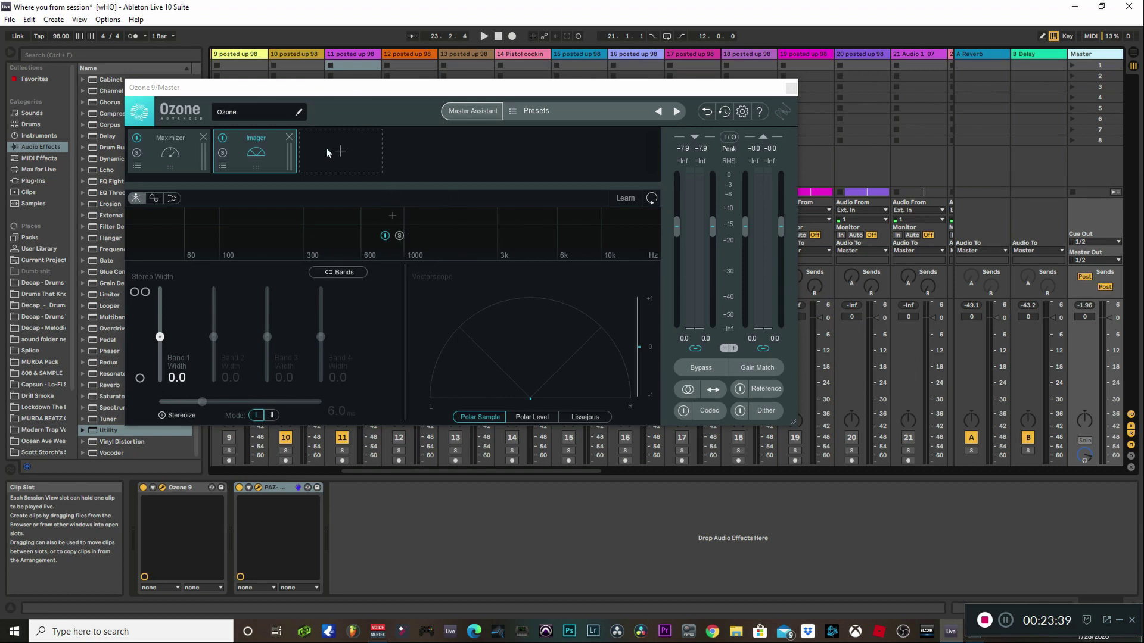
left_click(289, 137)
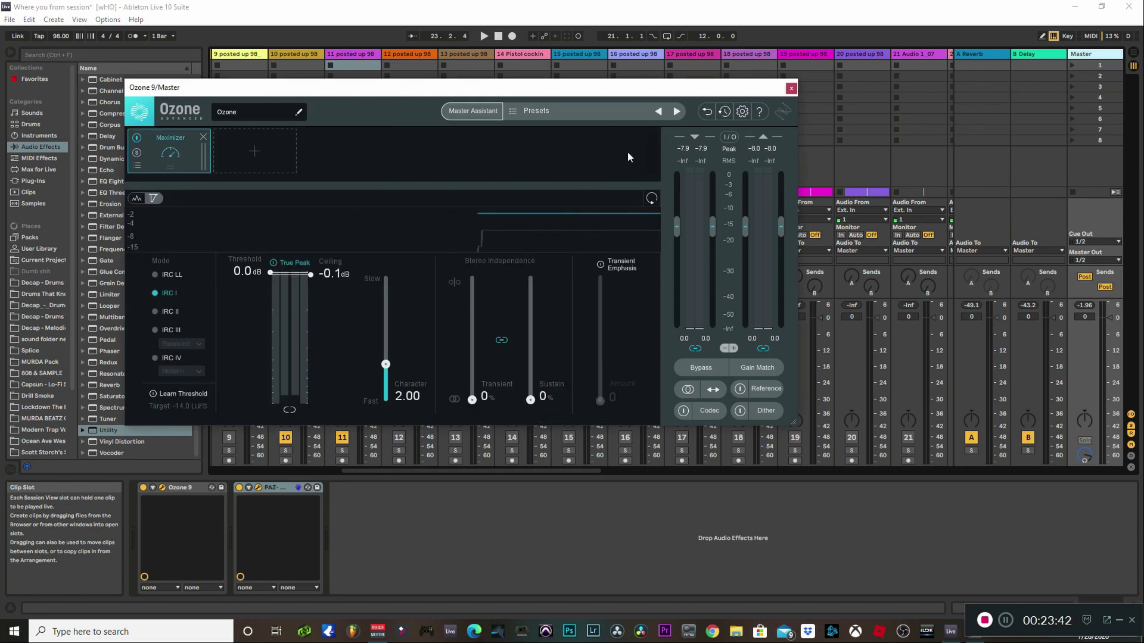
left_click(790, 88)
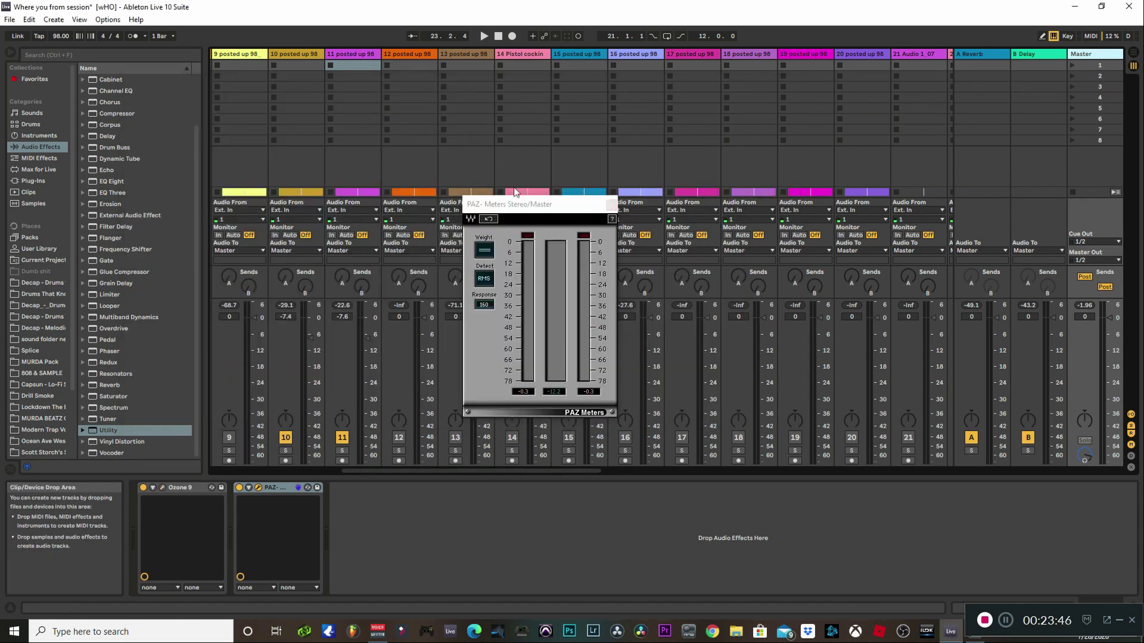
Move the PAZ Meters window clear of tracks 14 and 15 and raise track 11's volume to -5.6 dB during playback
left_click_drag(534, 206, 746, 202)
key("space")
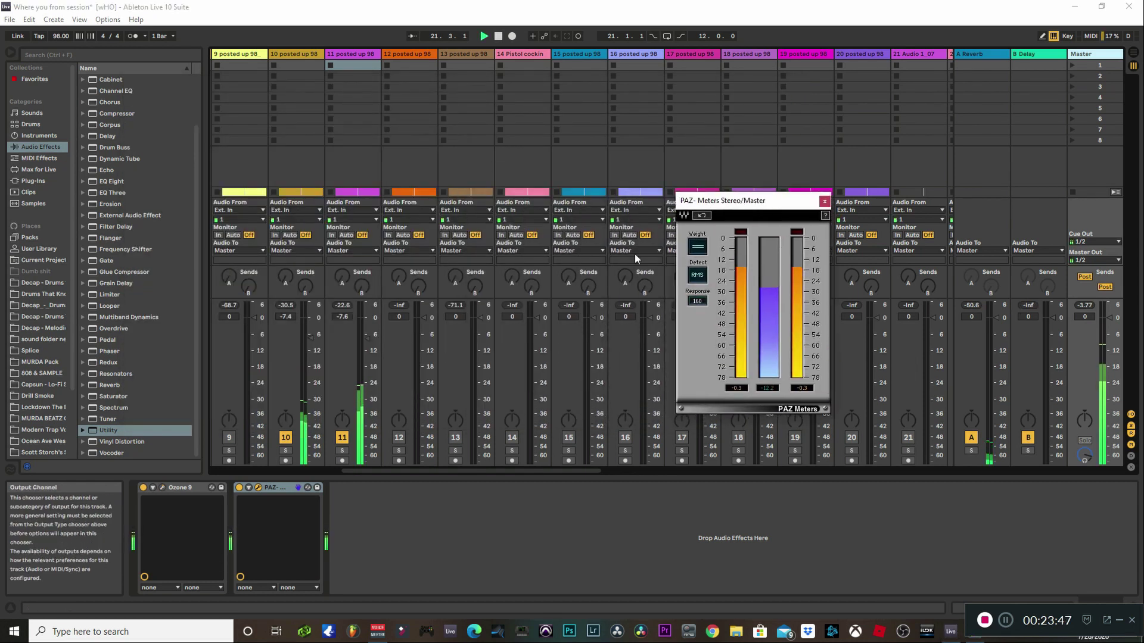
scroll(368, 341, "up", 2)
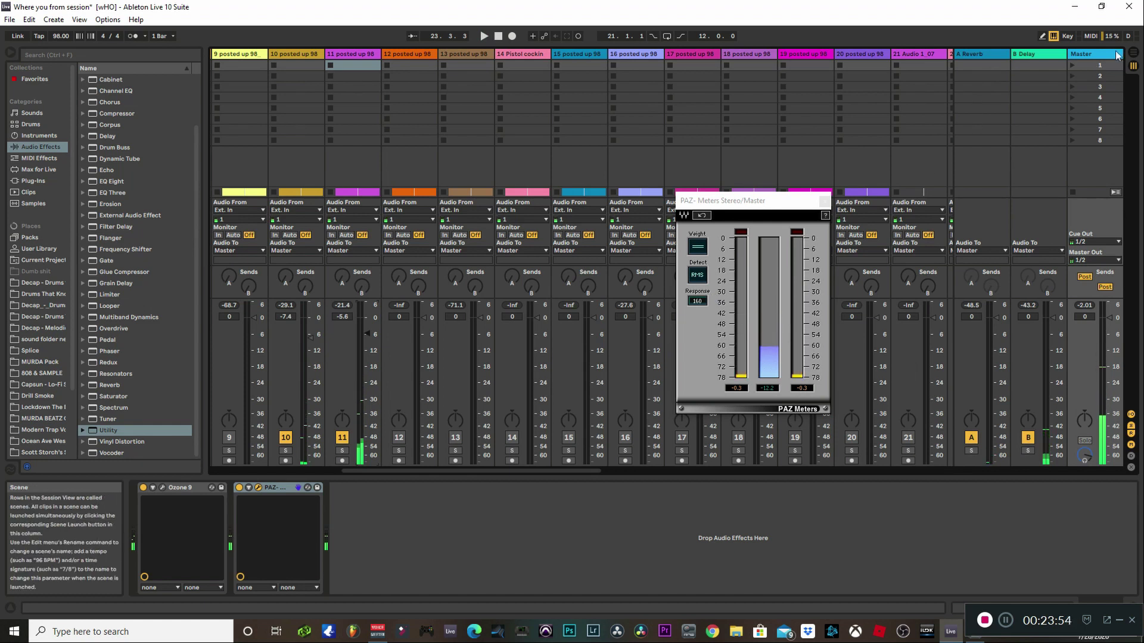
Set the arrangement loop to run from bar 35 to bar 41, and return to the session mixer
key("Tab")
scroll(616, 238, "down", 10)
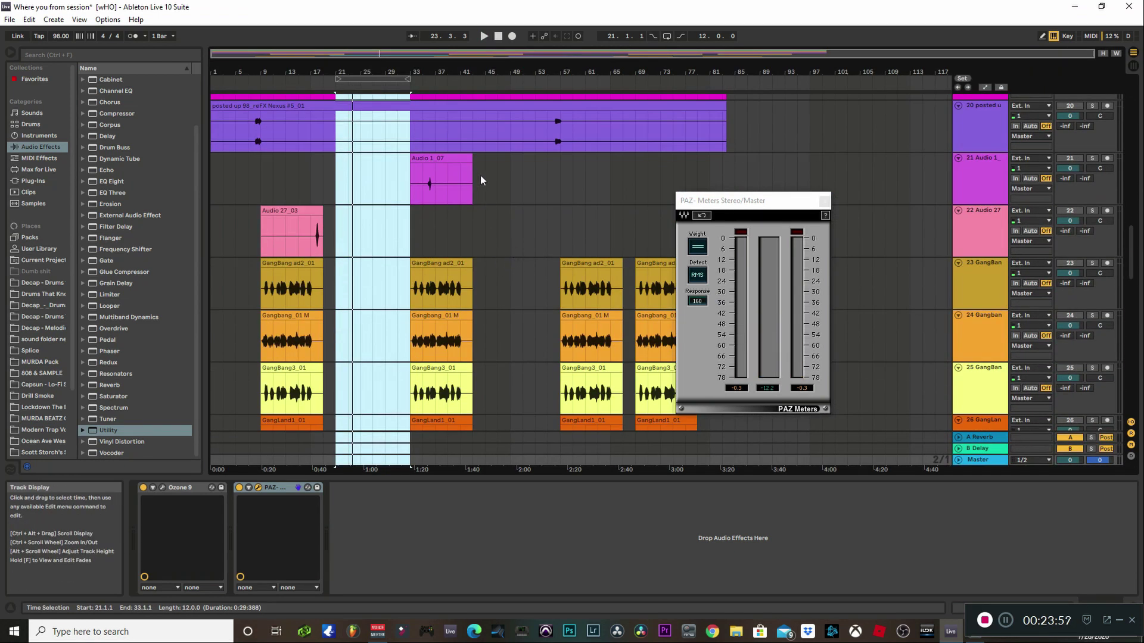
mouse_move(407, 82)
left_mouse_down()
mouse_move(459, 87)
mouse_move(471, 101)
mouse_move(460, 101)
left_mouse_up()
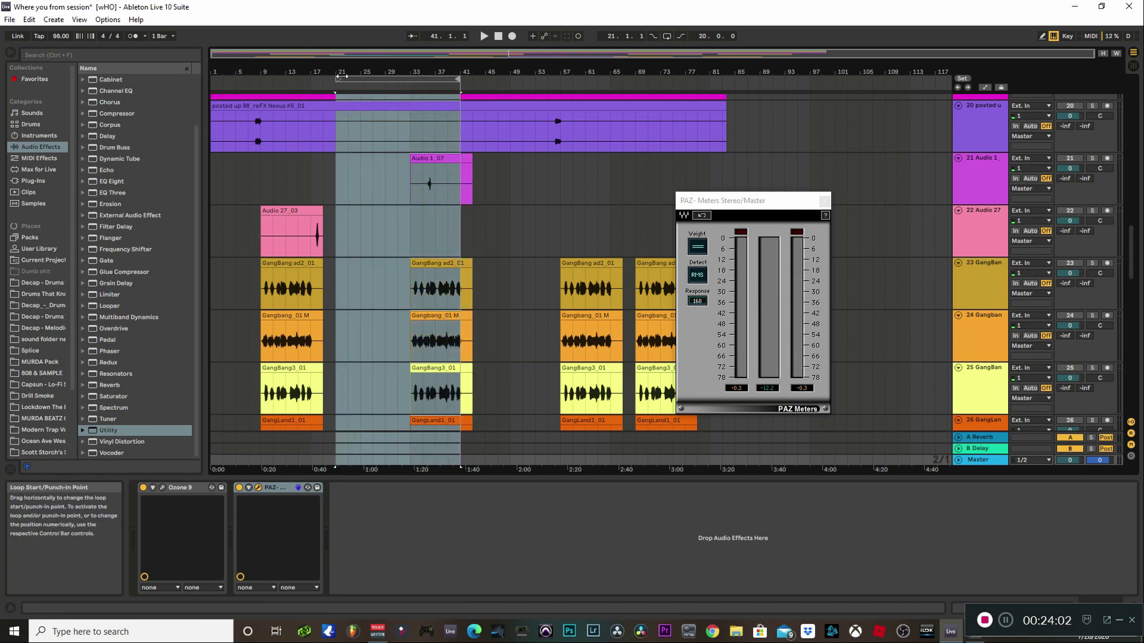
left_click_drag(336, 80, 414, 81)
key("space")
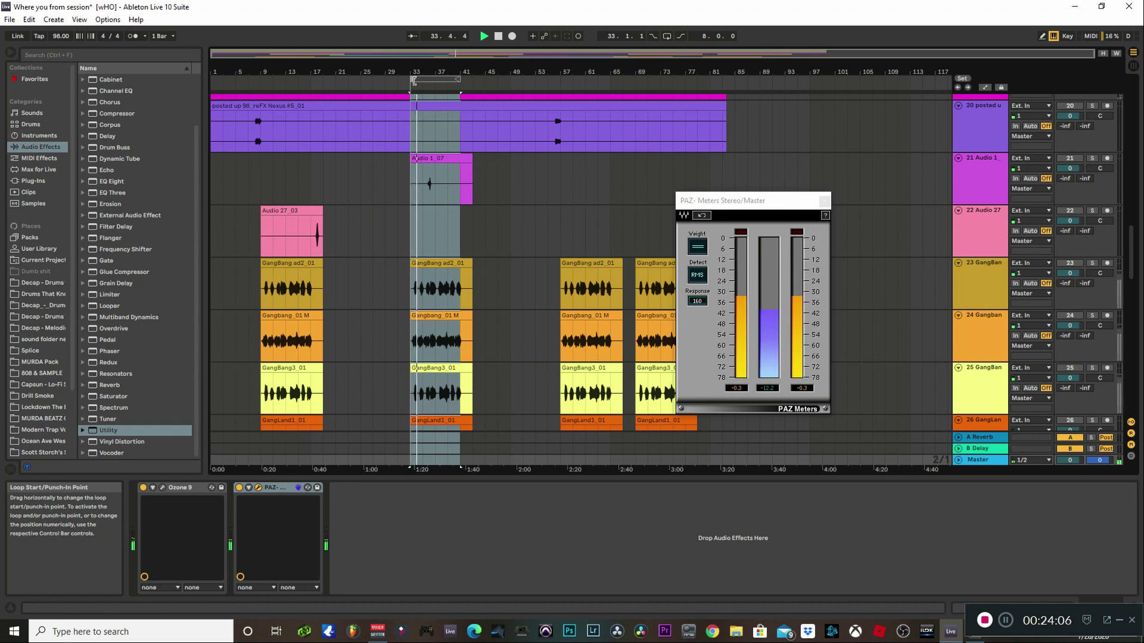
key("space")
left_click_drag(412, 80, 435, 80)
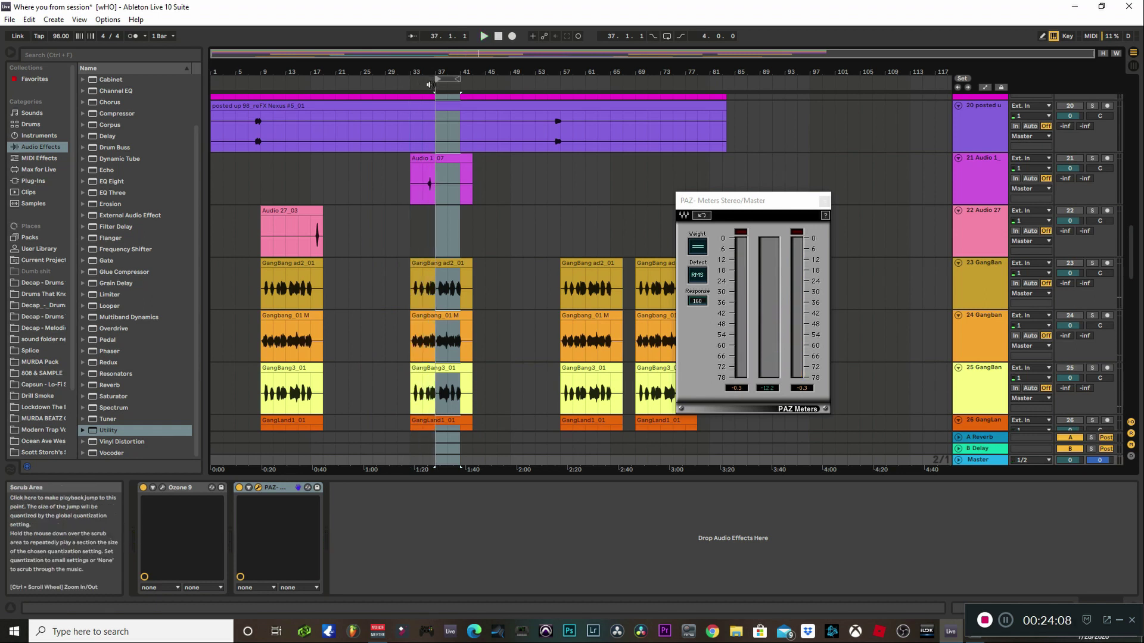
key("space")
key("space")
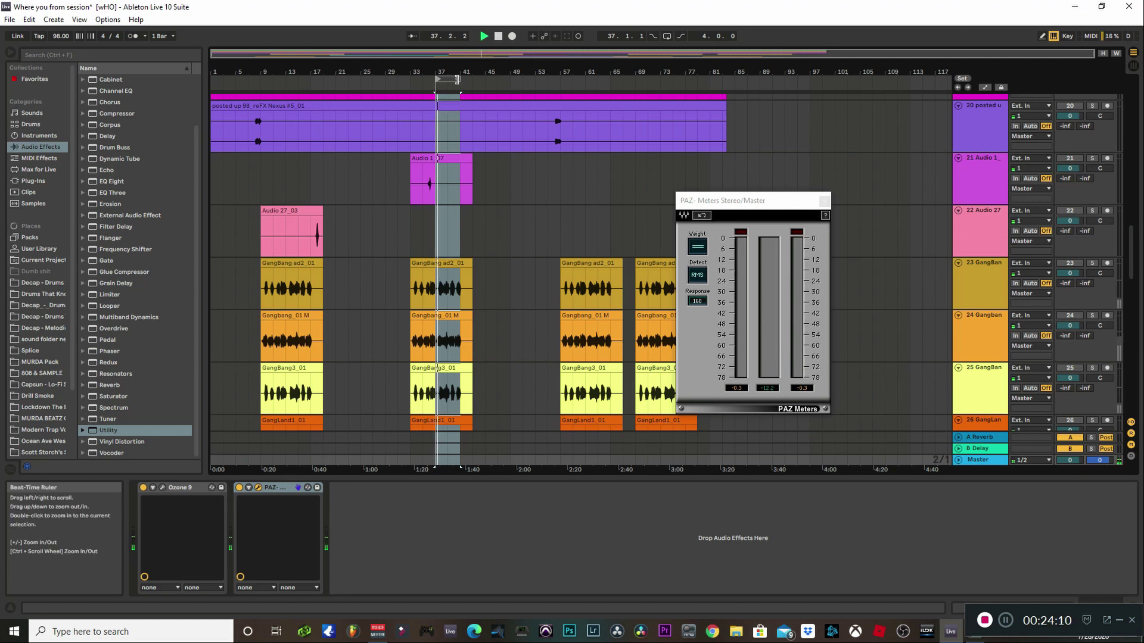
left_click_drag(439, 79, 422, 79)
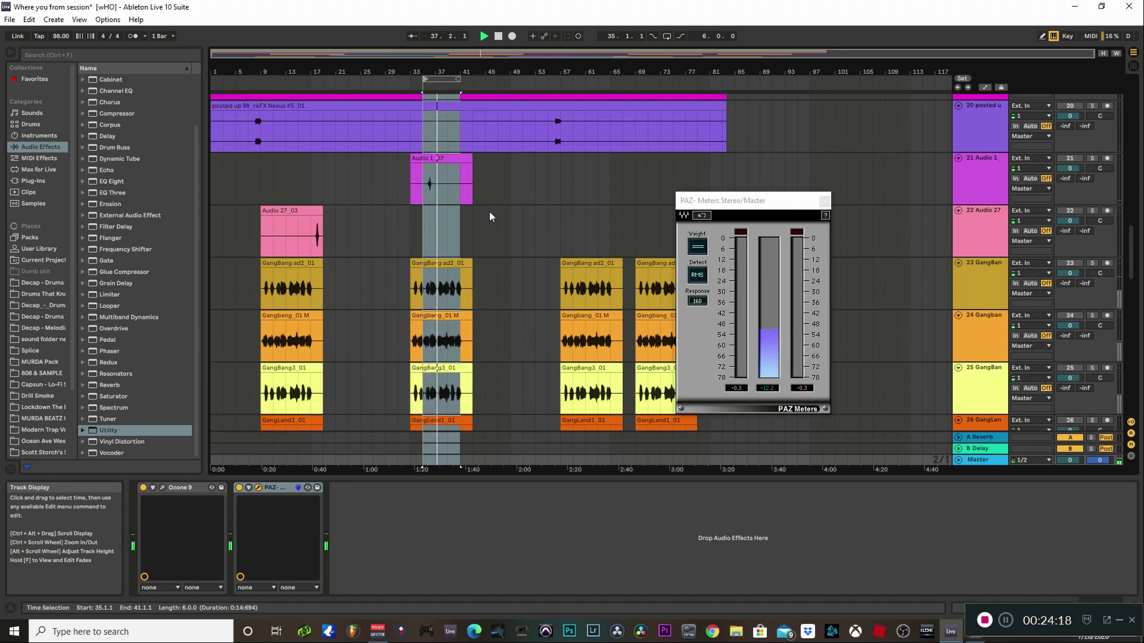
scroll(488, 211, "up", 4)
scroll(488, 211, "up", 7)
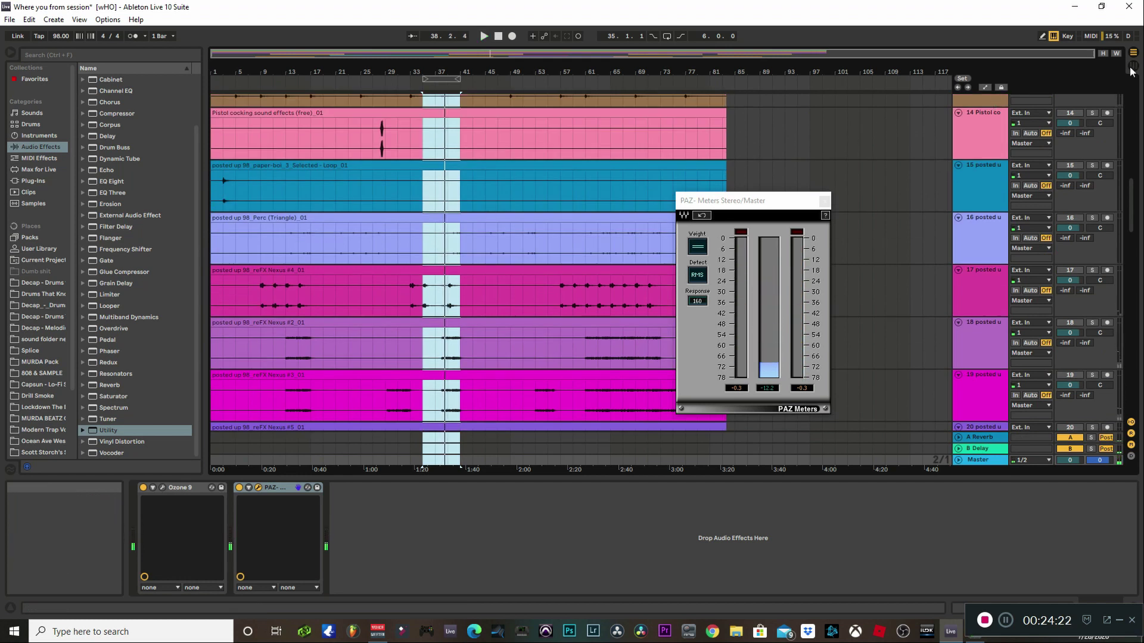
key("Tab")
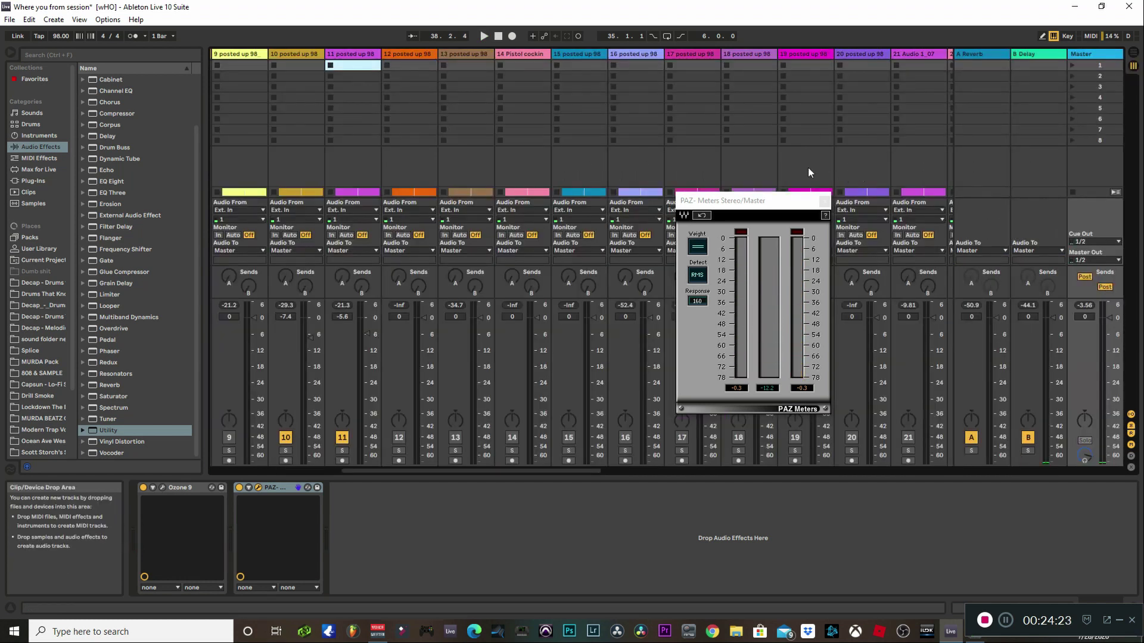
Close PAZ Meters, unmute track 17 and lower its volume to -10.5 dB while the loop plays
left_click(824, 201)
key("space")
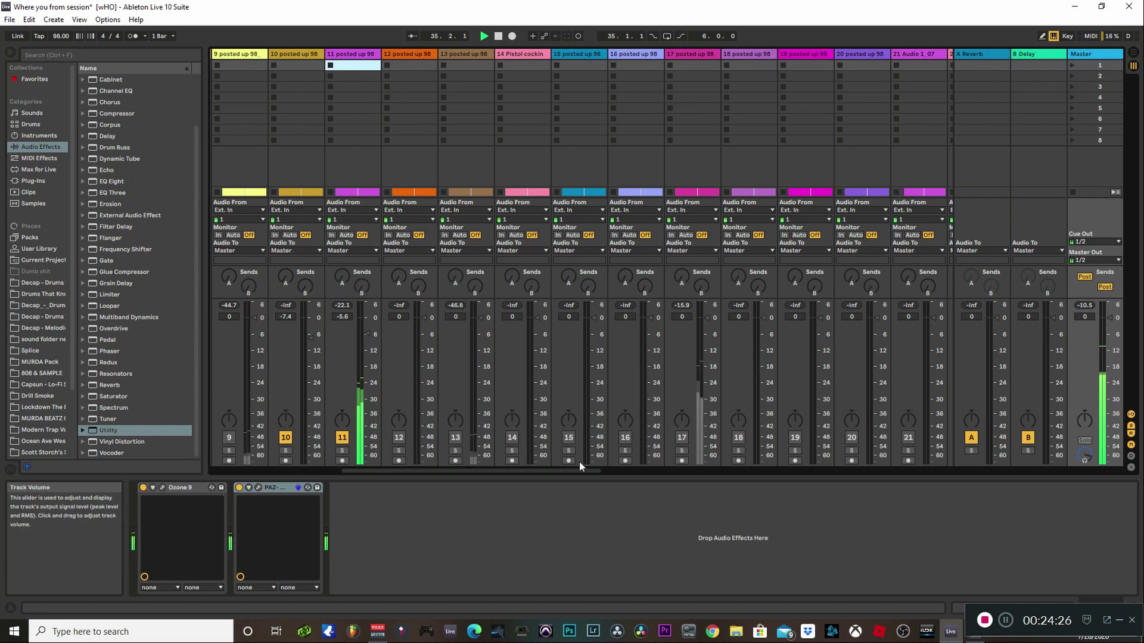
left_click(681, 438)
key("space")
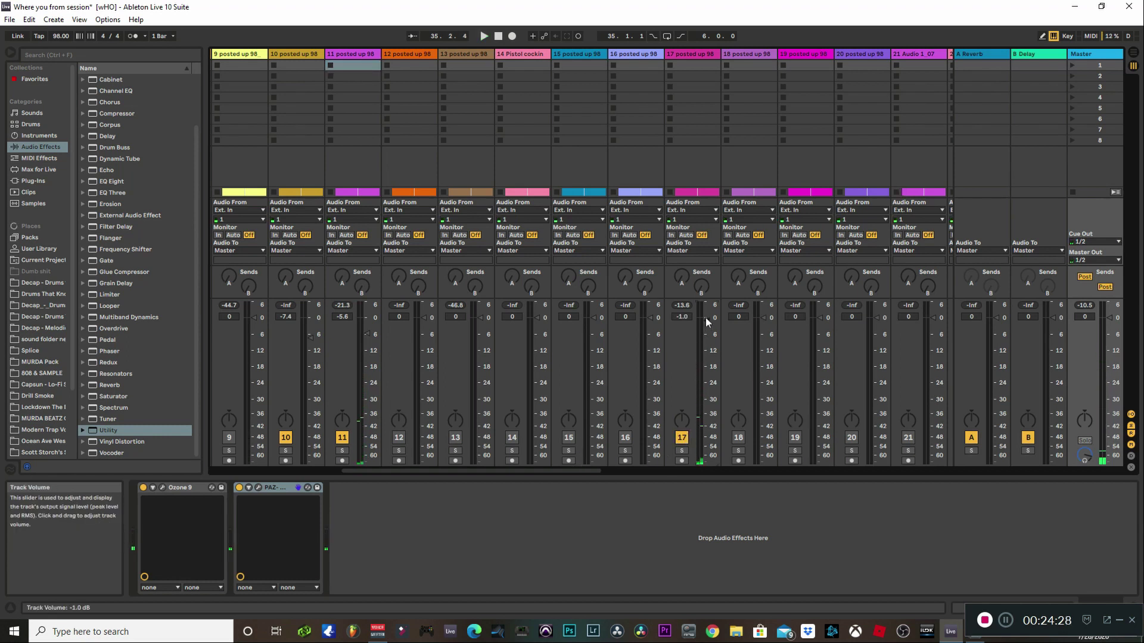
key("space")
left_click_drag(705, 318, 709, 357)
Copy the EQ Eight with band 4 at 5.16 kHz and 5.33 dB onto track 17, and set the track's volume to -9.0 dB during playback
left_click(686, 51)
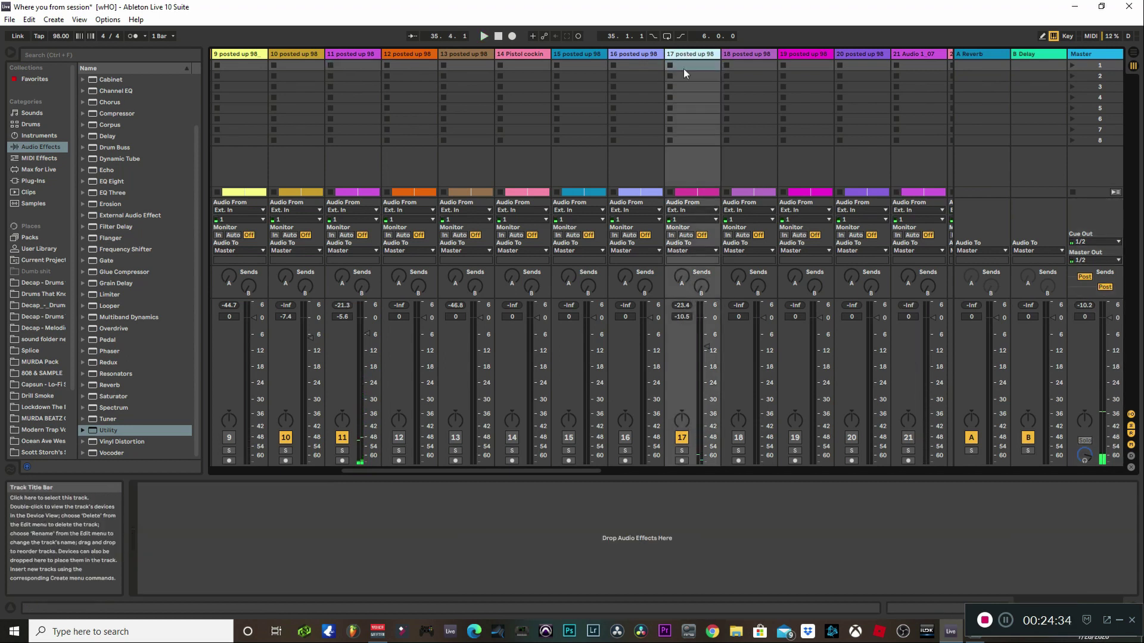
right_click(398, 520)
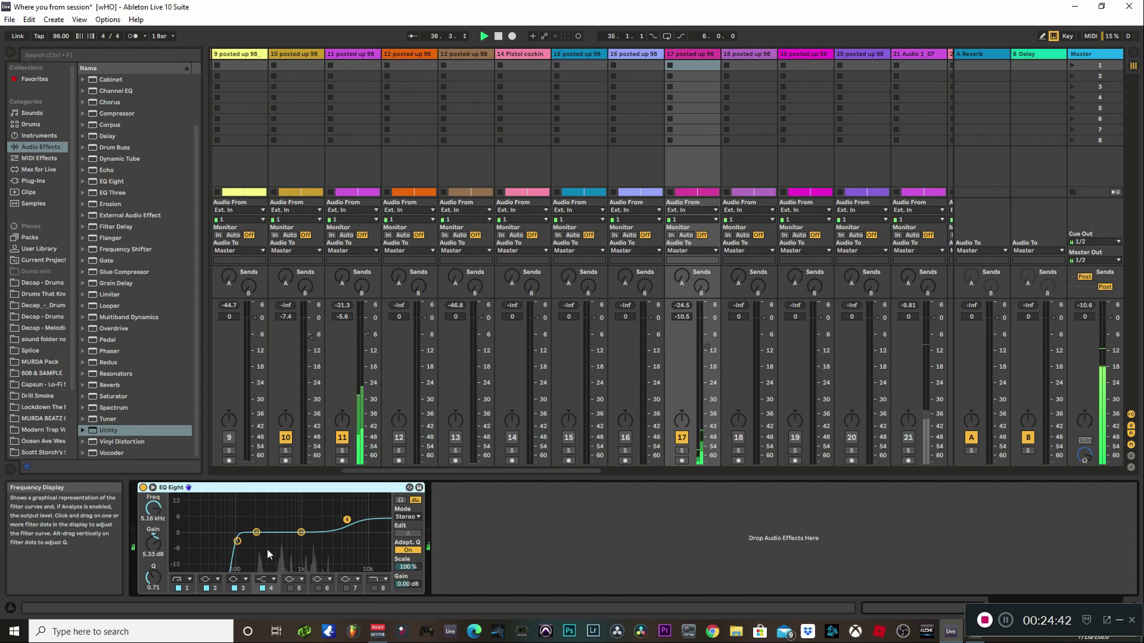
left_click(708, 347)
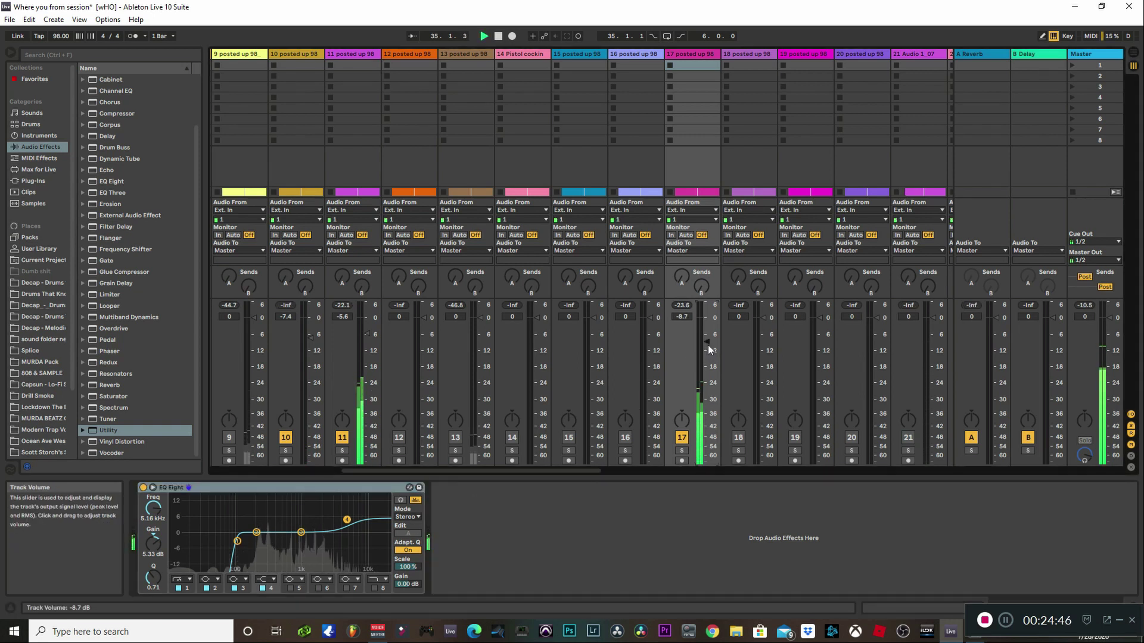
scroll(711, 352, "up", 2)
scroll(708, 342, "up", 2)
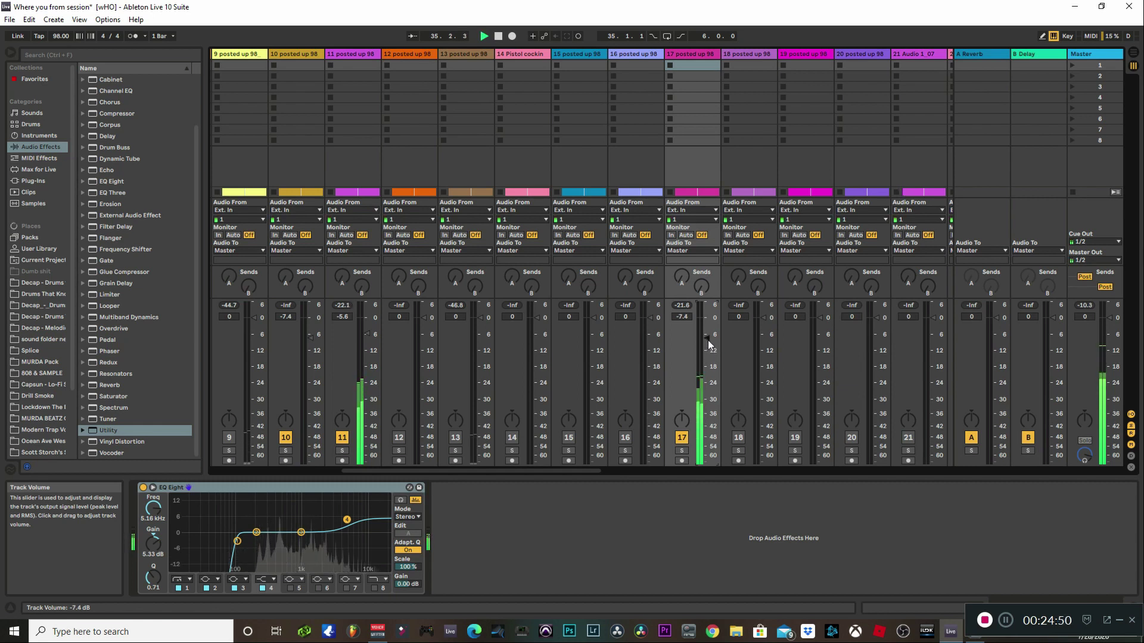
scroll(711, 356, "up", 1)
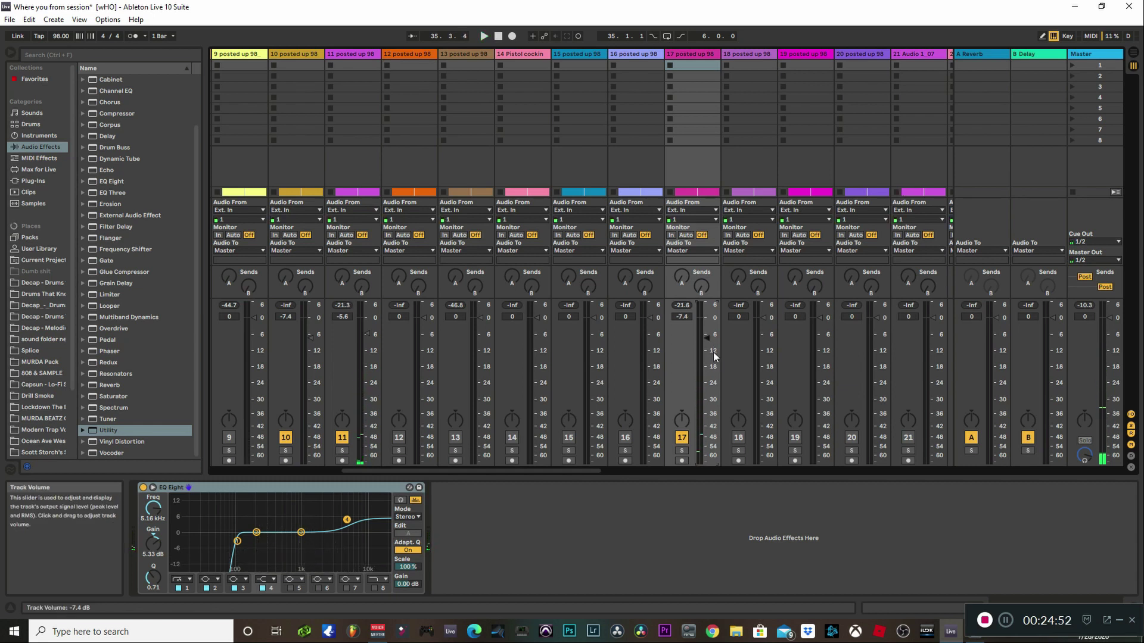
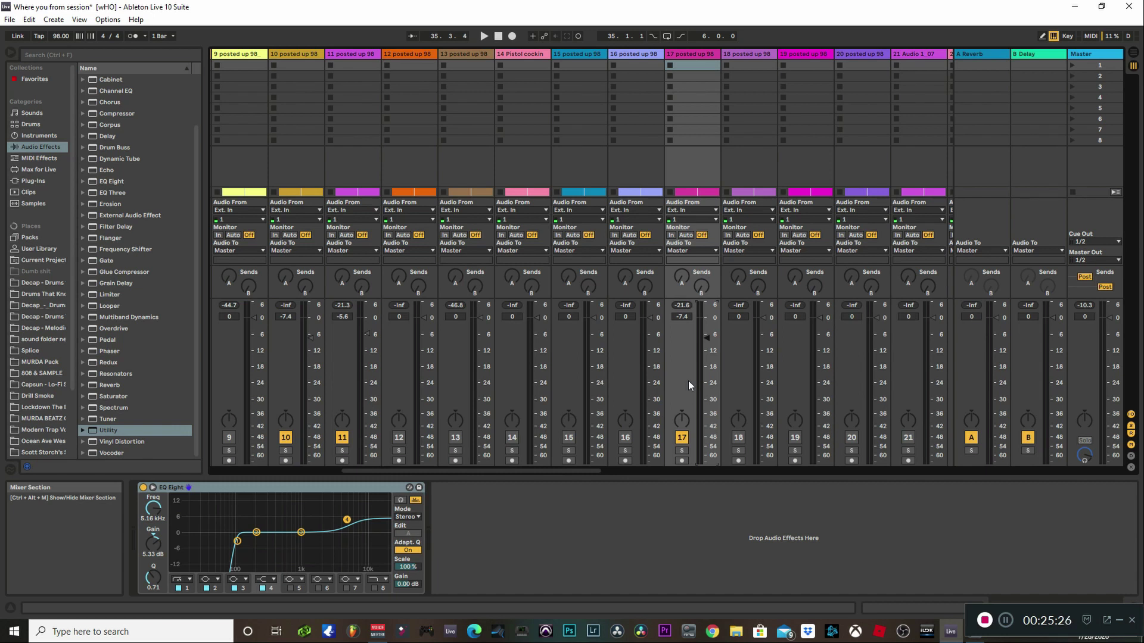
key("space")
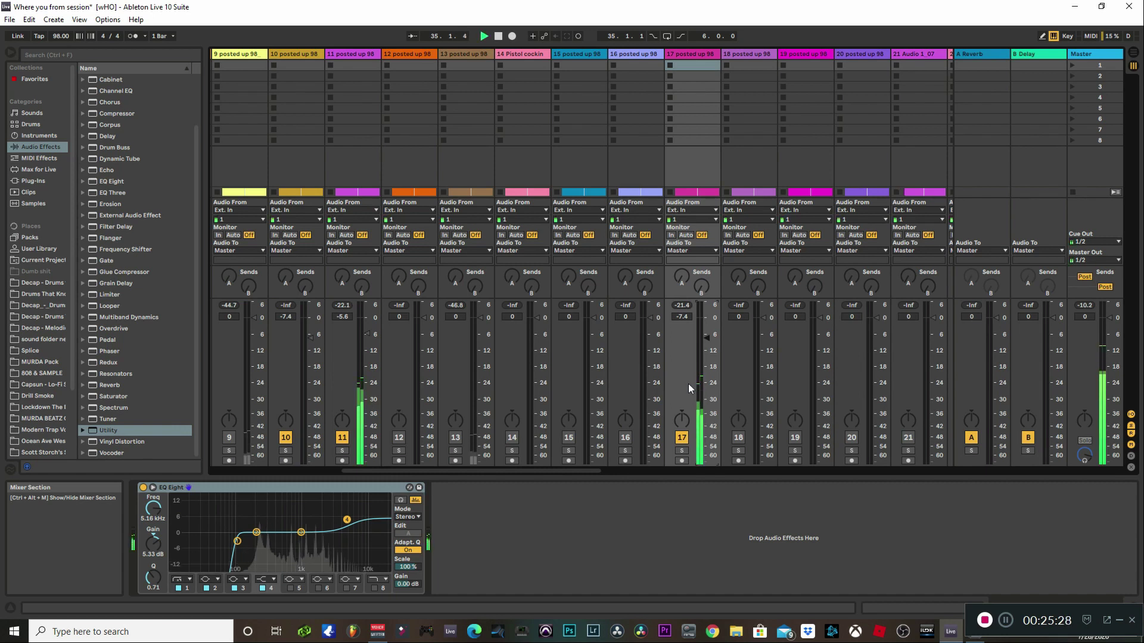
left_click_drag(706, 337, 713, 341)
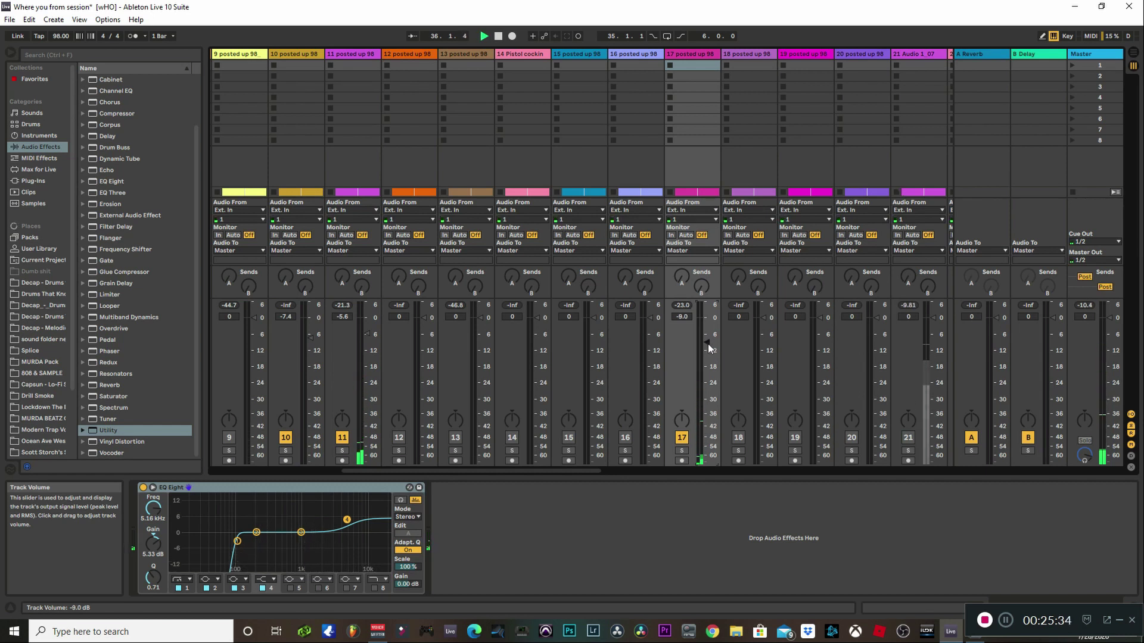
Unmute track 18 and lower its volume to -5.9 dB while the loop plays
key("space")
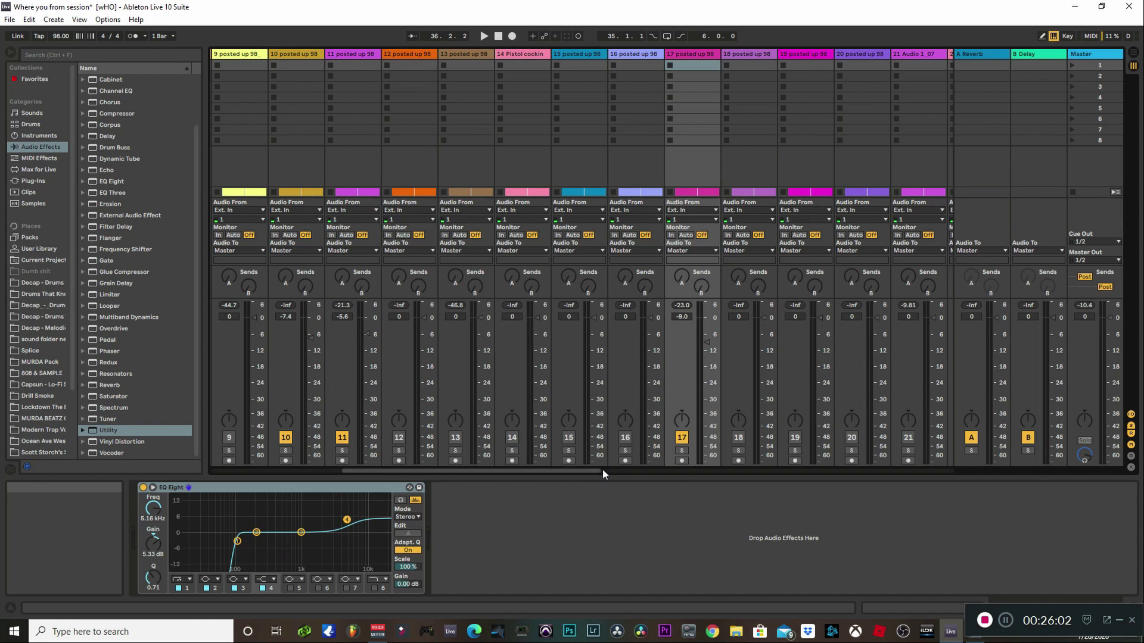
scroll(603, 472, "right", 4)
key("space")
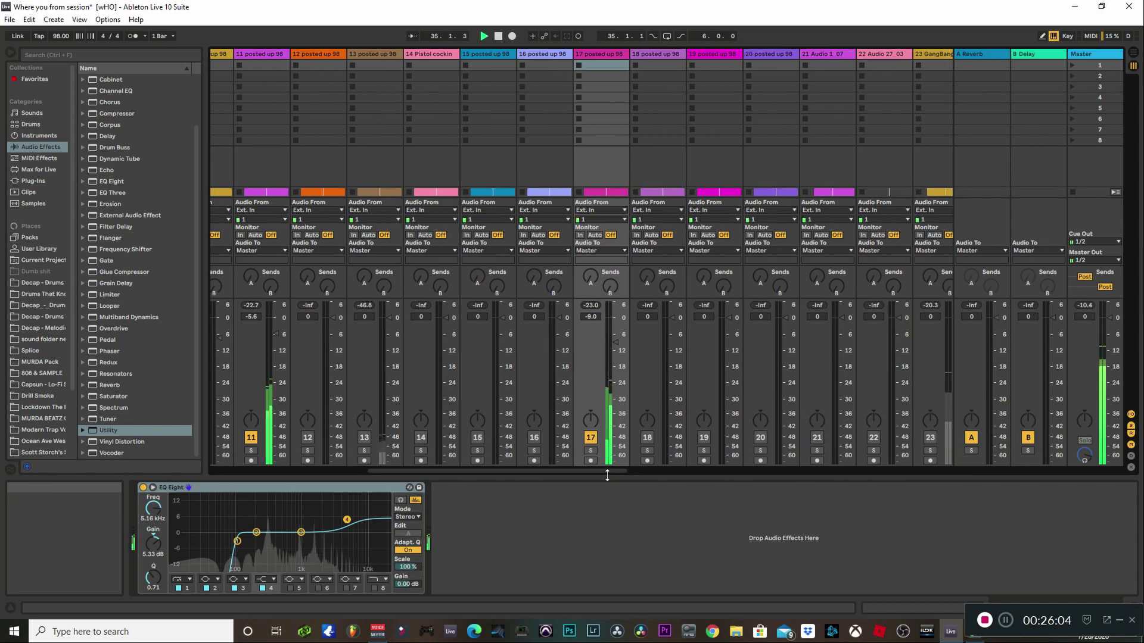
scroll(607, 472, "right", 1)
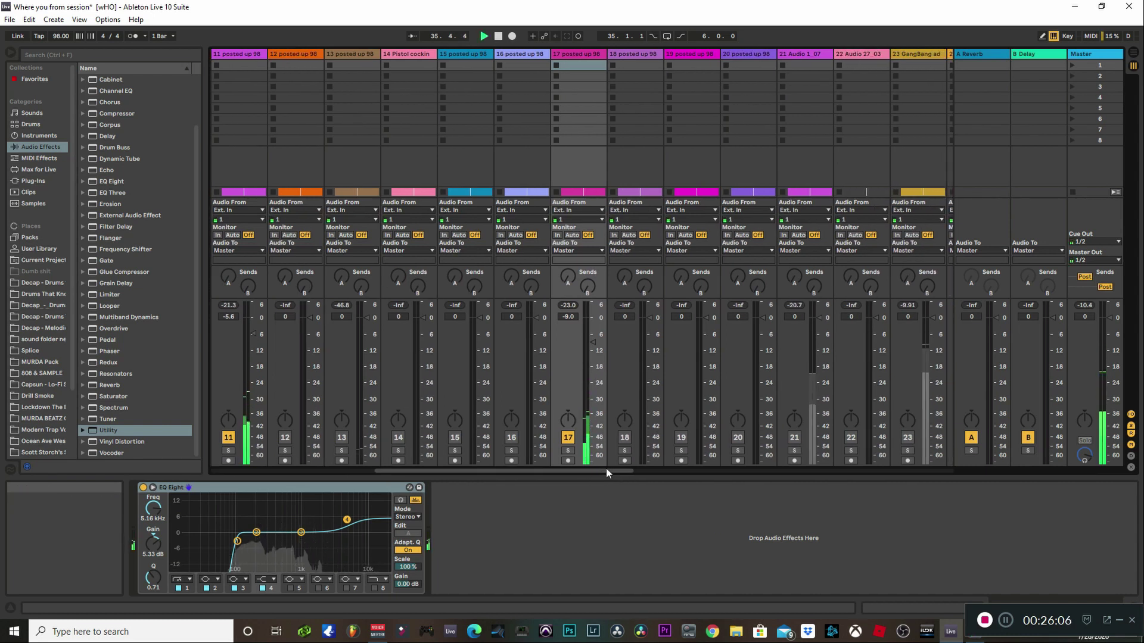
left_click_drag(606, 468, 610, 468)
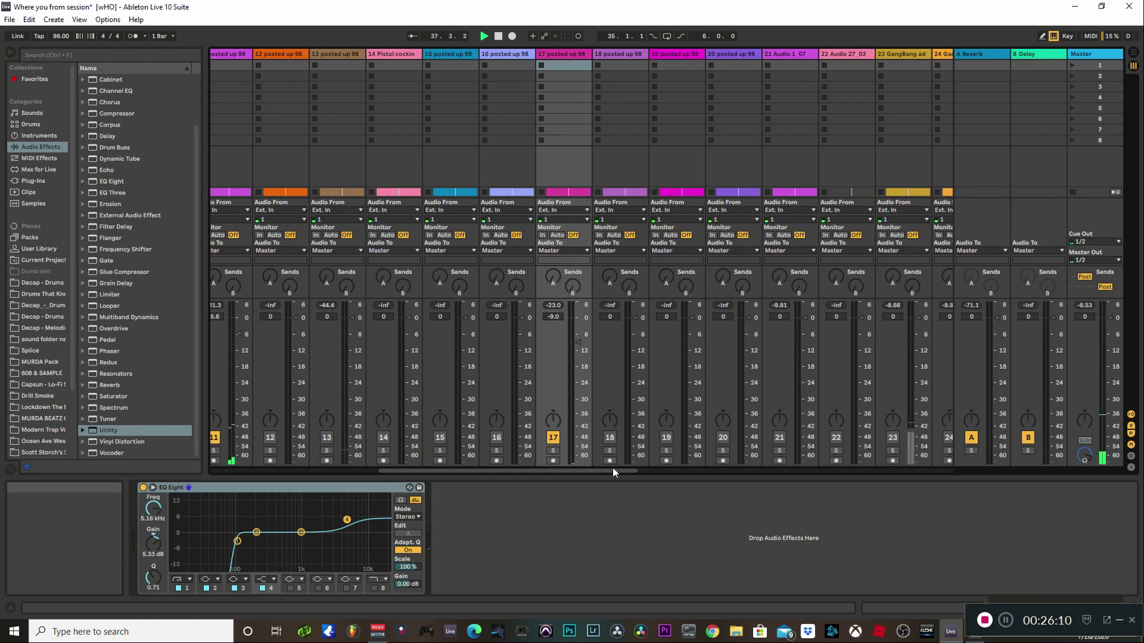
left_click(609, 437)
left_click_drag(637, 313, 637, 321)
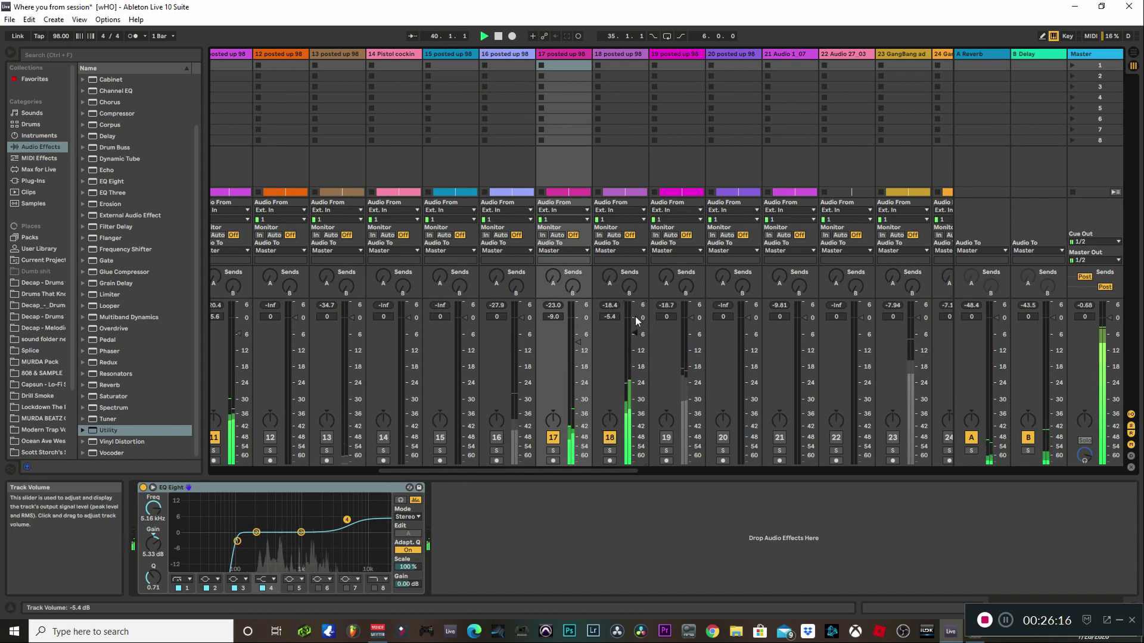
scroll(636, 321, "down", 1)
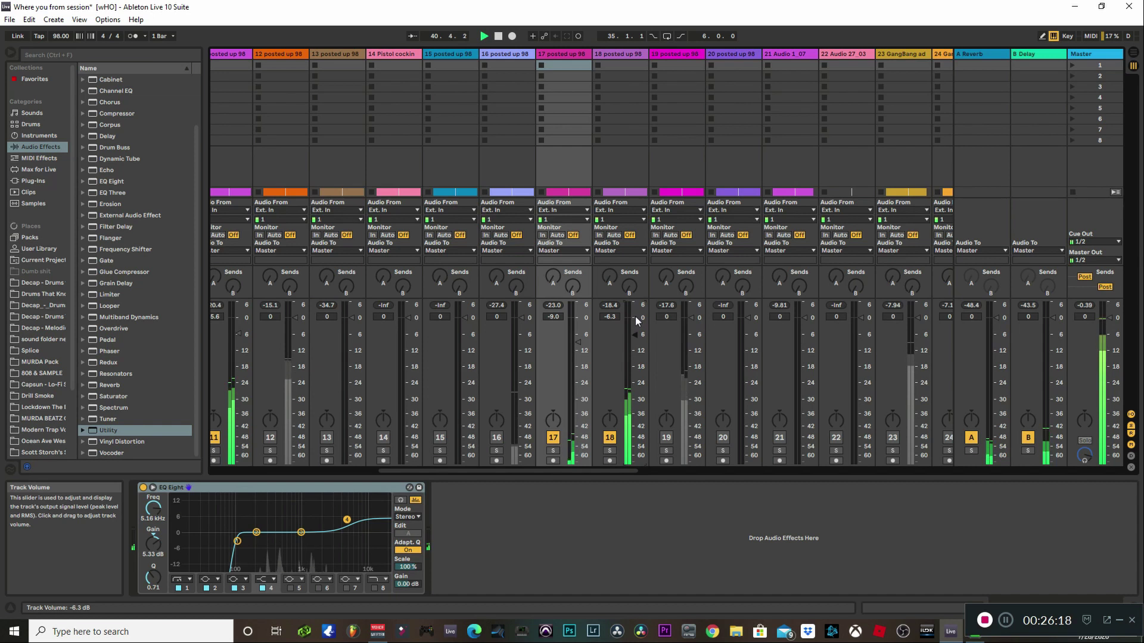
scroll(636, 320, "up", 1)
Copy the EQ Eight with band 4 at 5.16 kHz and 5.33 dB onto track 18, and fine-tune the track's volume to -5.9 dB during playback
left_click(629, 54)
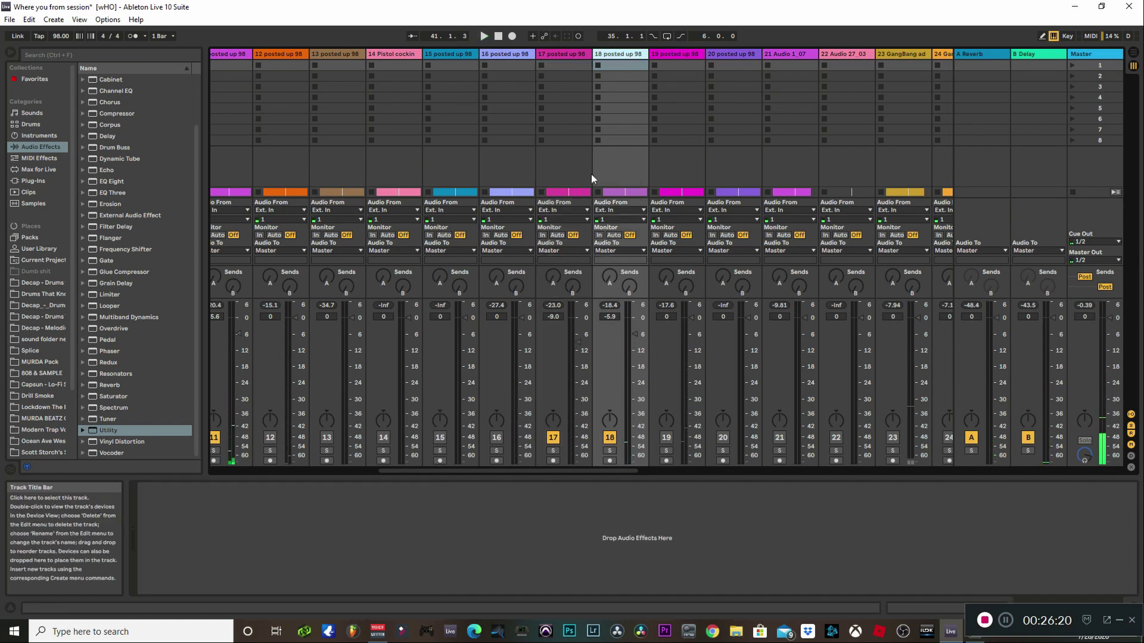
right_click(283, 534)
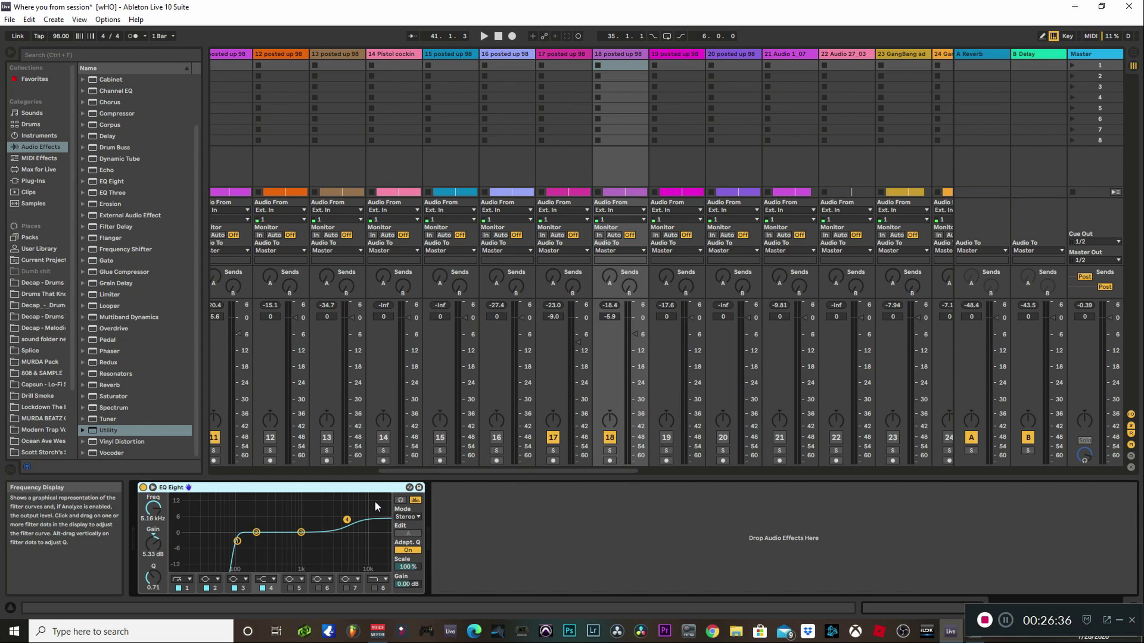
key("space")
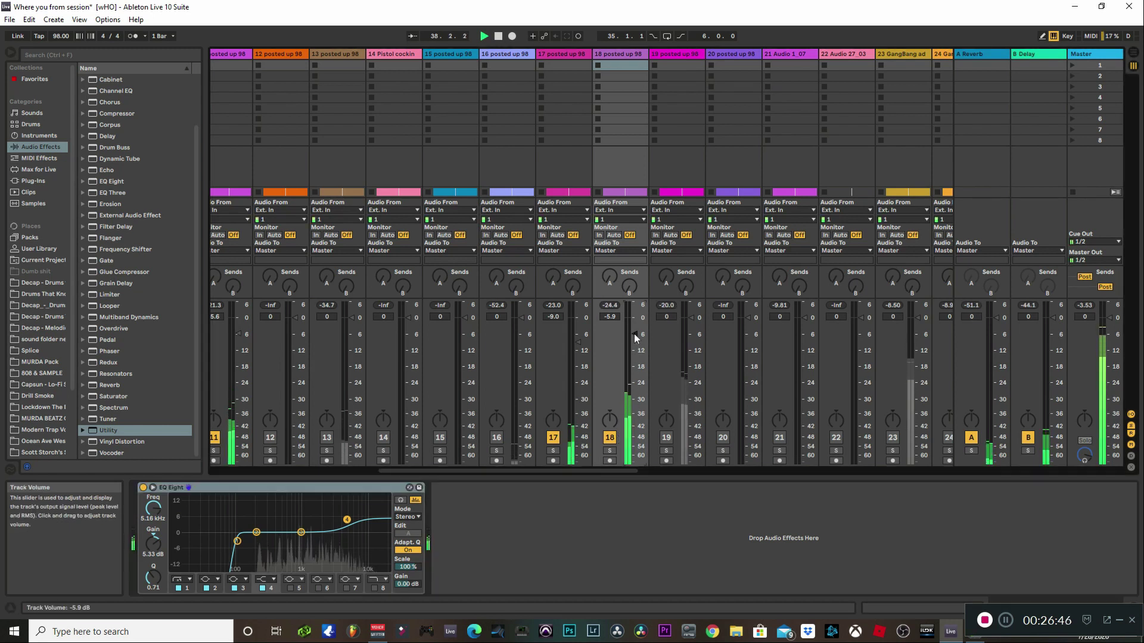
scroll(633, 334, "up", 2)
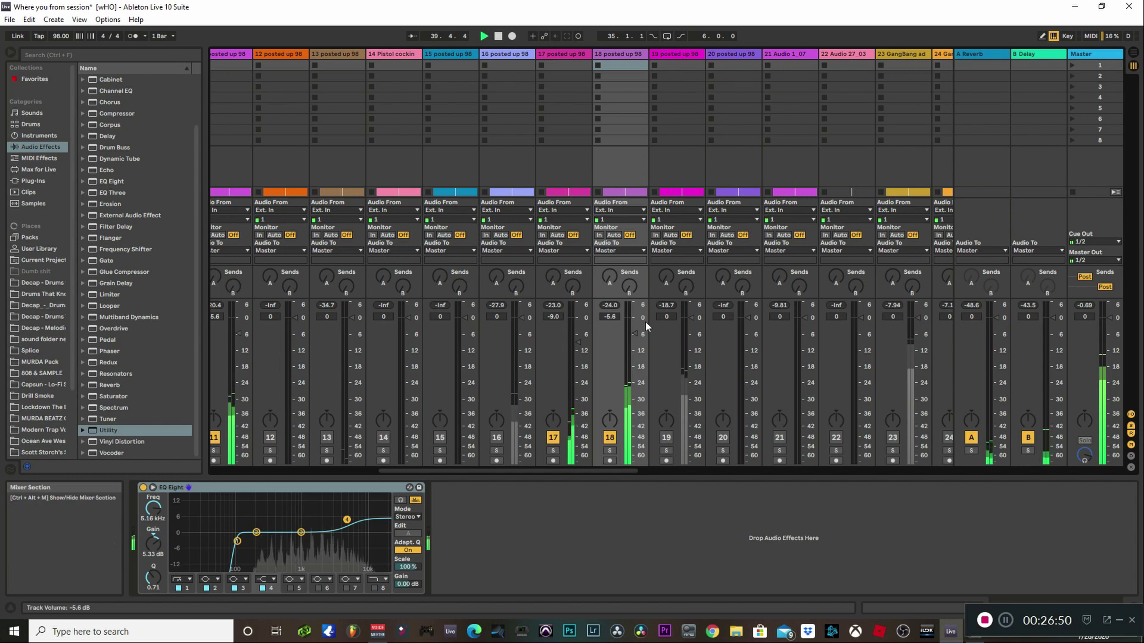
scroll(634, 334, "down", 1)
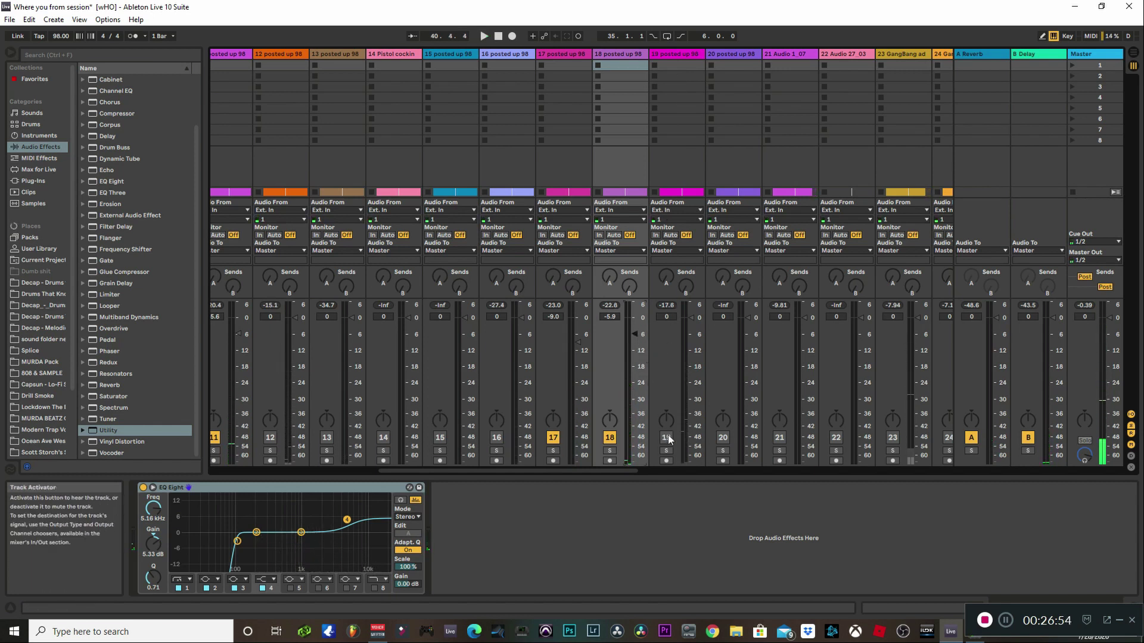
Unmute track 19 and lower its volume to -6.5 dB while the loop plays
key("space")
scroll(693, 322, "down", 5)
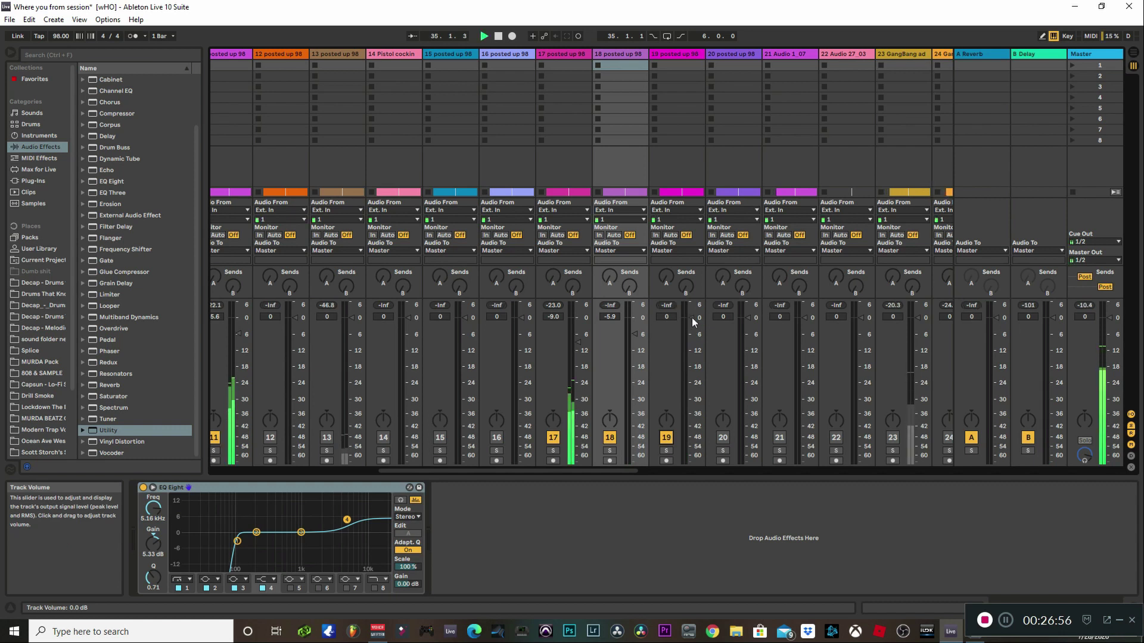
scroll(693, 321, "up", 2)
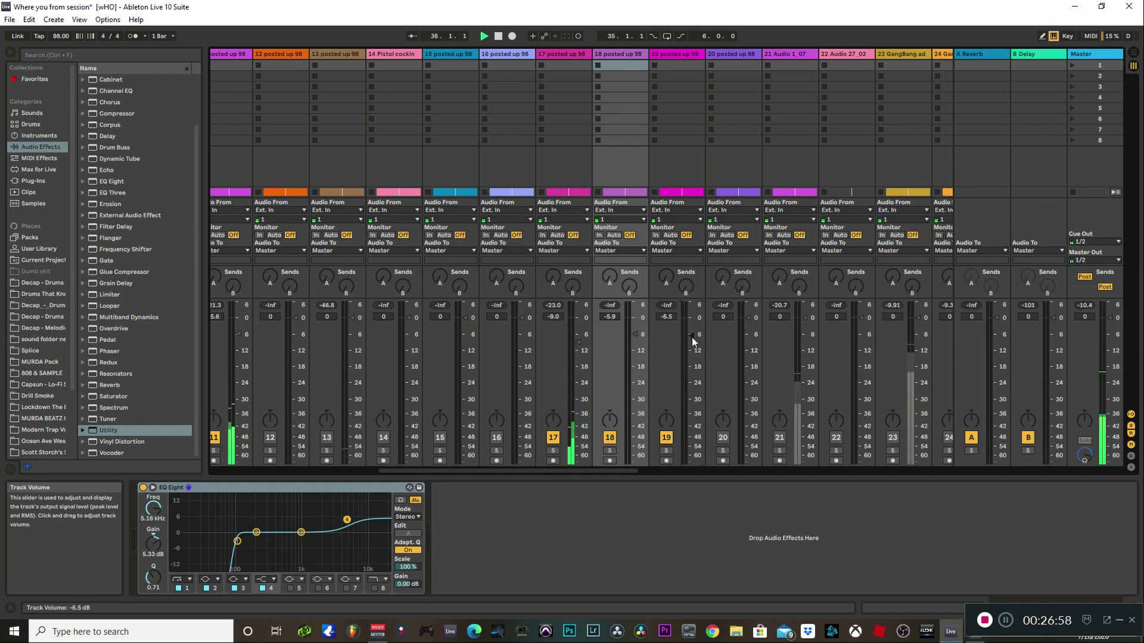
Copy the EQ Eight with band 4 at 5.16 kHz and 5.33 dB onto track 19, and raise the track's volume to -5.4 dB
left_click(677, 55)
left_click_drag(112, 181, 395, 519)
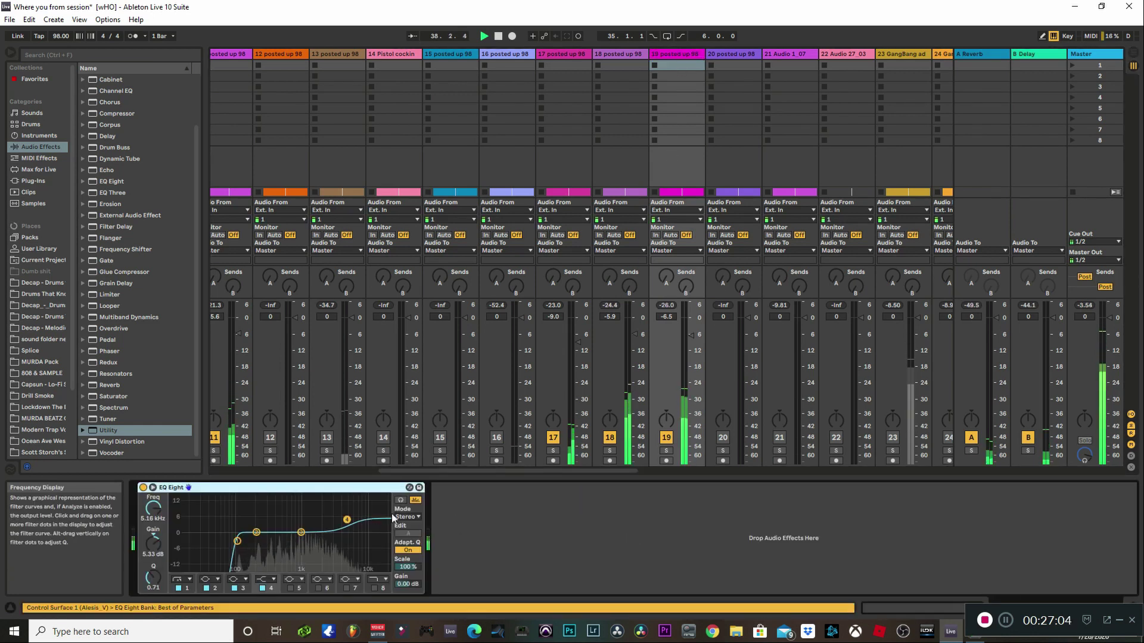
scroll(692, 339, "down", 2)
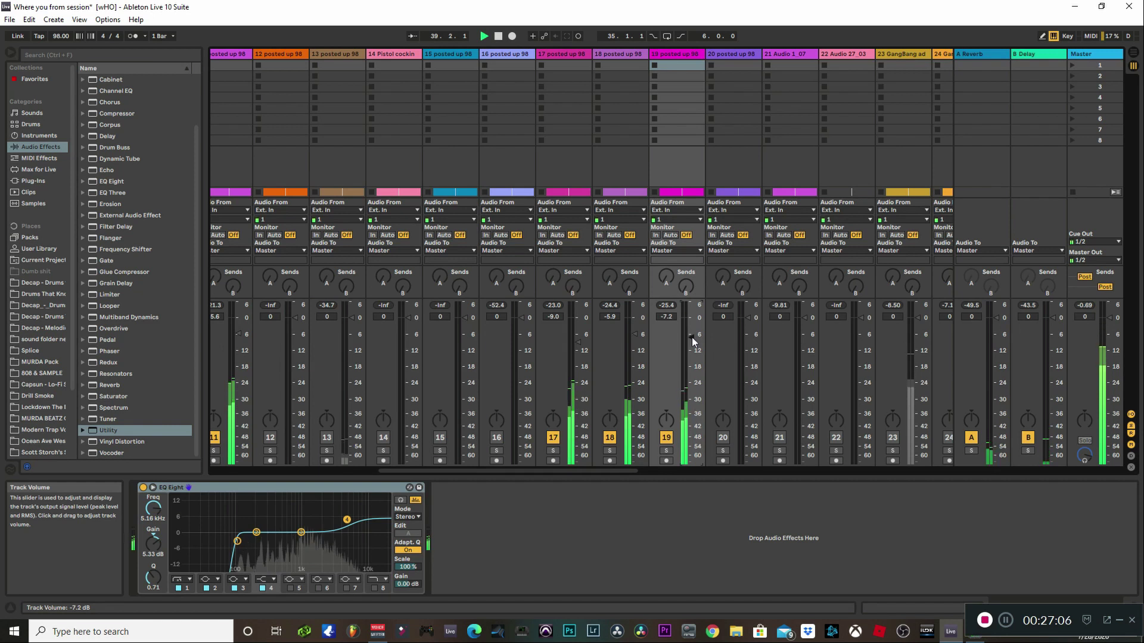
scroll(692, 337, "up", 4)
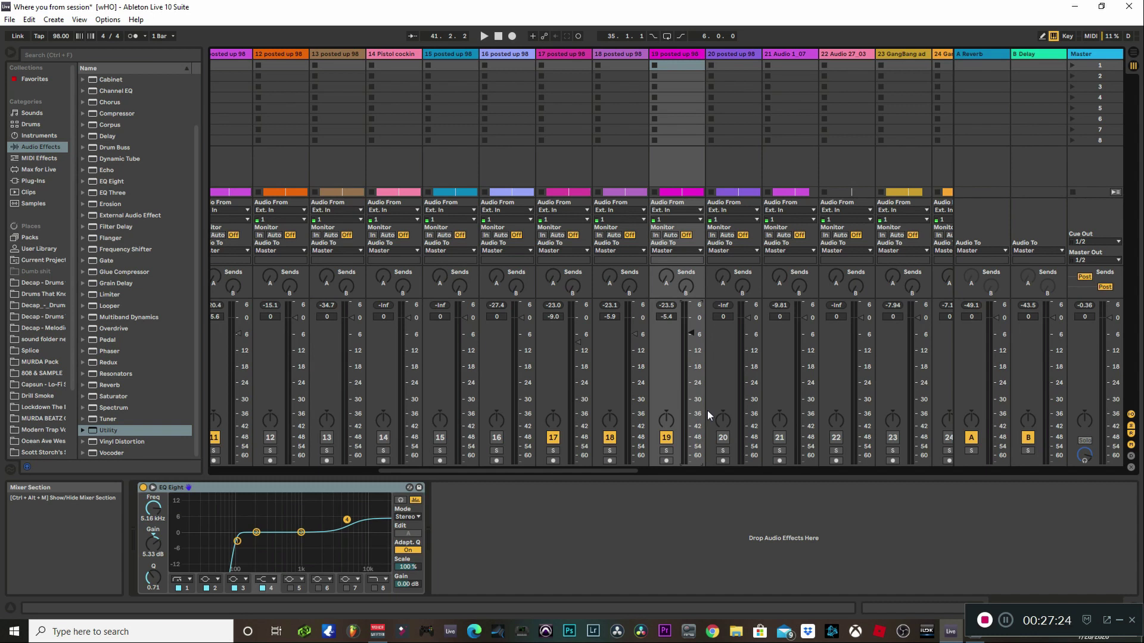
Unmute track 9 during playback and solo it briefly to hear it alone
key("space")
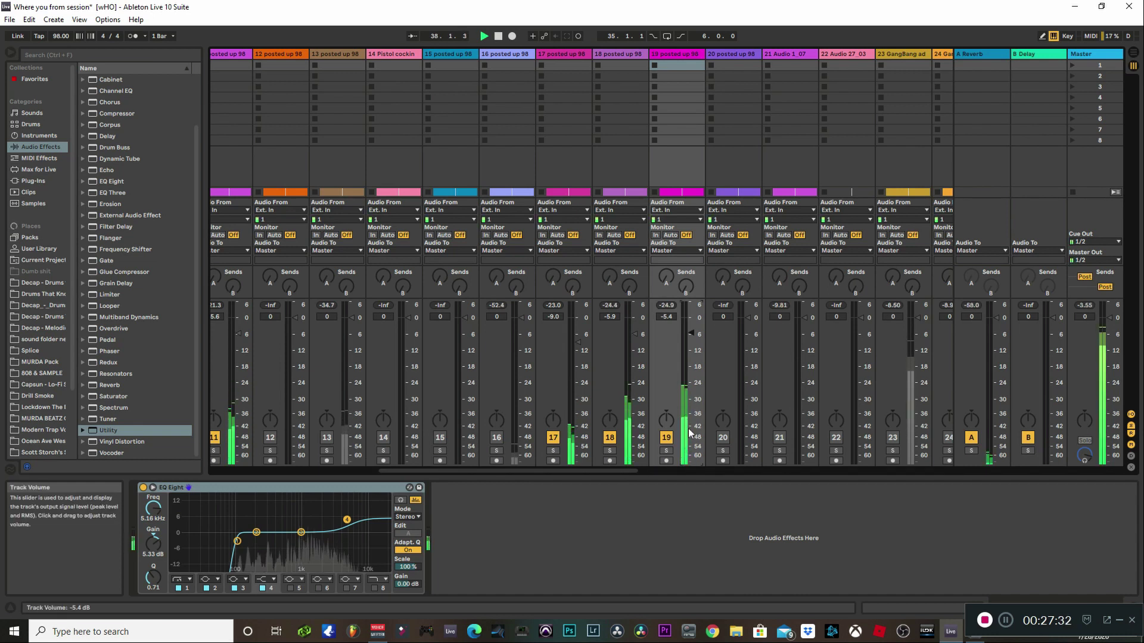
left_click_drag(617, 470, 505, 471)
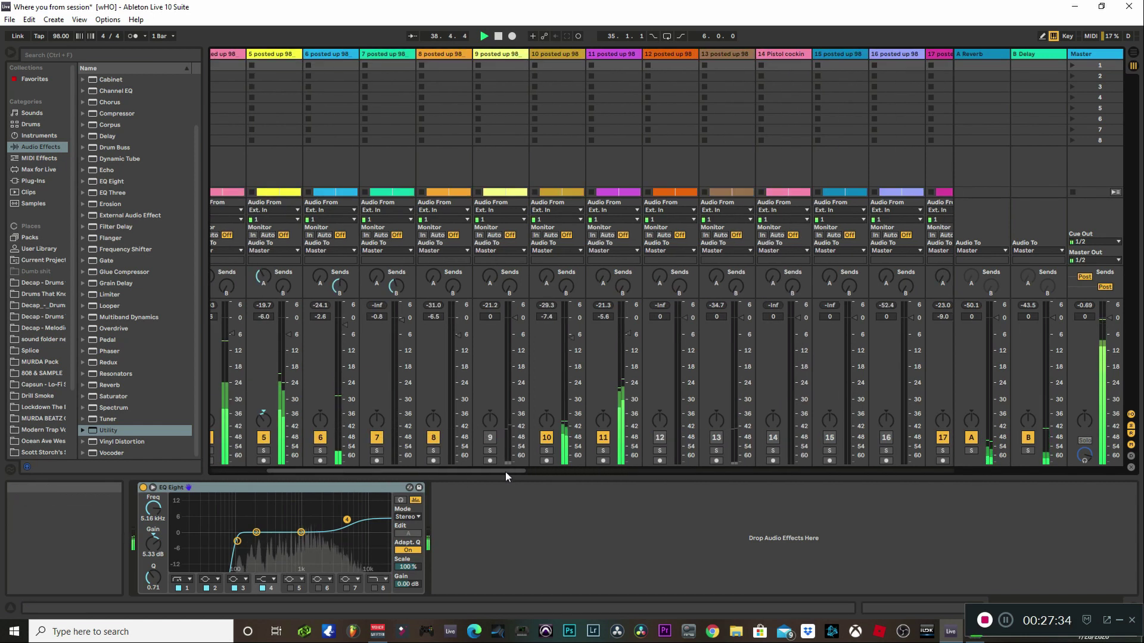
left_click(494, 439)
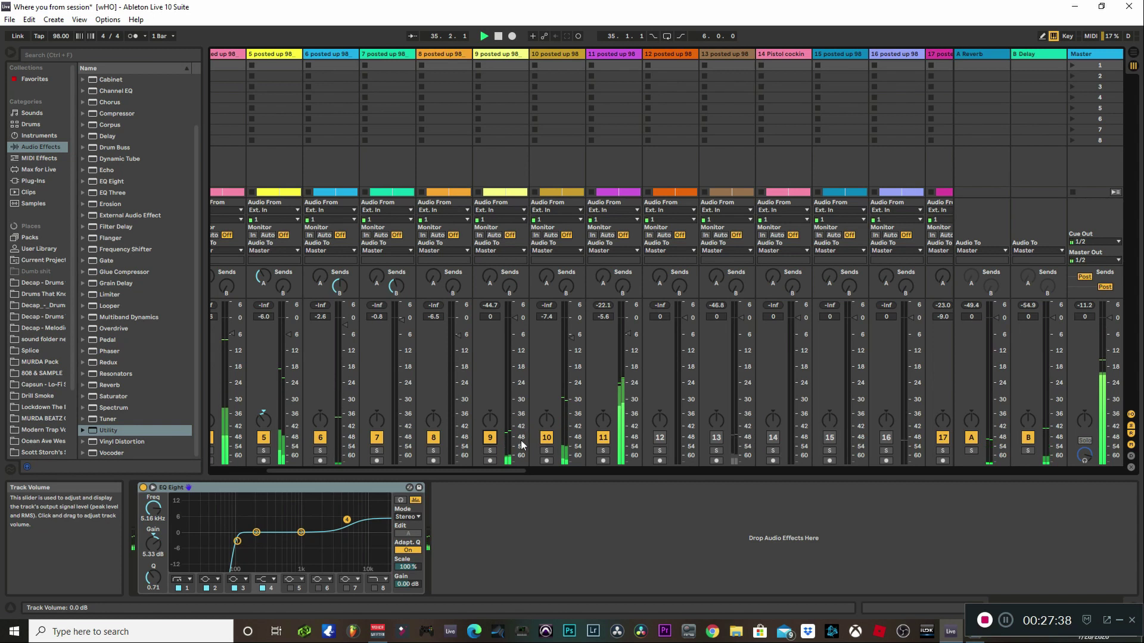
left_click(491, 451)
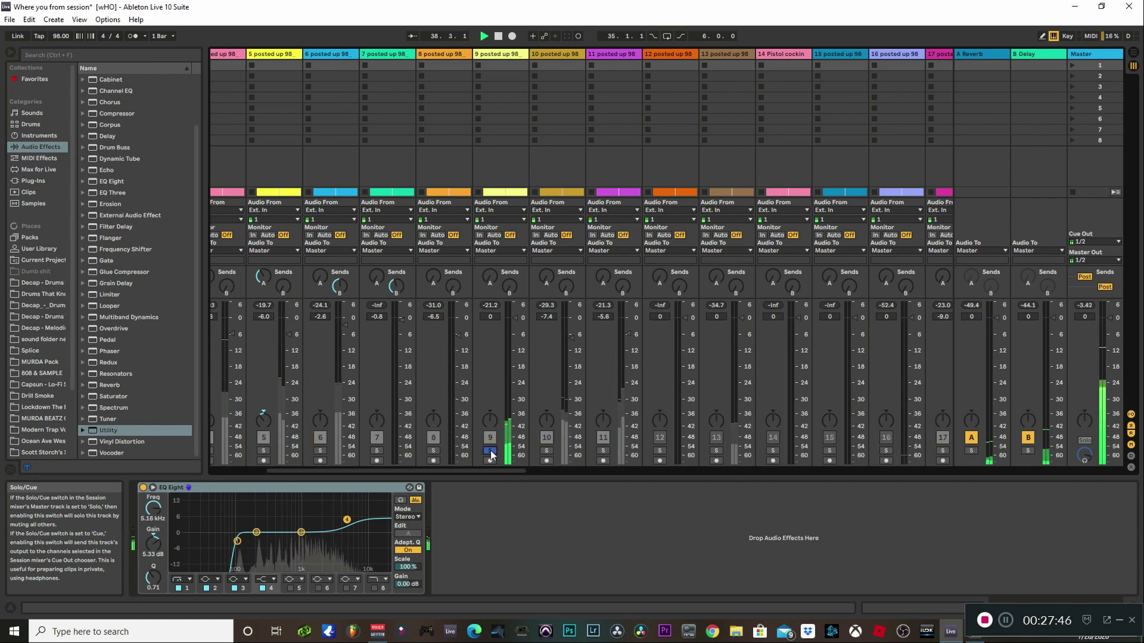
left_click(490, 451)
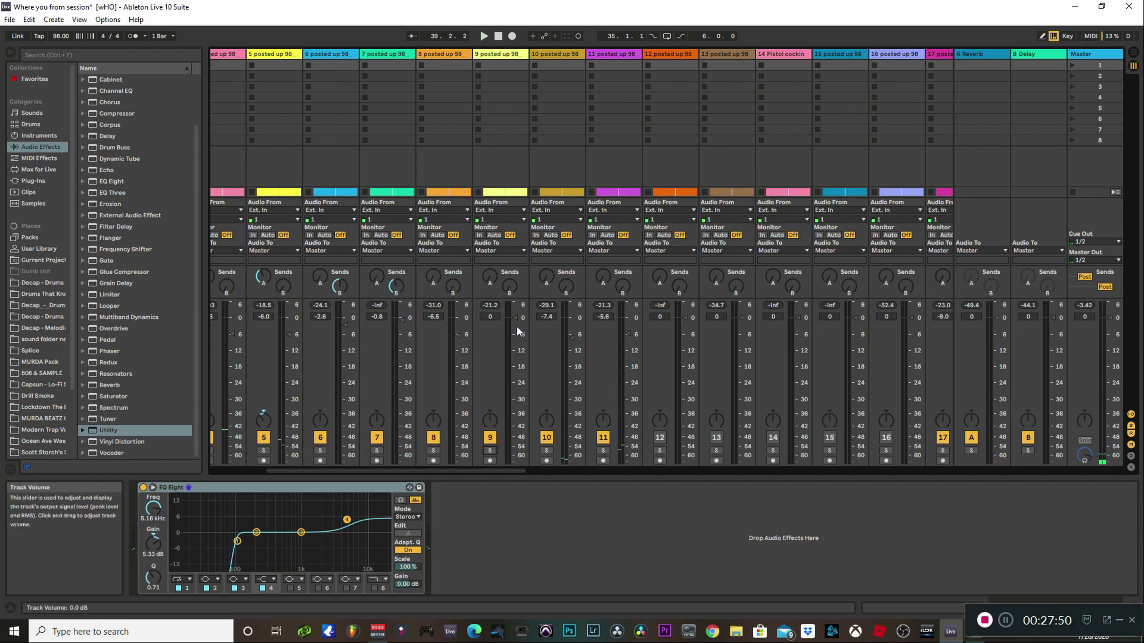
Copy the same EQ Eight onto track 9 and add a Glue Compressor after it with 14.6 dB of makeup gain
left_click(502, 64)
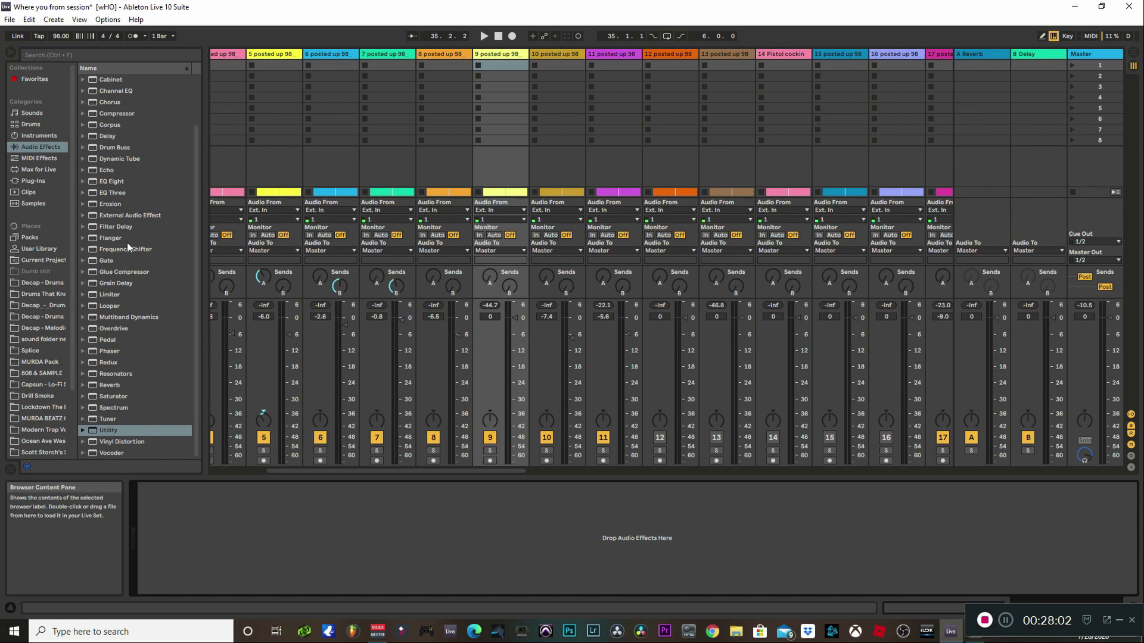
left_click_drag(174, 478, 212, 520)
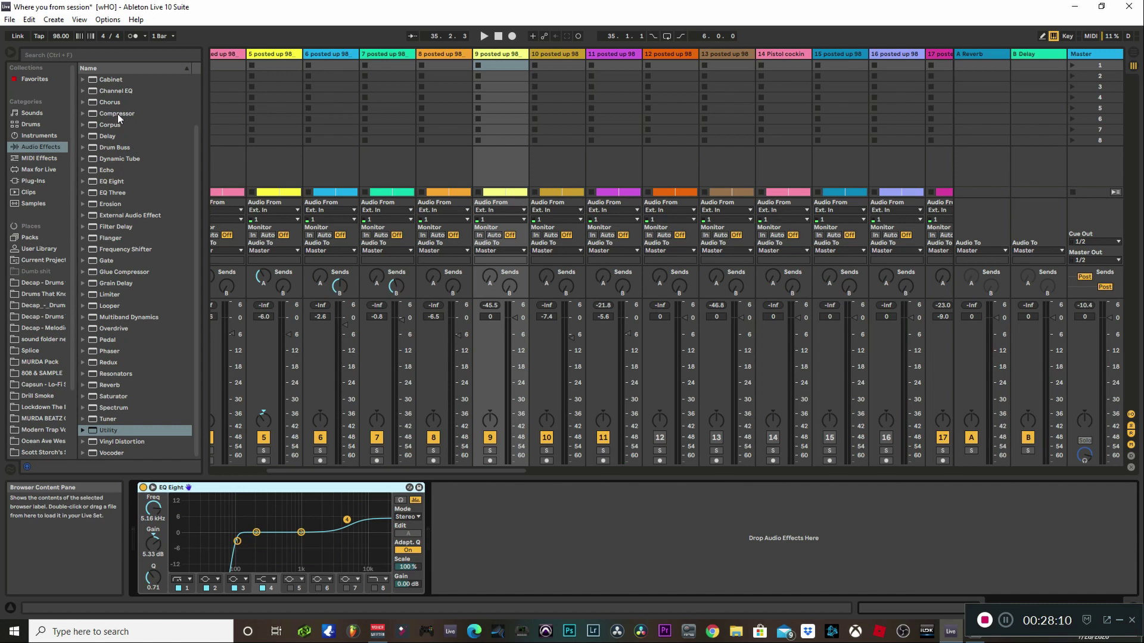
left_click_drag(110, 271, 163, 296)
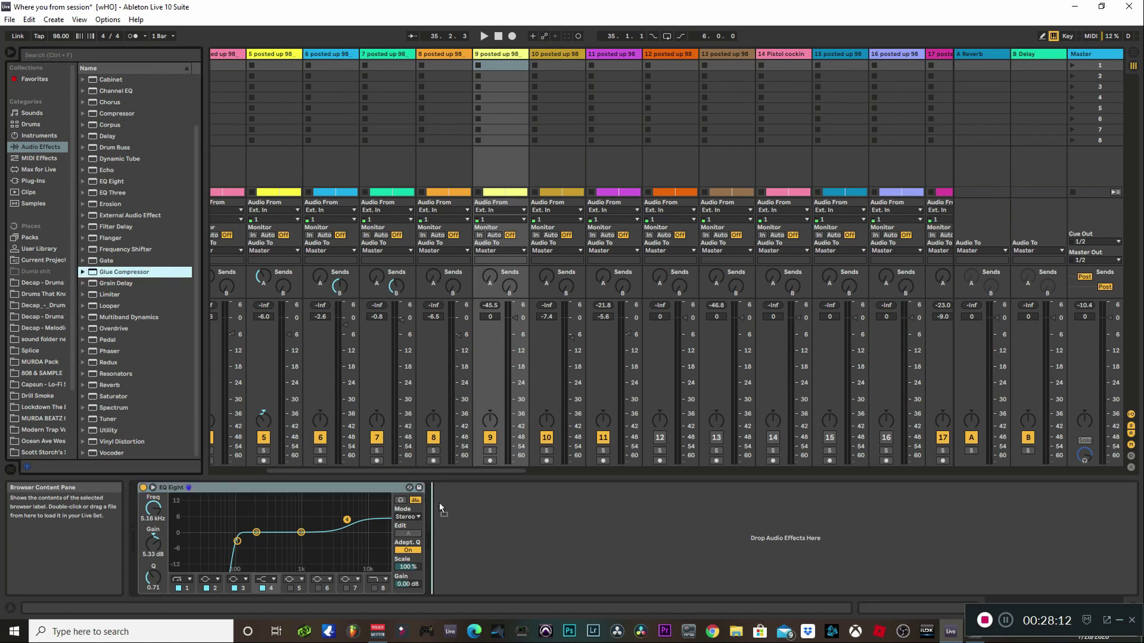
left_click_drag(439, 503, 441, 507)
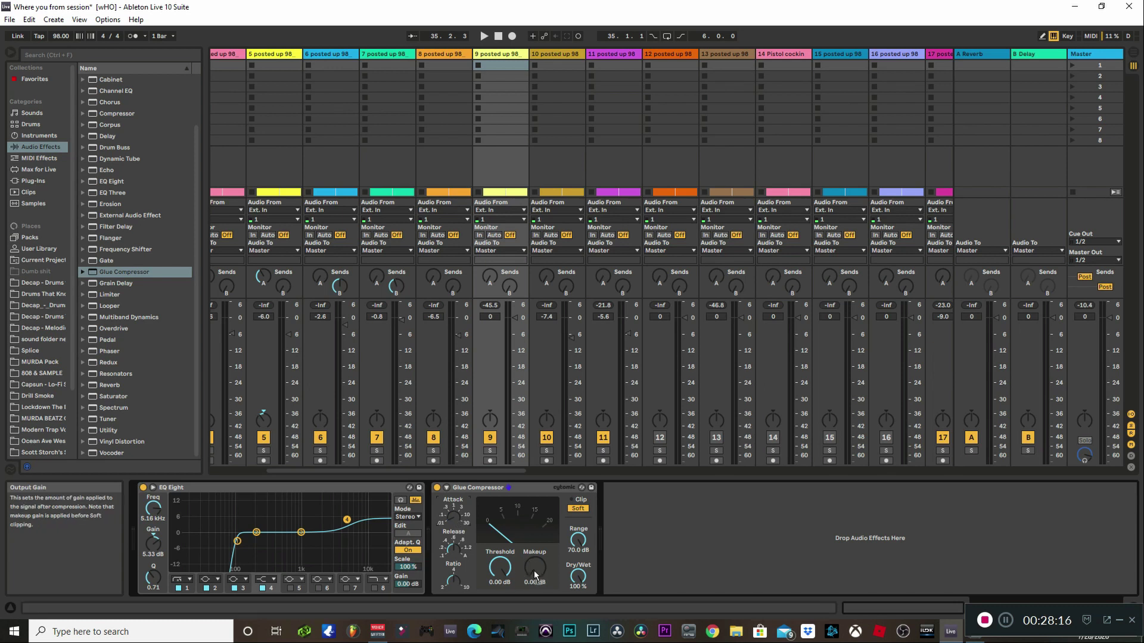
left_click_drag(534, 572, 535, 569)
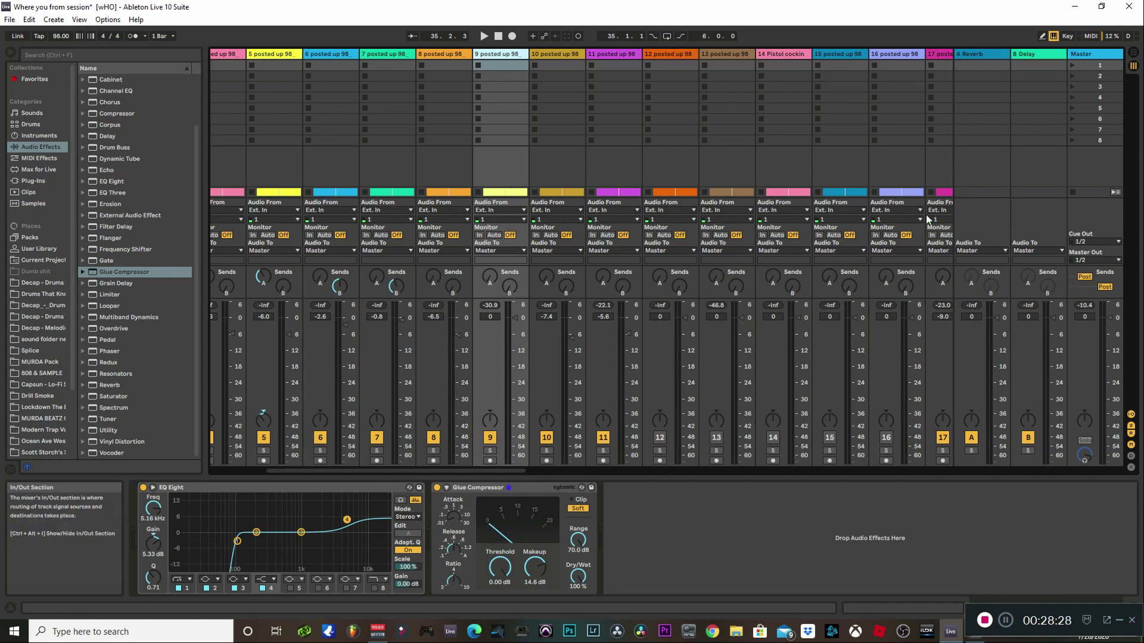
Extend the arrangement loop to run from bar 33 to bar 41, start playback and return to the session mixer
left_click(1133, 53)
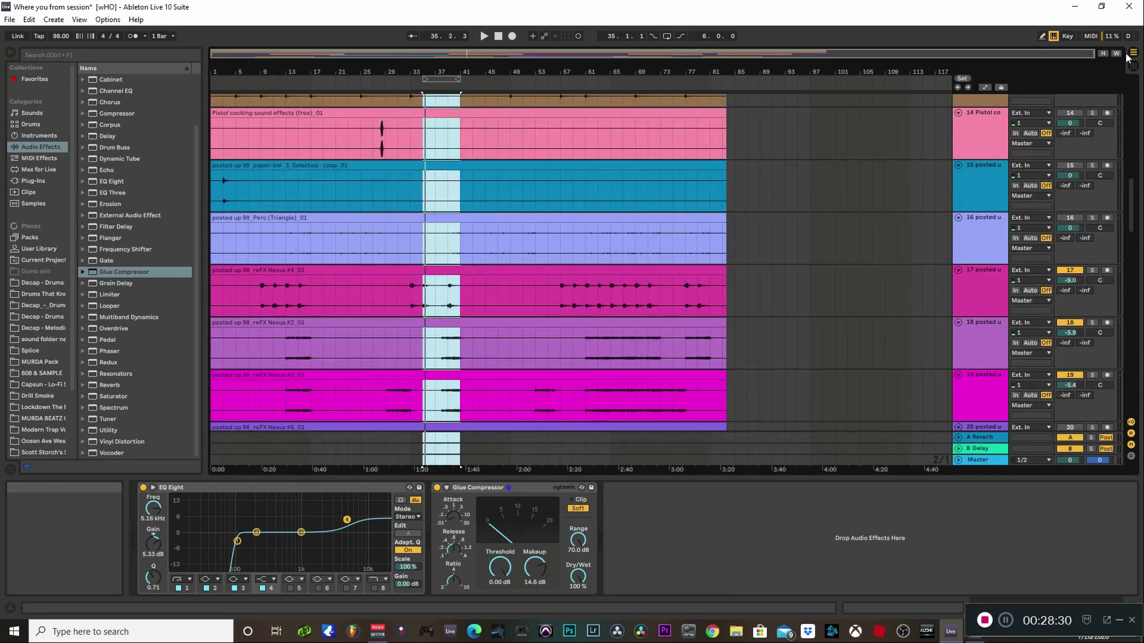
left_click(1132, 66)
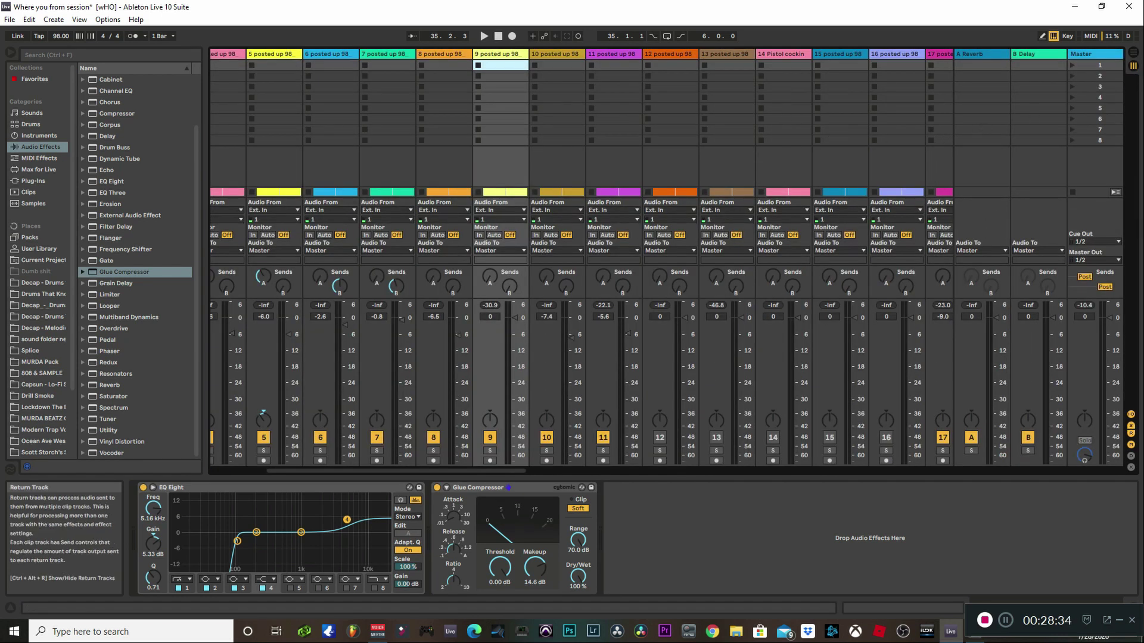
key("Tab")
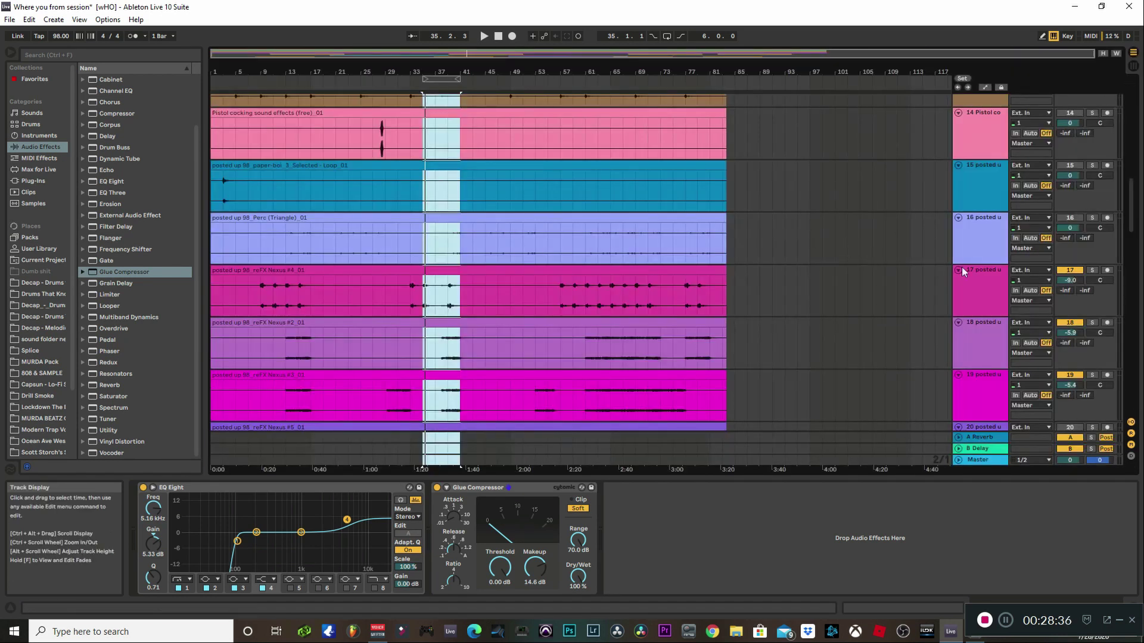
scroll(966, 280, "up", 5)
scroll(965, 278, "up", 2)
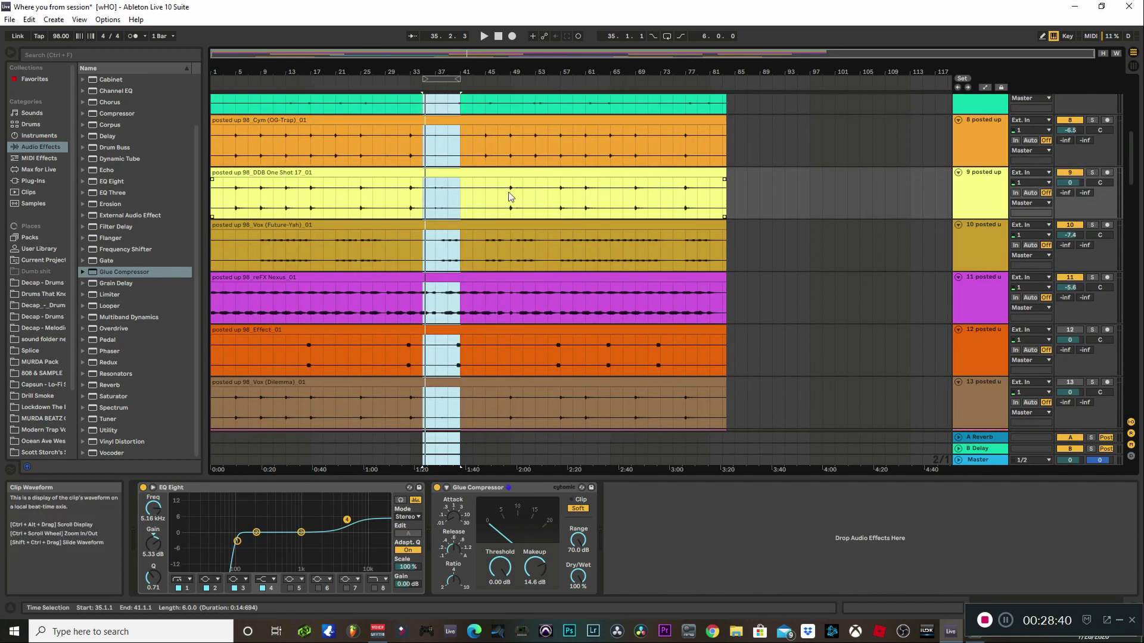
left_click_drag(424, 80, 406, 91)
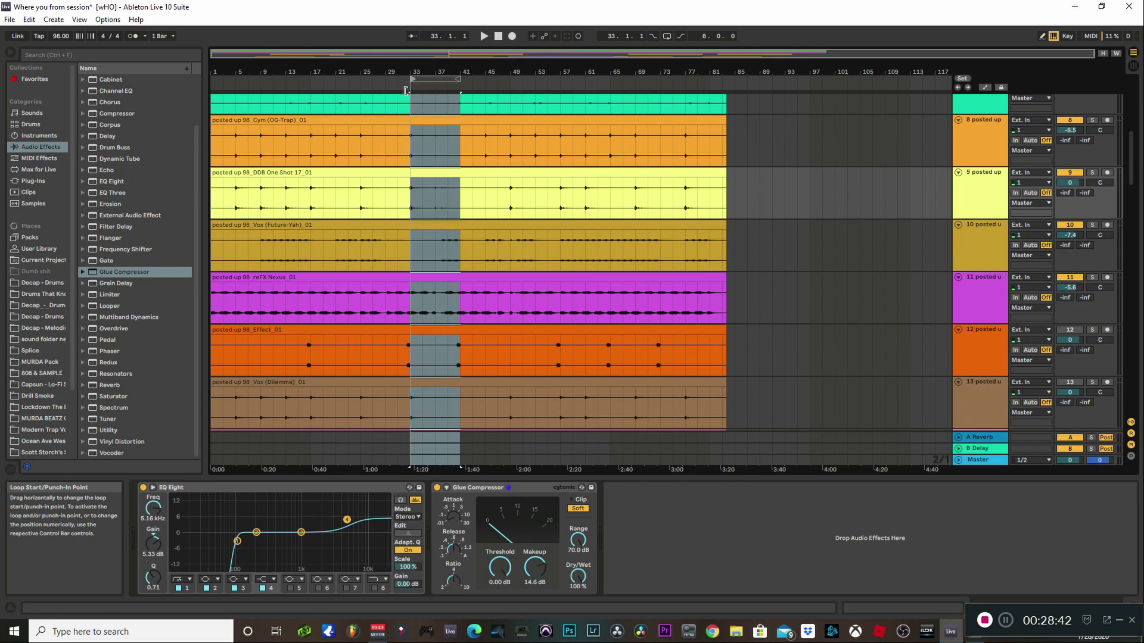
key("space")
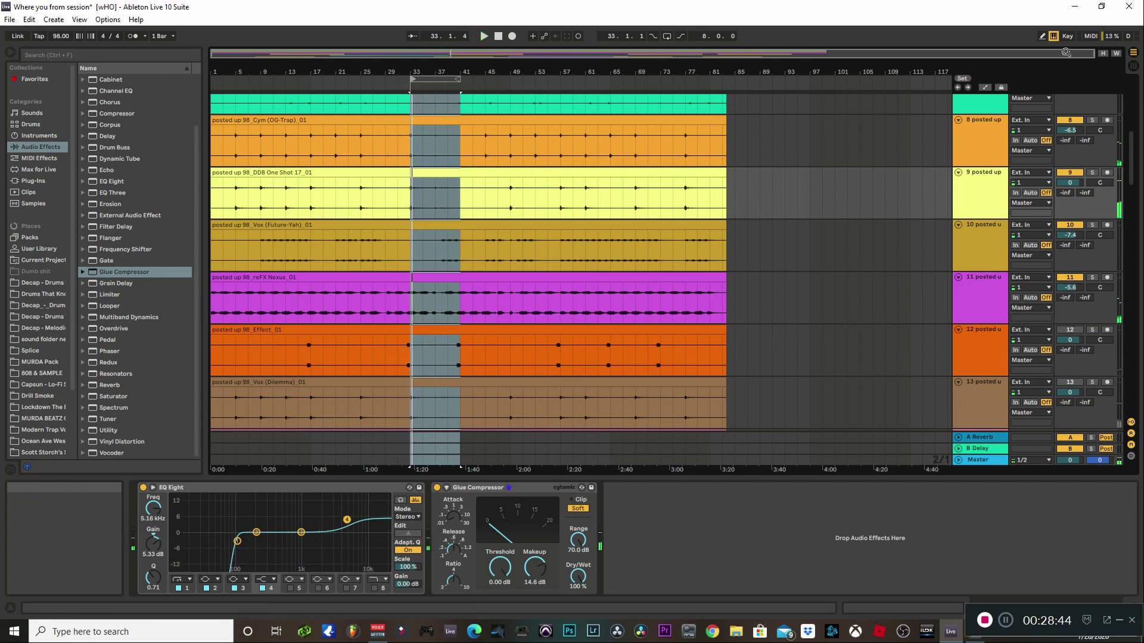
left_click(1132, 67)
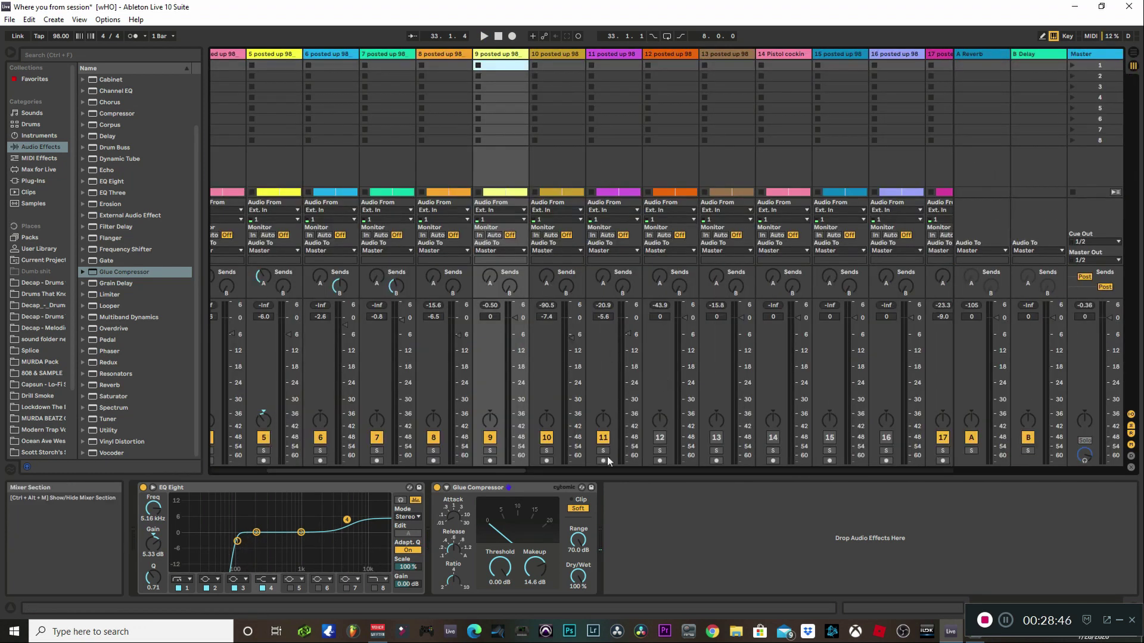
Reduce the Glue Compressor's makeup gain on track 9 to 2.86 dB and lower the track's volume to -7.6 dB
left_click_drag(542, 573, 531, 567)
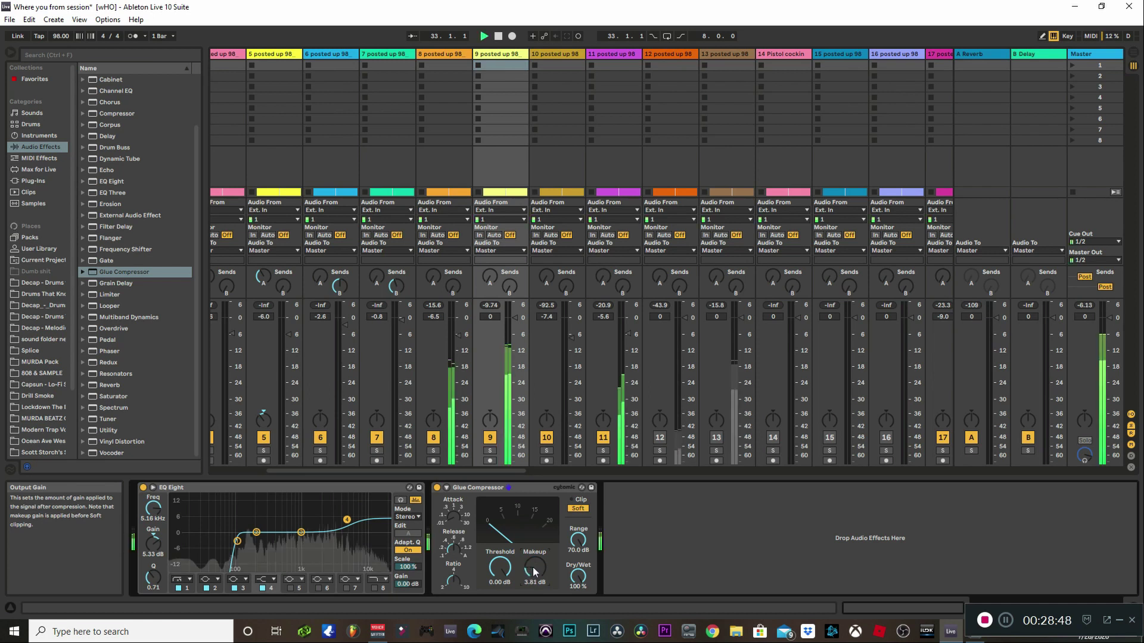
left_click_drag(517, 317, 513, 342)
key("space")
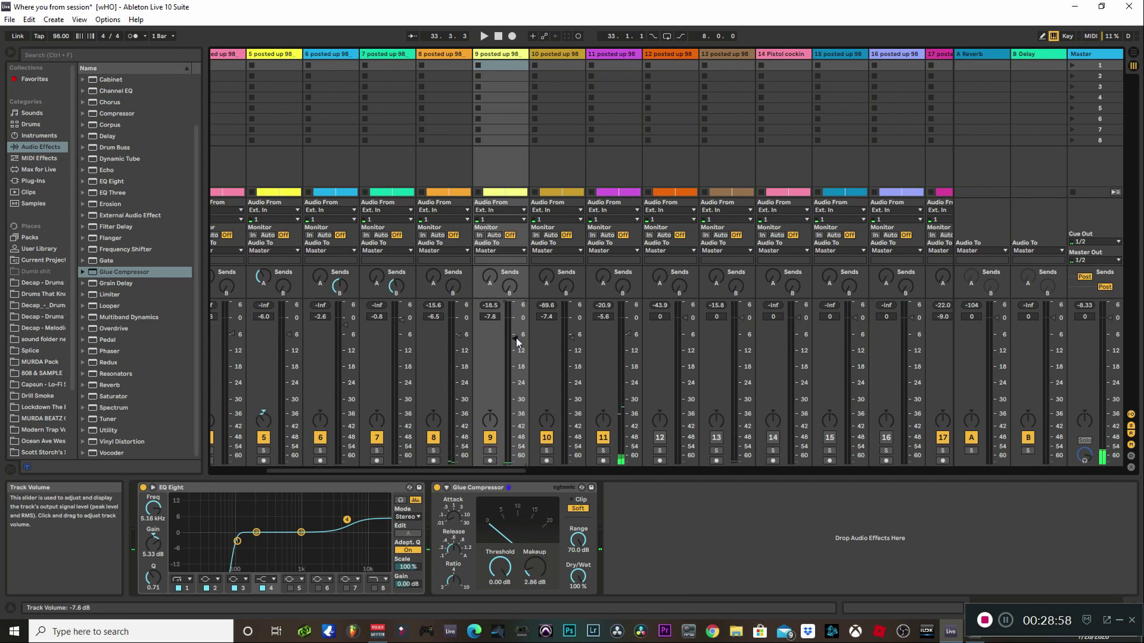
Lower track 9's volume to -10.0 dB and play the loop briefly to hear it in the mix
left_click_drag(516, 337, 519, 348)
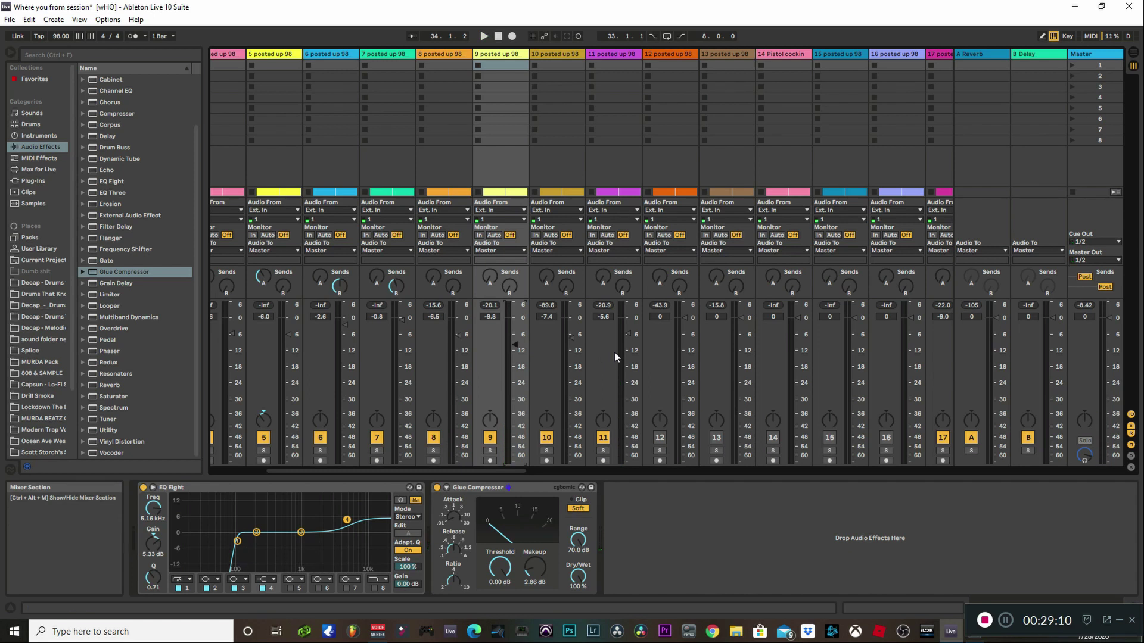
key("space")
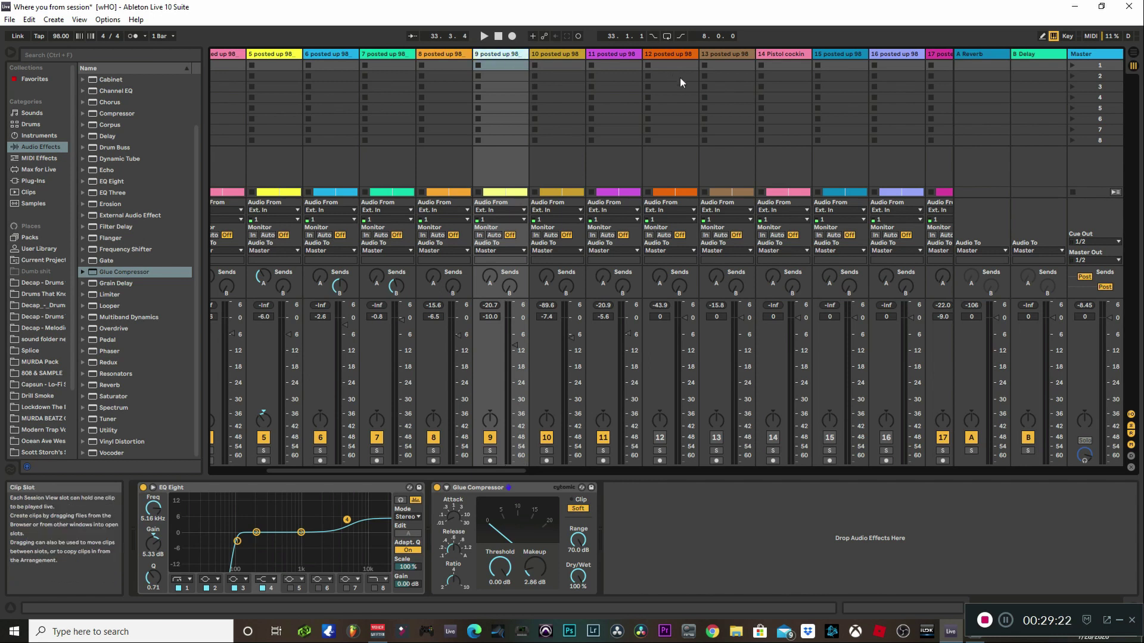
key("space")
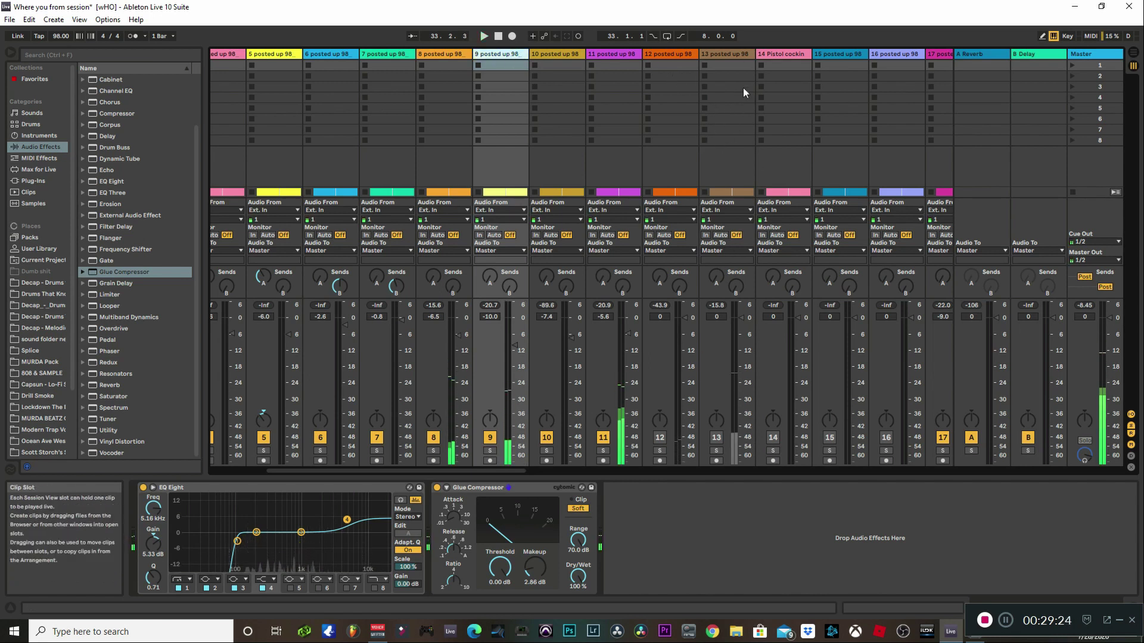
key("space")
Paste the same EQ Eight onto track 13, unmute the track during playback and lower its volume to -3.9 dB
left_click(732, 58)
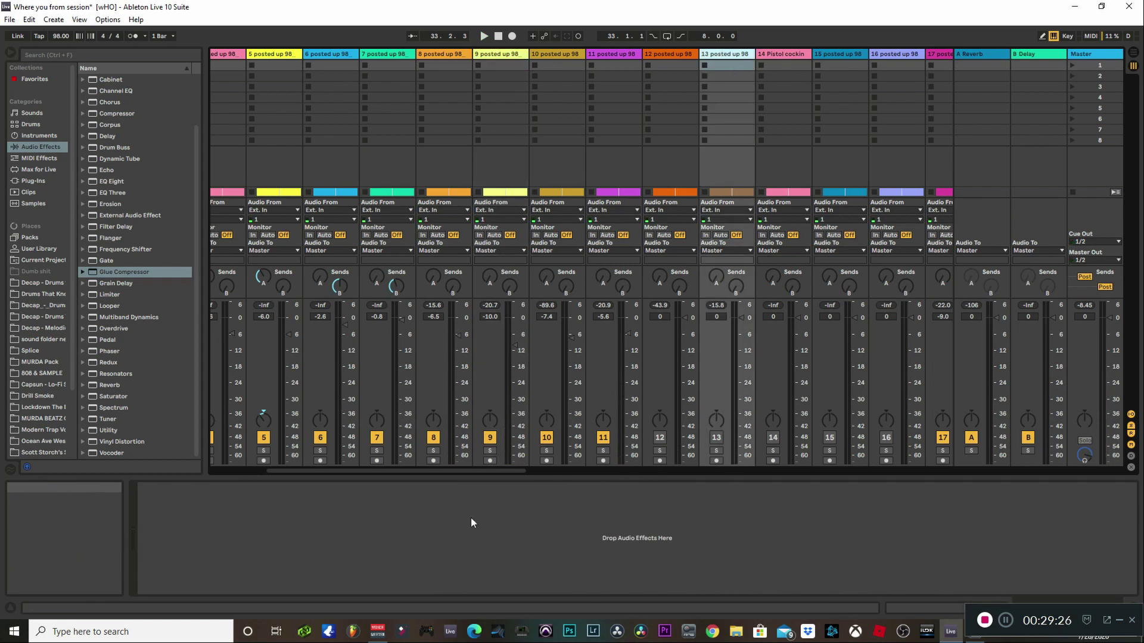
left_click_drag(471, 517, 462, 524)
key("space")
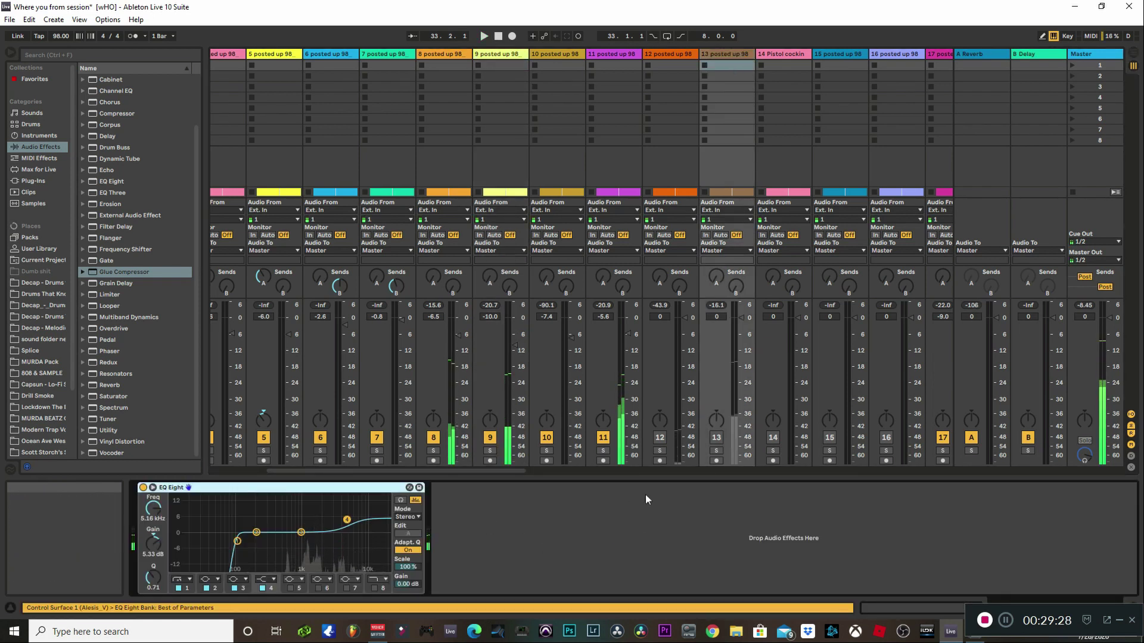
left_click(716, 438)
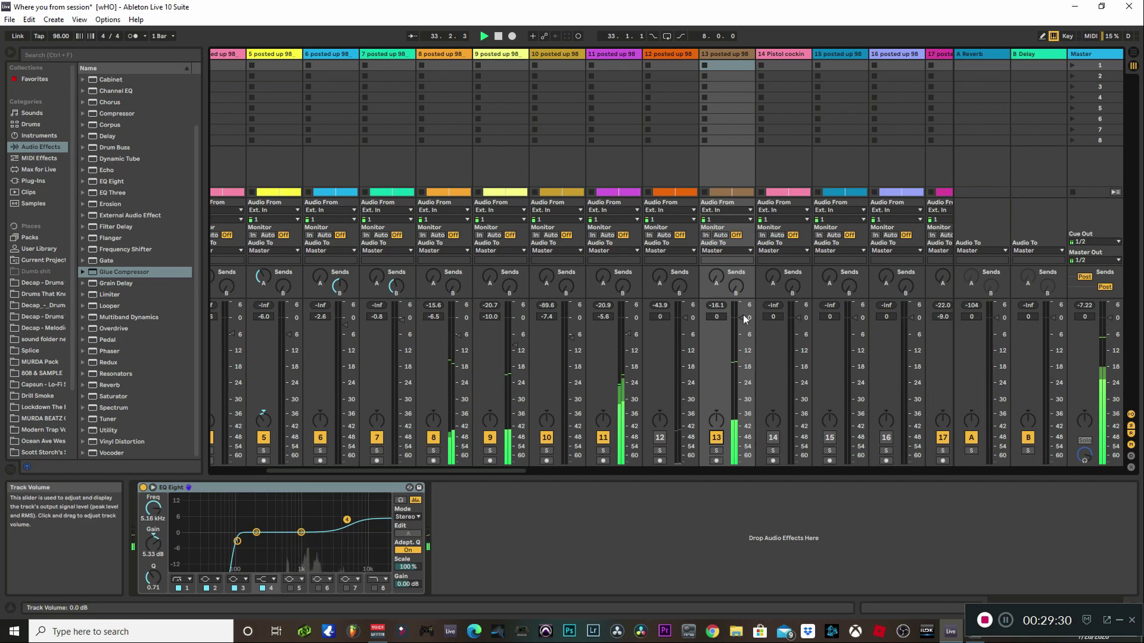
left_click_drag(743, 319, 744, 333)
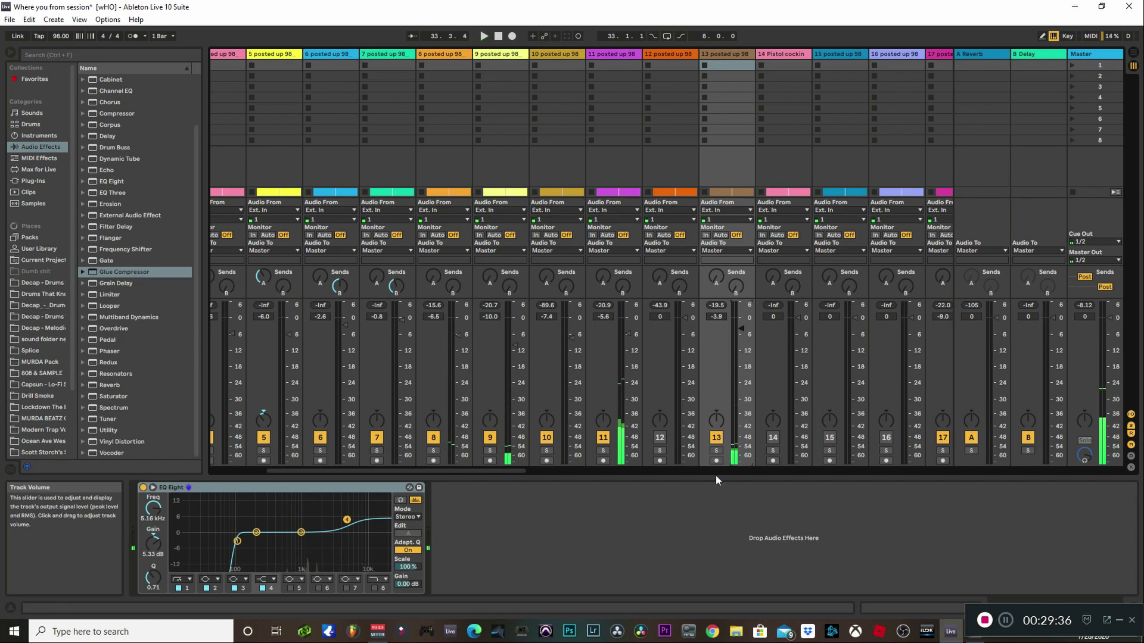
left_click(731, 55)
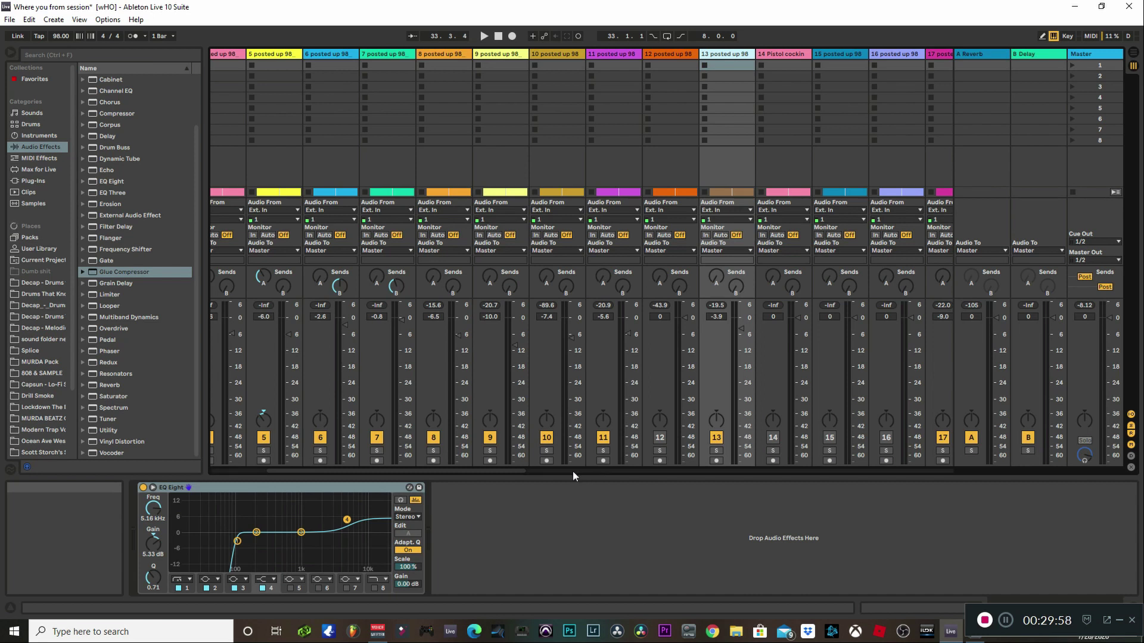
Play the loop and unmute track 16 temporarily to audition it, muting it again after listening
left_click_drag(522, 470, 615, 469)
key("space")
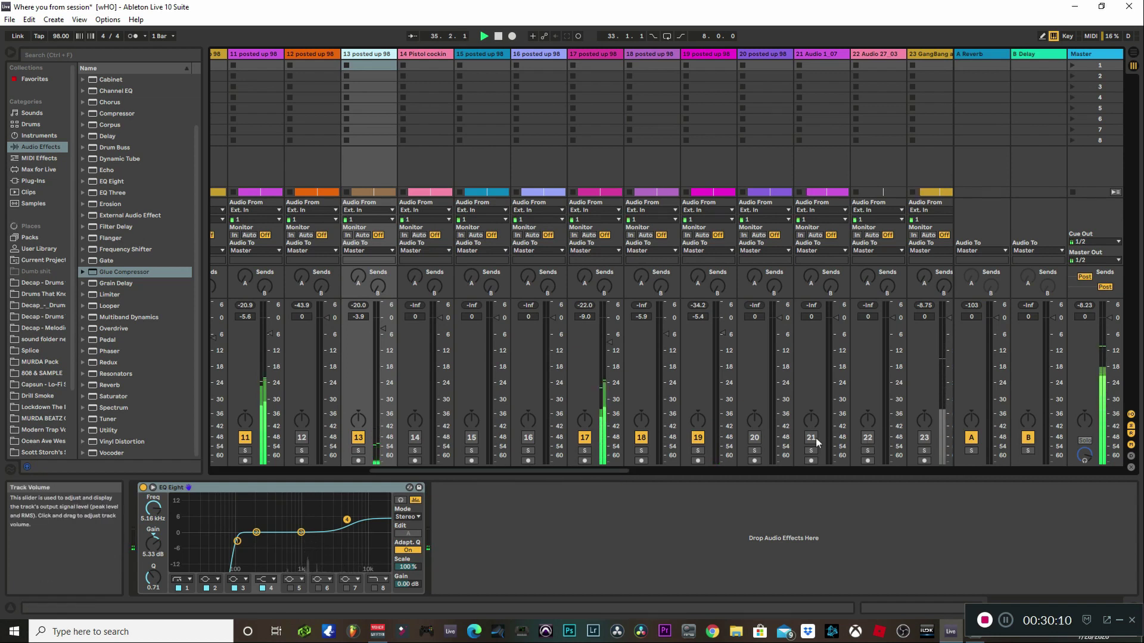
left_click_drag(596, 470, 552, 466)
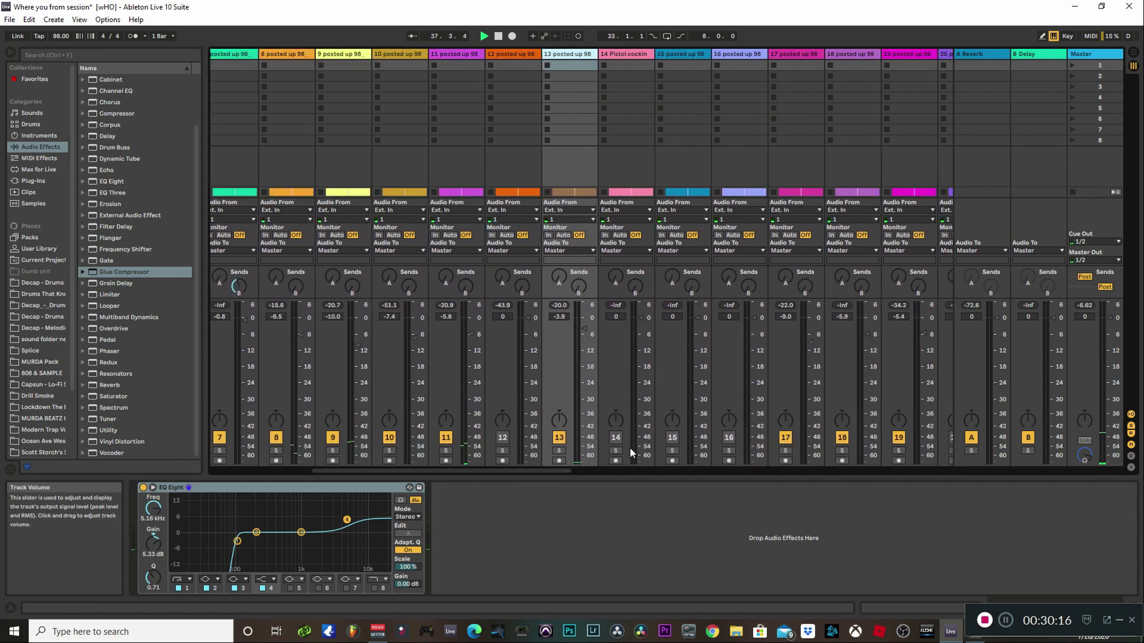
left_click(727, 441)
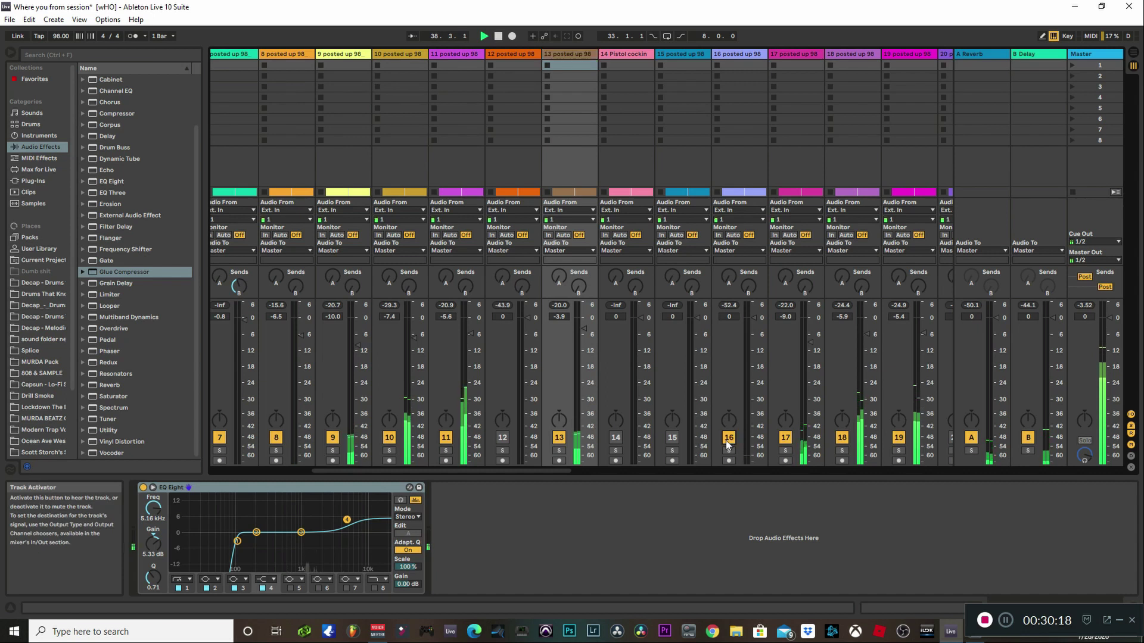
left_click(728, 439)
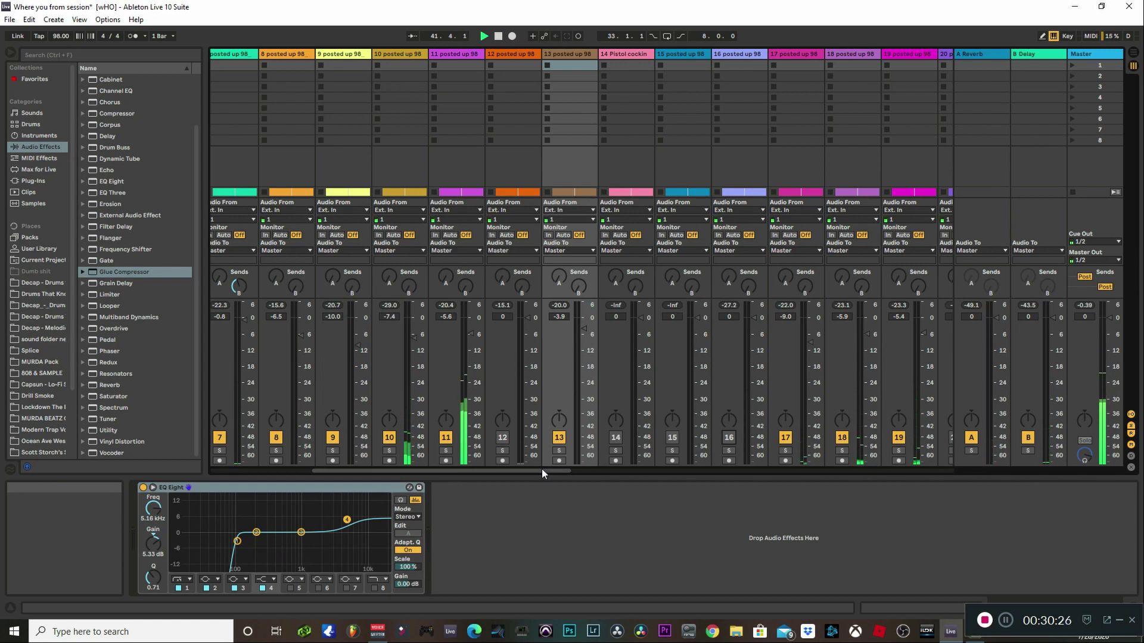
Unmute track 12 during playback, solo it and select it for editing
mouse_move(541, 469)
left_mouse_down()
mouse_move(439, 473)
mouse_move(549, 480)
left_mouse_up()
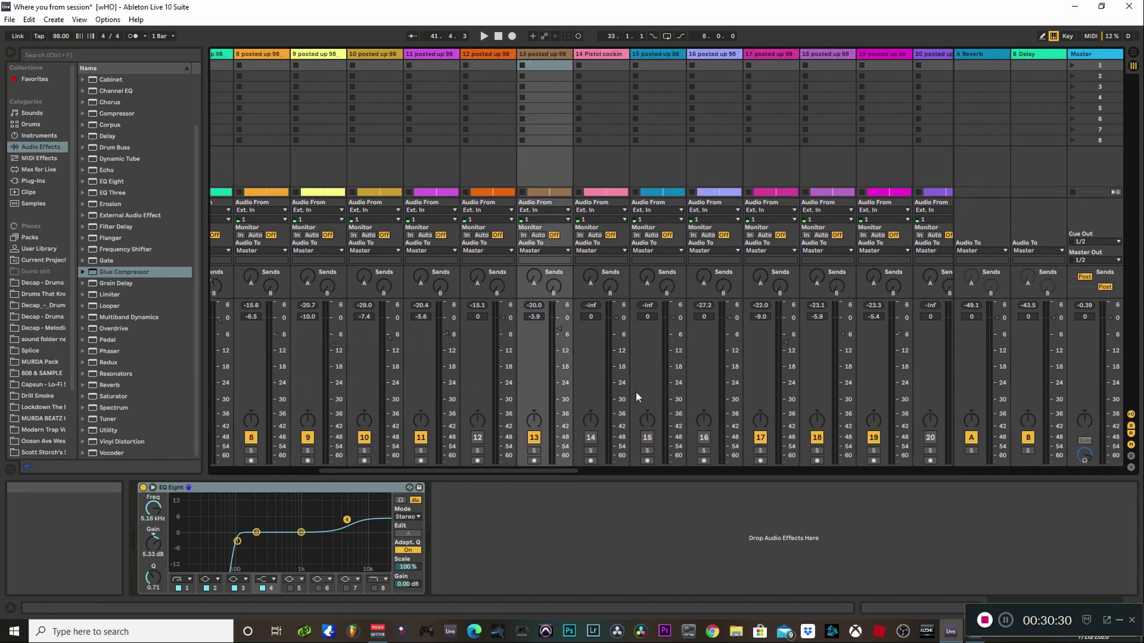
key("space")
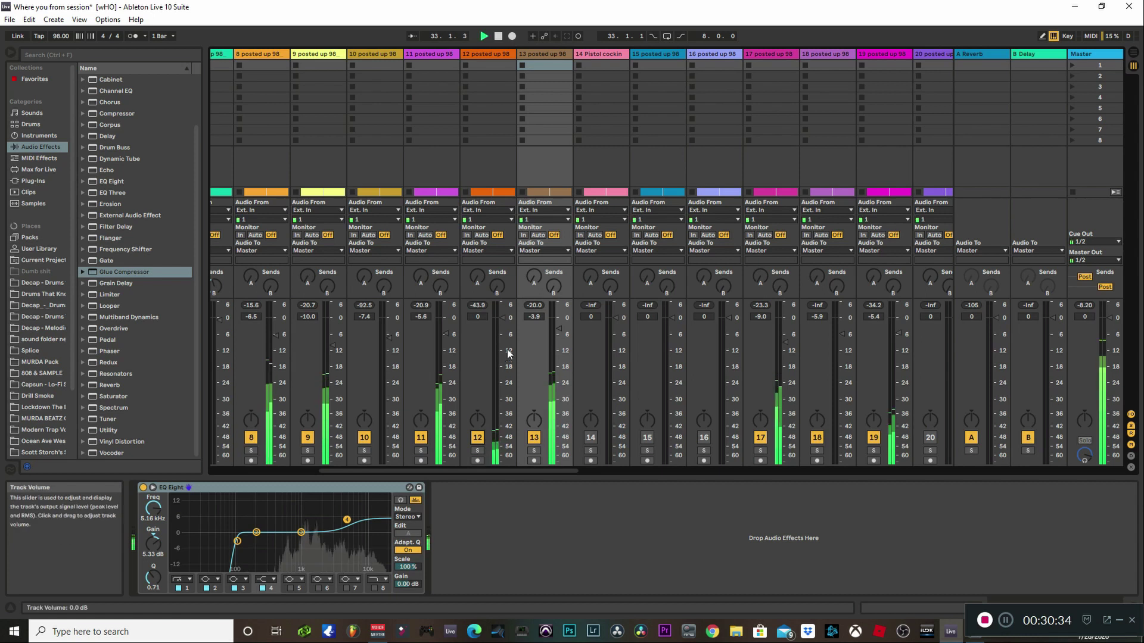
left_click(477, 451)
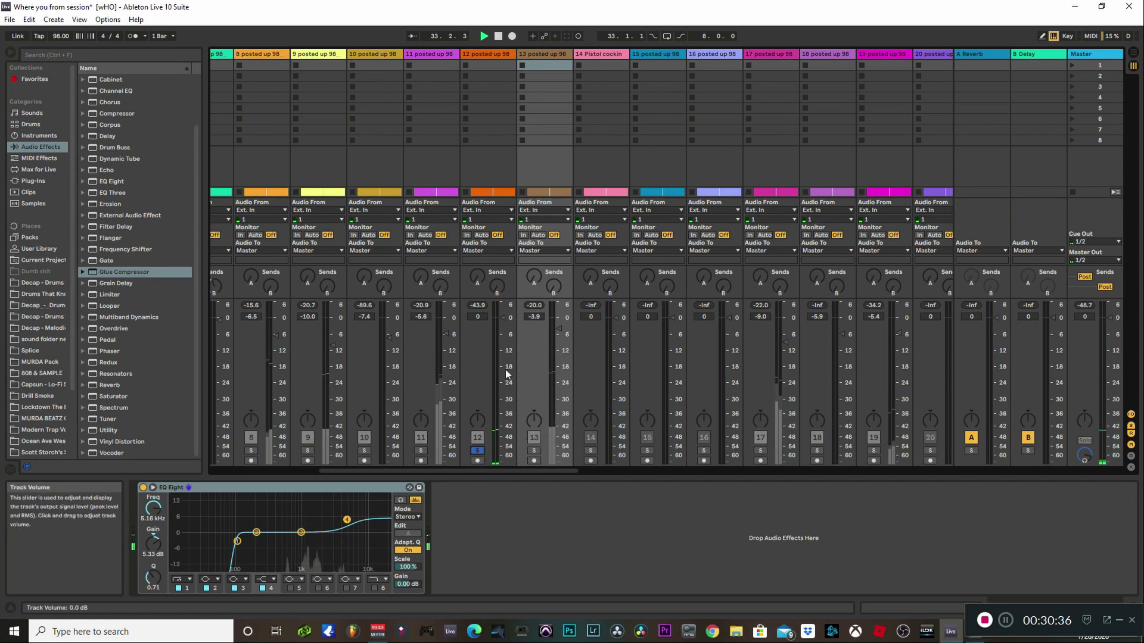
left_click(494, 54)
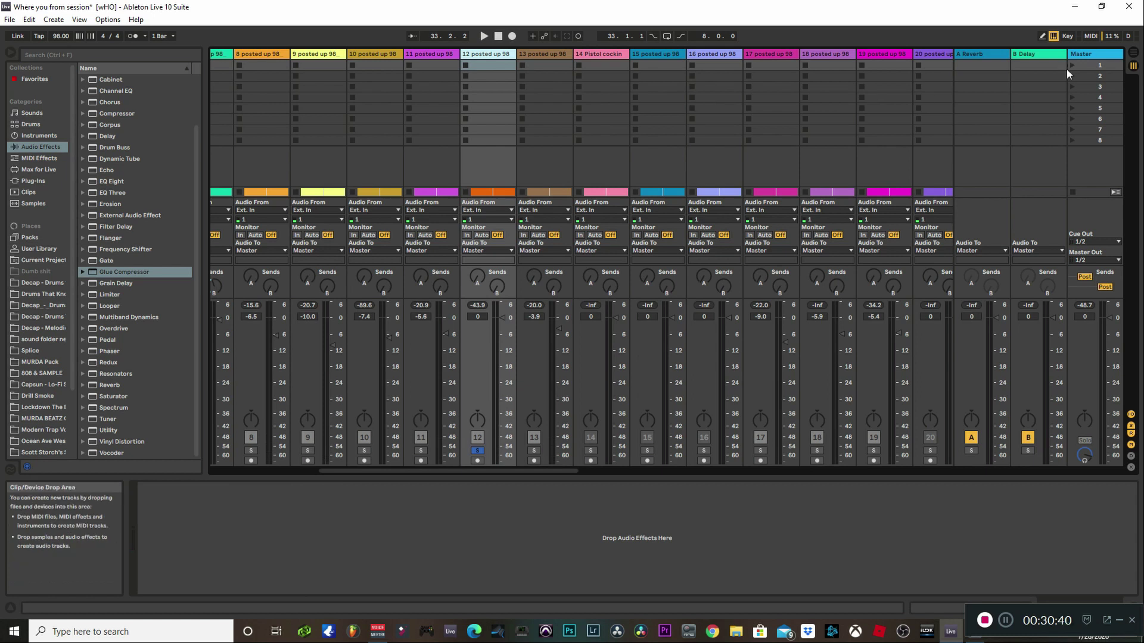
Extend the arrangement loop's start back to bar 31 and return to the session mixer
left_click(1132, 52)
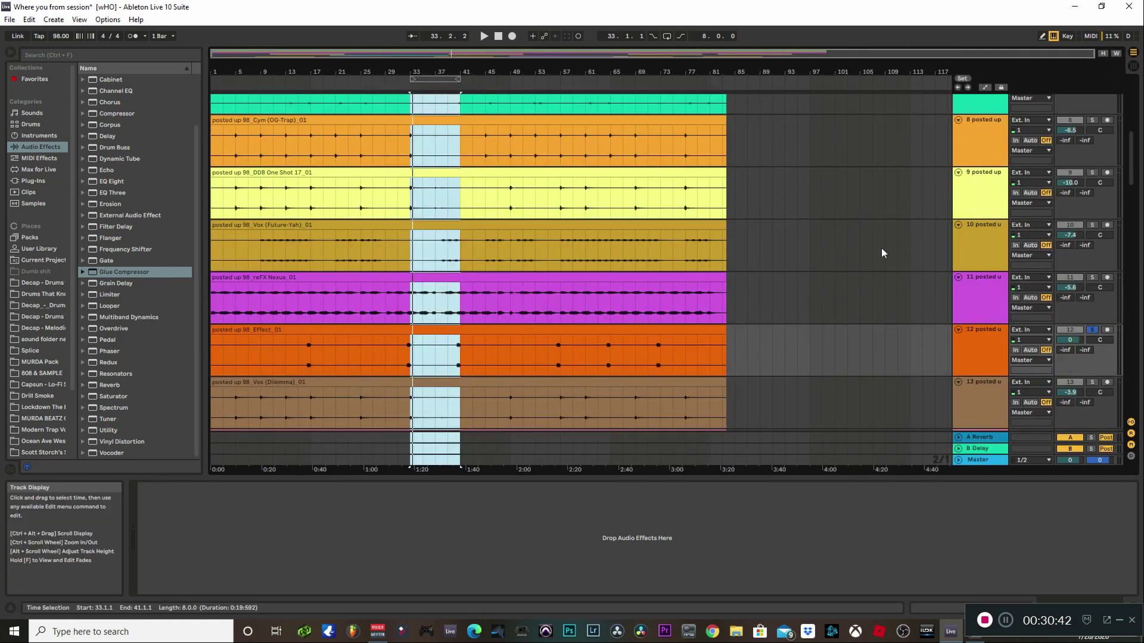
scroll(882, 252, "down", 2)
scroll(888, 249, "up", 1)
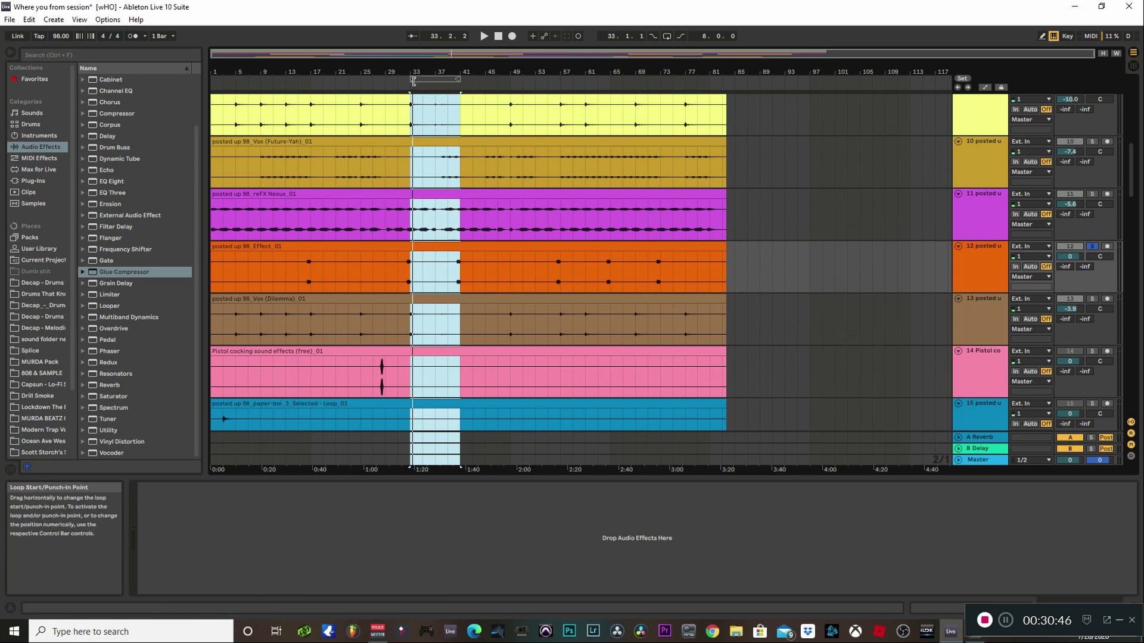
left_click(404, 85)
left_click_drag(404, 86, 398, 85)
key("space")
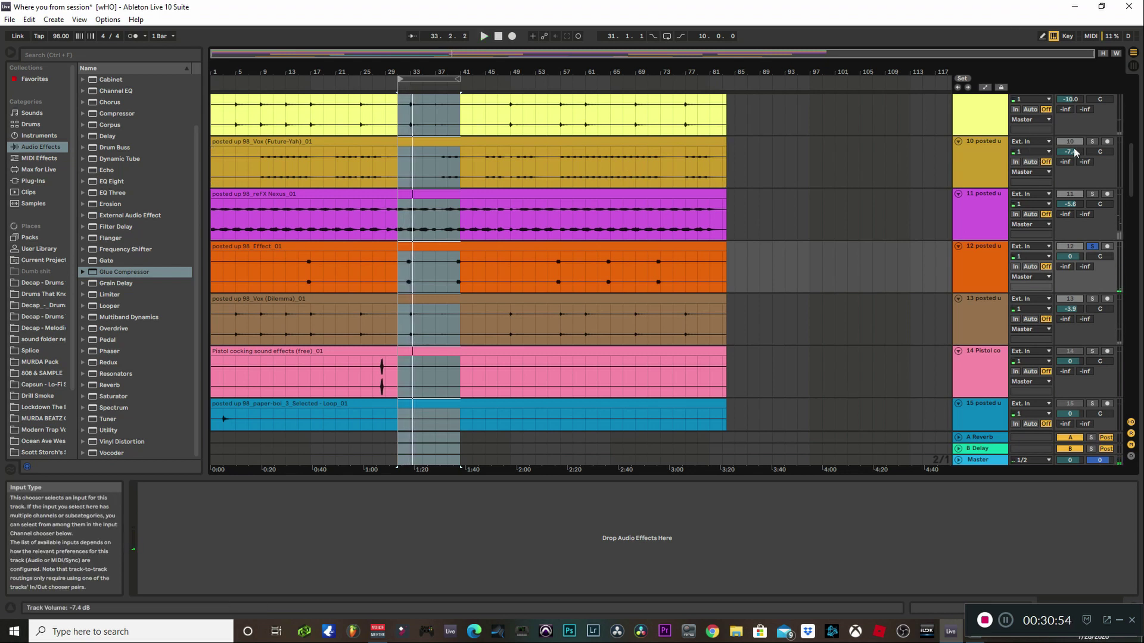
left_click(1132, 65)
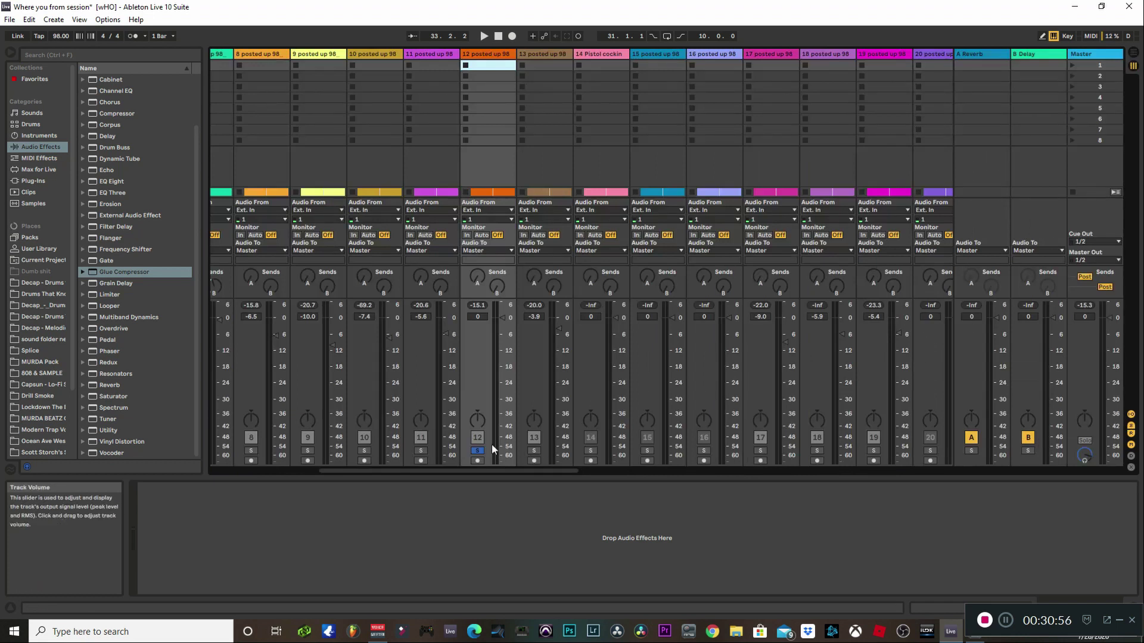
Unsolo track 12, lower its volume to -2.6 dB in the mix and paste the same EQ Eight onto it
key("space")
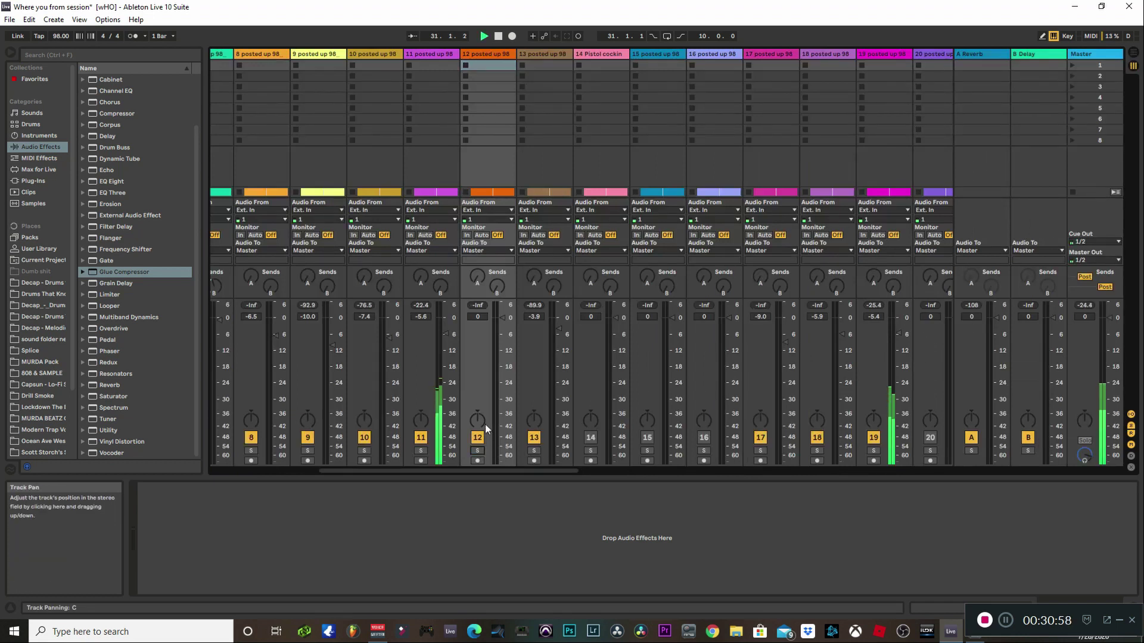
mouse_move(503, 316)
left_mouse_down()
mouse_move(503, 326)
mouse_move(503, 311)
left_mouse_up()
right_click(318, 502)
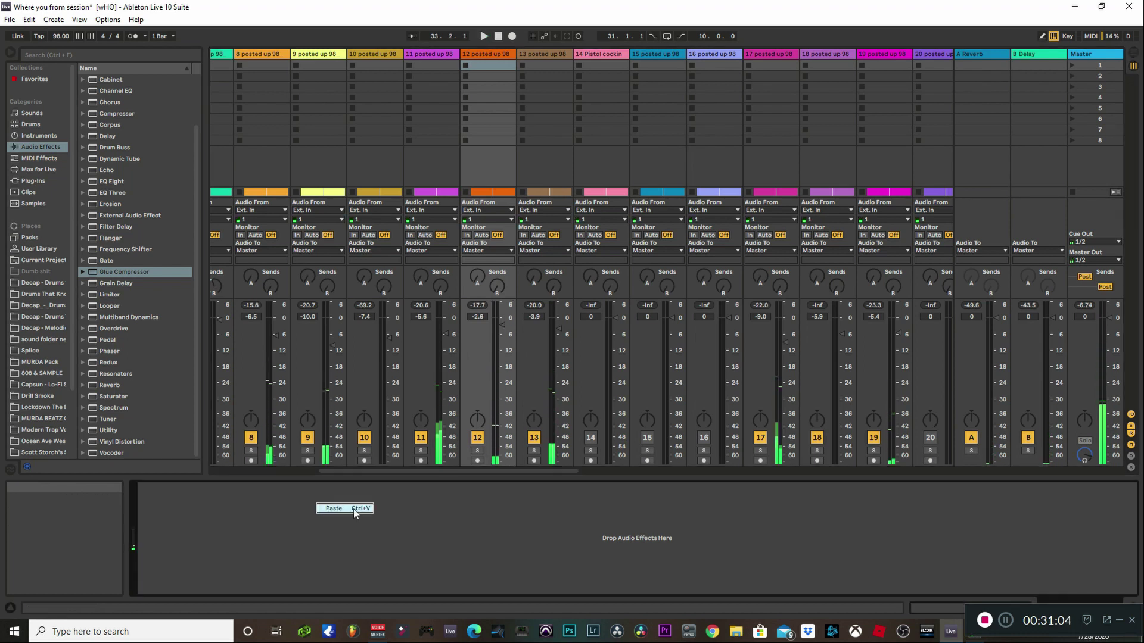
left_click(351, 509)
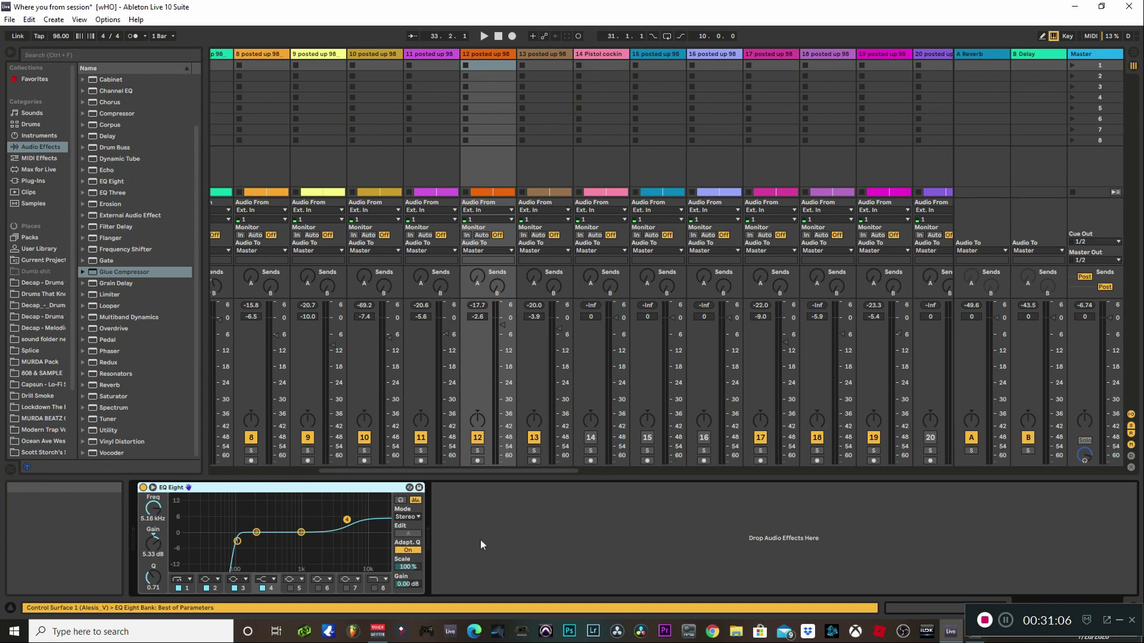
key("space")
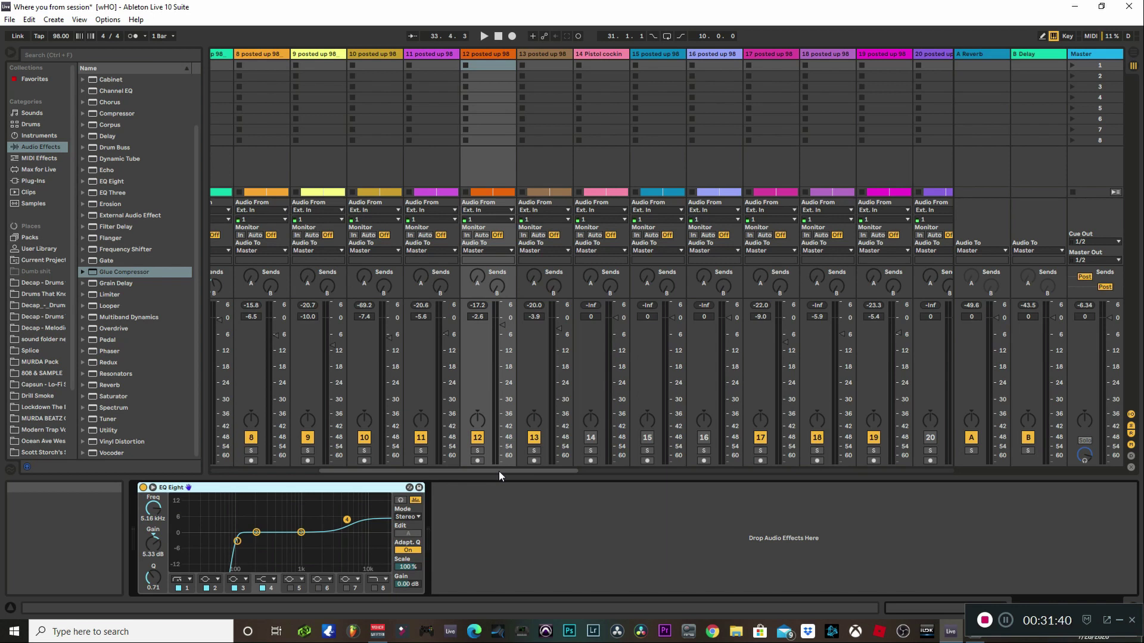
Open the PAZ Meters on the Master track and play the loop to check the overall level
left_click(1092, 55)
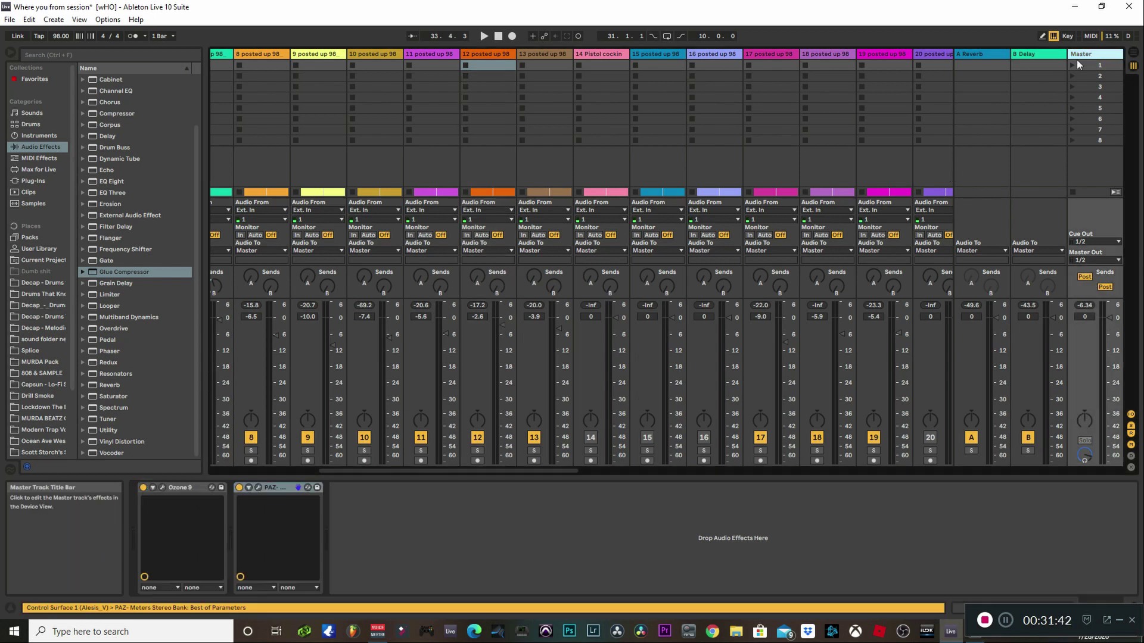
left_click(258, 487)
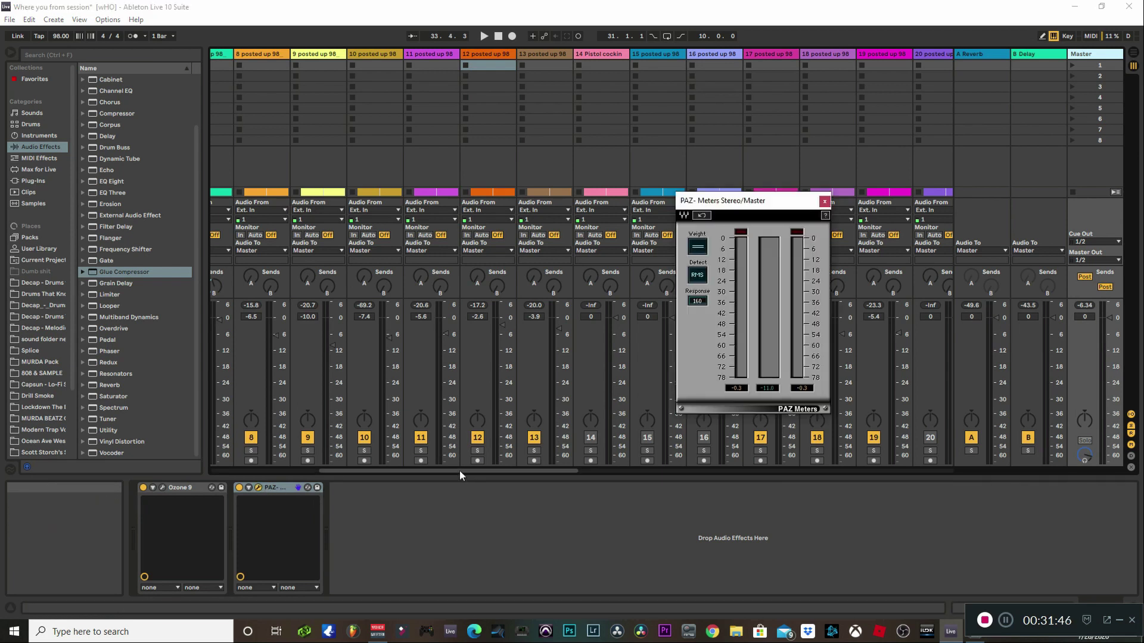
key("space")
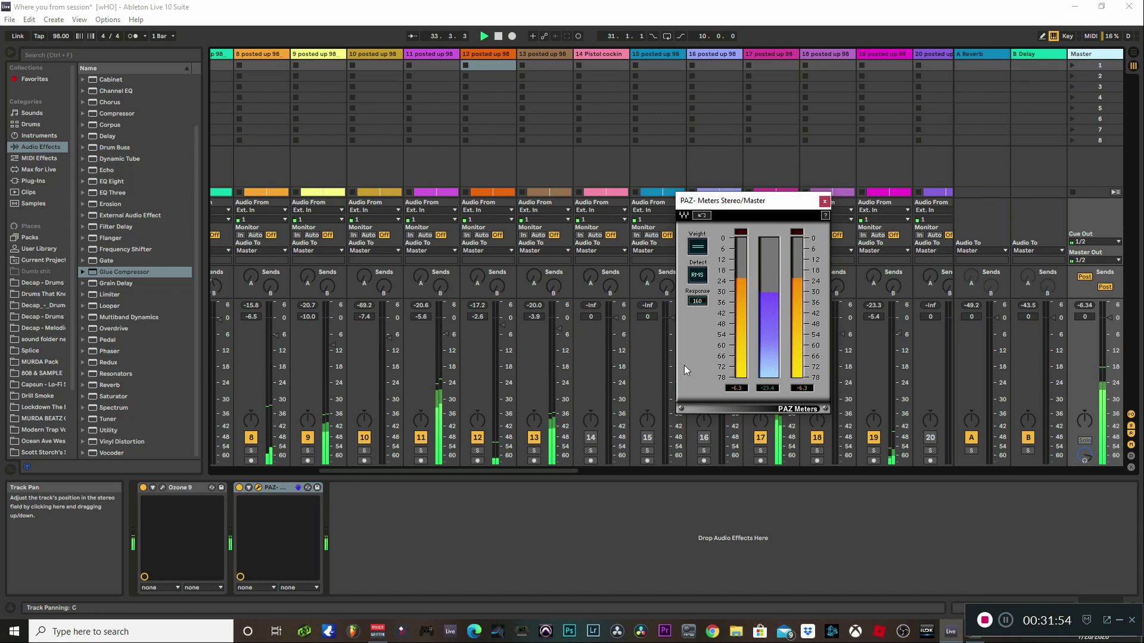
key("space")
Set the arrangement loop to run from bar 13 to bar 17 and play it
left_click(1133, 53)
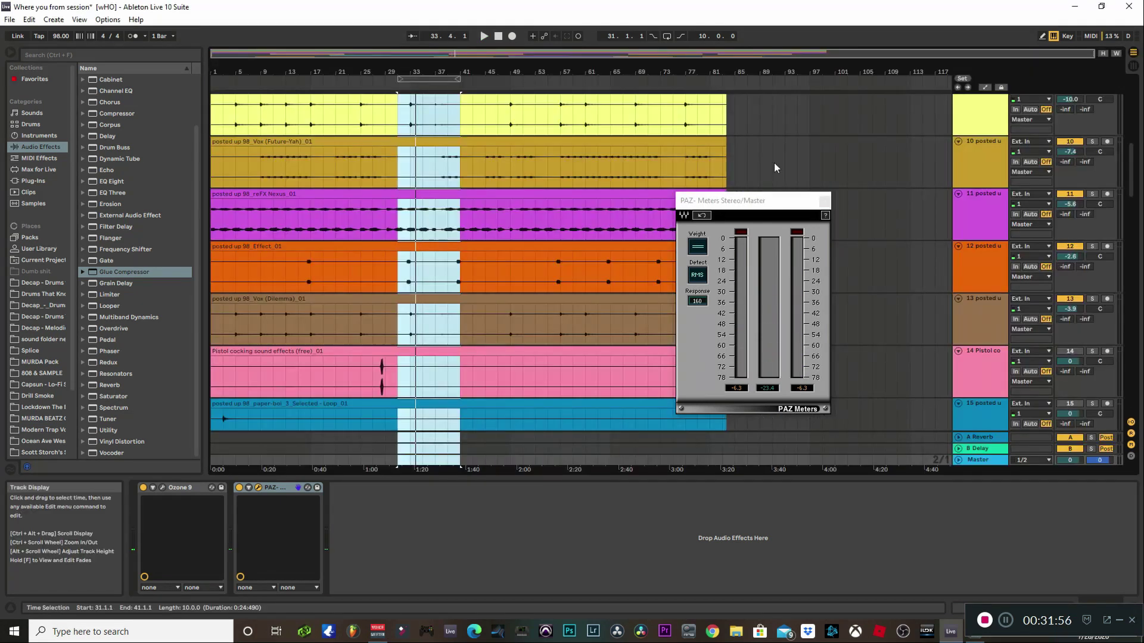
scroll(525, 220, "down", 10)
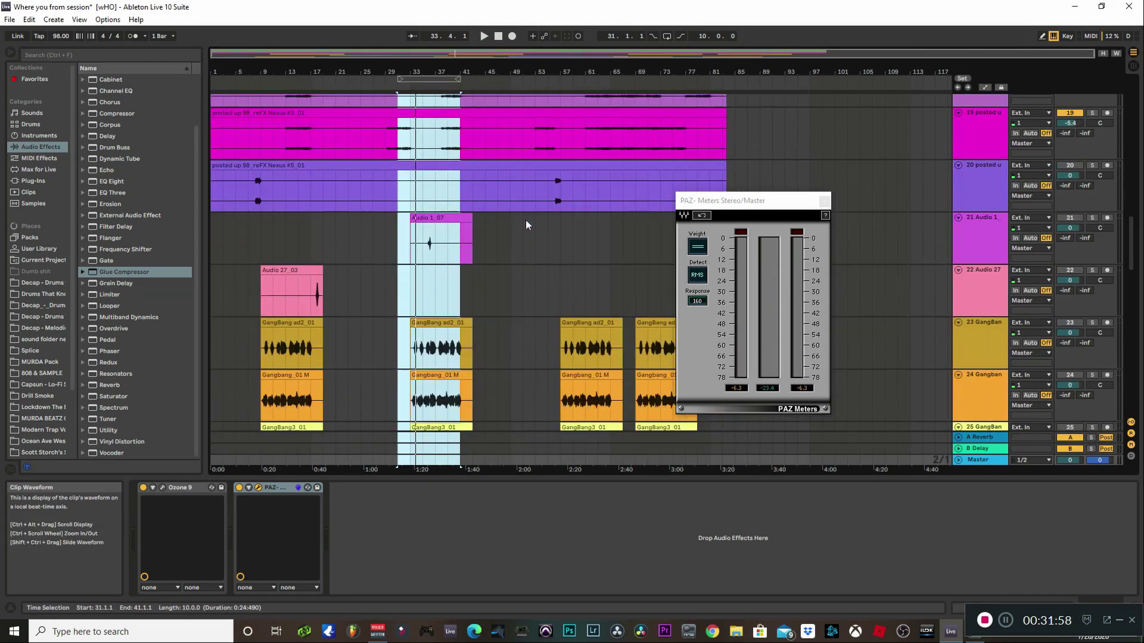
left_click_drag(398, 78, 274, 78)
key("space")
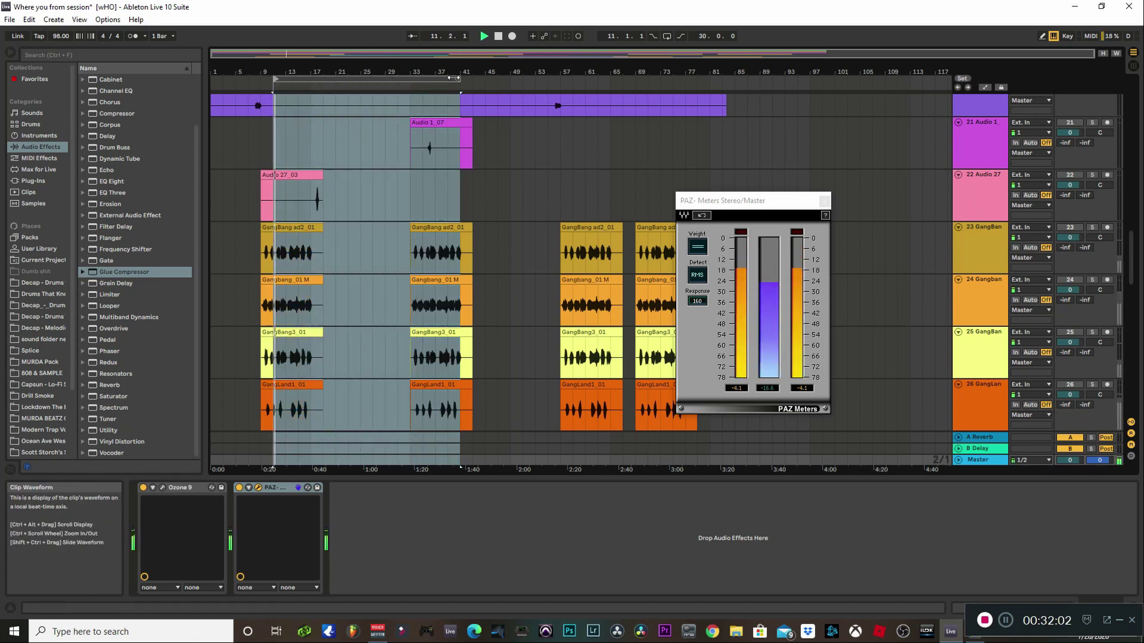
key("space")
left_click_drag(274, 78, 285, 78)
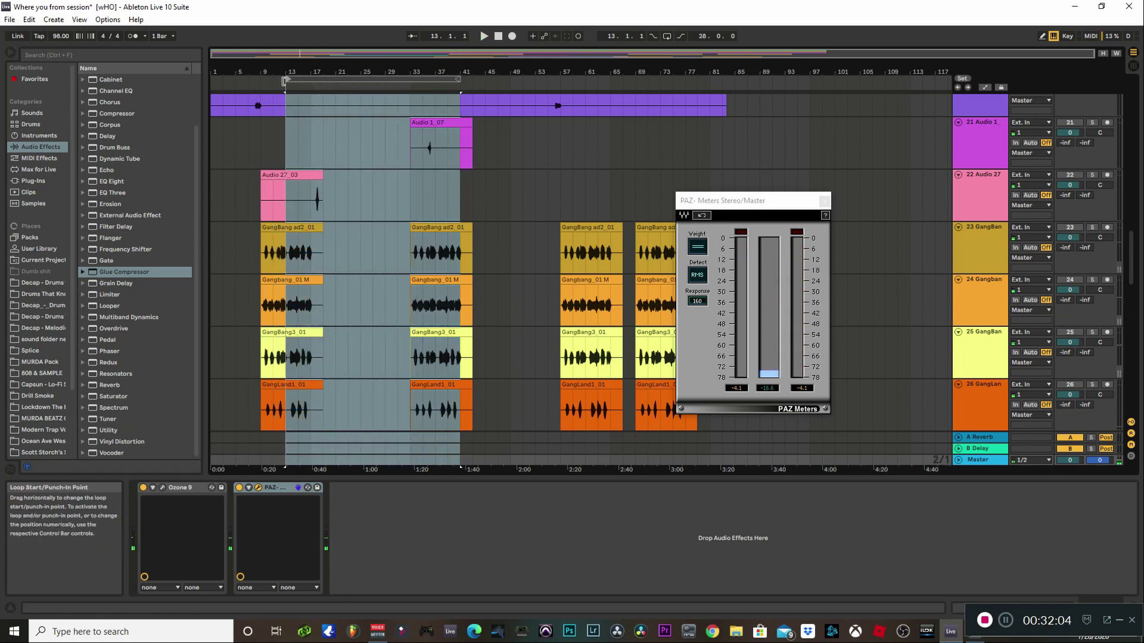
left_click_drag(454, 78, 310, 114)
key("space")
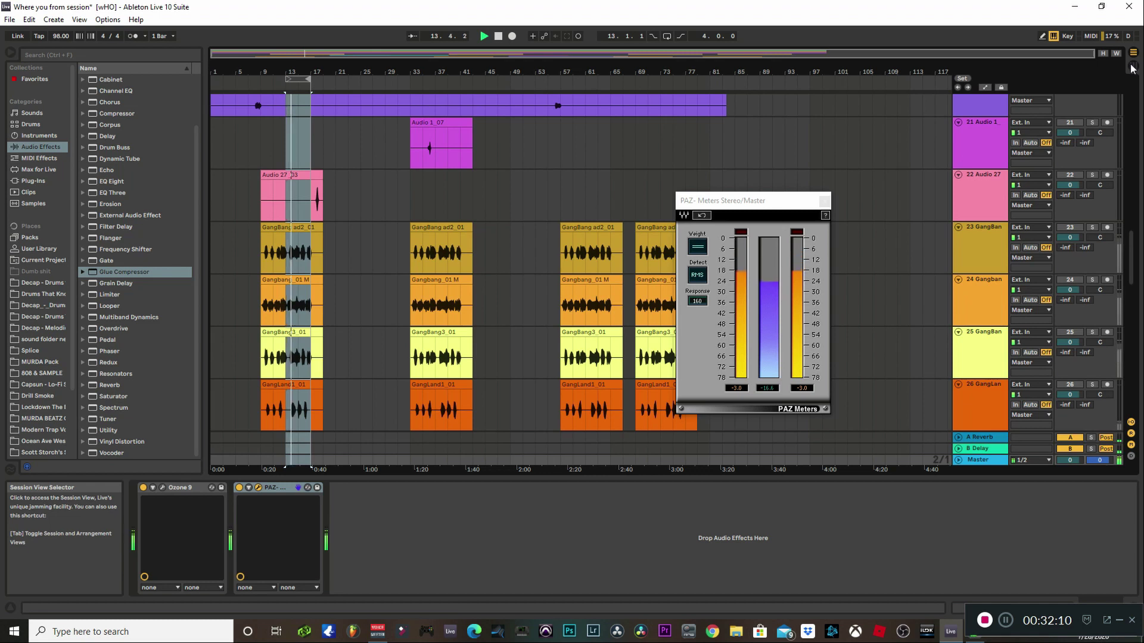
Open the Master track's Ozone 9 window and place it beside the PAZ Meters during playback
left_click(785, 201)
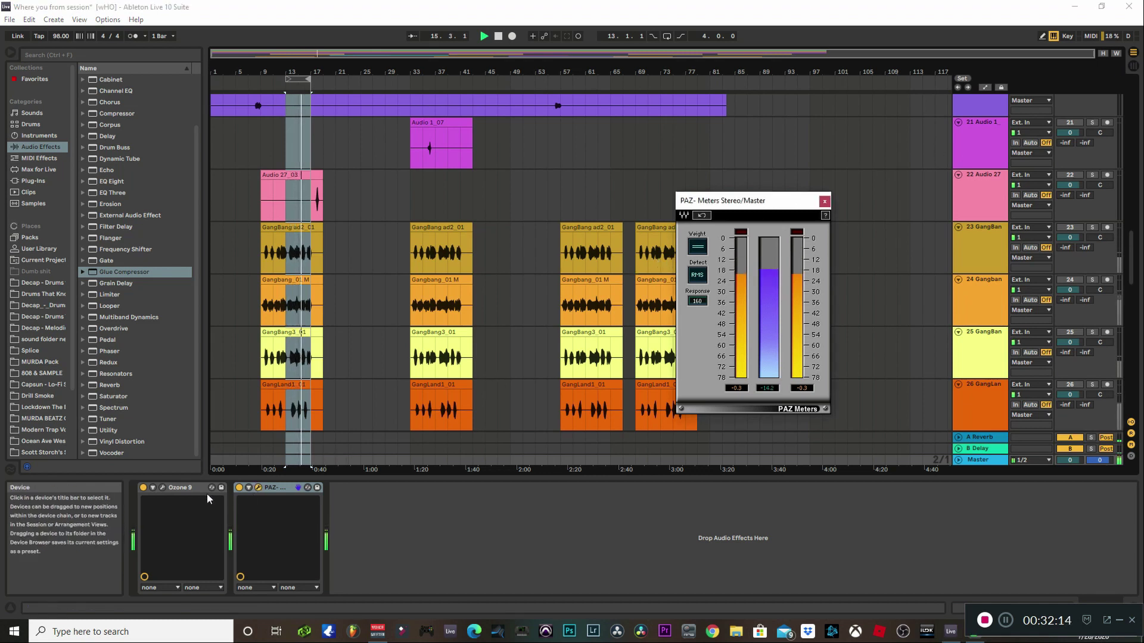
left_click(162, 484)
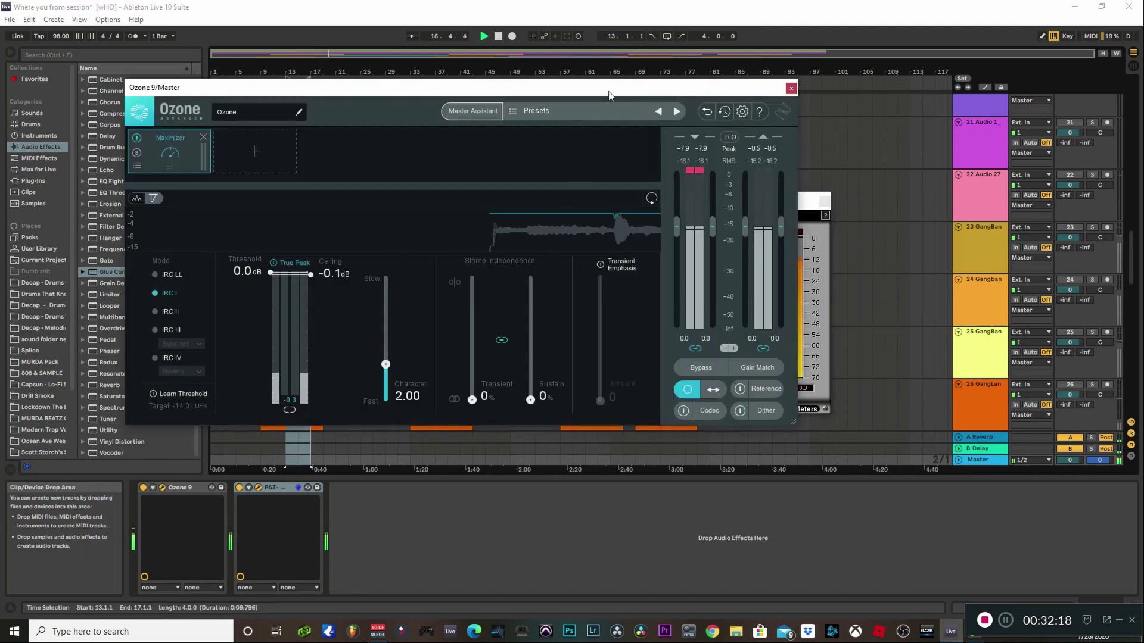
left_click_drag(618, 93, 459, 121)
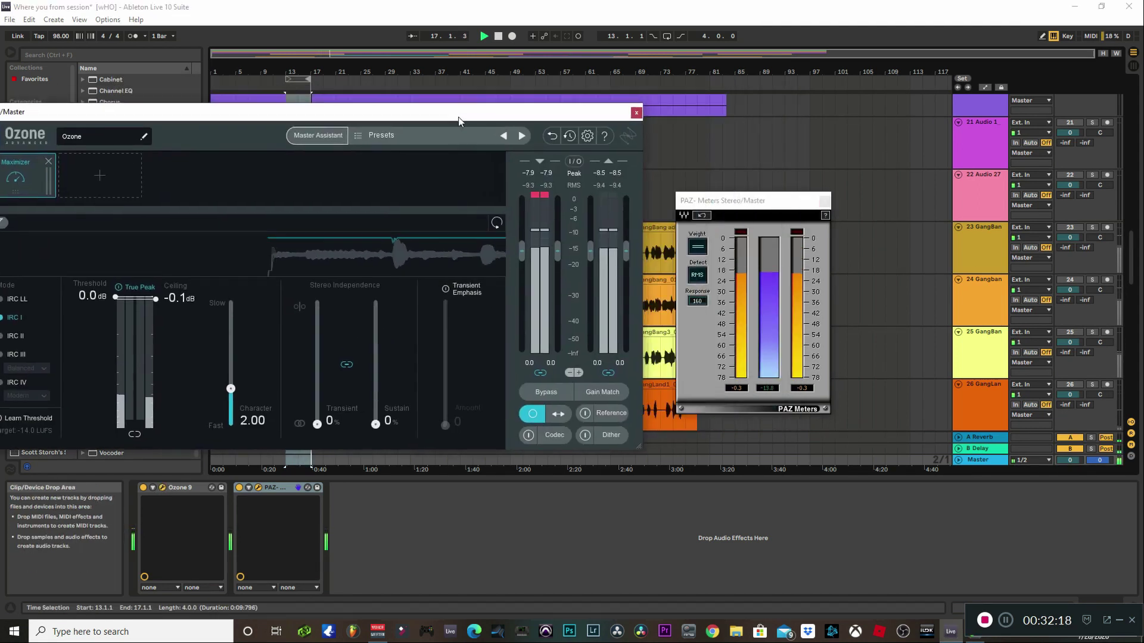
Replay the loop and reposition the PAZ Meters and Ozone 9 windows so both are fully visible side by side
key("space")
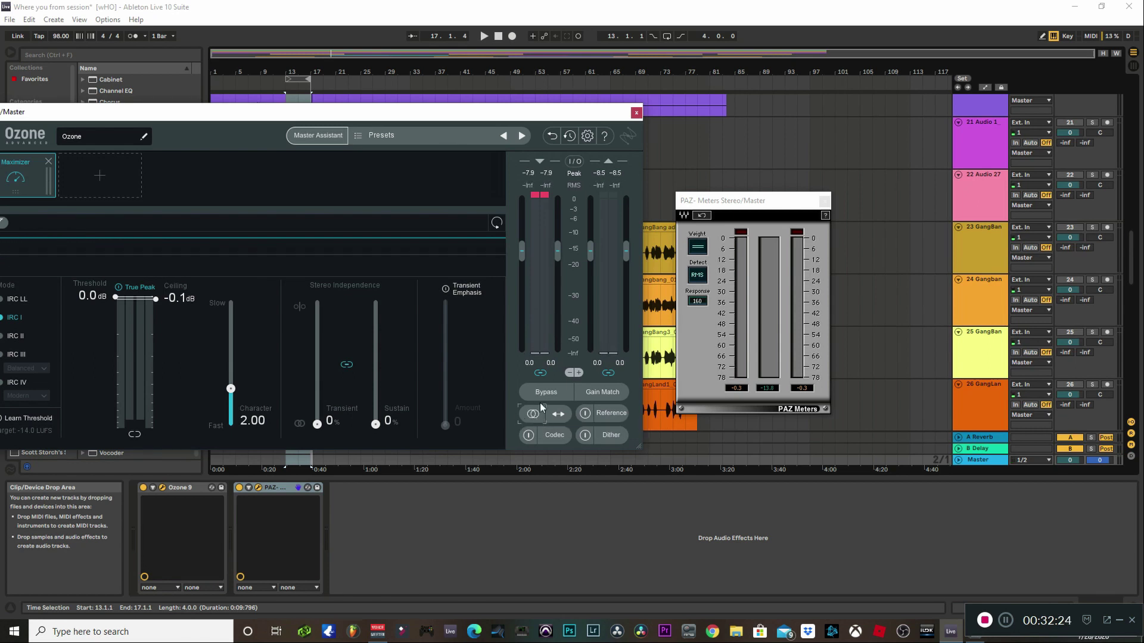
left_click(483, 37)
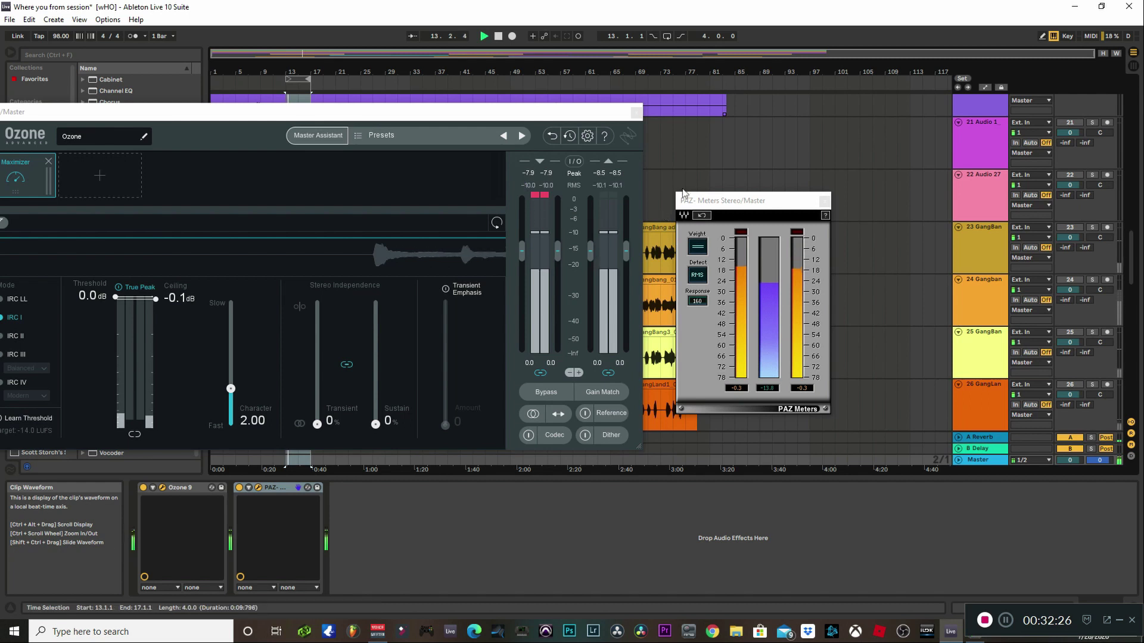
left_click_drag(737, 202, 810, 132)
left_click_drag(512, 113, 616, 106)
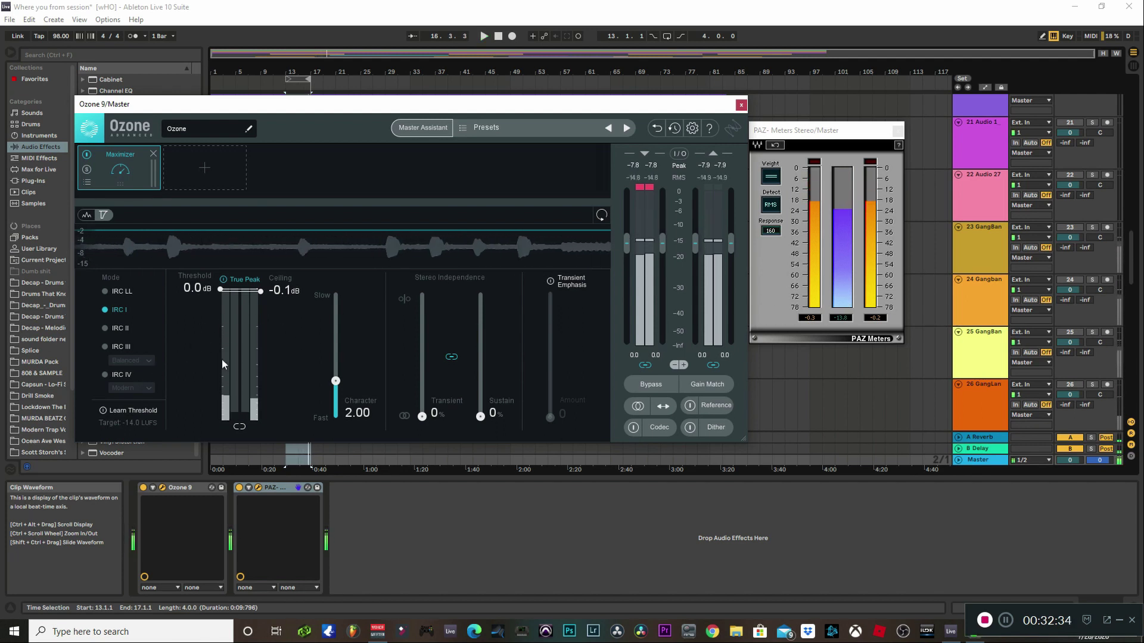
key("space")
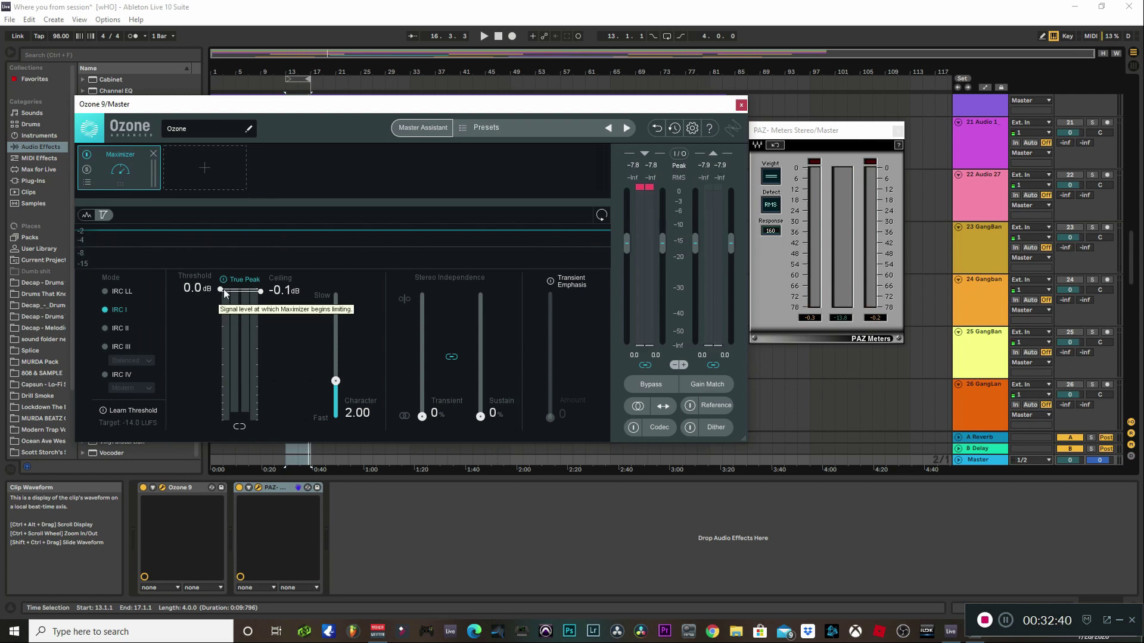
Switch the Ozone Maximizer to IRC IV mode and lower its threshold to -3.0 dB during playback
left_click(104, 375)
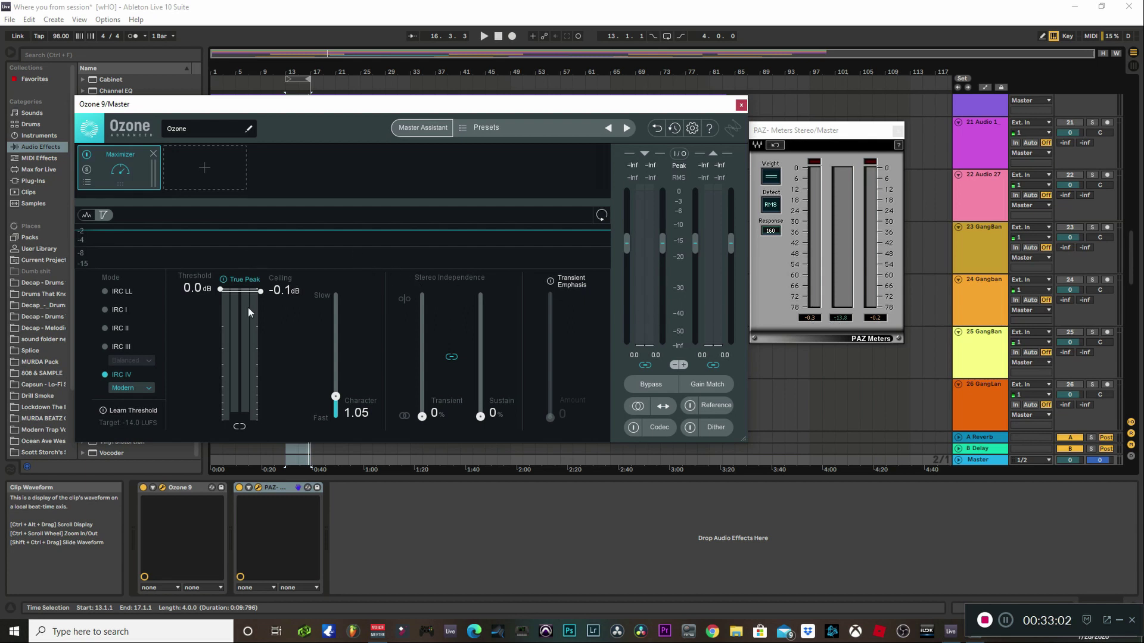
left_click(483, 36)
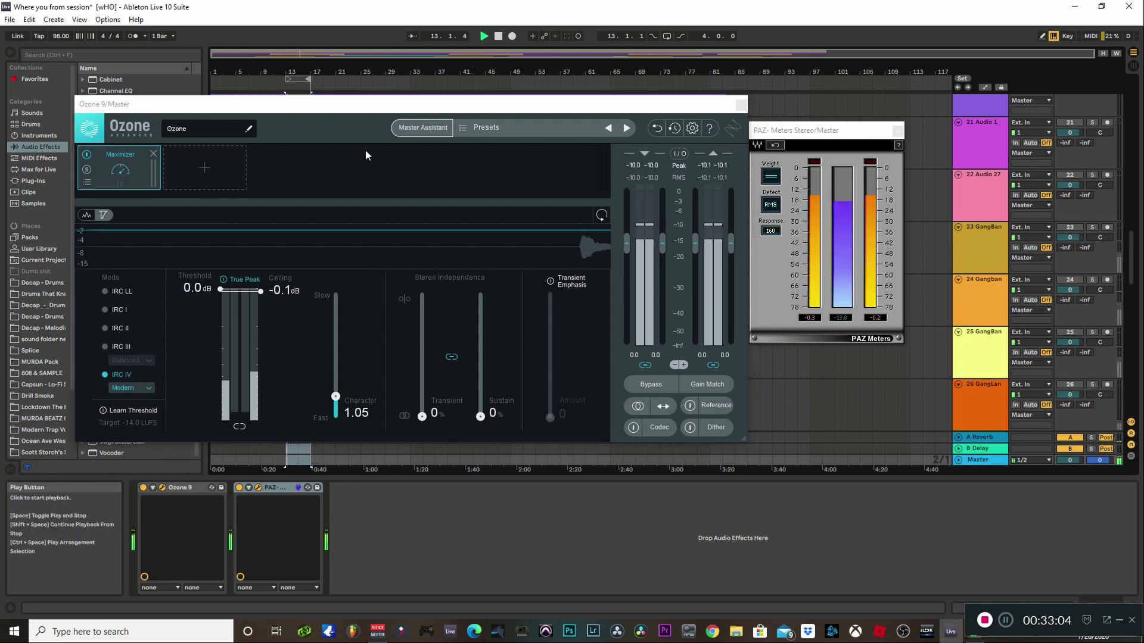
left_click(219, 290)
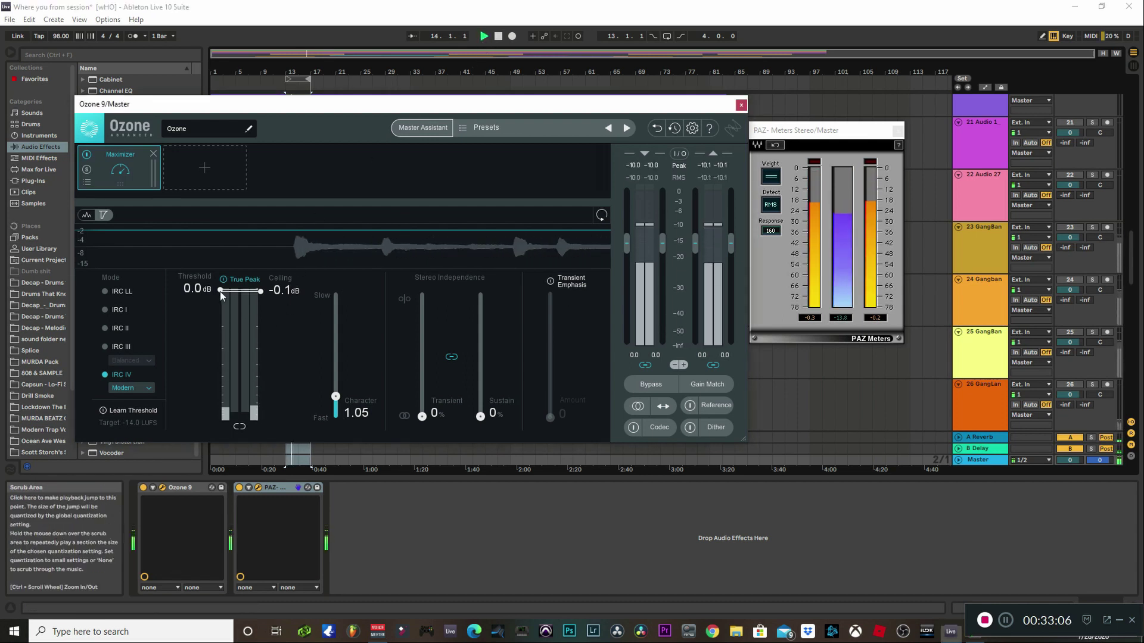
left_click_drag(220, 291, 222, 339)
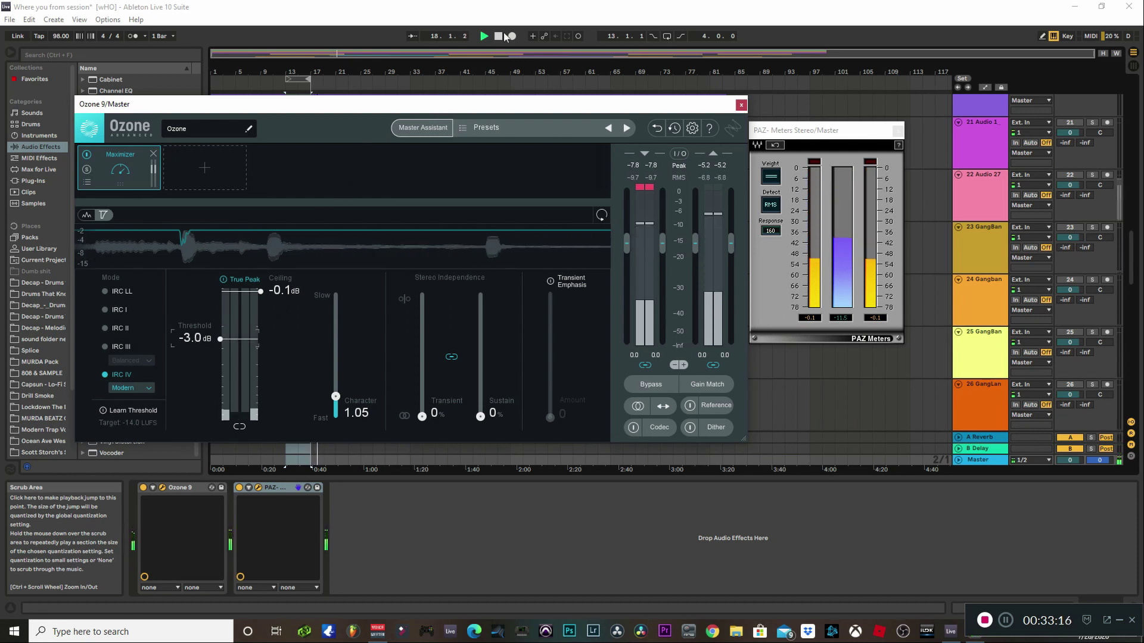
Replay the loop while fine-tuning the Maximizer threshold through -4.2 and -4.8 dB to -4.5 dB, and stop playback
left_click(484, 36)
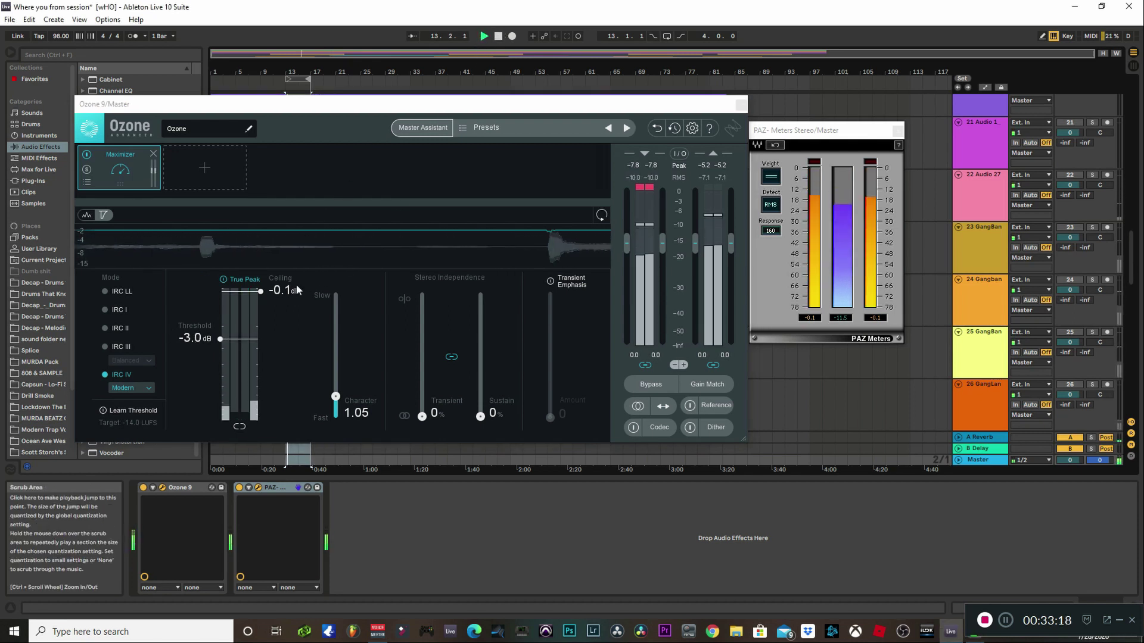
left_click_drag(221, 338, 219, 354)
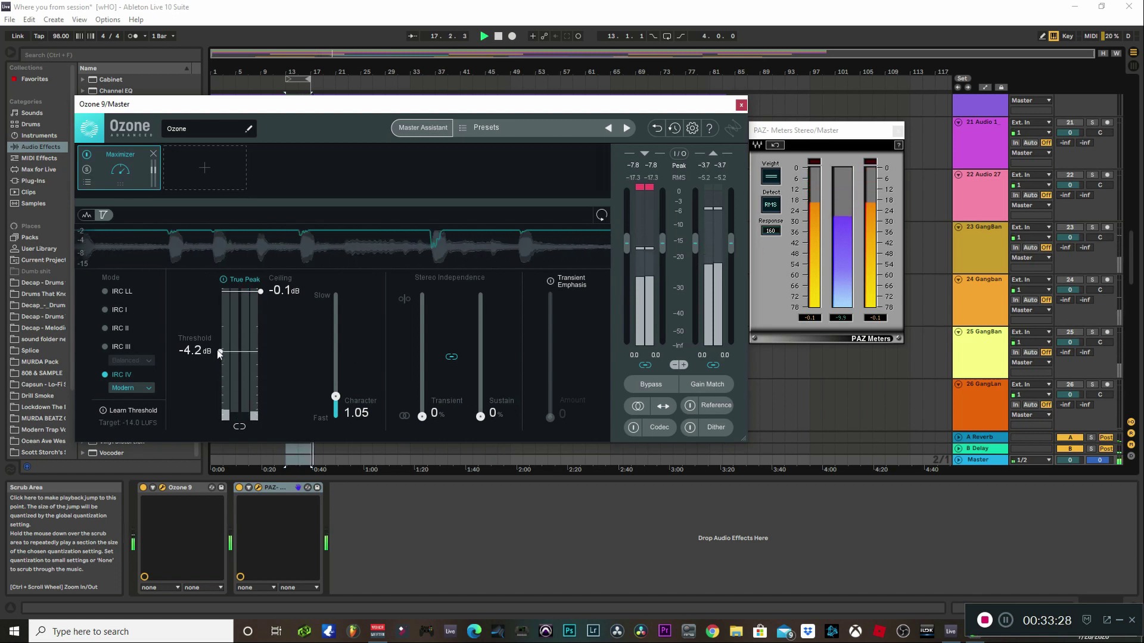
left_click(484, 35)
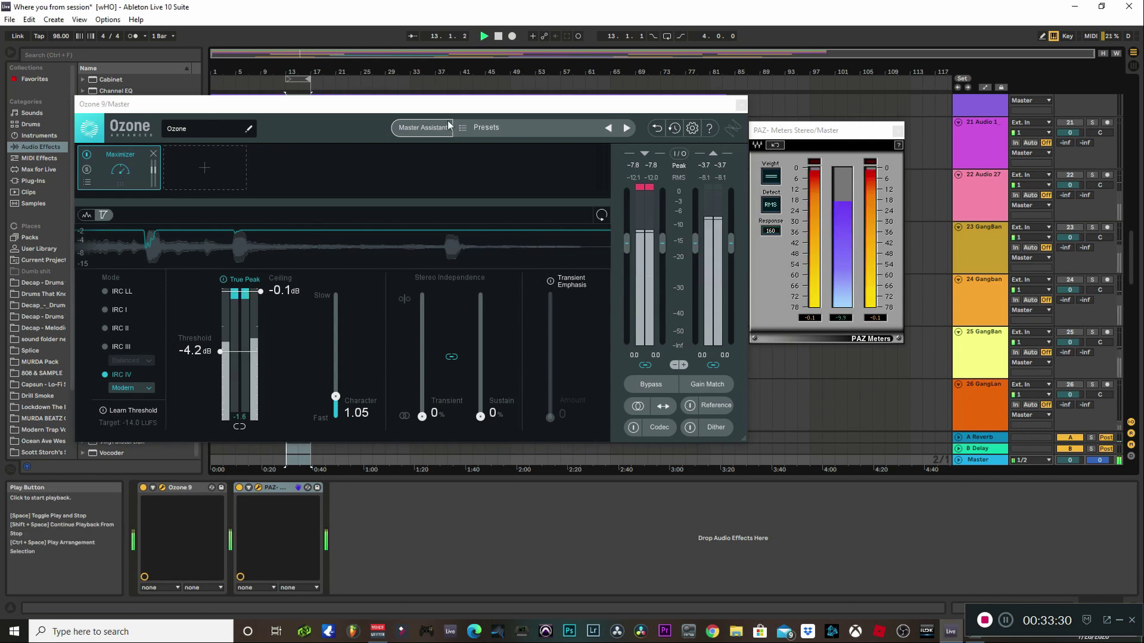
left_click(220, 353)
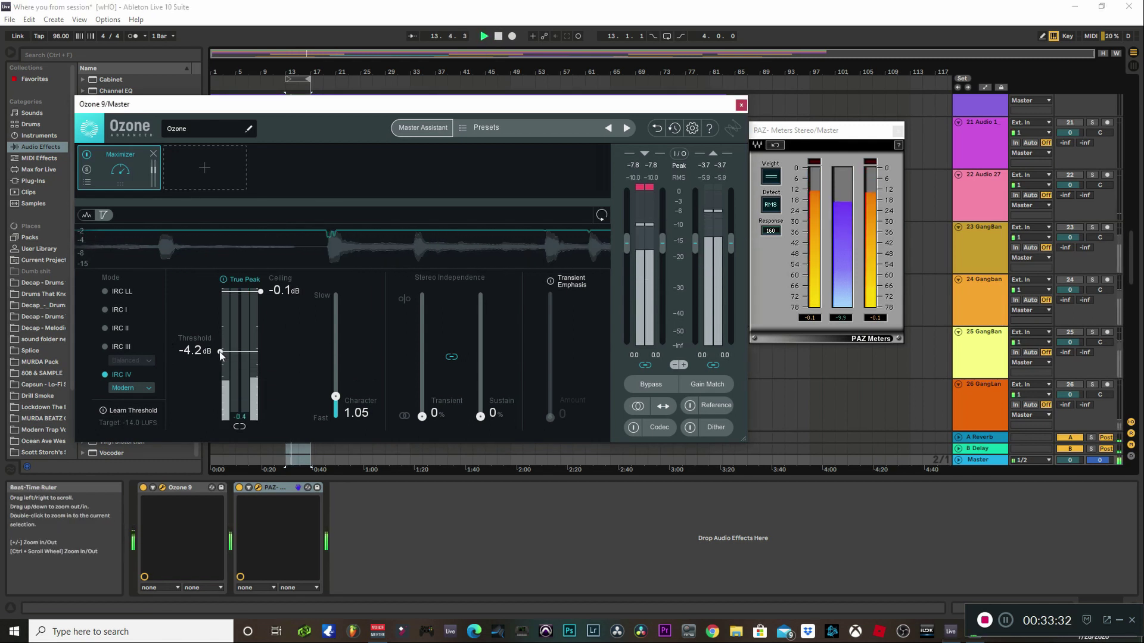
left_click_drag(220, 353, 220, 356)
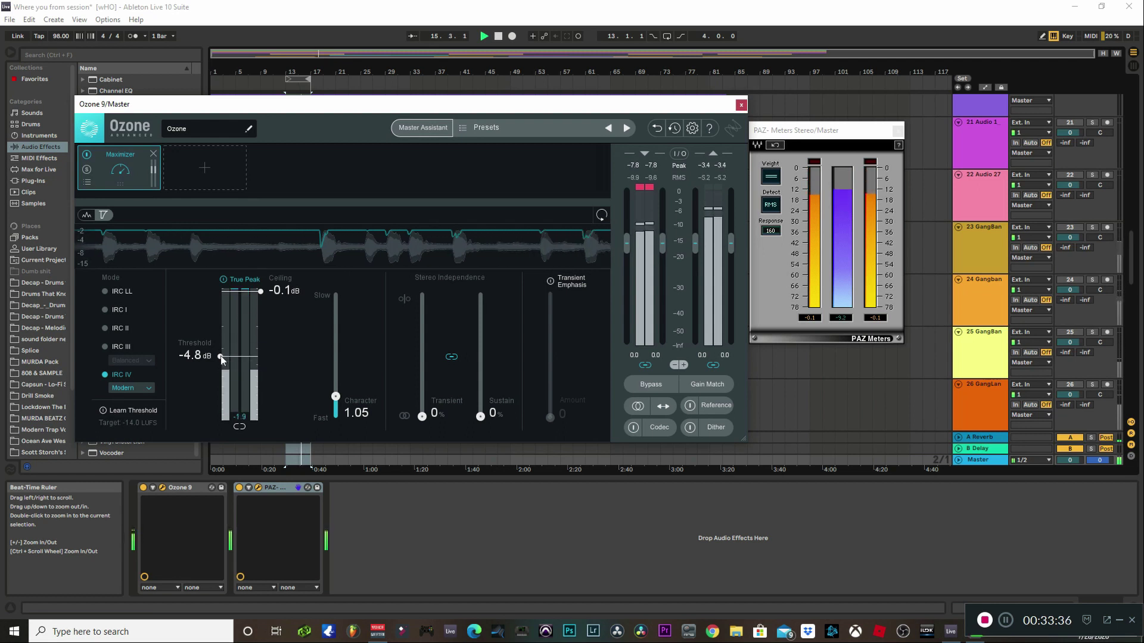
left_click_drag(220, 356, 220, 353)
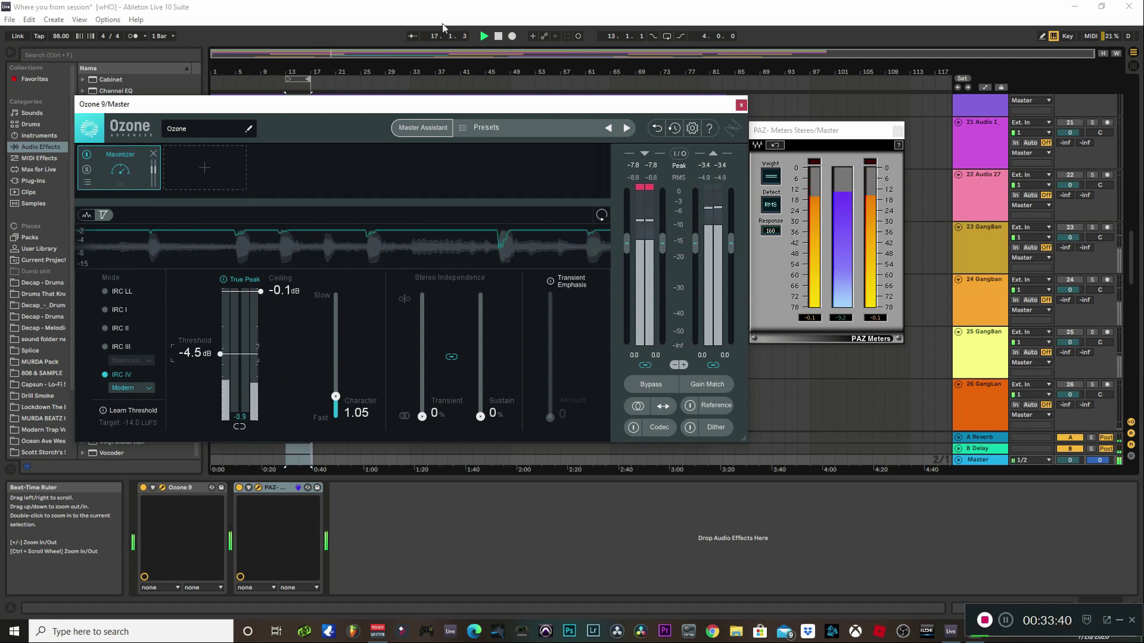
left_click(499, 36)
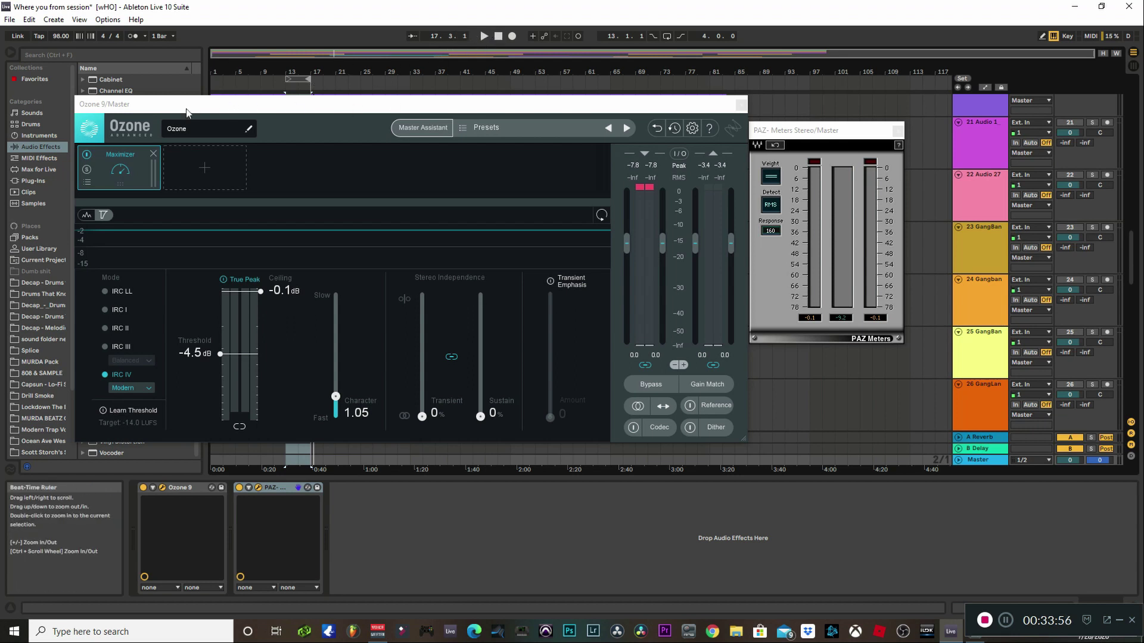
Close the Ozone 9 window, extend the arrangement loop from bar 1 to bar 85 and play it from the start
left_click(740, 105)
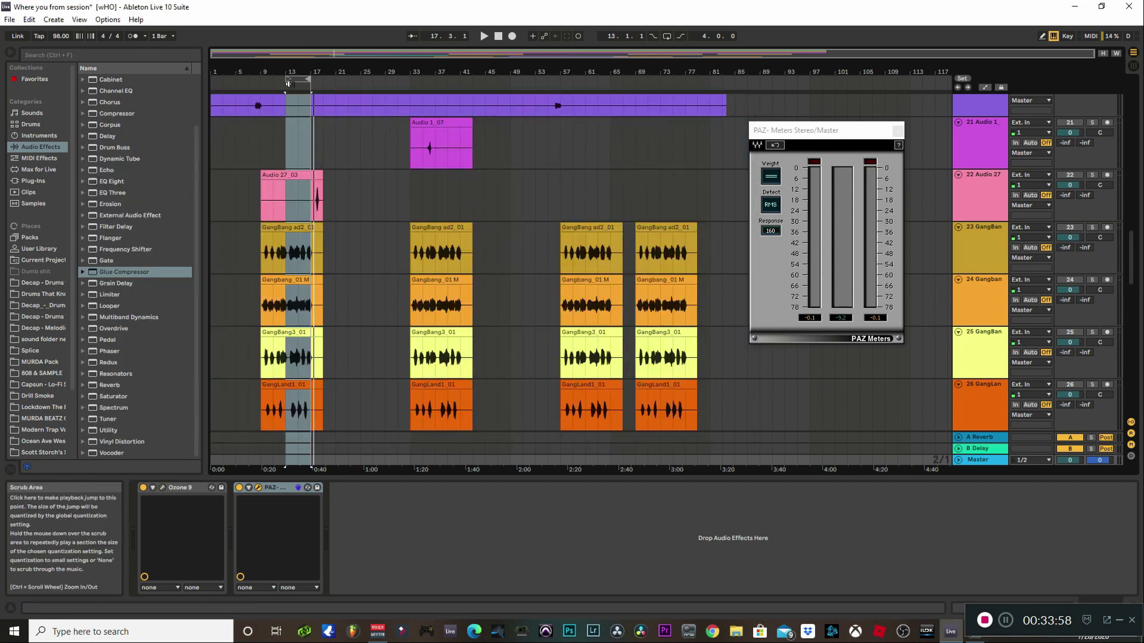
left_click_drag(287, 78, 213, 78)
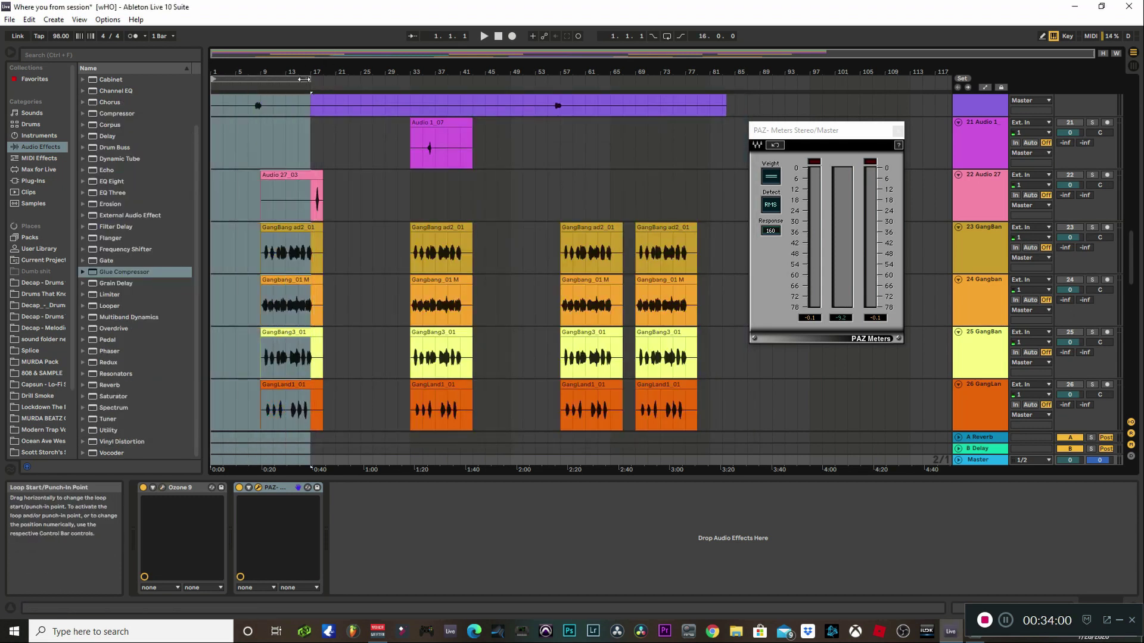
left_click_drag(311, 78, 730, 68)
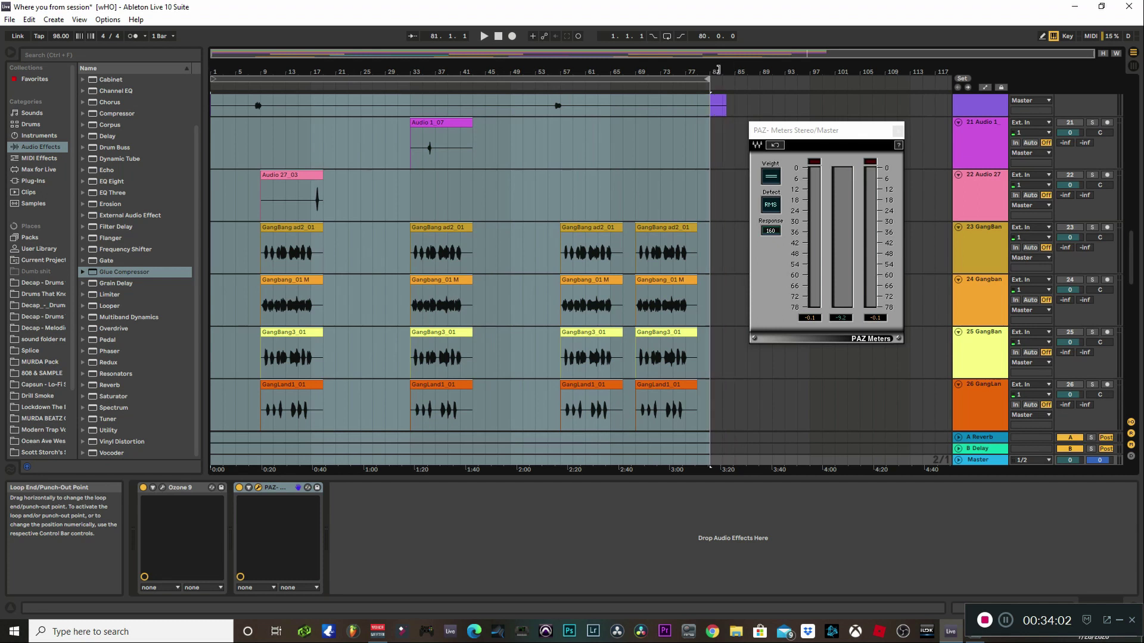
key("space")
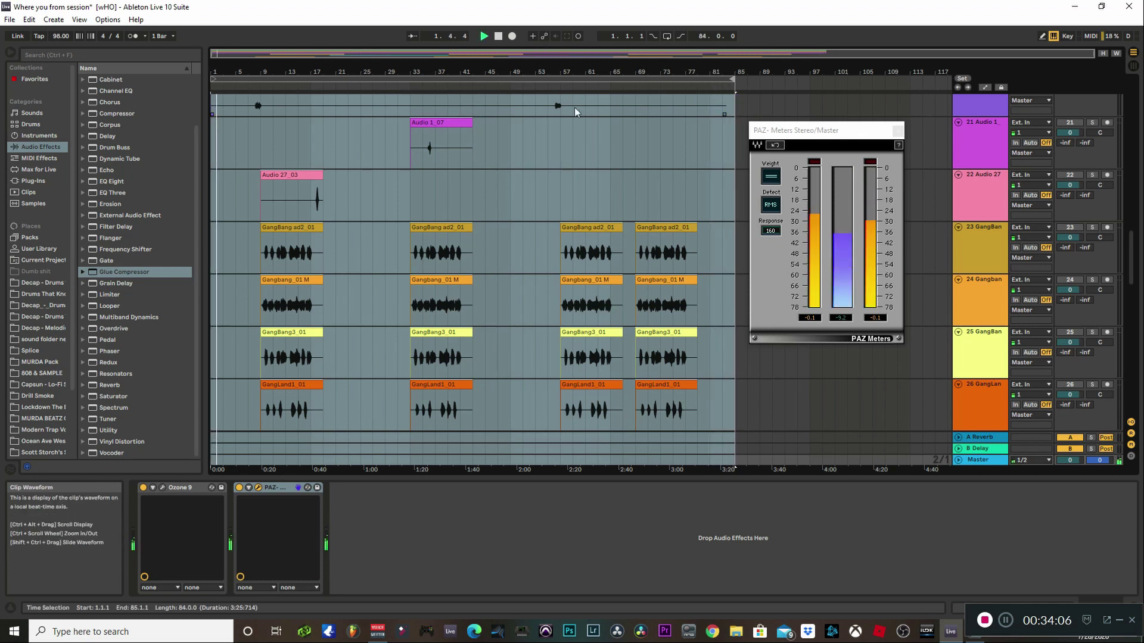
Show the session mixer during playback and raise track 4's volume to -4.8 dB
left_click(1133, 69)
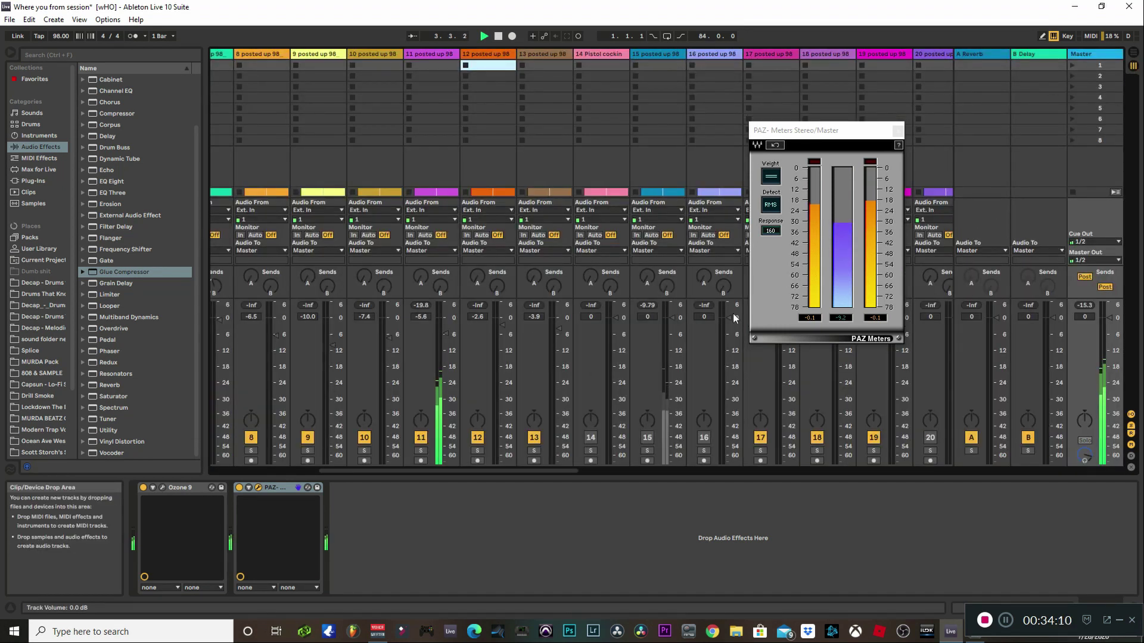
left_click(646, 438)
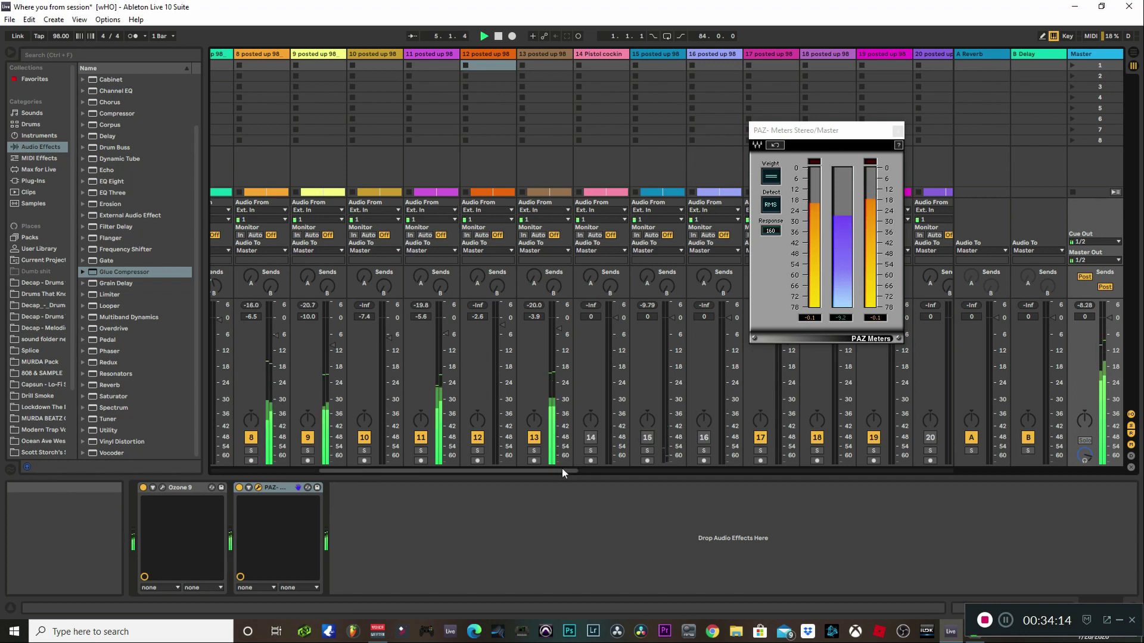
left_click_drag(562, 469, 411, 466)
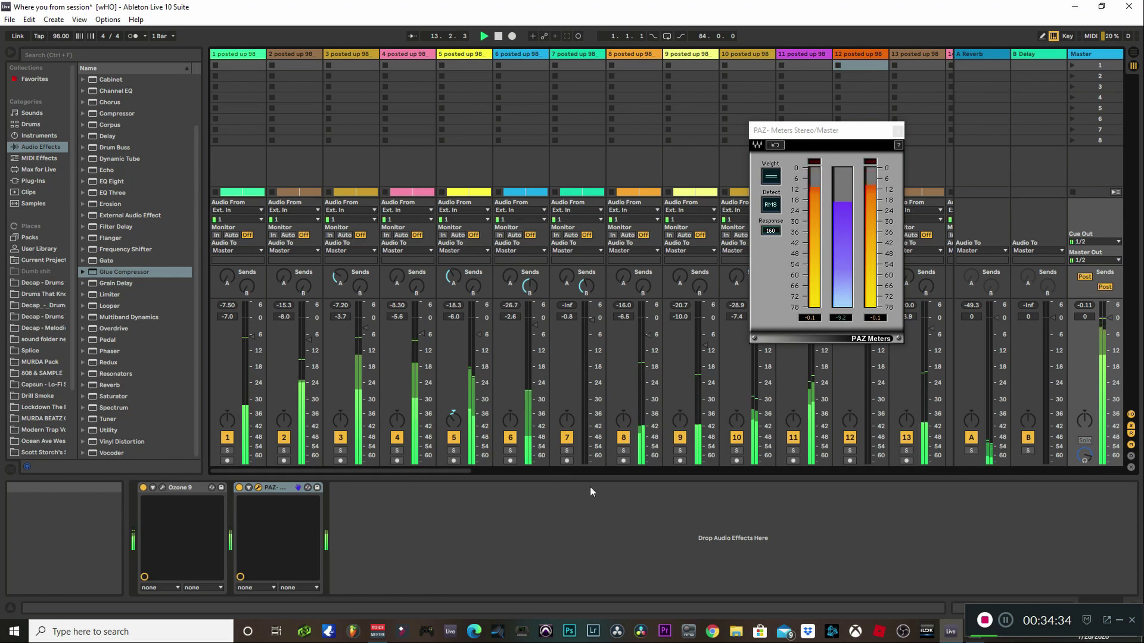
left_click_drag(422, 335, 422, 333)
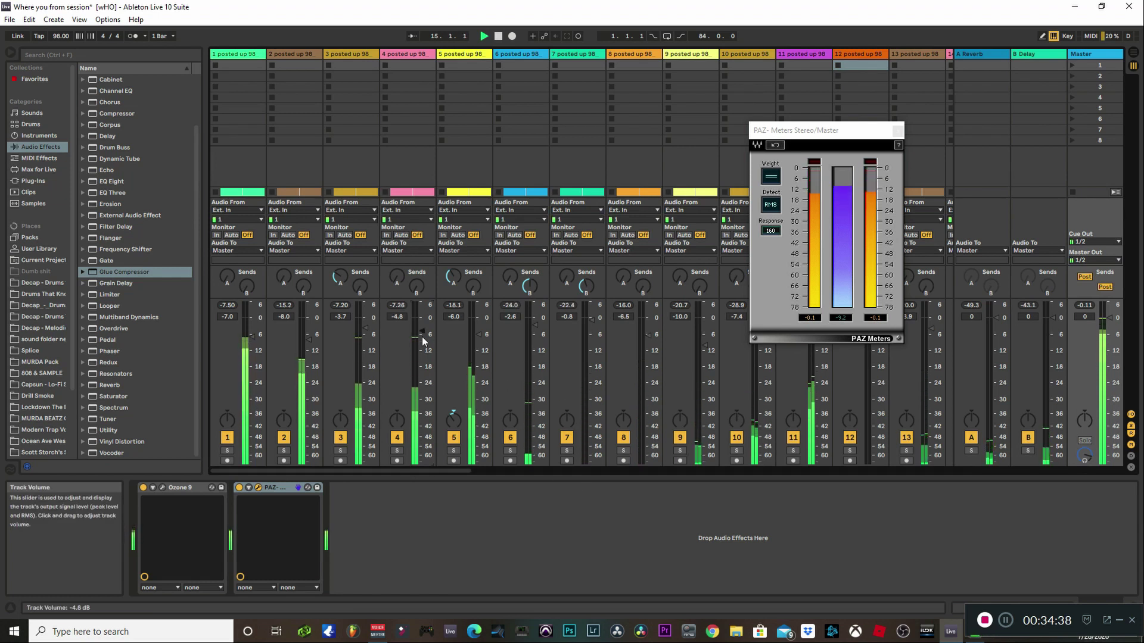